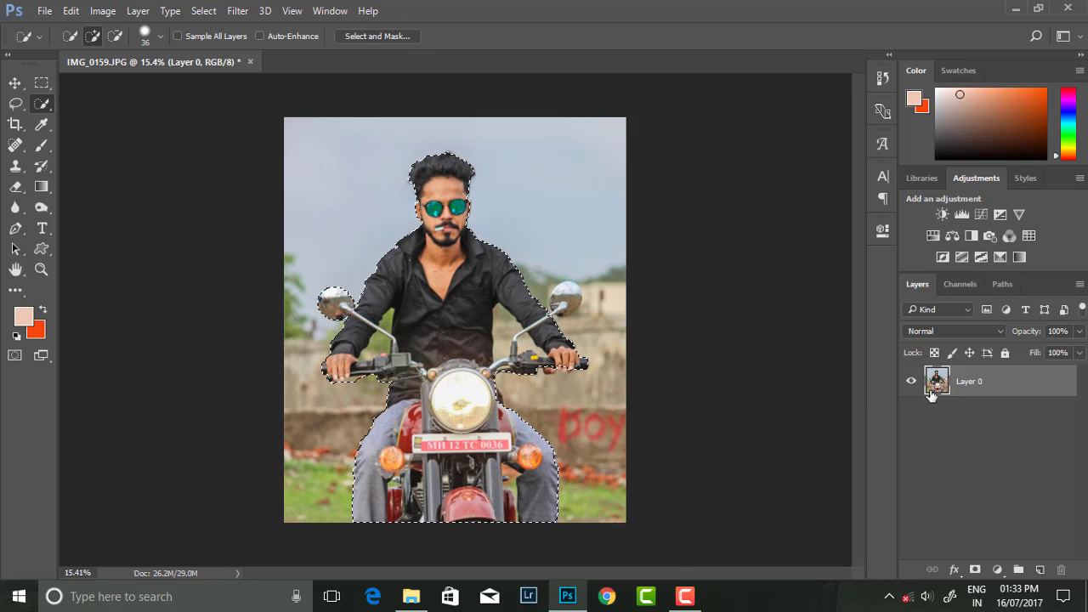
Step: Copy the selected rider to a new layer and hide the original Layer 0
{"action": "key", "text": "ctrl+j"}
{"action": "left_click", "coordinate": [912, 413]}
{"action": "scroll", "coordinate": [260, 451], "scroll_direction": "up", "scroll_amount": 3, "text": "alt"}
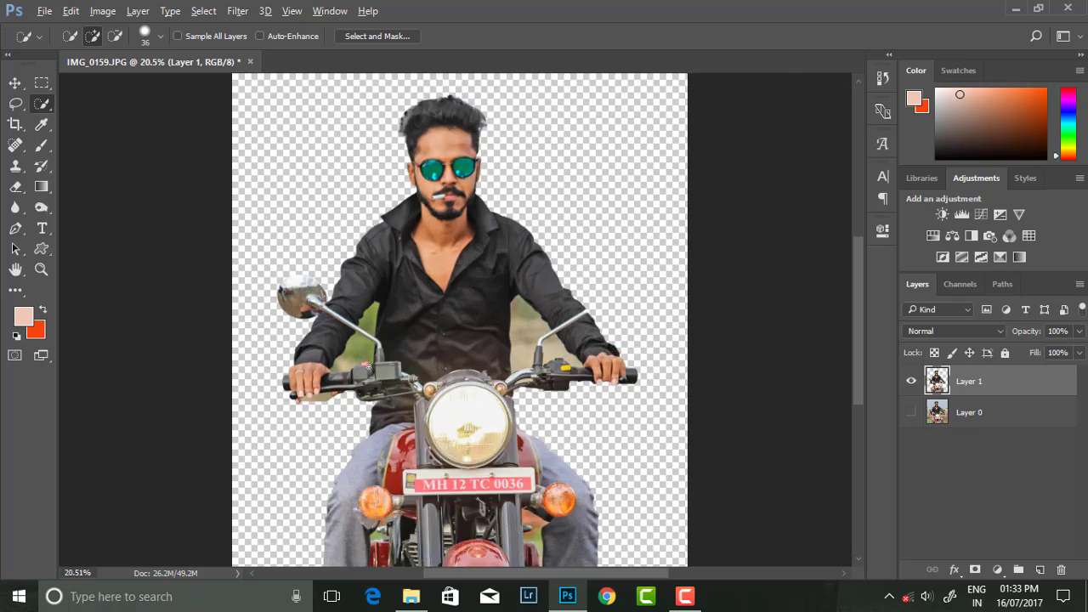
{"action": "scroll", "coordinate": [260, 452], "scroll_direction": "up", "scroll_amount": 4, "text": "alt"}
{"action": "scroll", "coordinate": [260, 452], "scroll_direction": "up", "scroll_amount": 3, "text": "alt"}
{"action": "scroll", "coordinate": [253, 432], "scroll_direction": "up", "scroll_amount": 1, "text": "alt"}
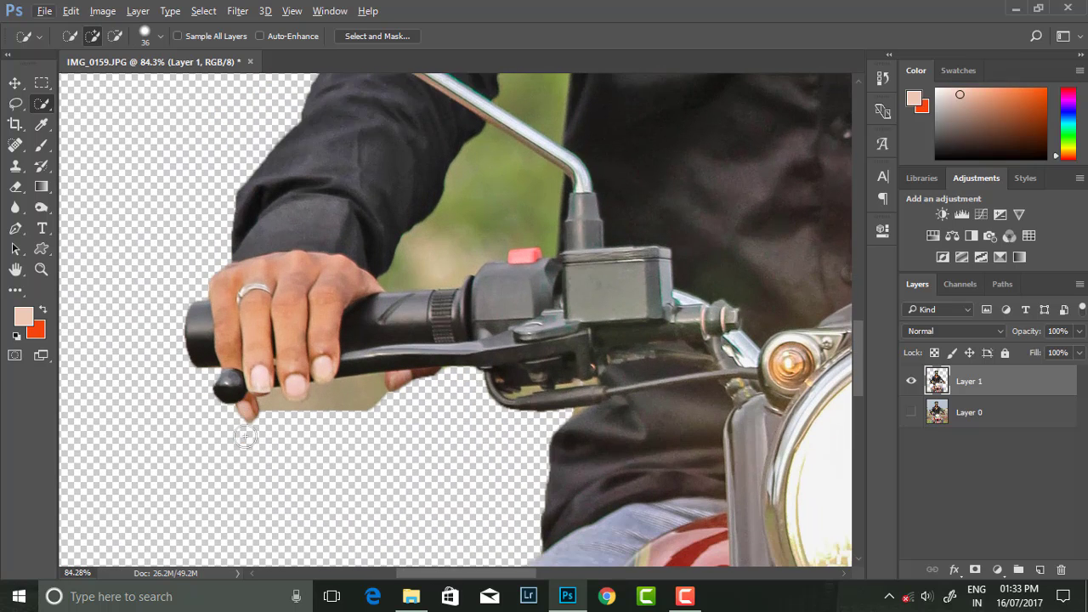
Step: Trace the leftover background patch with a Pen path and convert it to a selection
{"action": "left_click", "coordinate": [16, 228]}
{"action": "scroll", "coordinate": [247, 374], "scroll_direction": "up", "scroll_amount": 2, "text": "alt"}
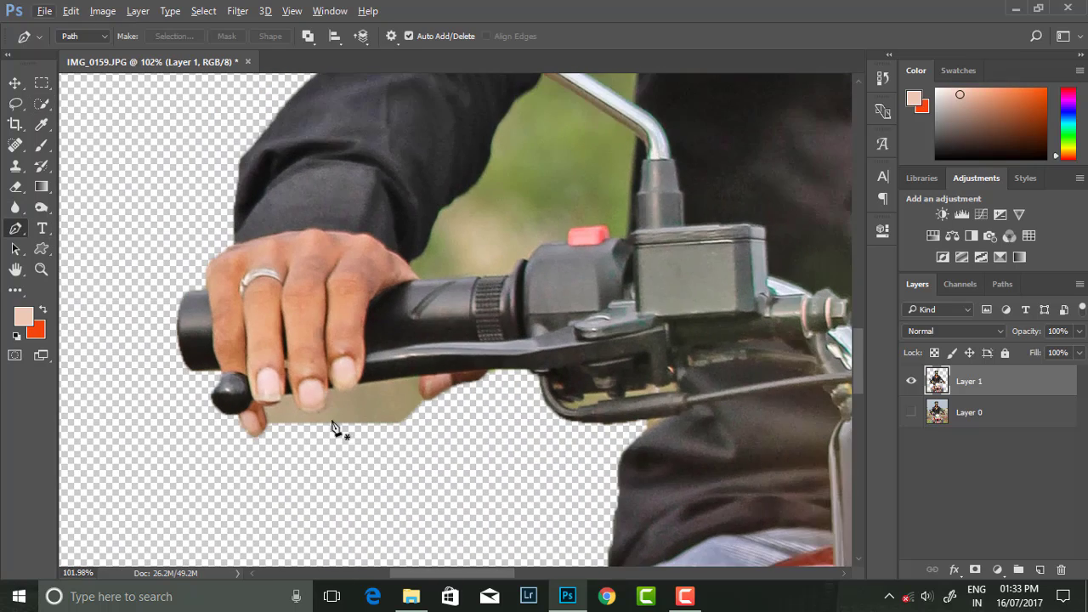
{"action": "scroll", "coordinate": [255, 426], "scroll_direction": "up", "scroll_amount": 1, "text": "alt"}
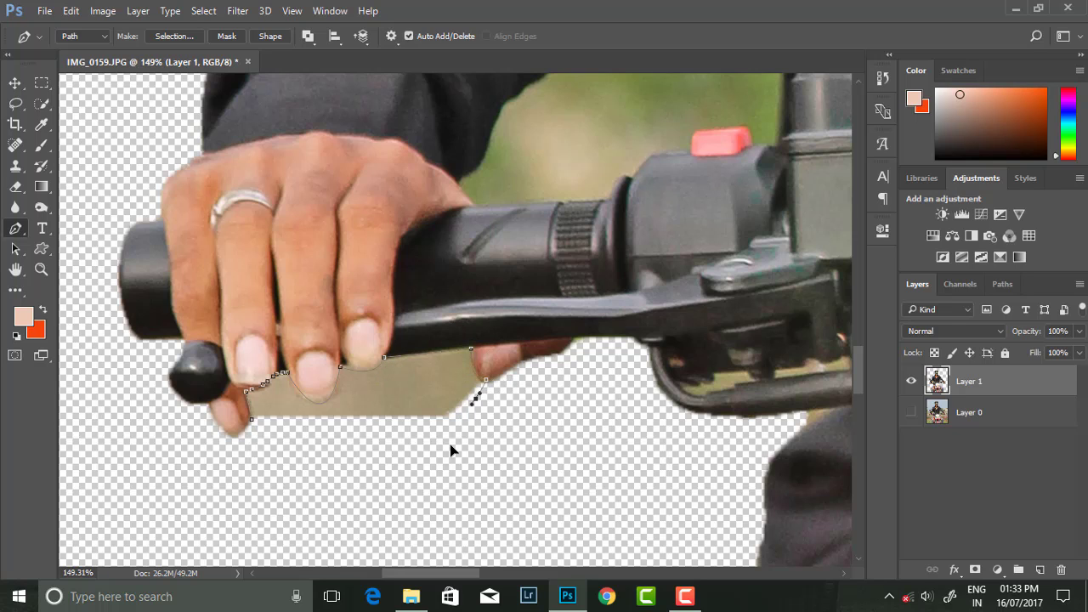
{"action": "right_click", "coordinate": [299, 430]}
{"action": "left_click", "coordinate": [400, 85]}
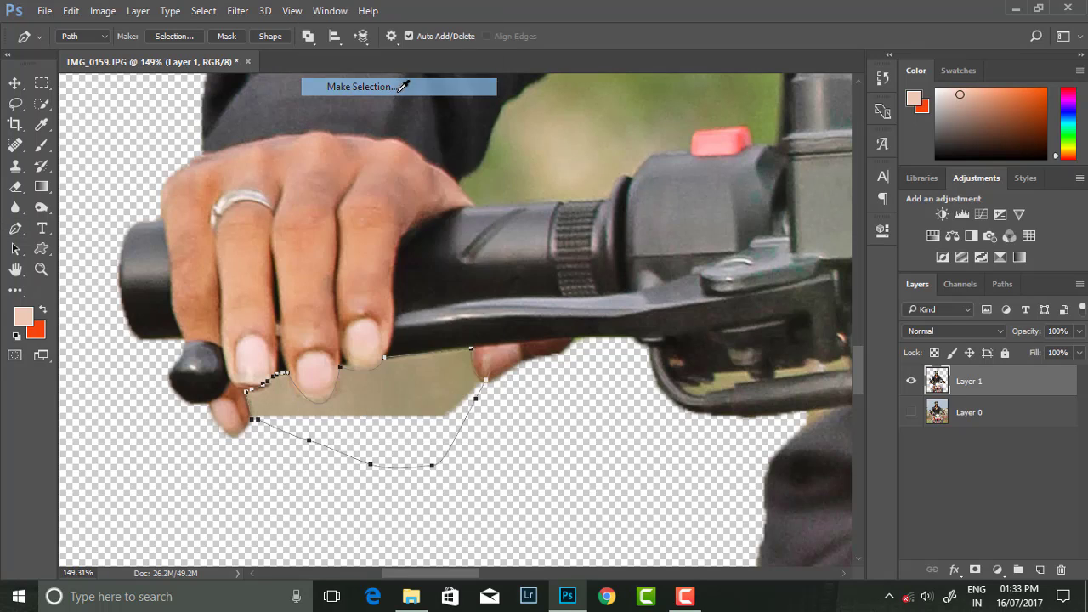
{"action": "left_click", "coordinate": [627, 162]}
Step: Begin a Pen outline around the background gap by the brake lever
{"action": "scroll", "coordinate": [483, 368], "scroll_direction": "down", "scroll_amount": 3}
{"action": "scroll", "coordinate": [576, 371], "scroll_direction": "up", "scroll_amount": 4}
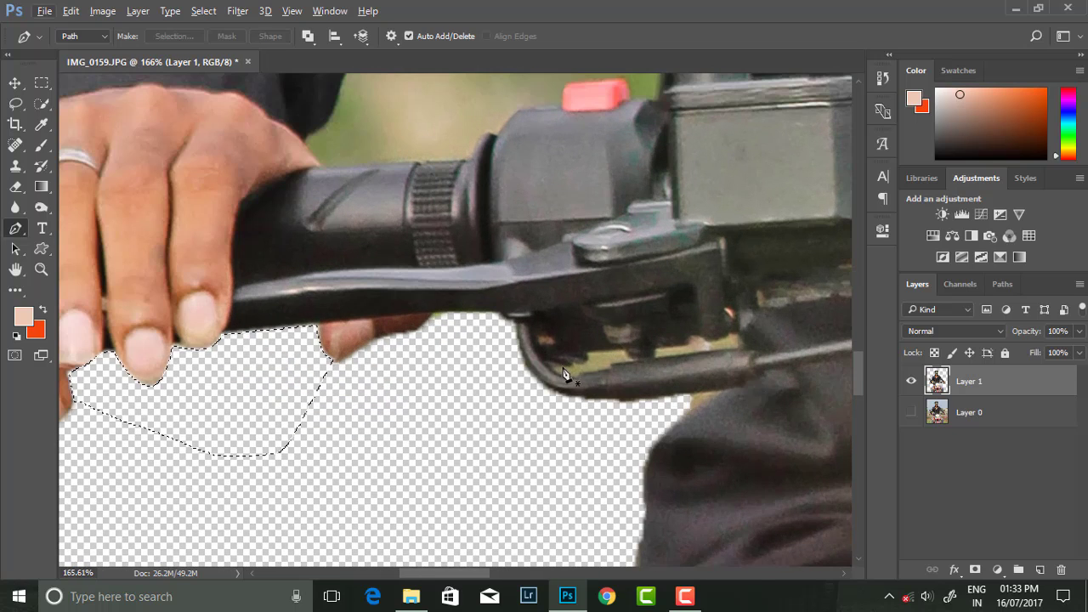
{"action": "left_click", "coordinate": [609, 350]}
{"action": "left_click", "coordinate": [626, 354]}
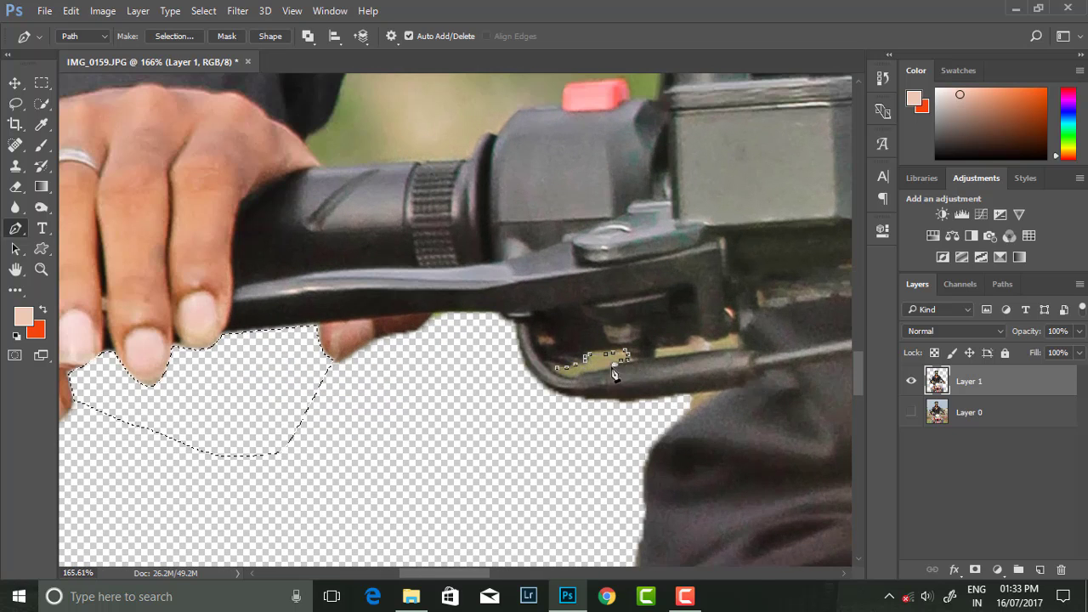
{"action": "left_click", "coordinate": [609, 371]}
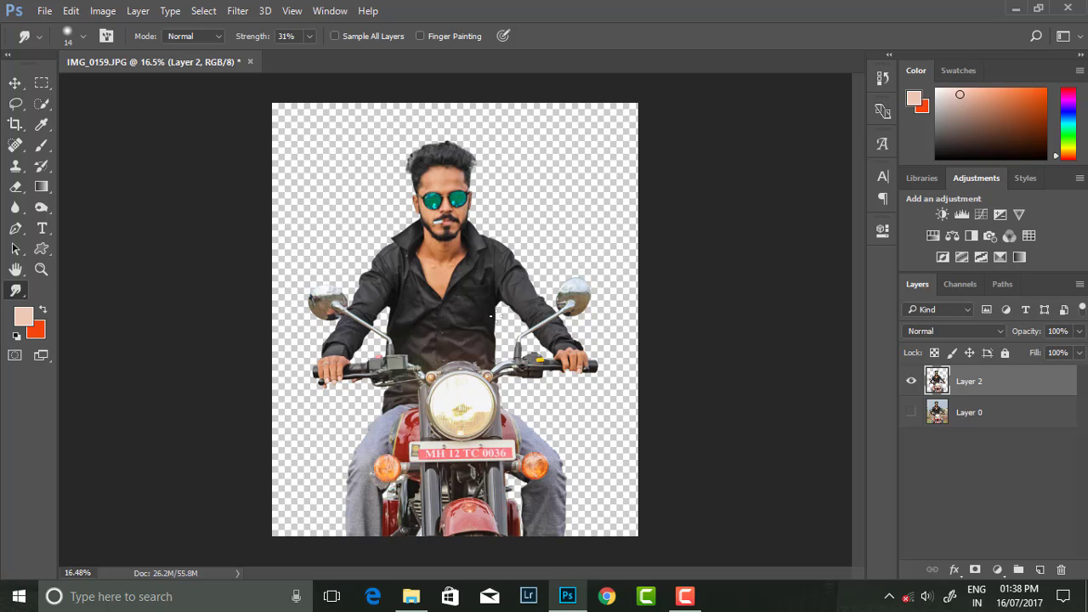
Step: Hide the rider layer, show Layer 0 and load the rider's outline as a selection
{"action": "left_click", "coordinate": [912, 412]}
{"action": "left_click", "coordinate": [912, 412]}
{"action": "left_click", "coordinate": [912, 381]}
{"action": "left_click", "coordinate": [936, 381], "text": "ctrl"}
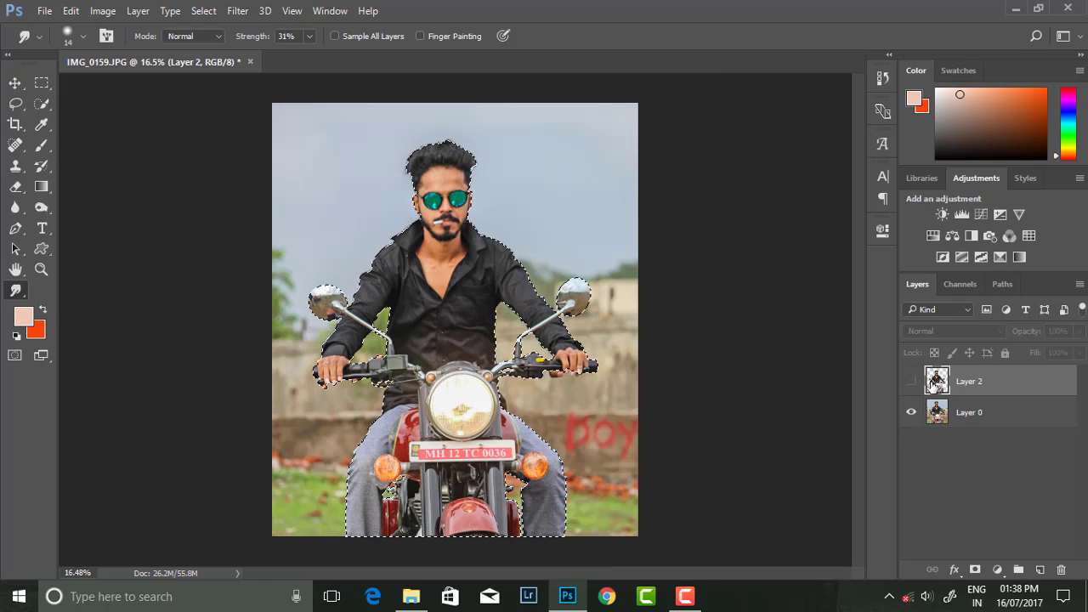
Step: Fill the rider area on Layer 0 with Content-Aware Fill
{"action": "left_click", "coordinate": [71, 10]}
{"action": "left_click", "coordinate": [71, 11]}
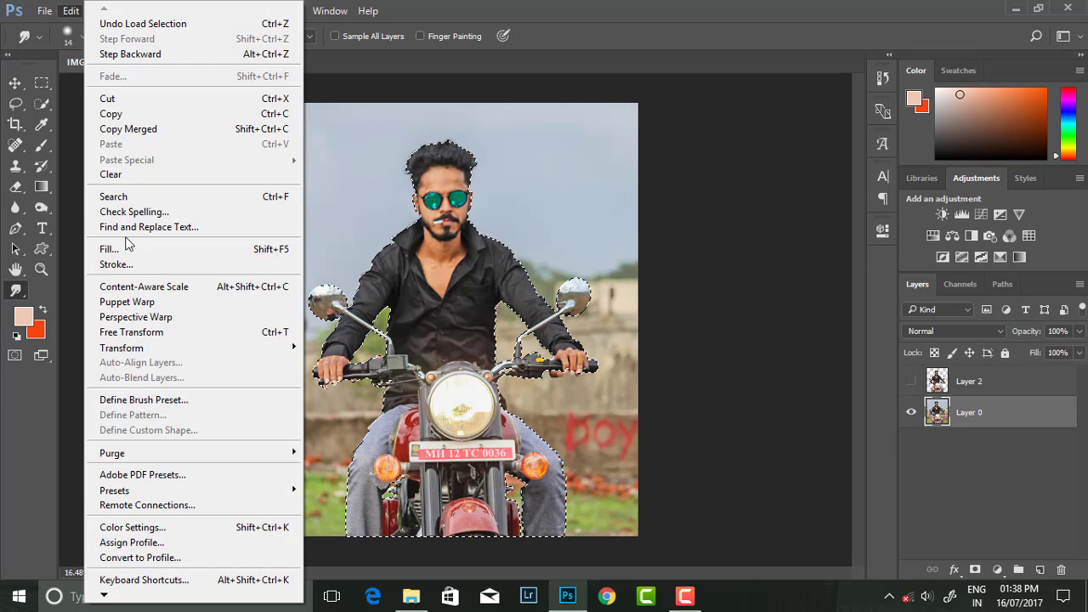
{"action": "left_click", "coordinate": [127, 244]}
{"action": "key", "text": "Return"}
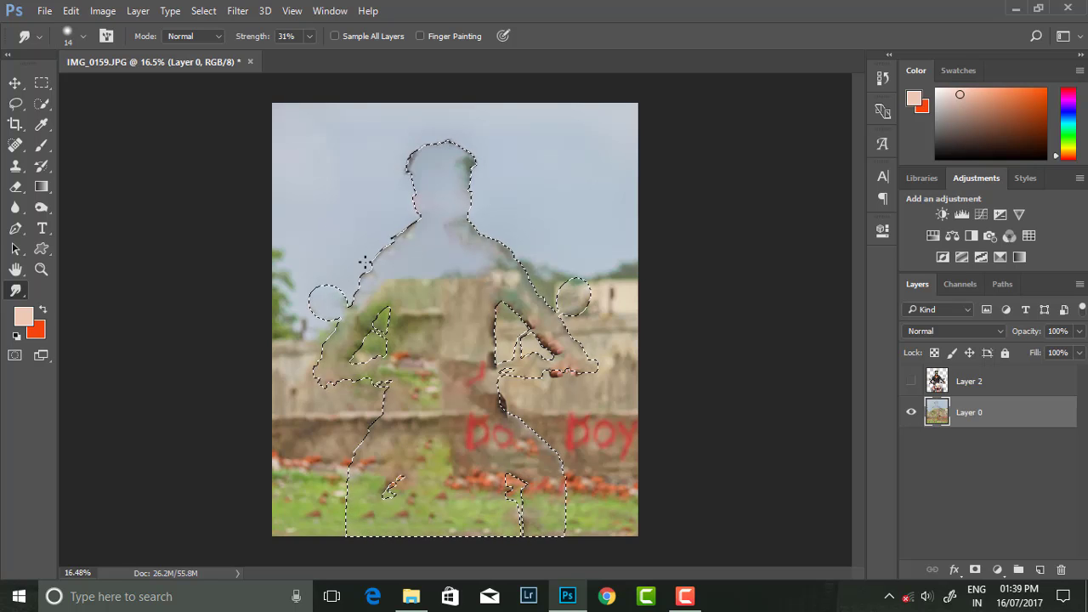
Step: Pick the Quick Selection tool, dismiss the program error, and open the marquee tool group
{"action": "left_click", "coordinate": [42, 103]}
{"action": "left_click", "coordinate": [364, 203]}
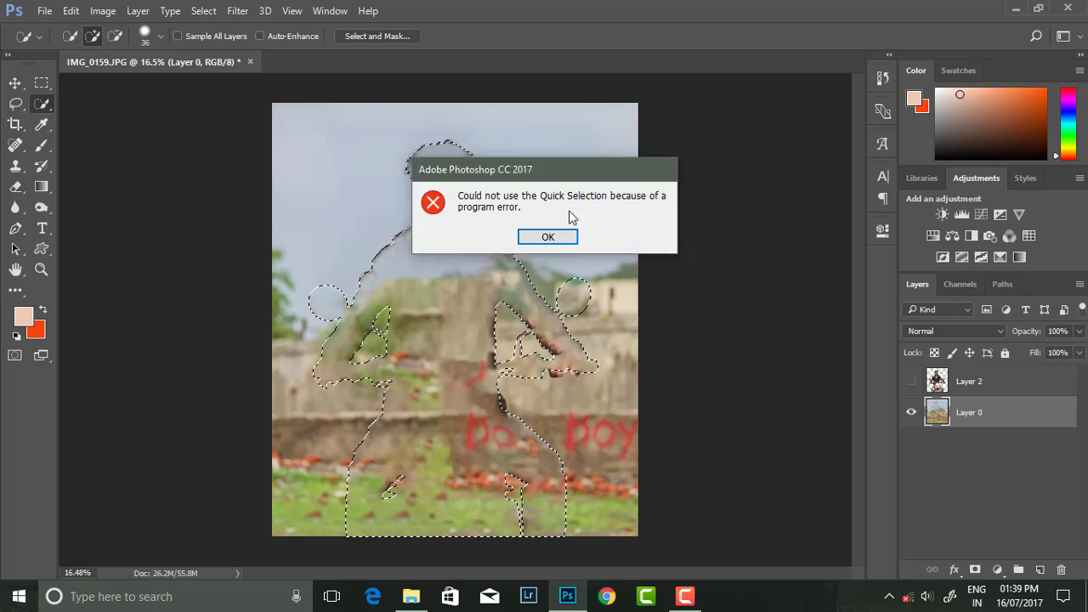
{"action": "left_click", "coordinate": [546, 235]}
{"action": "right_click", "coordinate": [42, 82]}
Step: Deselect with Ctrl+D and switch to the Clone Stamp Tool
{"action": "left_click", "coordinate": [145, 82]}
{"action": "key", "text": "ctrl+d"}
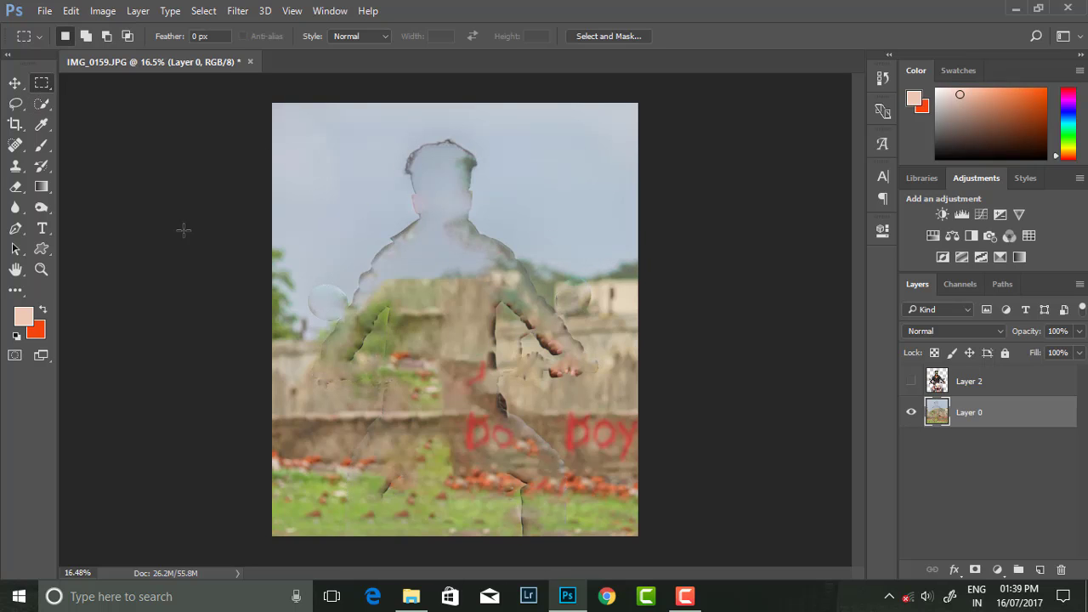
{"action": "right_click", "coordinate": [15, 166]}
{"action": "left_click", "coordinate": [94, 163]}
Step: Set the Clone Stamp brush to 417 px with 43% opacity
{"action": "scroll", "coordinate": [440, 161], "scroll_direction": "up", "scroll_amount": 2}
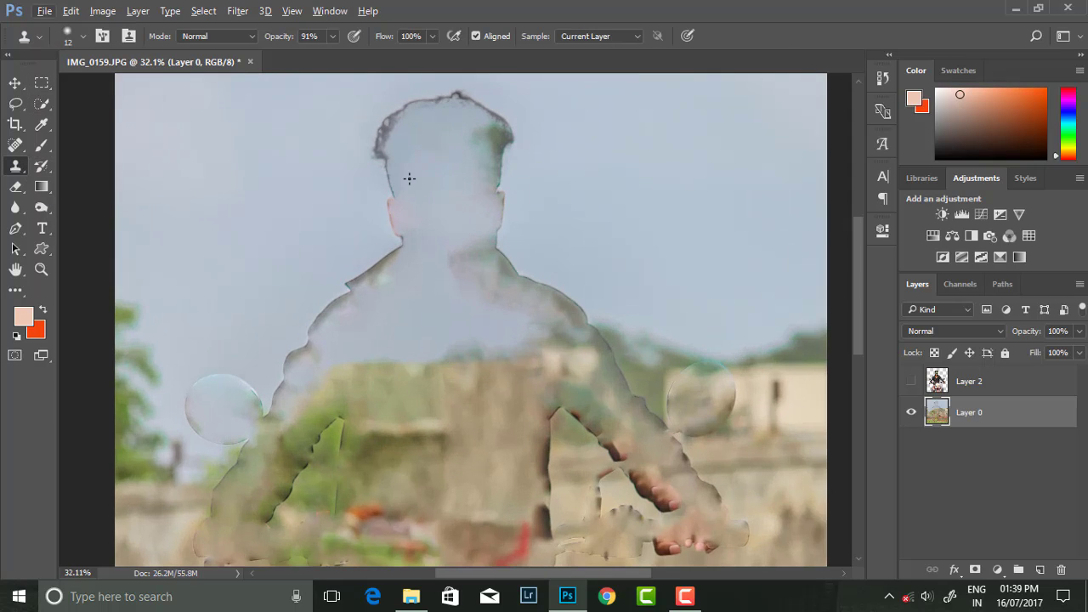
{"action": "scroll", "coordinate": [408, 178], "scroll_direction": "down", "scroll_amount": 1}
{"action": "right_click", "coordinate": [399, 115]}
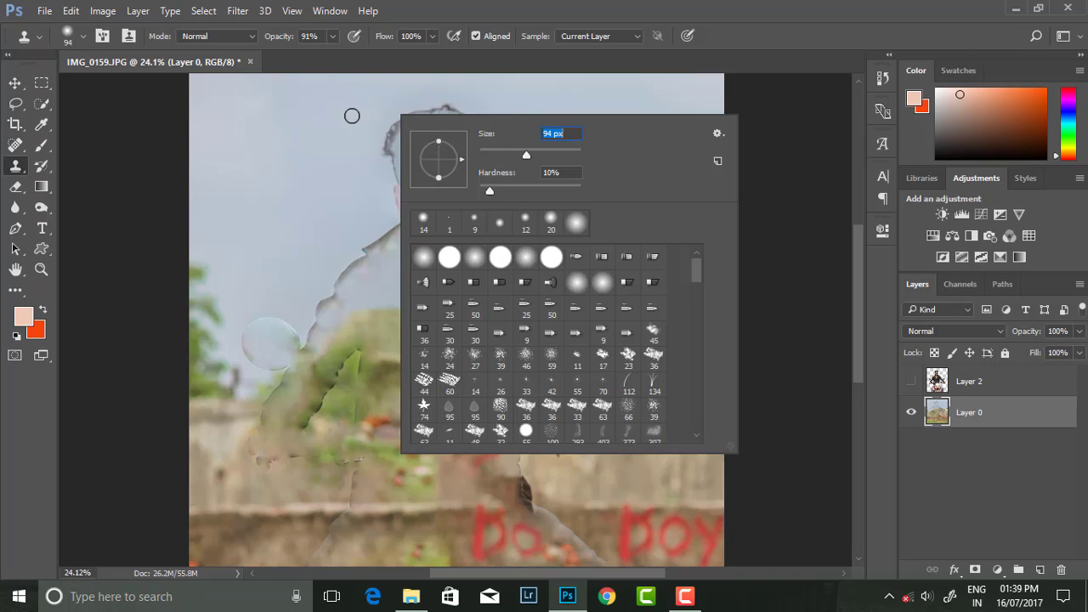
{"action": "key", "text": "Return"}
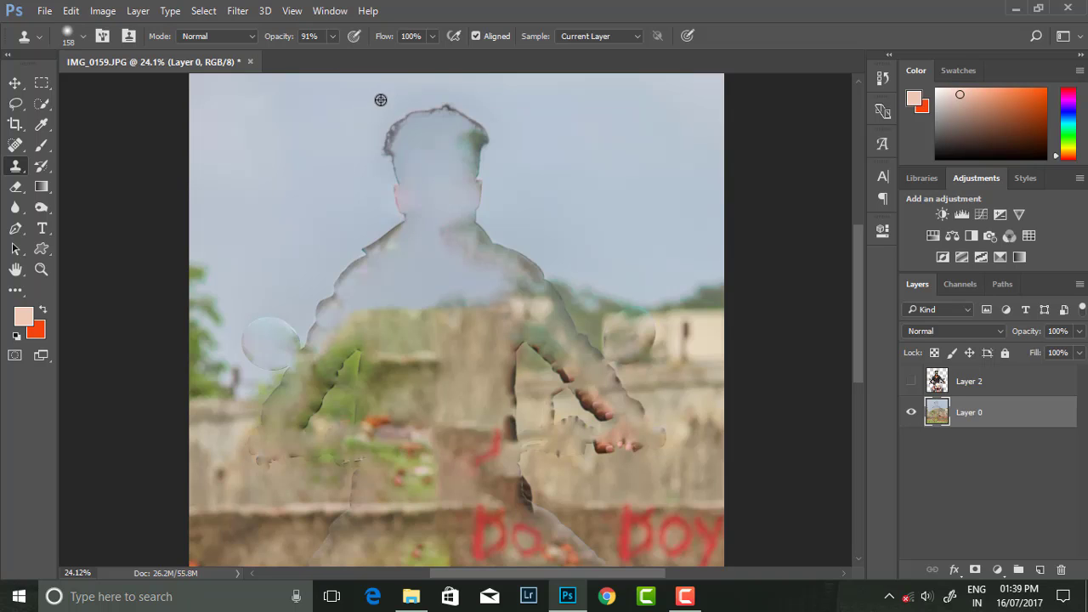
{"action": "right_click", "coordinate": [383, 128]}
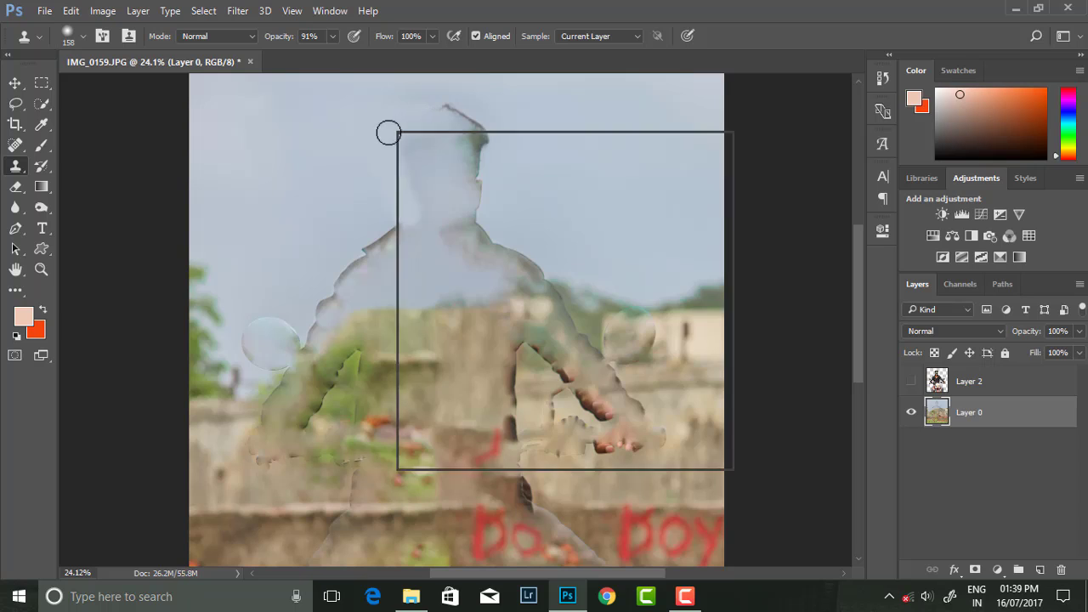
{"action": "key", "text": "Return"}
{"action": "key", "text": "4"}
{"action": "key", "text": "3"}
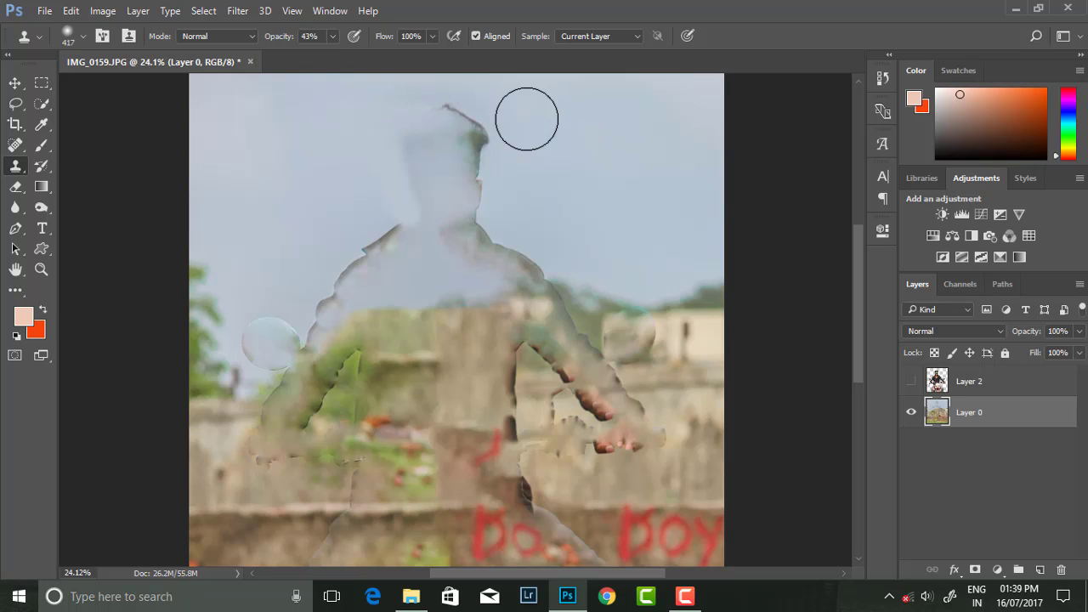
Step: Clone sky over the leftover head and shoulders, and wall texture over the fingers
{"action": "mouse_move", "coordinate": [412, 128]}
{"action": "left_mouse_down"}
{"action": "mouse_move", "coordinate": [479, 148]}
{"action": "mouse_move", "coordinate": [506, 185]}
{"action": "left_mouse_up"}
{"action": "mouse_move", "coordinate": [372, 187]}
{"action": "left_mouse_down"}
{"action": "mouse_move", "coordinate": [412, 162]}
{"action": "mouse_move", "coordinate": [377, 250]}
{"action": "mouse_move", "coordinate": [352, 242]}
{"action": "mouse_move", "coordinate": [318, 315]}
{"action": "mouse_move", "coordinate": [291, 342]}
{"action": "mouse_move", "coordinate": [265, 335]}
{"action": "mouse_move", "coordinate": [256, 376]}
{"action": "mouse_move", "coordinate": [320, 393]}
{"action": "mouse_move", "coordinate": [365, 365]}
{"action": "mouse_move", "coordinate": [359, 376]}
{"action": "mouse_move", "coordinate": [245, 451]}
{"action": "mouse_move", "coordinate": [236, 445]}
{"action": "left_mouse_up"}
{"action": "scroll", "coordinate": [444, 433], "scroll_direction": "down", "scroll_amount": 2}
{"action": "scroll", "coordinate": [444, 433], "scroll_direction": "down", "scroll_amount": 3}
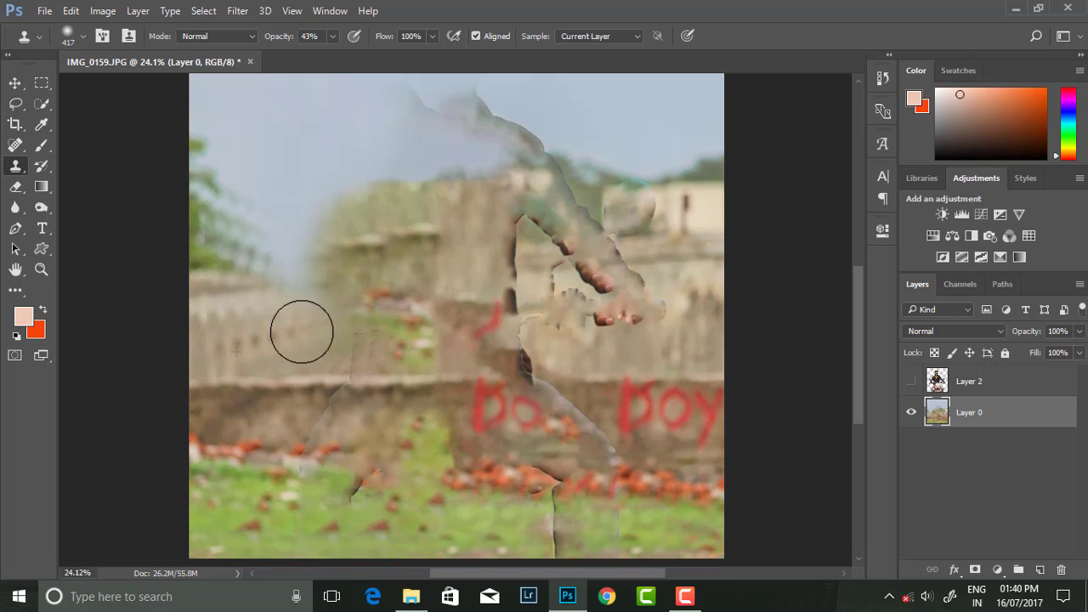
{"action": "left_click", "coordinate": [543, 345], "text": "alt"}
{"action": "mouse_move", "coordinate": [515, 290]}
{"action": "left_mouse_down"}
{"action": "mouse_move", "coordinate": [675, 314]}
{"action": "mouse_move", "coordinate": [573, 323]}
{"action": "mouse_move", "coordinate": [554, 299]}
{"action": "mouse_move", "coordinate": [494, 294]}
{"action": "mouse_move", "coordinate": [550, 287]}
{"action": "mouse_move", "coordinate": [574, 260]}
{"action": "mouse_move", "coordinate": [505, 224]}
{"action": "mouse_move", "coordinate": [621, 182]}
{"action": "mouse_move", "coordinate": [638, 202]}
{"action": "mouse_move", "coordinate": [617, 204]}
{"action": "mouse_move", "coordinate": [527, 158]}
{"action": "mouse_move", "coordinate": [462, 185]}
{"action": "mouse_move", "coordinate": [484, 146]}
{"action": "mouse_move", "coordinate": [571, 167]}
{"action": "mouse_move", "coordinate": [528, 202]}
{"action": "left_mouse_up"}
Step: Clone away the dark diagonal edge, grass streak and left wall base, checking against the rider
{"action": "scroll", "coordinate": [527, 157], "scroll_direction": "up", "scroll_amount": 2}
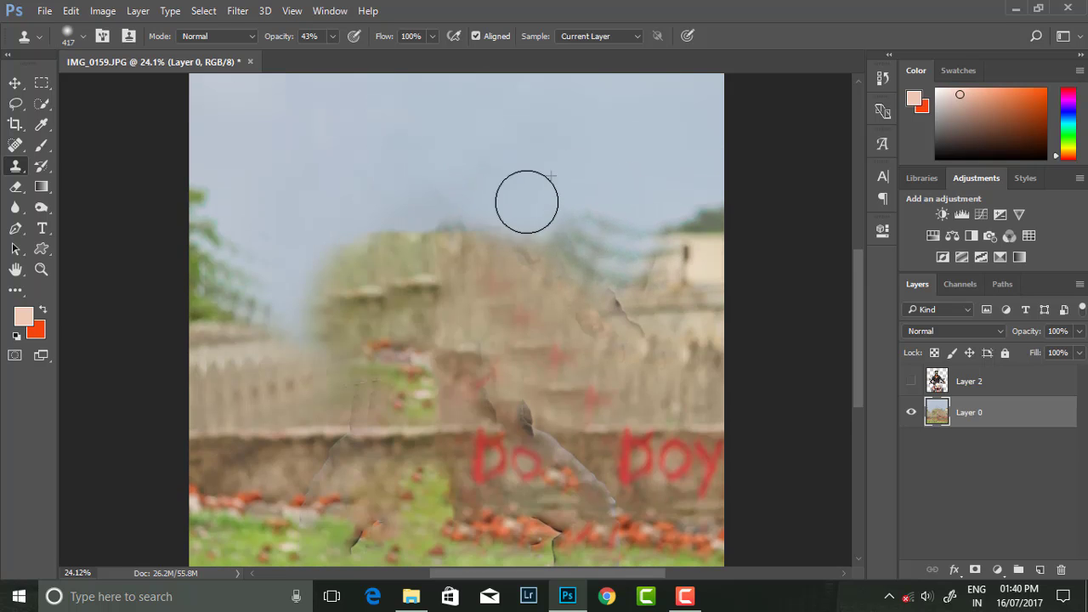
{"action": "scroll", "coordinate": [579, 372], "scroll_direction": "down", "scroll_amount": 2}
{"action": "mouse_move", "coordinate": [538, 397]}
{"action": "left_mouse_down"}
{"action": "mouse_move", "coordinate": [567, 442]}
{"action": "mouse_move", "coordinate": [602, 468]}
{"action": "mouse_move", "coordinate": [523, 347]}
{"action": "mouse_move", "coordinate": [361, 308]}
{"action": "mouse_move", "coordinate": [348, 400]}
{"action": "left_mouse_up"}
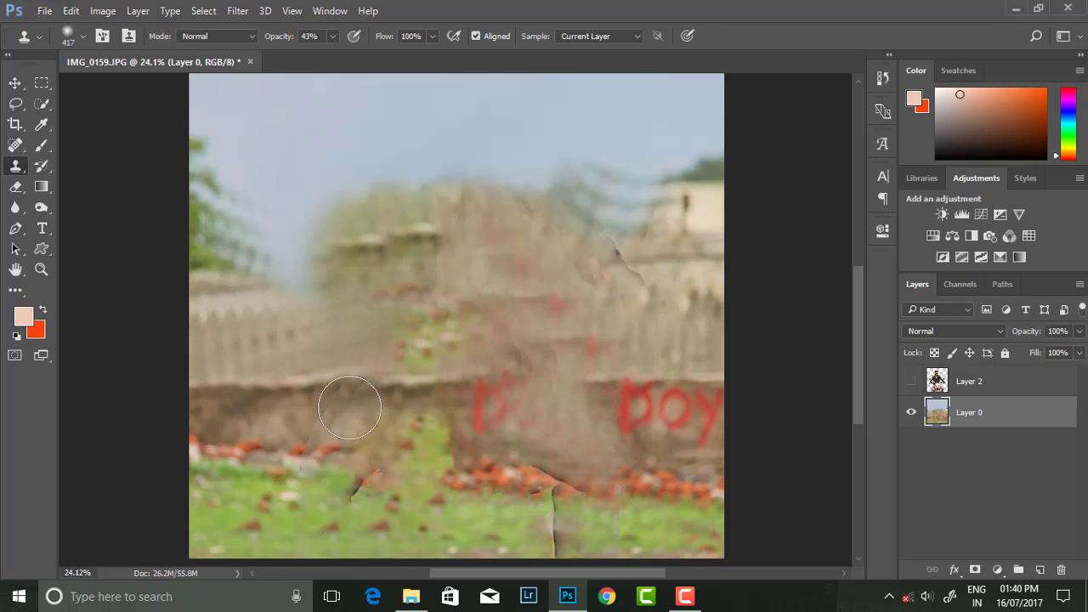
{"action": "scroll", "coordinate": [348, 401], "scroll_direction": "down", "scroll_amount": 2}
{"action": "mouse_move", "coordinate": [558, 466]}
{"action": "left_mouse_down"}
{"action": "mouse_move", "coordinate": [553, 383]}
{"action": "mouse_move", "coordinate": [557, 480]}
{"action": "left_mouse_up"}
{"action": "mouse_move", "coordinate": [444, 409]}
{"action": "left_mouse_down"}
{"action": "mouse_move", "coordinate": [309, 382]}
{"action": "mouse_move", "coordinate": [364, 316]}
{"action": "mouse_move", "coordinate": [318, 384]}
{"action": "mouse_move", "coordinate": [358, 430]}
{"action": "left_mouse_up"}
{"action": "scroll", "coordinate": [366, 417], "scroll_direction": "down", "scroll_amount": 3}
{"action": "scroll", "coordinate": [575, 321], "scroll_direction": "up", "scroll_amount": 1}
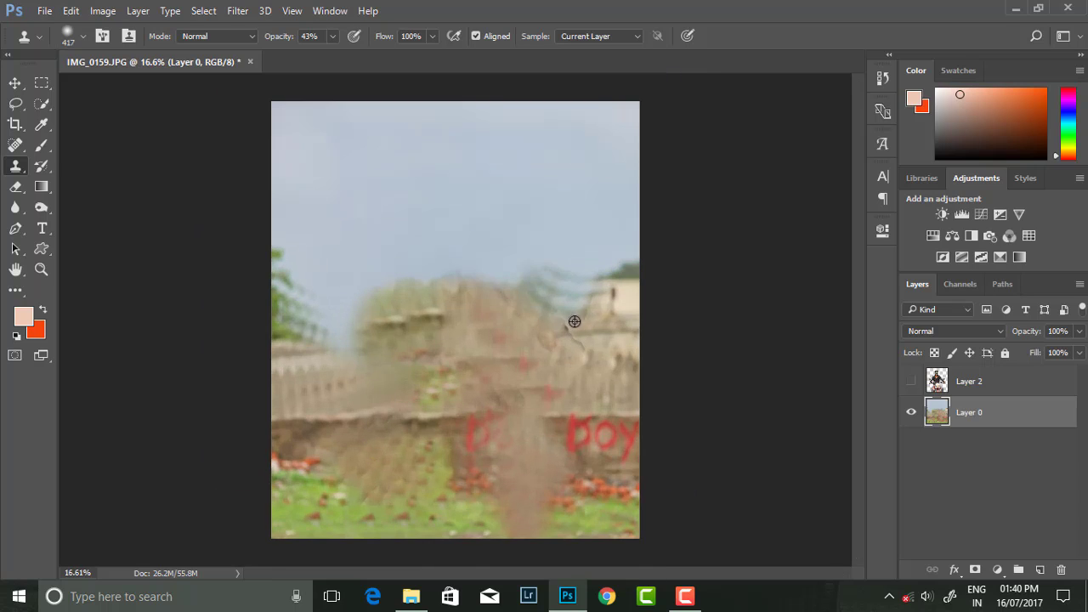
{"action": "left_click", "coordinate": [912, 382]}
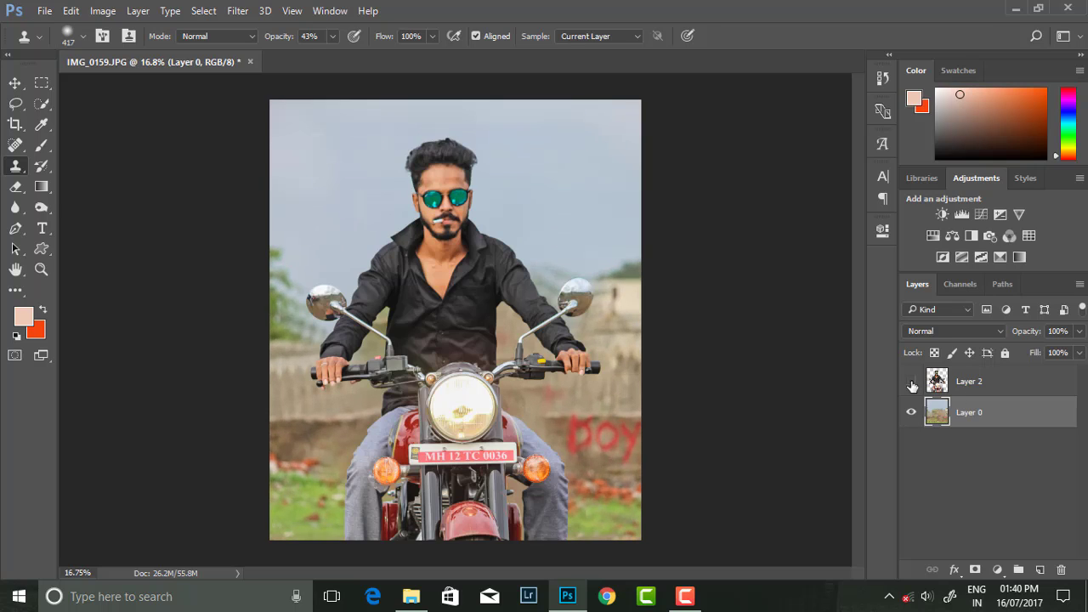
{"action": "left_click", "coordinate": [912, 381]}
Step: Give the background a strong tilt-shift blur with bokeh highlights at 34%
{"action": "left_click", "coordinate": [237, 10]}
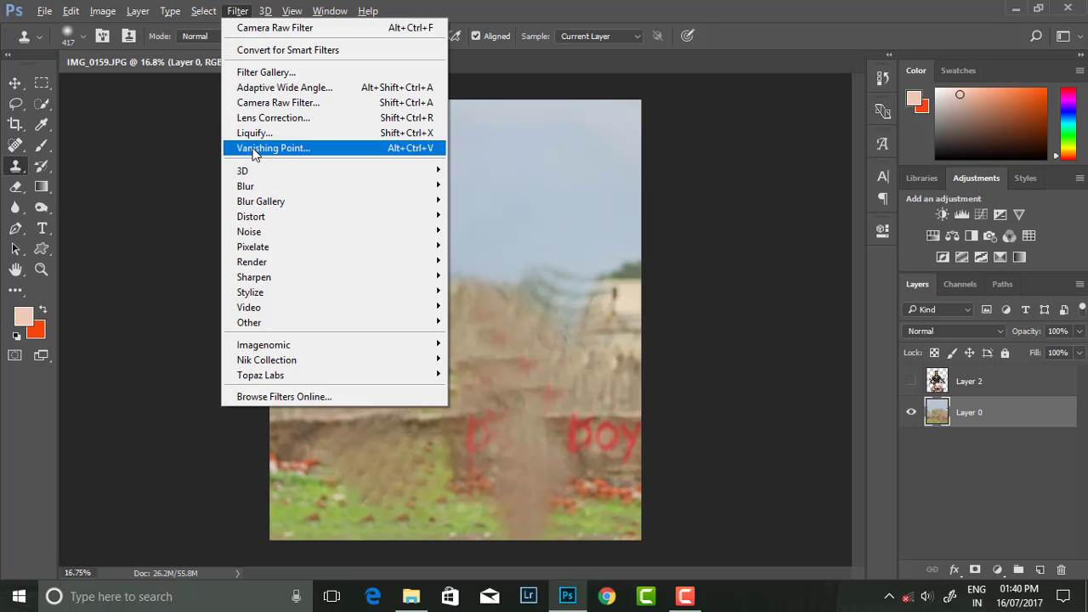
{"action": "mouse_move", "coordinate": [255, 186]}
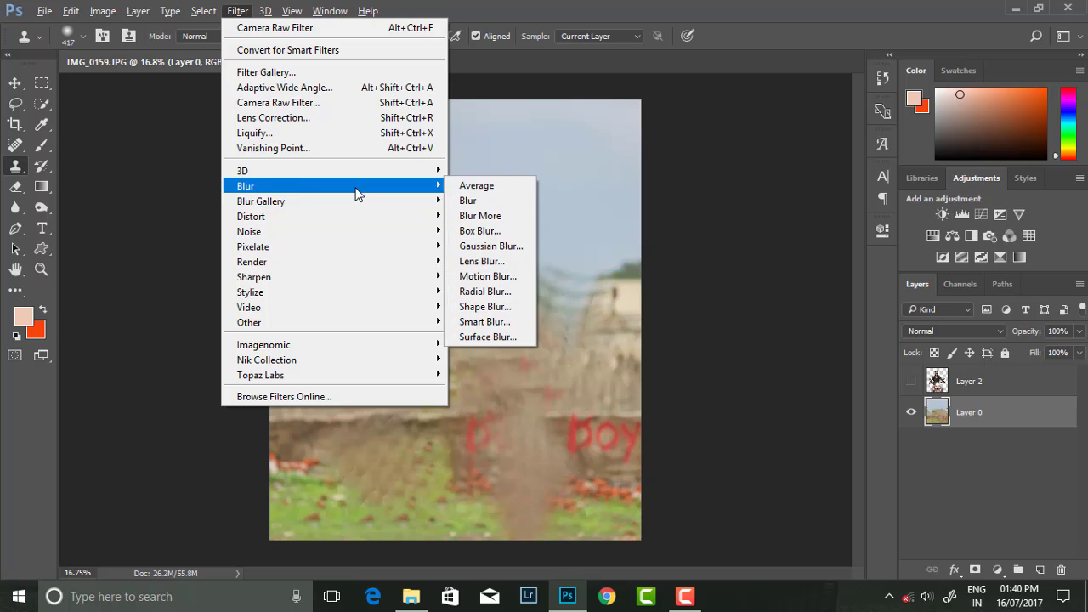
{"action": "left_click", "coordinate": [472, 231]}
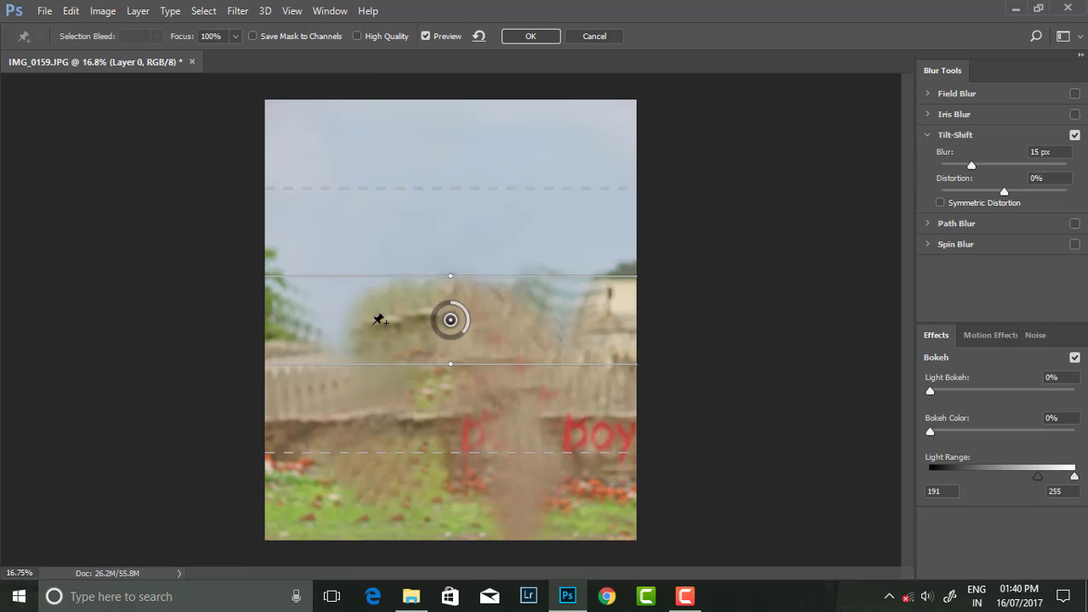
{"action": "left_click_drag", "start_coordinate": [451, 320], "coordinate": [451, 416]}
{"action": "left_click_drag", "start_coordinate": [420, 459], "coordinate": [420, 476]}
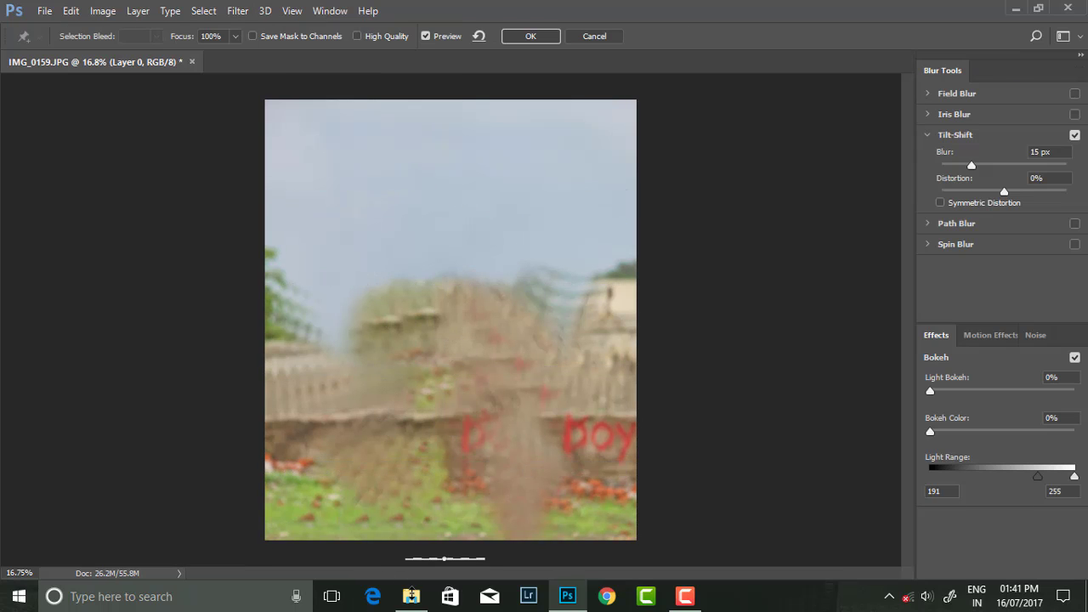
{"action": "left_click_drag", "start_coordinate": [992, 168], "coordinate": [998, 164]}
{"action": "left_click", "coordinate": [994, 388]}
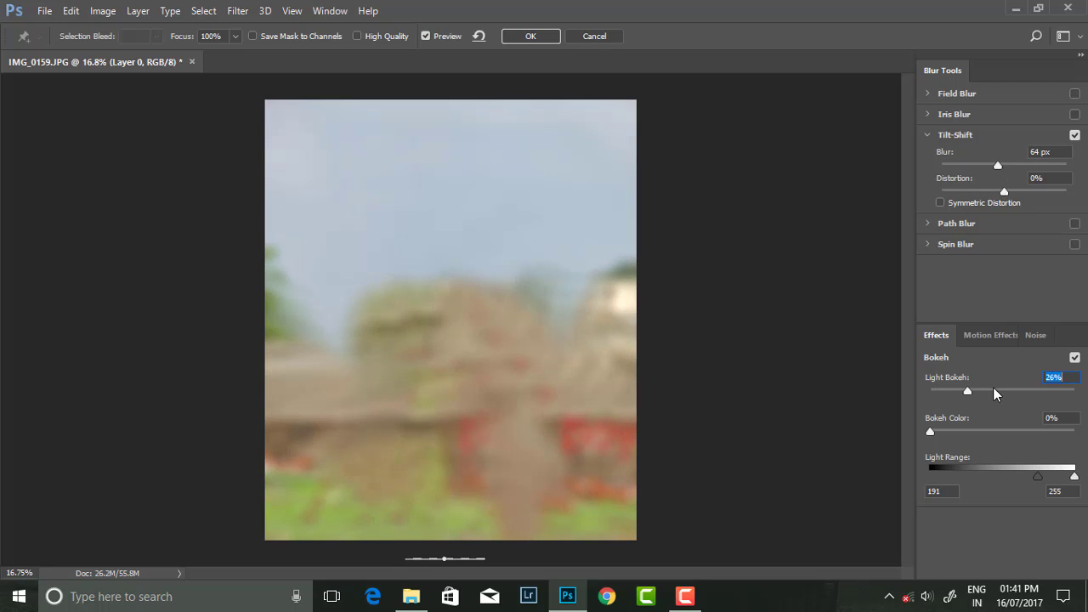
{"action": "left_click", "coordinate": [979, 390]}
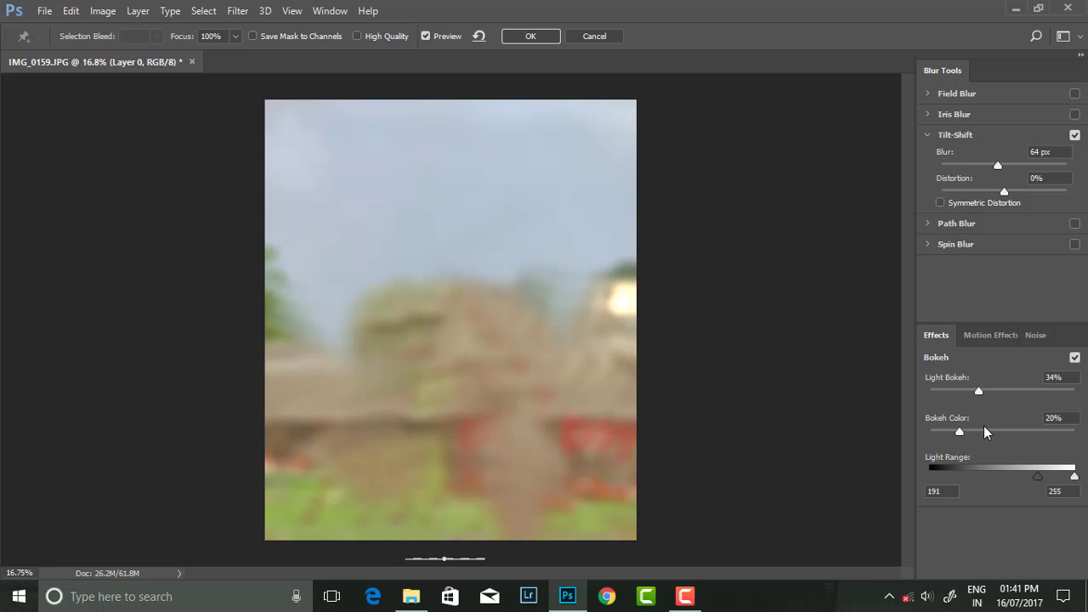
{"action": "left_click_drag", "start_coordinate": [1073, 477], "coordinate": [1037, 480]}
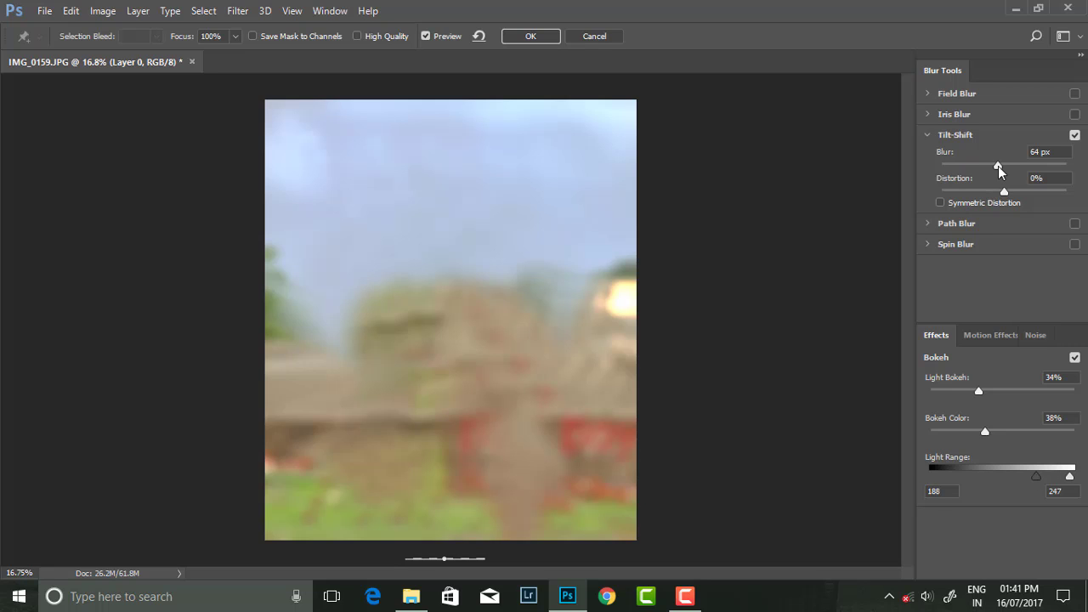
{"action": "left_click", "coordinate": [510, 32]}
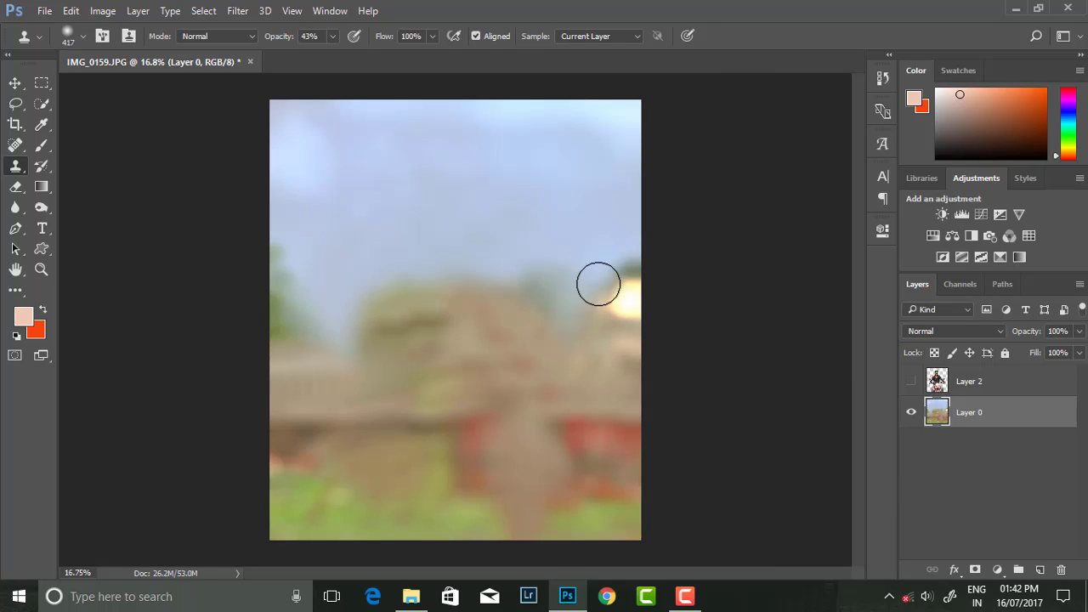
Step: Preview the rider over the blur, hide it, and launch Color Efex Pro 4
{"action": "left_click", "coordinate": [910, 382]}
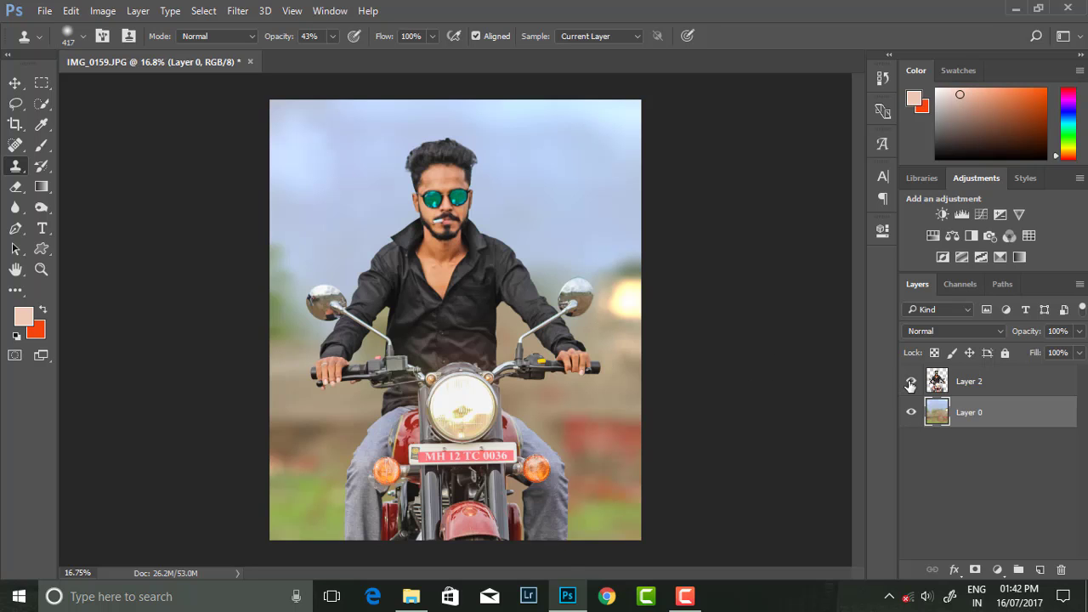
{"action": "left_click", "coordinate": [911, 383]}
{"action": "left_click", "coordinate": [238, 10]}
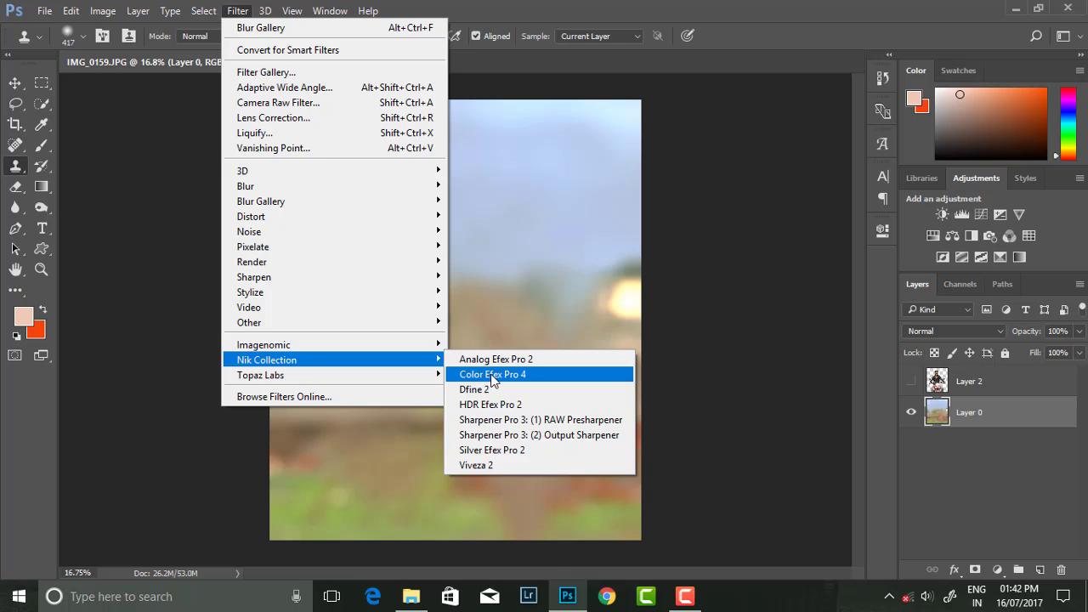
{"action": "left_click", "coordinate": [493, 375]}
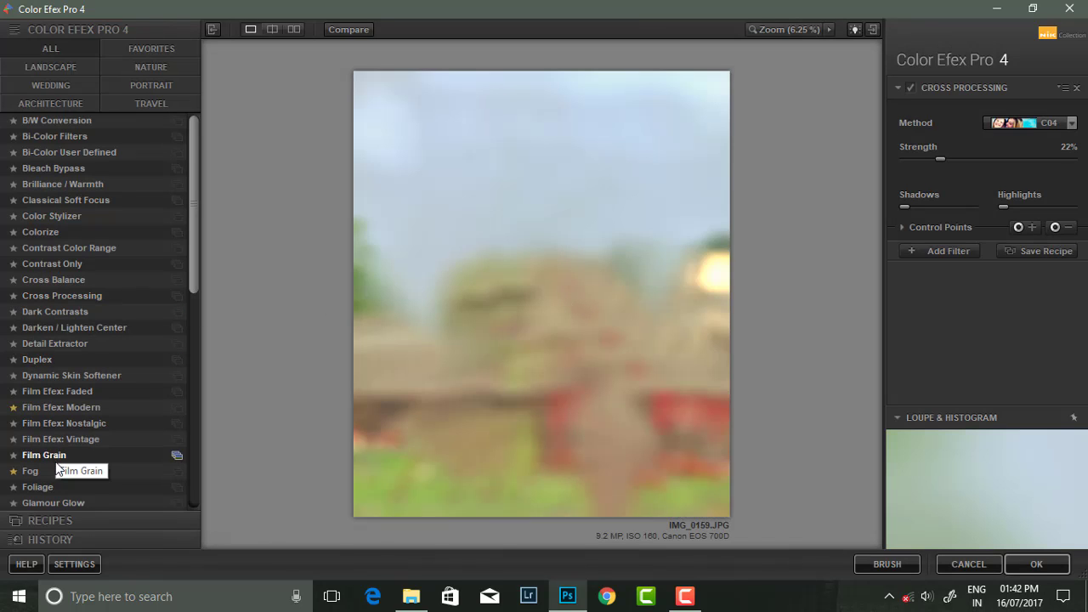
Step: Apply Dark Contrasts with Saturation 50%, Contrast -26% and Brightness -68%
{"action": "scroll", "coordinate": [56, 451], "scroll_direction": "down", "scroll_amount": 3}
{"action": "scroll", "coordinate": [63, 447], "scroll_direction": "down", "scroll_amount": 2}
{"action": "scroll", "coordinate": [58, 171], "scroll_direction": "up", "scroll_amount": 1}
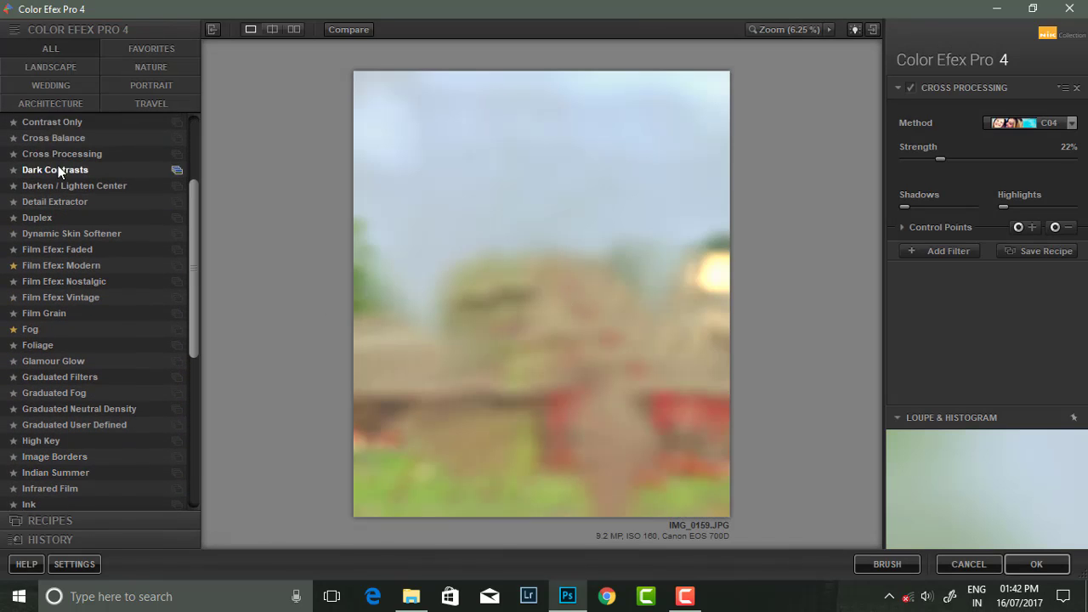
{"action": "scroll", "coordinate": [57, 213], "scroll_direction": "up", "scroll_amount": 2}
{"action": "left_click", "coordinate": [55, 239]}
{"action": "left_click", "coordinate": [1070, 213]}
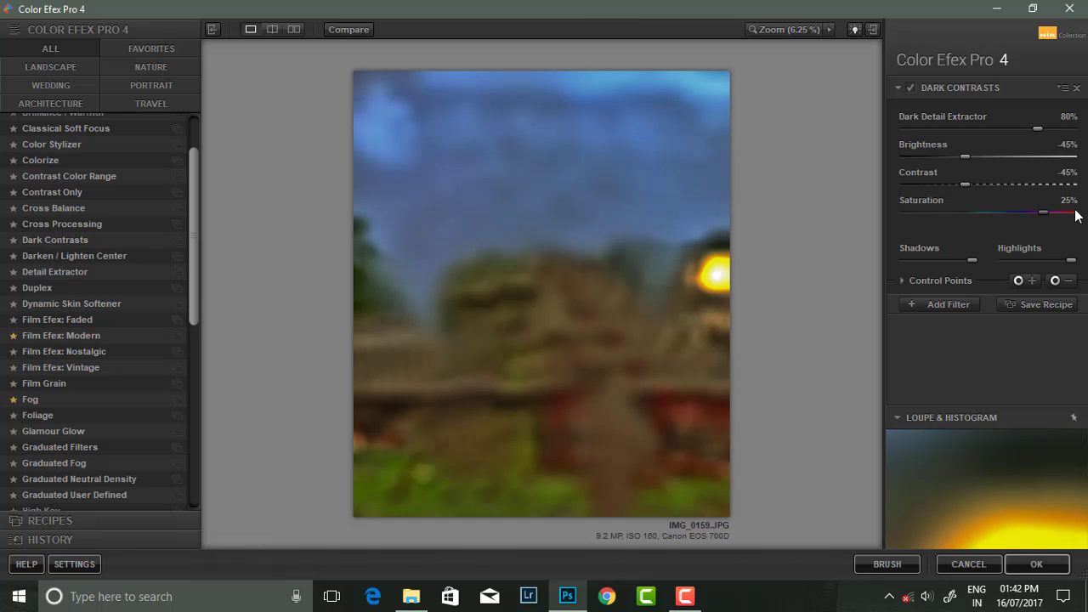
{"action": "left_click", "coordinate": [990, 183]}
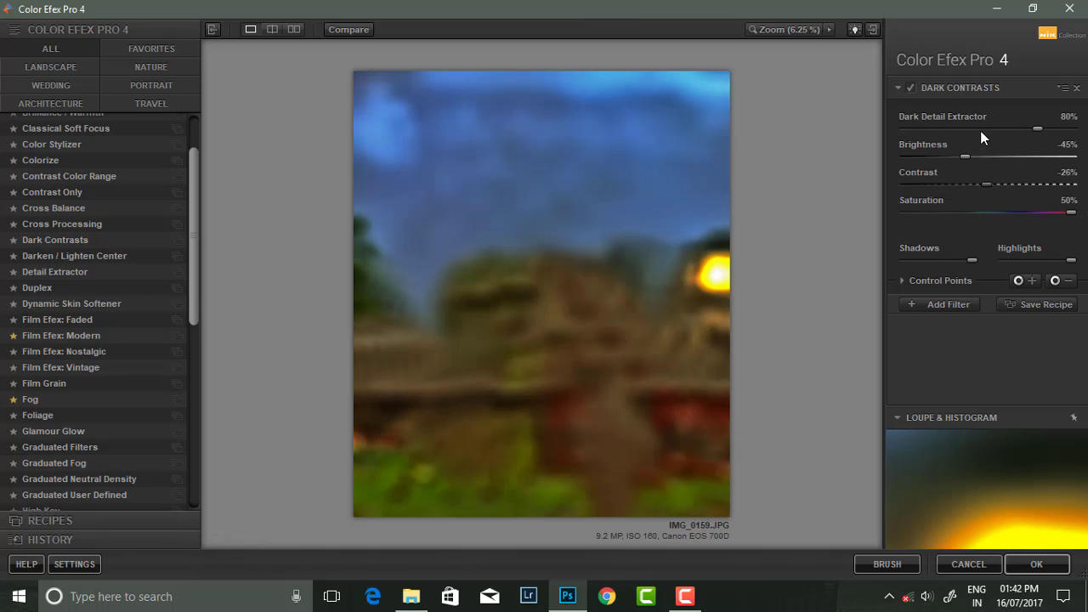
{"action": "left_click_drag", "start_coordinate": [962, 160], "coordinate": [944, 158]}
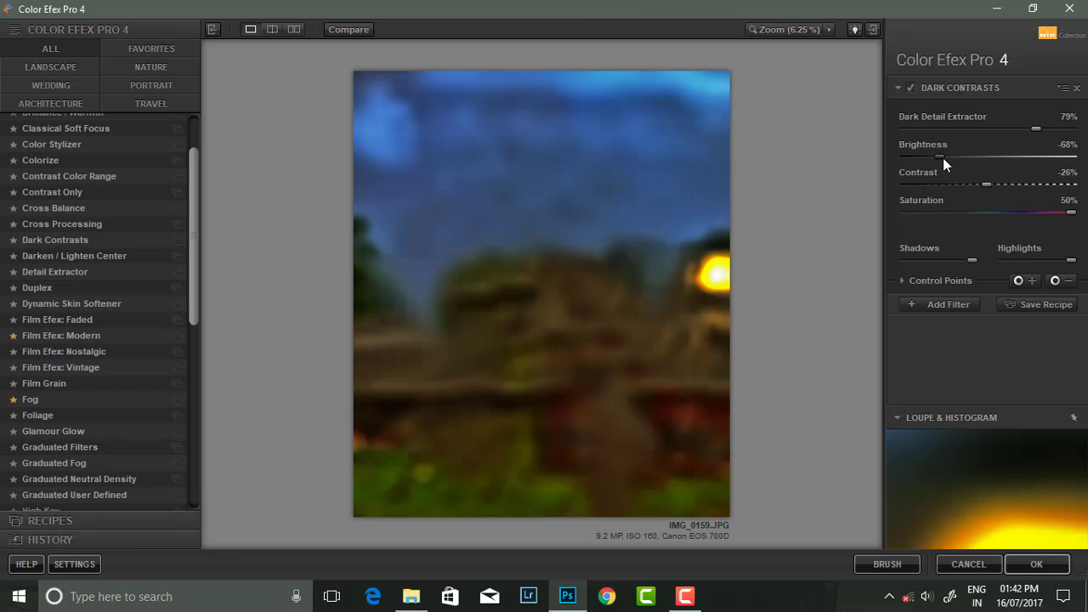
Step: Add Indian Summer as a second filter and apply both to Photoshop
{"action": "left_click", "coordinate": [944, 304]}
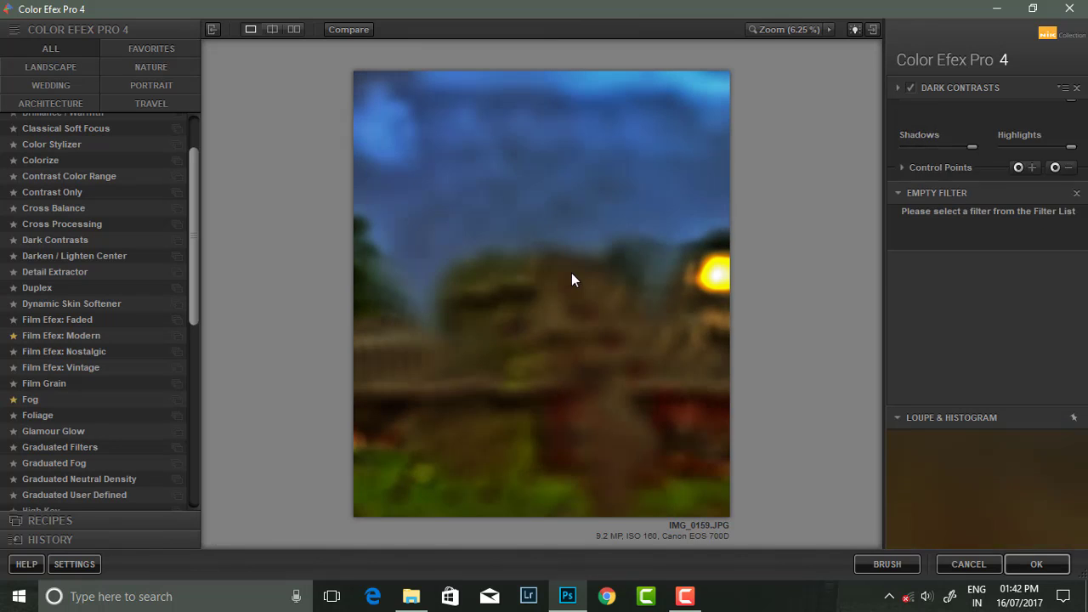
{"action": "scroll", "coordinate": [156, 321], "scroll_direction": "down", "scroll_amount": 5}
{"action": "scroll", "coordinate": [103, 367], "scroll_direction": "down", "scroll_amount": 3}
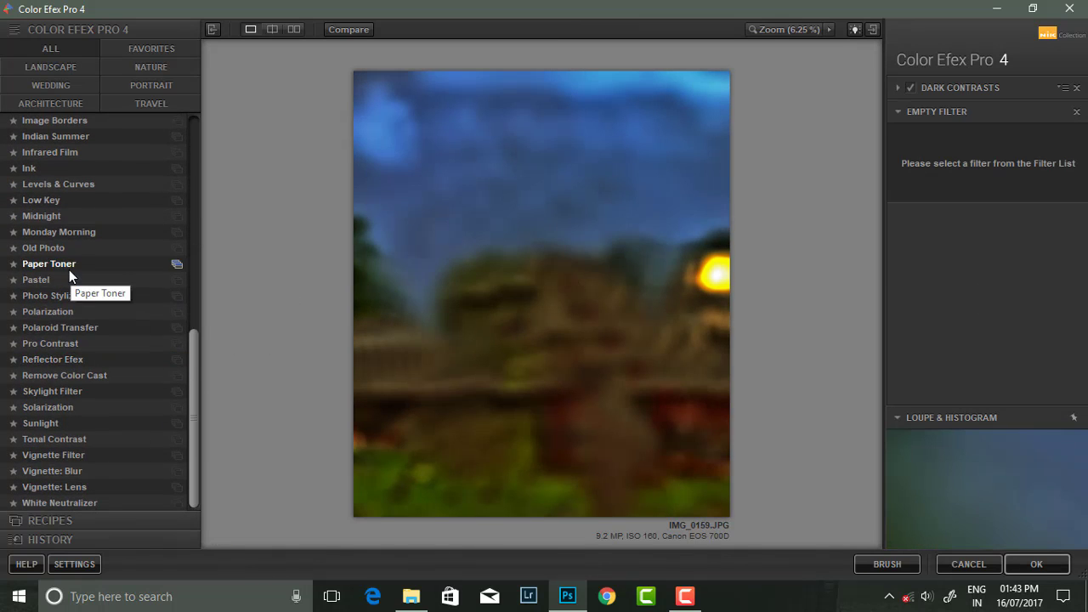
{"action": "scroll", "coordinate": [63, 223], "scroll_direction": "up", "scroll_amount": 2}
{"action": "left_click", "coordinate": [63, 212]}
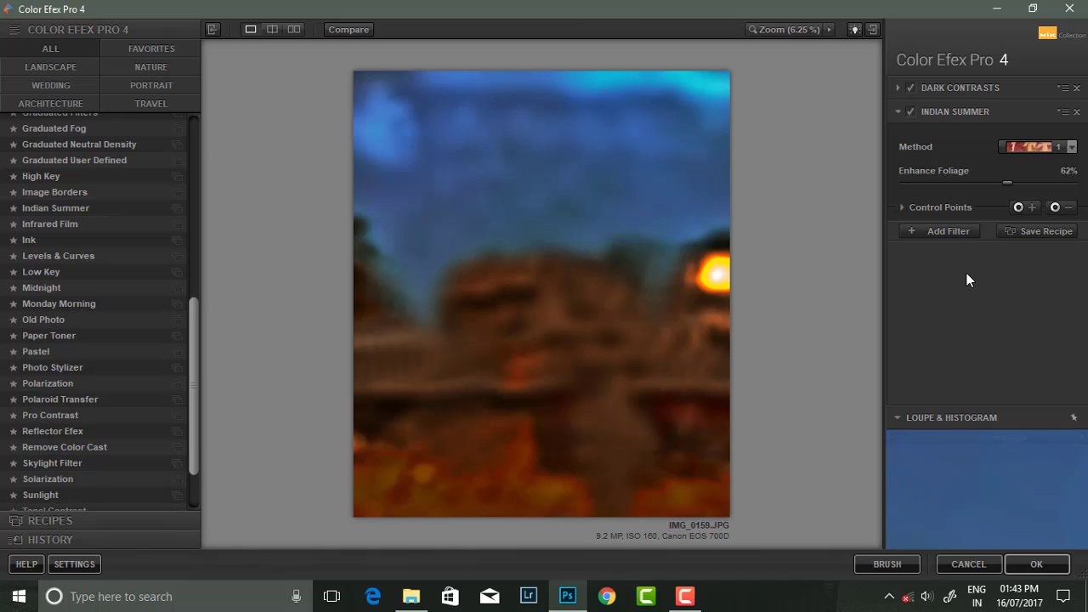
{"action": "left_click", "coordinate": [1036, 563]}
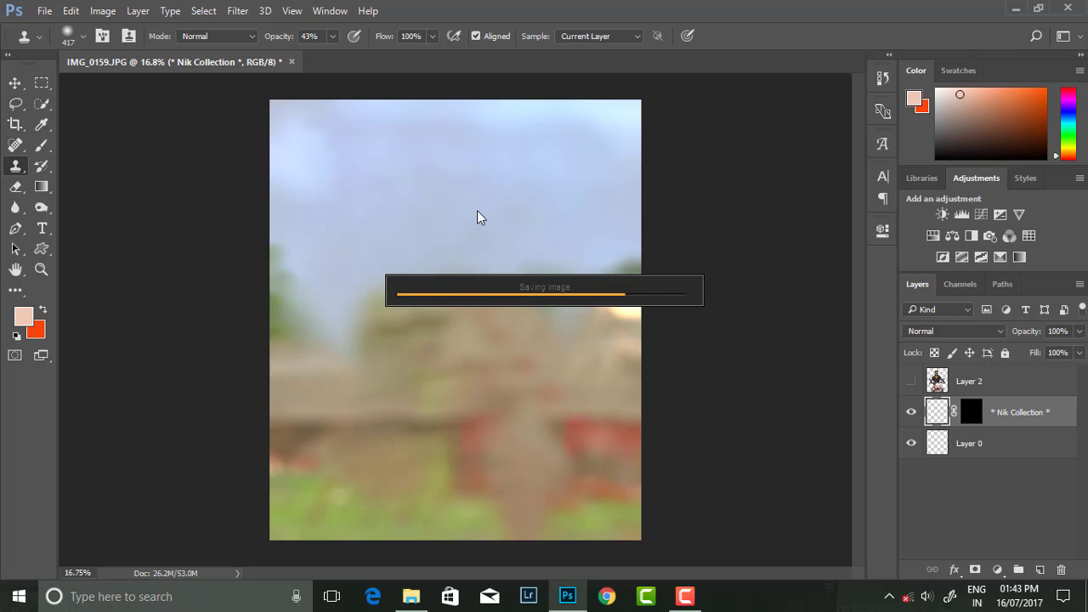
Step: Apply a lowered, slanted 95 px tilt-shift blur to the graded layer and show the rider
{"action": "left_click", "coordinate": [237, 10]}
{"action": "mouse_move", "coordinate": [246, 186]}
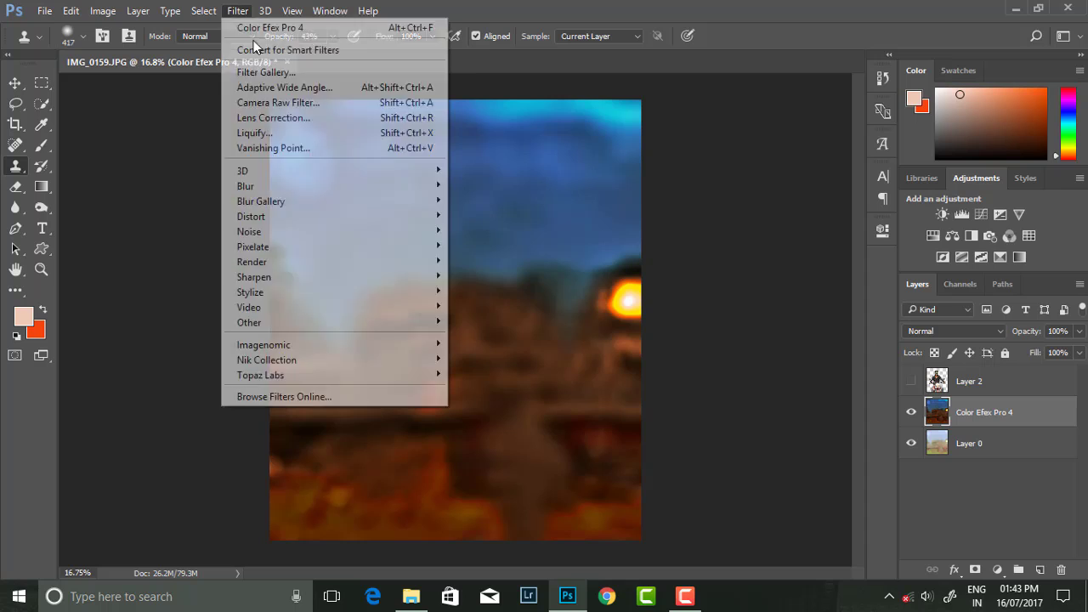
{"action": "left_click", "coordinate": [480, 231]}
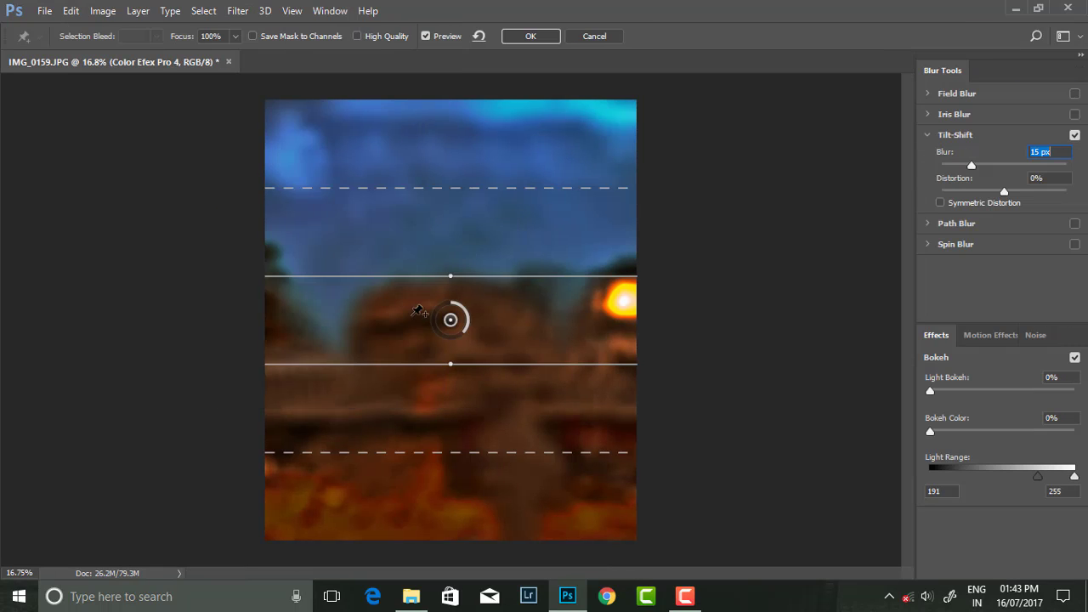
{"action": "left_click_drag", "start_coordinate": [443, 370], "coordinate": [399, 563]}
{"action": "mouse_move", "coordinate": [280, 468]}
{"action": "left_mouse_down"}
{"action": "mouse_move", "coordinate": [291, 473]}
{"action": "mouse_move", "coordinate": [297, 456]}
{"action": "mouse_move", "coordinate": [475, 521]}
{"action": "mouse_move", "coordinate": [447, 446]}
{"action": "mouse_move", "coordinate": [423, 502]}
{"action": "left_mouse_up"}
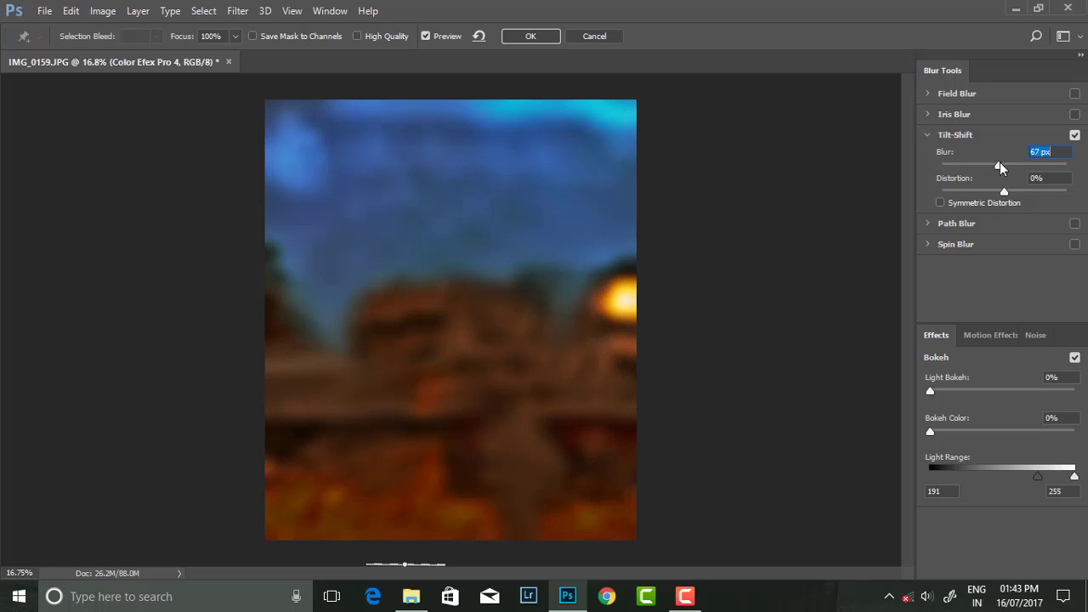
{"action": "left_click_drag", "start_coordinate": [1000, 166], "coordinate": [992, 166]}
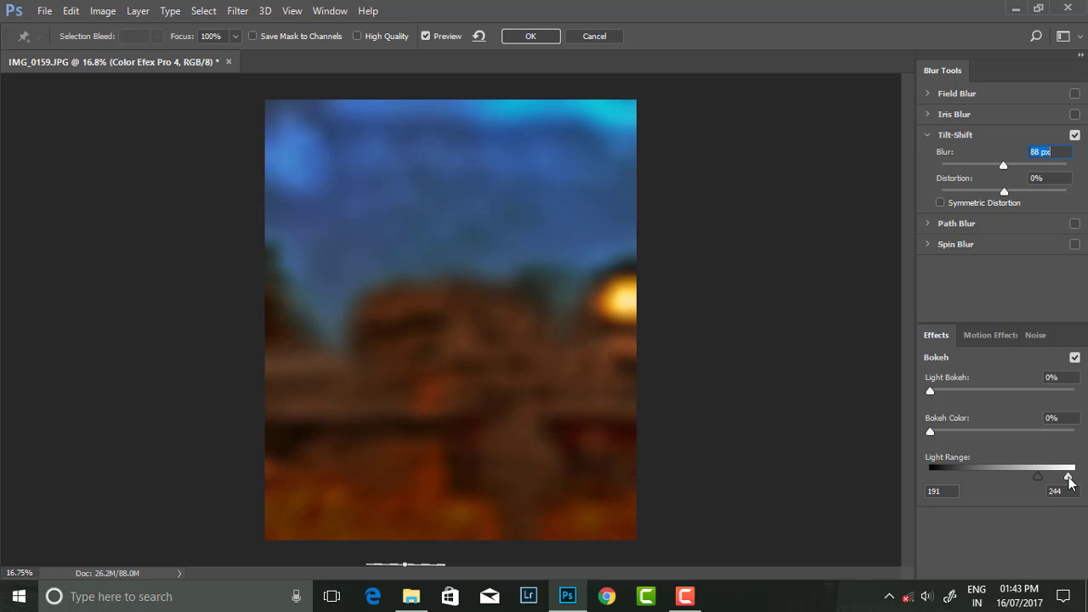
{"action": "left_click", "coordinate": [530, 36]}
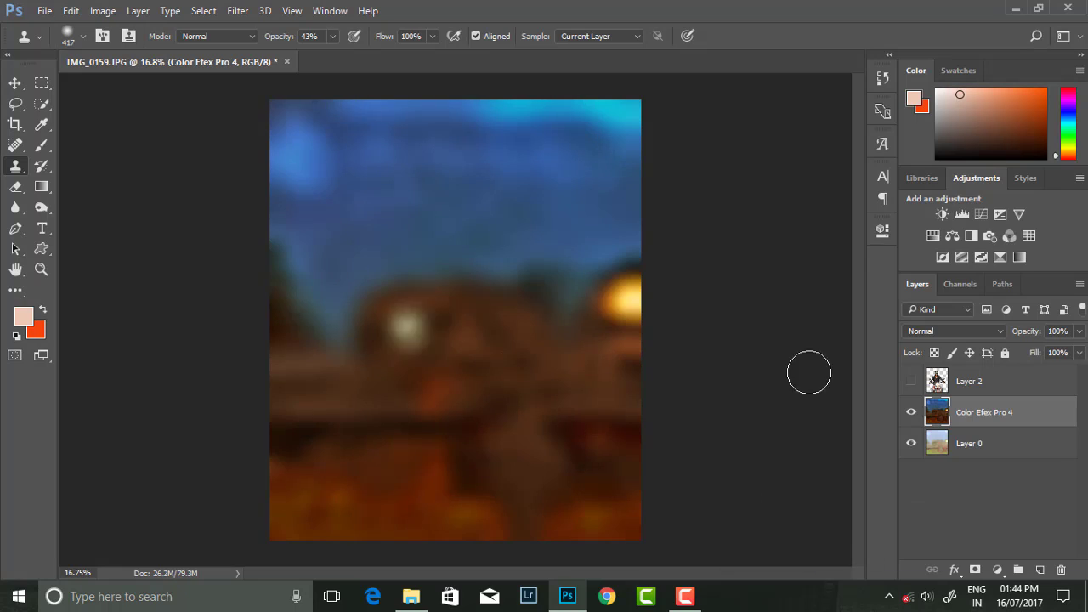
{"action": "left_click", "coordinate": [911, 384]}
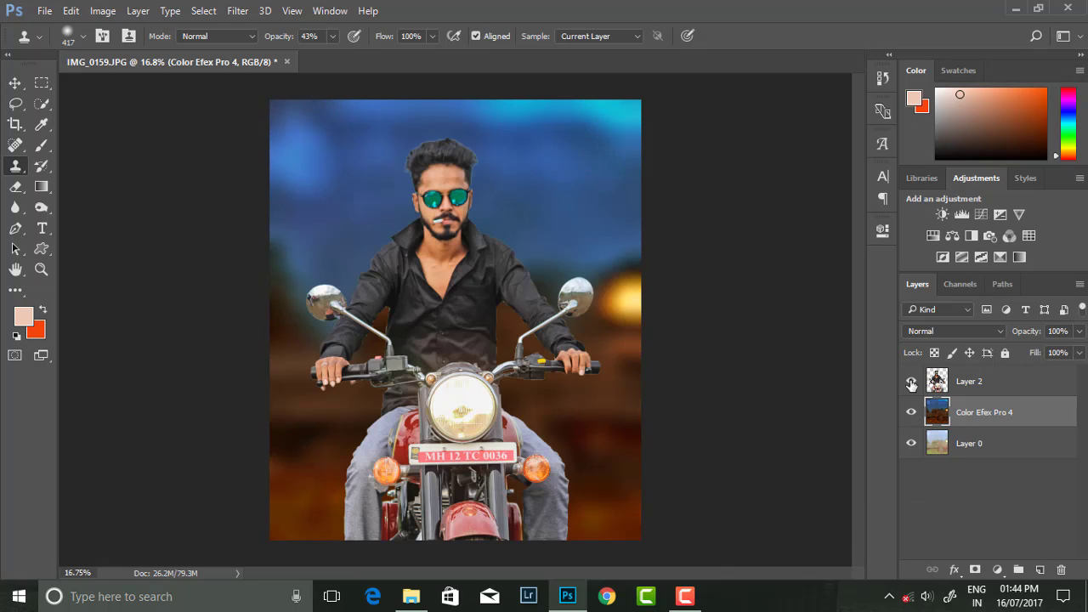
Step: Select the rider and refine it with Shift Edge -13% and Feather 1.4 px
{"action": "double_click", "coordinate": [911, 384]}
{"action": "left_click", "coordinate": [954, 383]}
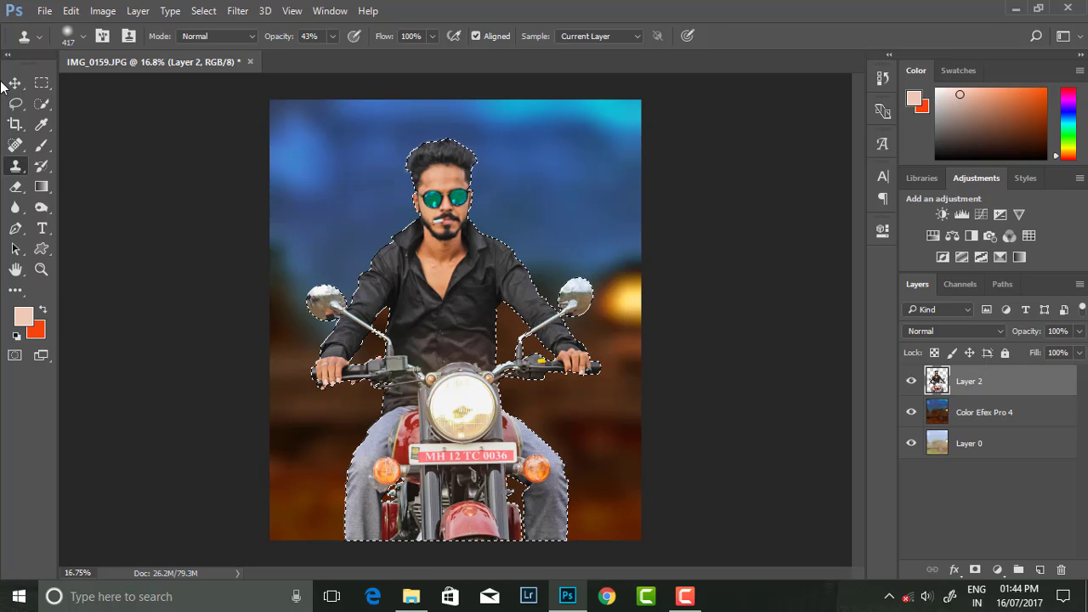
{"action": "left_click", "coordinate": [40, 103]}
{"action": "left_click", "coordinate": [127, 102]}
{"action": "left_click", "coordinate": [379, 36]}
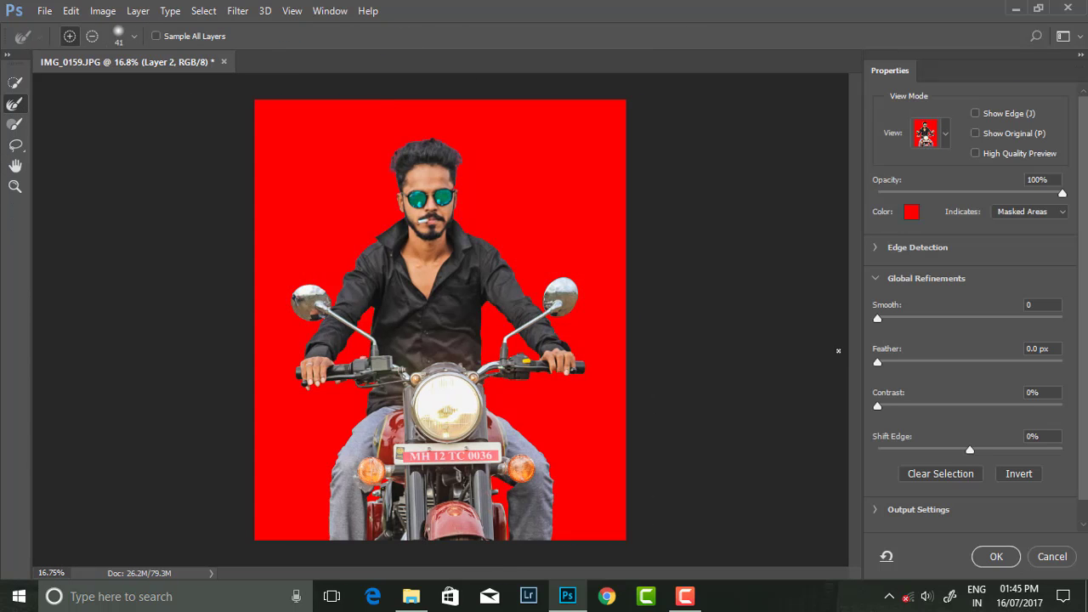
{"action": "left_click_drag", "start_coordinate": [970, 449], "coordinate": [959, 451]}
{"action": "left_click_drag", "start_coordinate": [878, 364], "coordinate": [891, 363]}
{"action": "left_click", "coordinate": [996, 557]}
Step: Add a layer mask from the refined selection and apply it permanently to Layer 2
{"action": "left_click", "coordinate": [975, 569]}
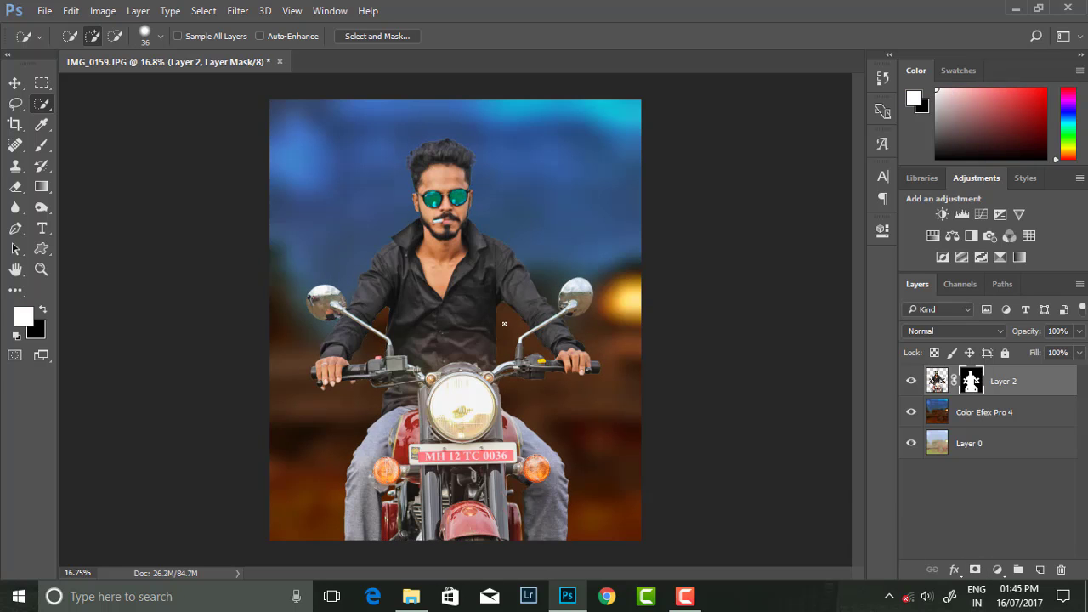
{"action": "right_click", "coordinate": [970, 388]}
{"action": "left_click", "coordinate": [944, 440]}
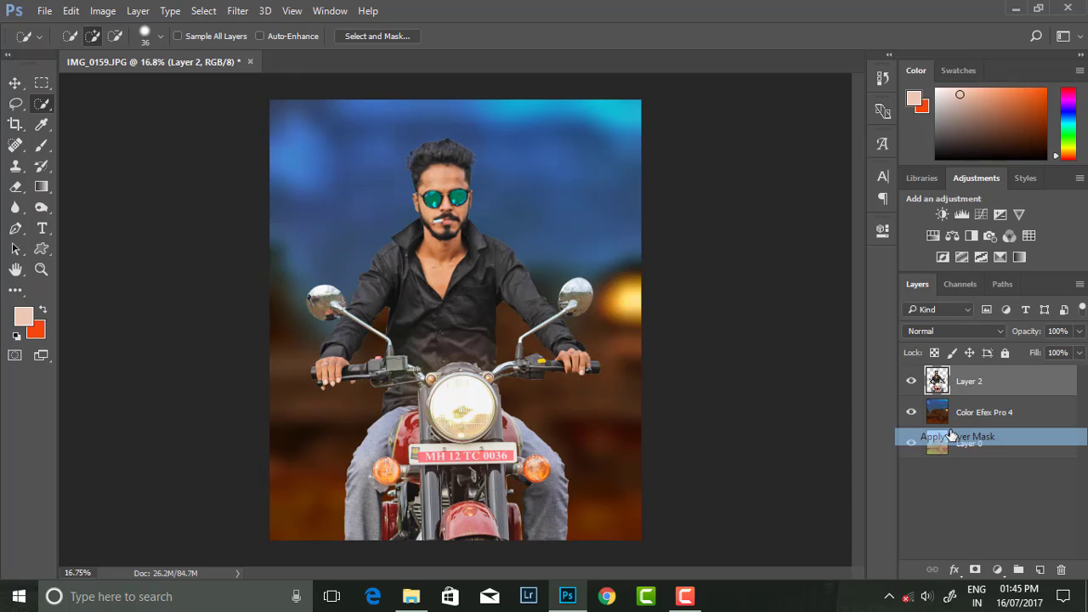
{"action": "left_click", "coordinate": [979, 415]}
{"action": "key", "text": "ctrl+minus"}
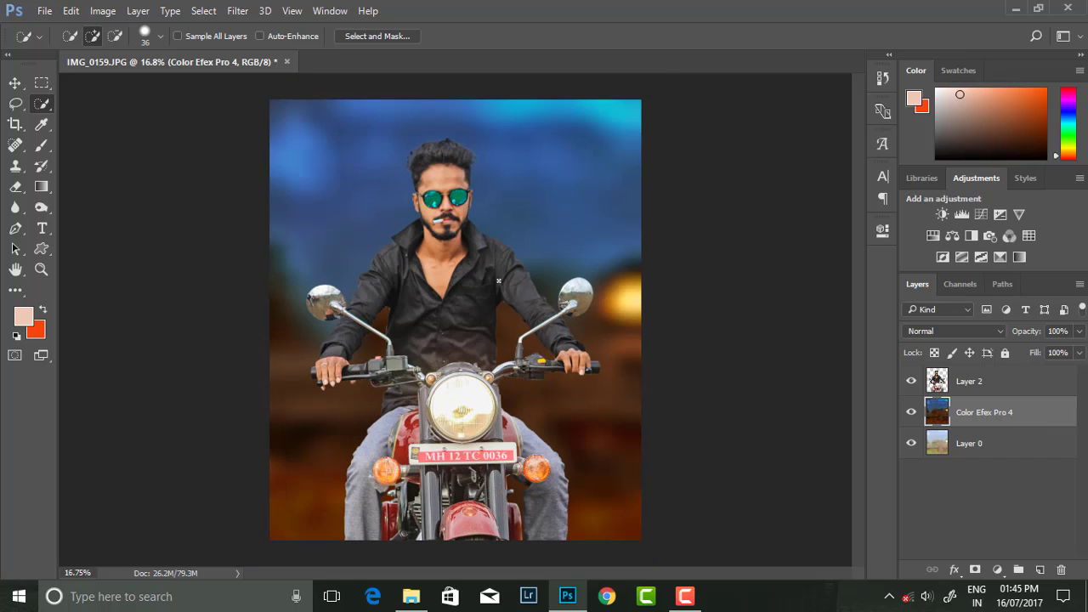
Step: On the rider layer, quick-select the forehead, sunglasses and sides of the face
{"action": "left_click", "coordinate": [1001, 387]}
{"action": "scroll", "coordinate": [433, 179], "scroll_direction": "up", "scroll_amount": 2}
{"action": "scroll", "coordinate": [433, 179], "scroll_direction": "up", "scroll_amount": 2}
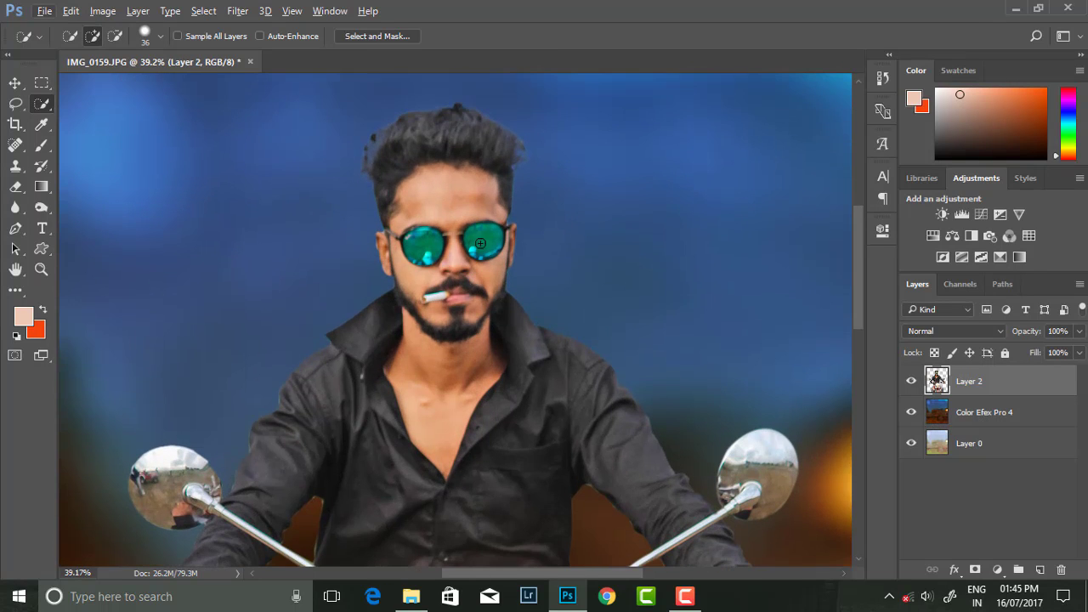
{"action": "scroll", "coordinate": [417, 221], "scroll_direction": "up", "scroll_amount": 1}
{"action": "scroll", "coordinate": [406, 272], "scroll_direction": "down", "scroll_amount": 1}
{"action": "right_click", "coordinate": [41, 103]}
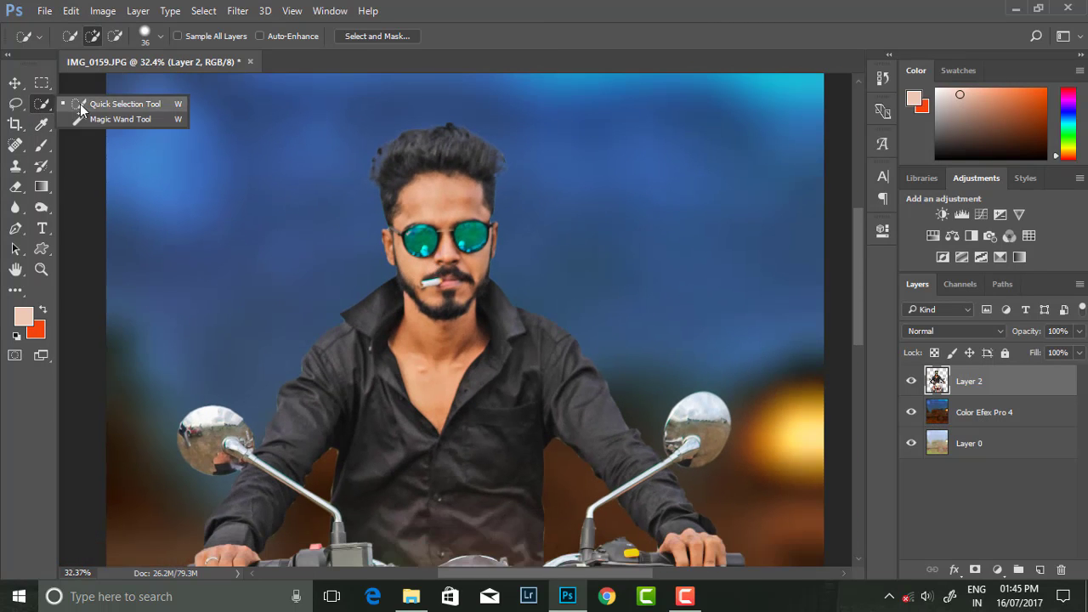
{"action": "left_click", "coordinate": [111, 103]}
{"action": "left_click_drag", "start_coordinate": [441, 203], "coordinate": [429, 364]}
{"action": "left_click_drag", "start_coordinate": [404, 259], "coordinate": [452, 316]}
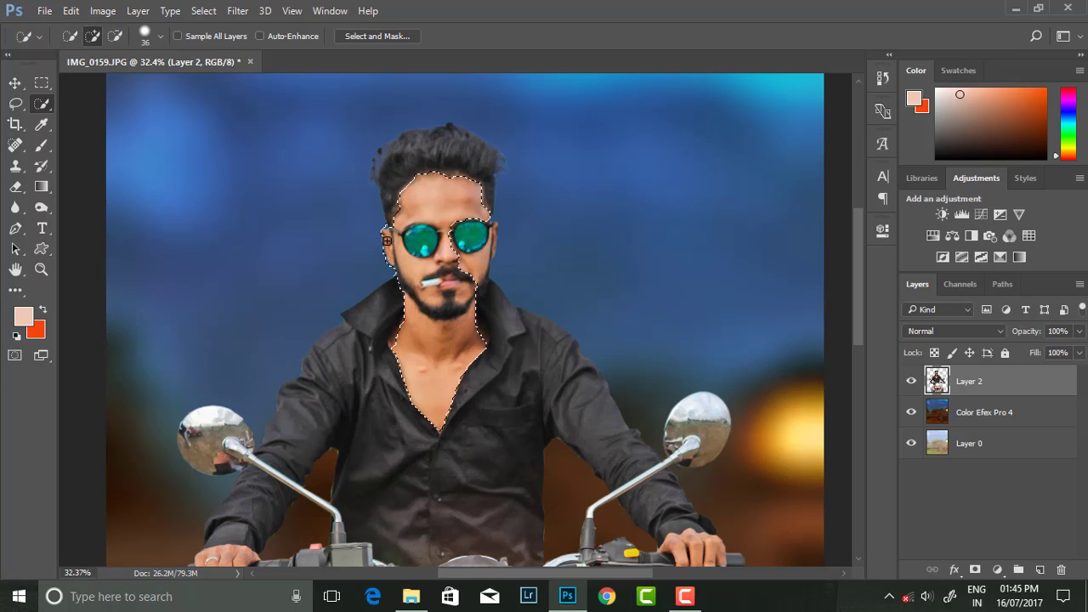
Step: Extend the selection to the hands and copy it onto a new Layer 3
{"action": "scroll", "coordinate": [452, 315], "scroll_direction": "up", "scroll_amount": 1}
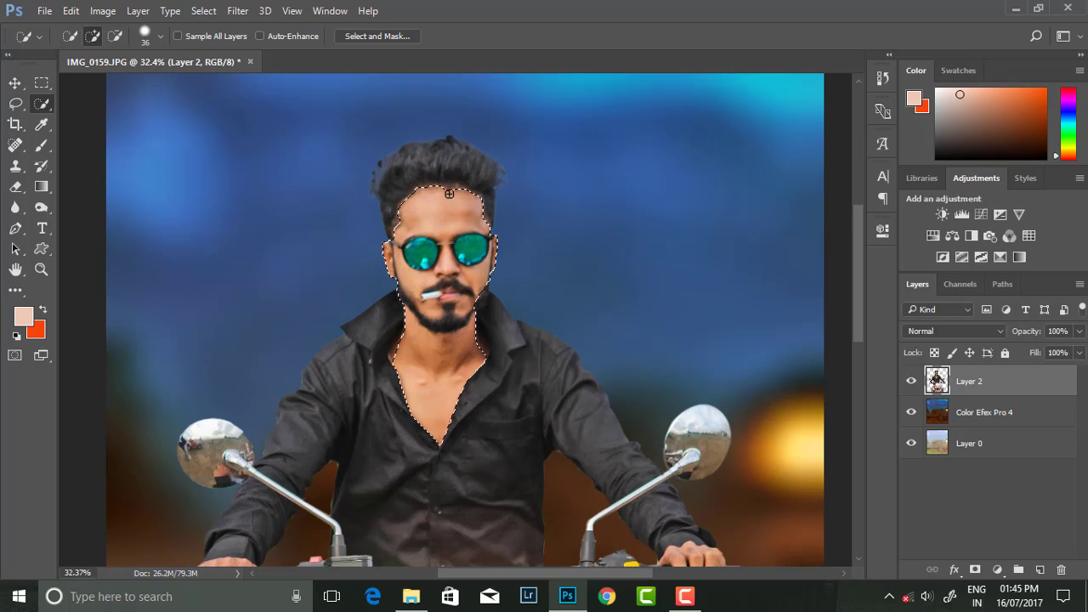
{"action": "scroll", "coordinate": [221, 442], "scroll_direction": "down", "scroll_amount": 4}
{"action": "scroll", "coordinate": [221, 442], "scroll_direction": "down", "scroll_amount": 2}
{"action": "left_click_drag", "start_coordinate": [221, 442], "coordinate": [204, 457]}
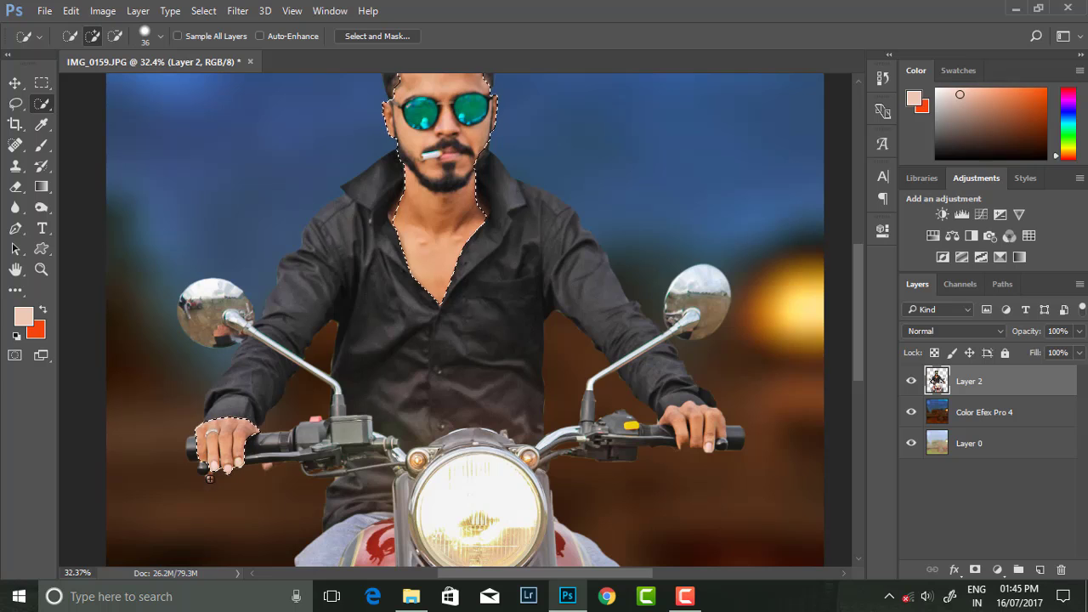
{"action": "left_click_drag", "start_coordinate": [693, 421], "coordinate": [717, 428]}
{"action": "scroll", "coordinate": [717, 428], "scroll_direction": "up", "scroll_amount": 2}
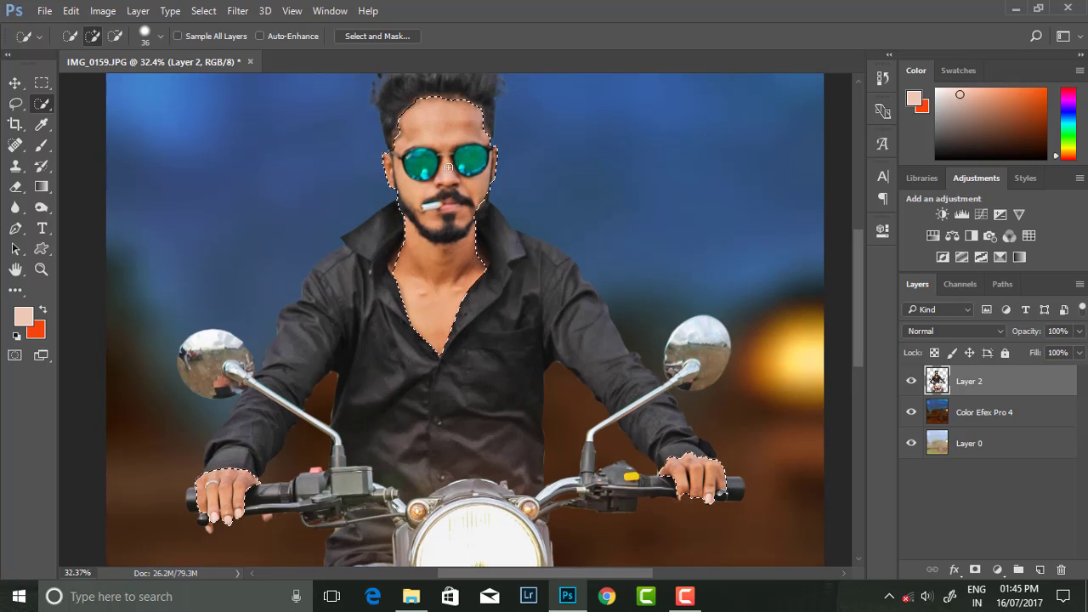
{"action": "key", "text": "ctrl+j"}
{"action": "left_click", "coordinate": [912, 413]}
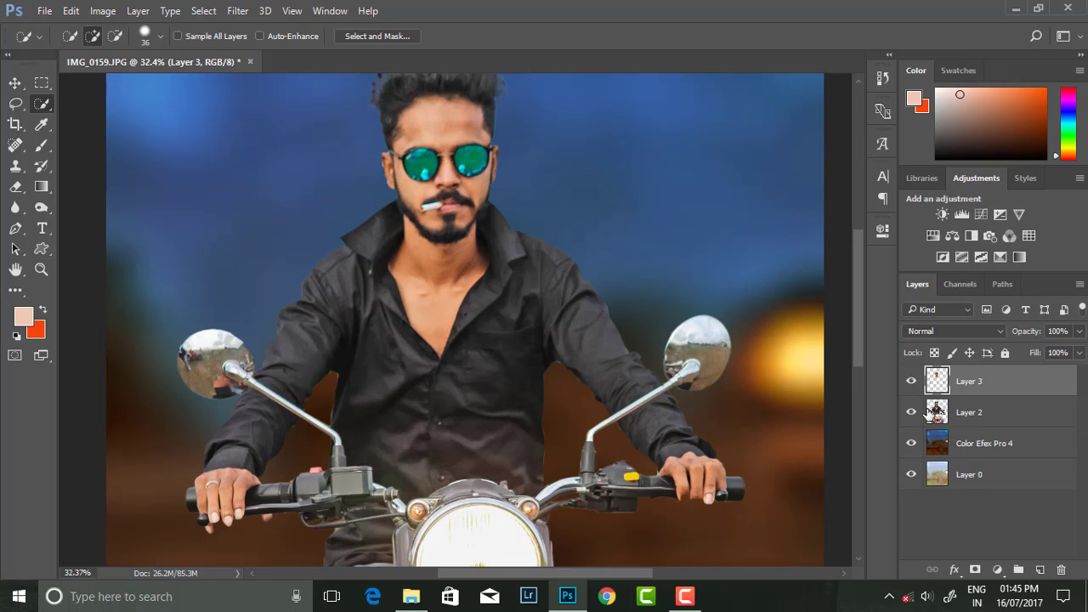
{"action": "scroll", "coordinate": [403, 297], "scroll_direction": "down", "scroll_amount": 2}
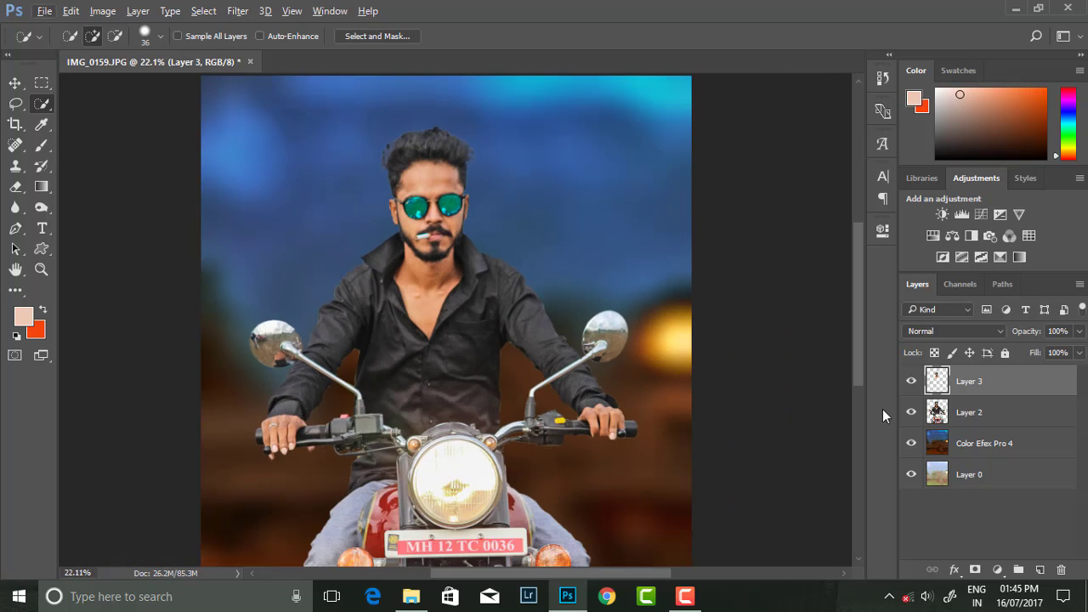
{"action": "left_click", "coordinate": [912, 413]}
Step: In Viveza 2, brighten the face and left hand by 27% with control points
{"action": "left_click", "coordinate": [238, 11]}
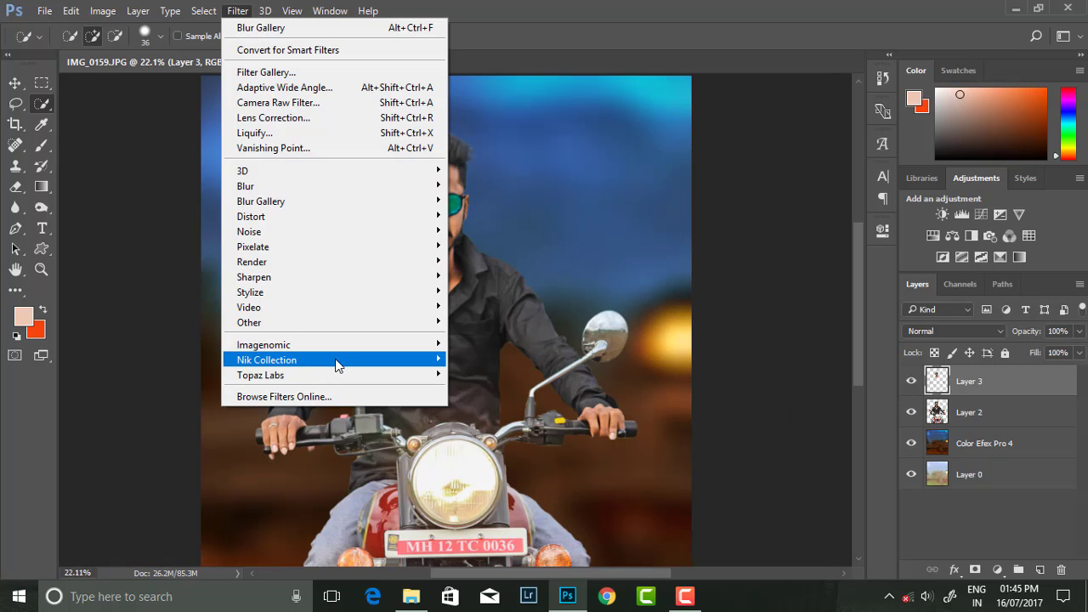
{"action": "mouse_move", "coordinate": [267, 360]}
{"action": "left_click", "coordinate": [520, 463]}
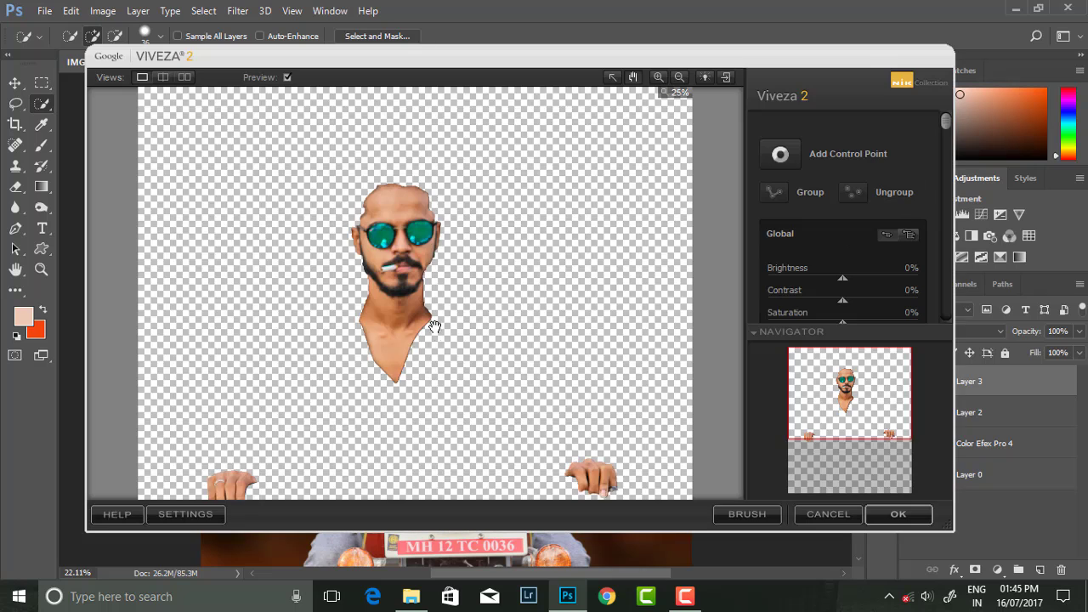
{"action": "left_click_drag", "start_coordinate": [435, 327], "coordinate": [434, 276]}
{"action": "left_click", "coordinate": [780, 154]}
{"action": "left_click", "coordinate": [395, 164]}
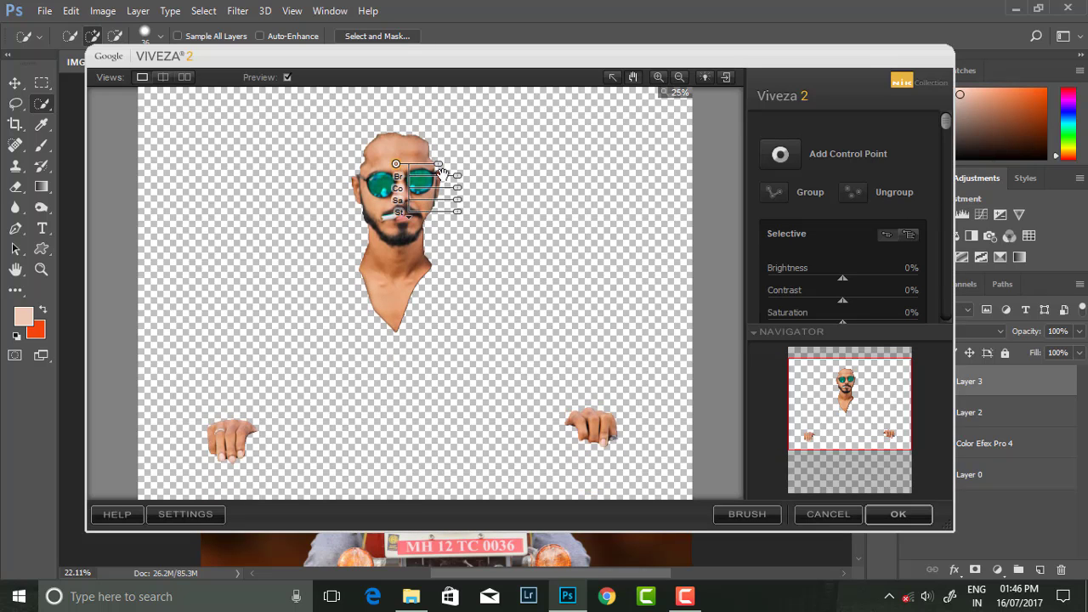
{"action": "left_click_drag", "start_coordinate": [846, 281], "coordinate": [867, 280]}
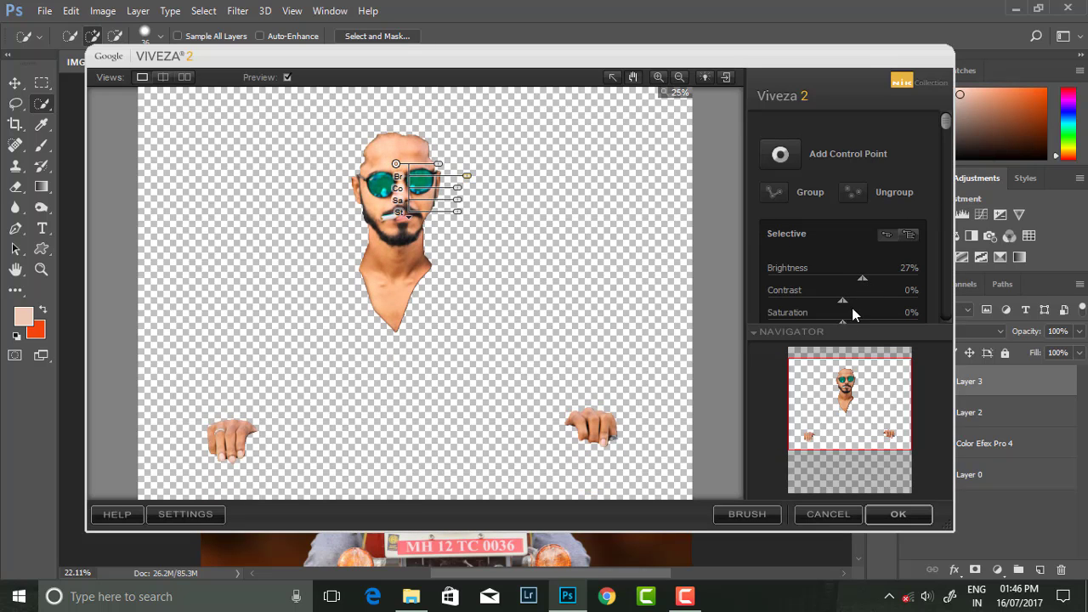
{"action": "mouse_move", "coordinate": [392, 162]}
{"action": "left_mouse_down"}
{"action": "mouse_move", "coordinate": [201, 461]}
{"action": "mouse_move", "coordinate": [225, 443]}
{"action": "mouse_move", "coordinate": [596, 436]}
{"action": "mouse_move", "coordinate": [393, 273]}
{"action": "left_mouse_up"}
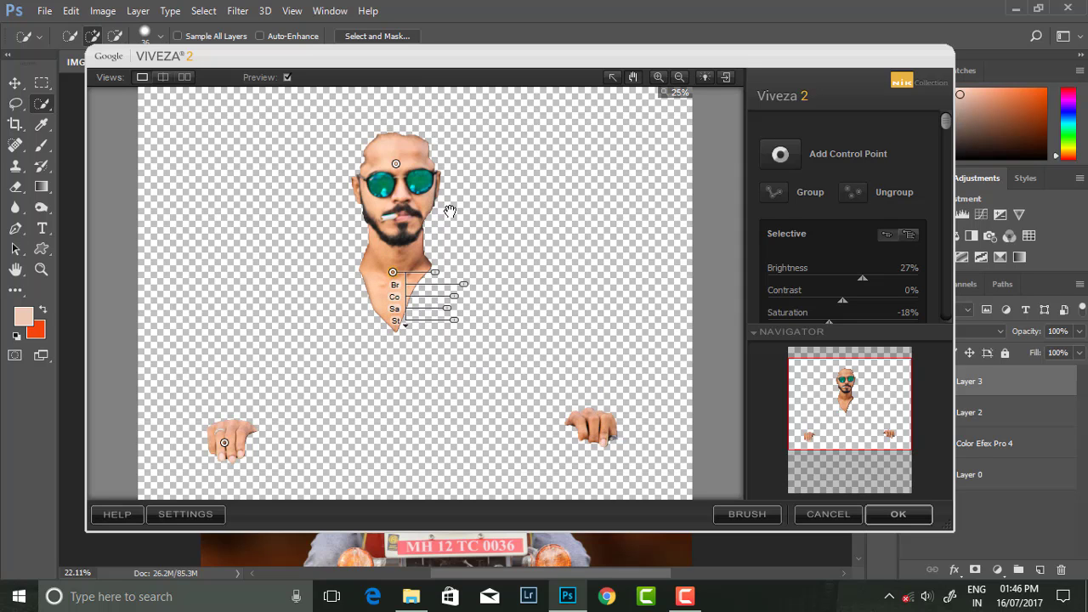
Step: Add a forehead control point and apply the Viveza 2 adjustments as a new layer
{"action": "left_click_drag", "start_coordinate": [395, 164], "coordinate": [414, 155]}
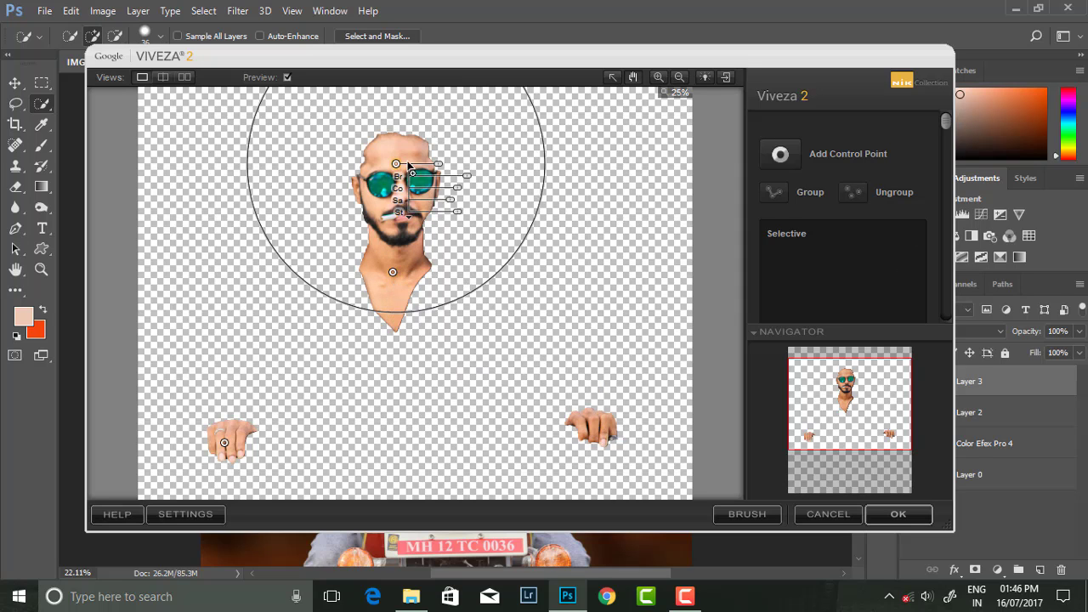
{"action": "left_click", "coordinate": [910, 514]}
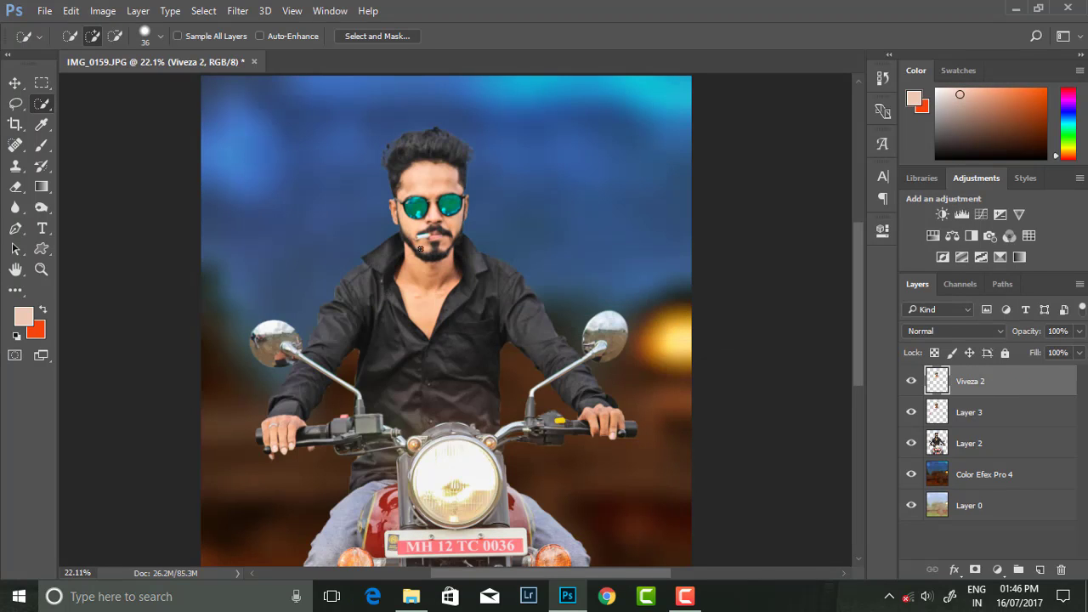
{"action": "scroll", "coordinate": [288, 281], "scroll_direction": "down", "scroll_amount": 1}
{"action": "scroll", "coordinate": [366, 263], "scroll_direction": "up", "scroll_amount": 2}
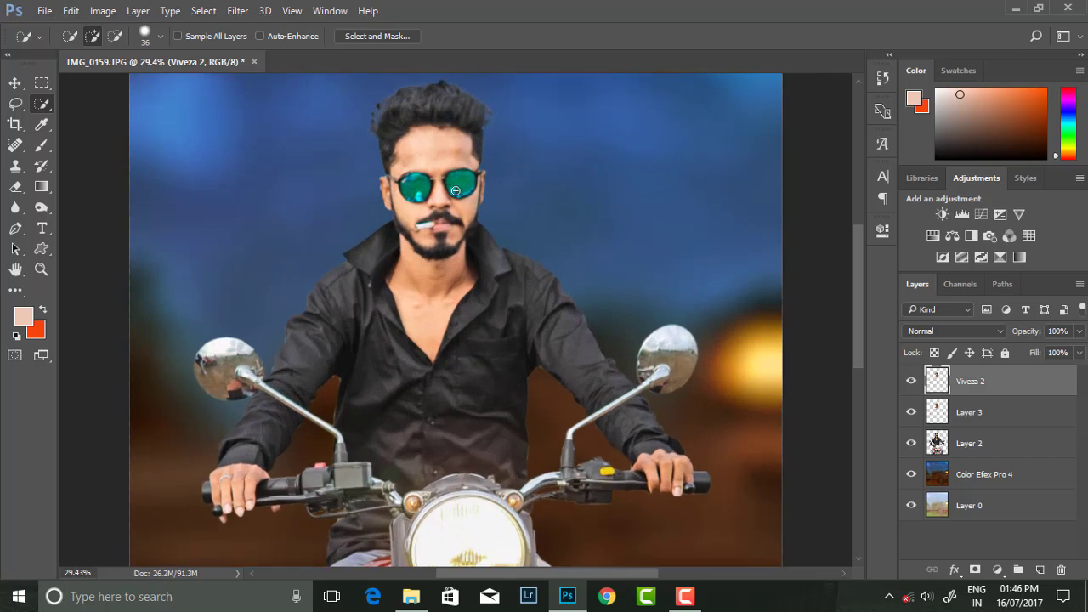
{"action": "scroll", "coordinate": [442, 251], "scroll_direction": "down", "scroll_amount": 1}
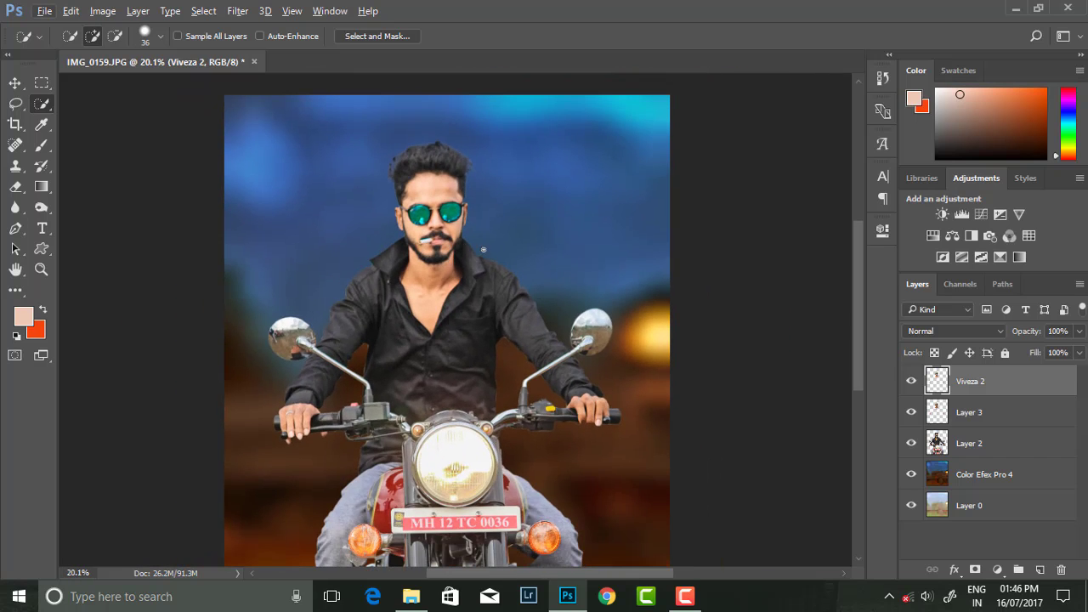
{"action": "scroll", "coordinate": [483, 250], "scroll_direction": "down", "scroll_amount": 1}
{"action": "scroll", "coordinate": [428, 169], "scroll_direction": "up", "scroll_amount": 5}
Step: Add a new empty layer, choose the Brush Tool and sample a skin tone from the face
{"action": "scroll", "coordinate": [427, 169], "scroll_direction": "up", "scroll_amount": 2}
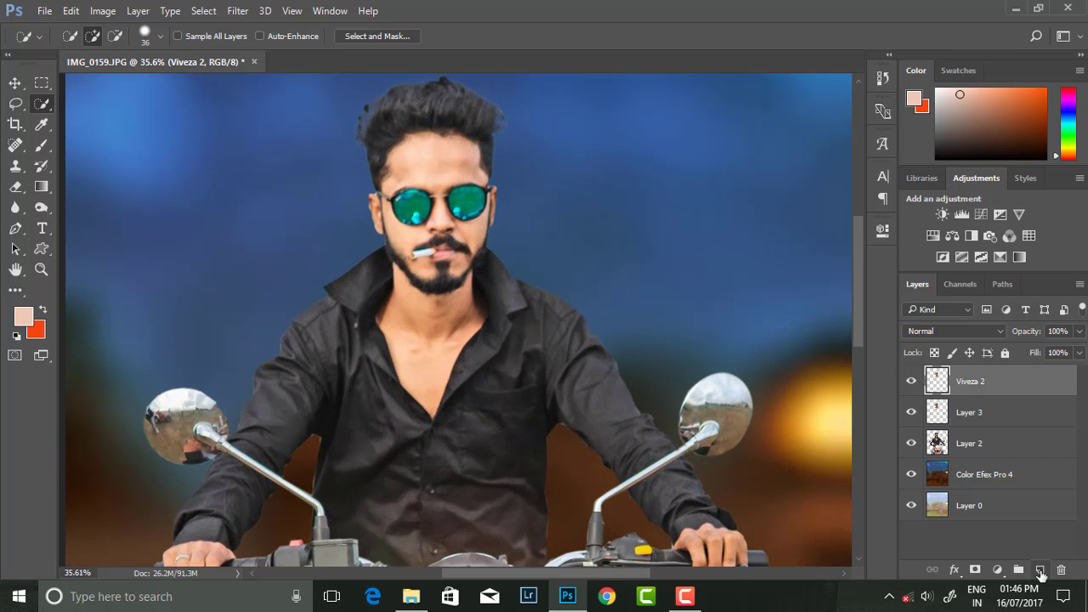
{"action": "left_click", "coordinate": [1040, 570]}
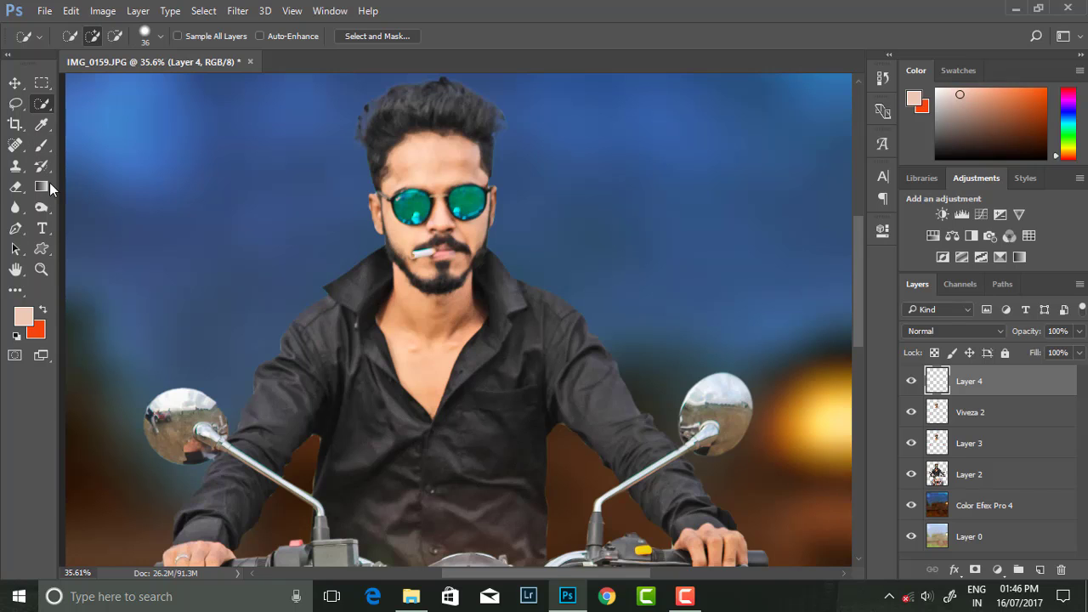
{"action": "right_click", "coordinate": [42, 144]}
{"action": "left_click", "coordinate": [102, 148]}
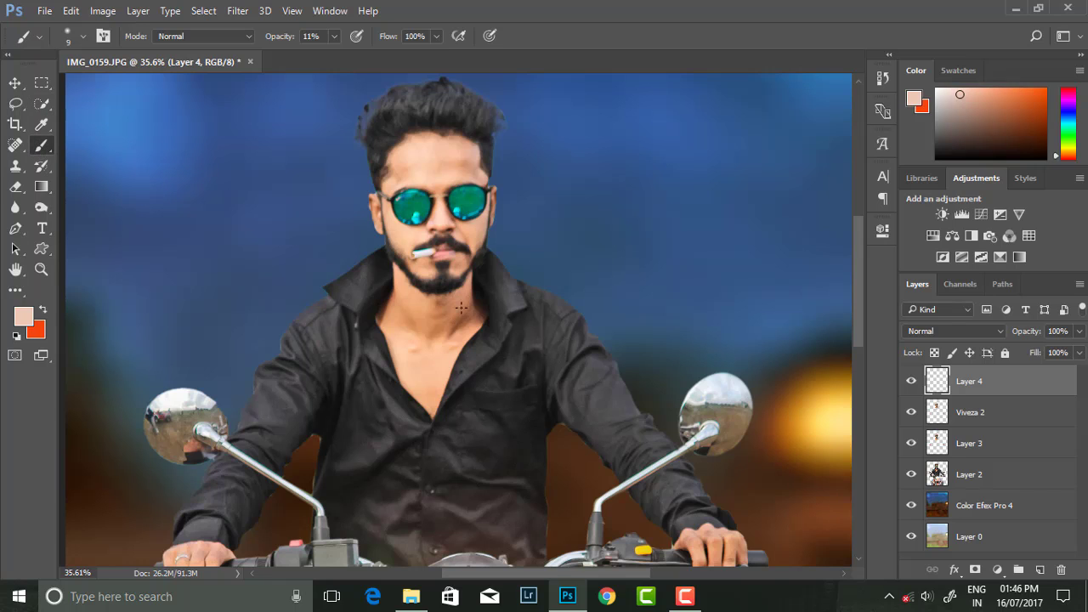
{"action": "left_click", "coordinate": [436, 151], "text": "alt"}
{"action": "scroll", "coordinate": [436, 151], "scroll_direction": "up", "scroll_amount": 3}
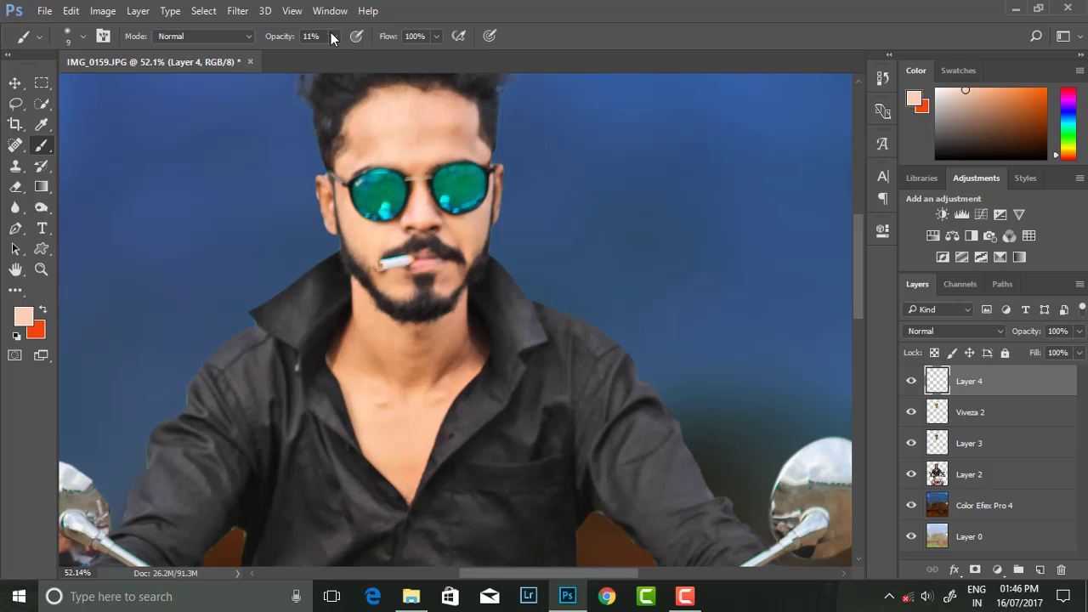
Step: Set the brush to 29% opacity and a 55 px size
{"action": "key", "text": "2"}
{"action": "key", "text": "9"}
{"action": "right_click", "coordinate": [612, 202]}
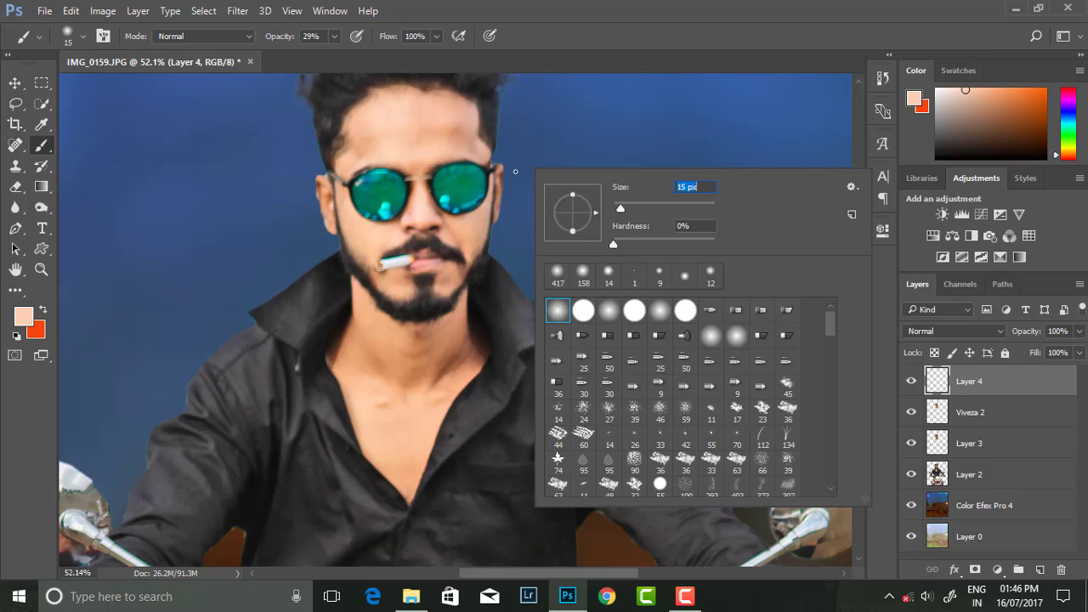
{"action": "key", "text": "Return"}
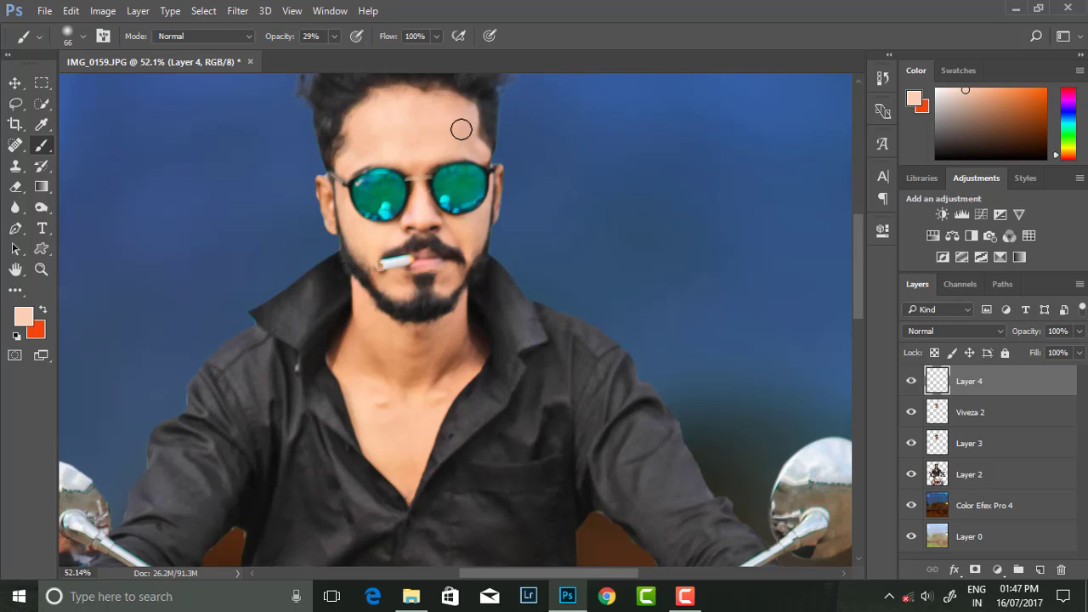
{"action": "scroll", "coordinate": [391, 153], "scroll_direction": "up", "scroll_amount": 2, "text": "alt"}
{"action": "right_click", "coordinate": [530, 221]}
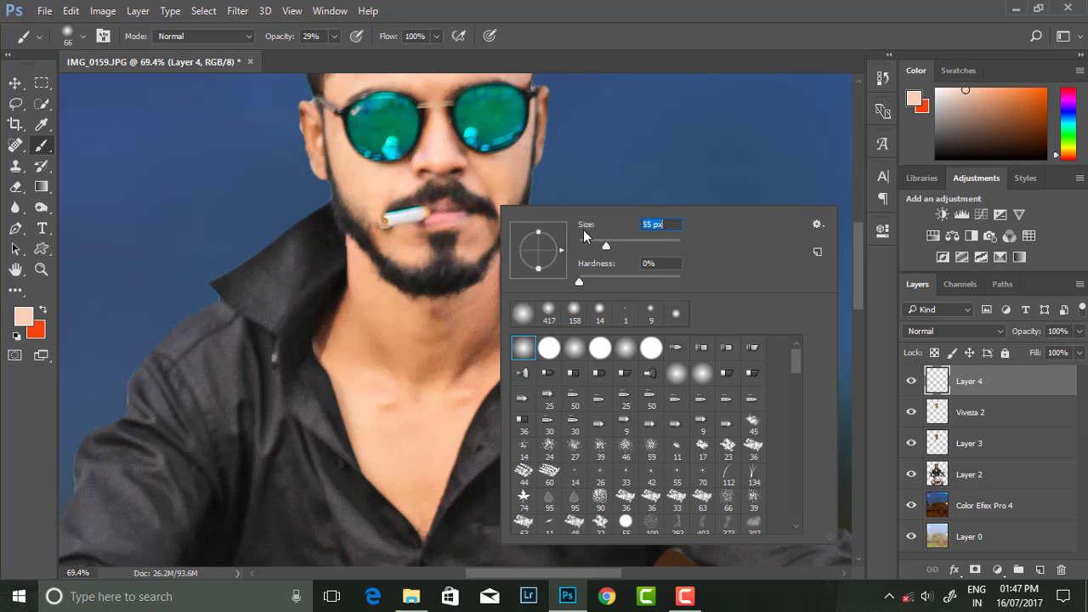
{"action": "key", "text": "Return"}
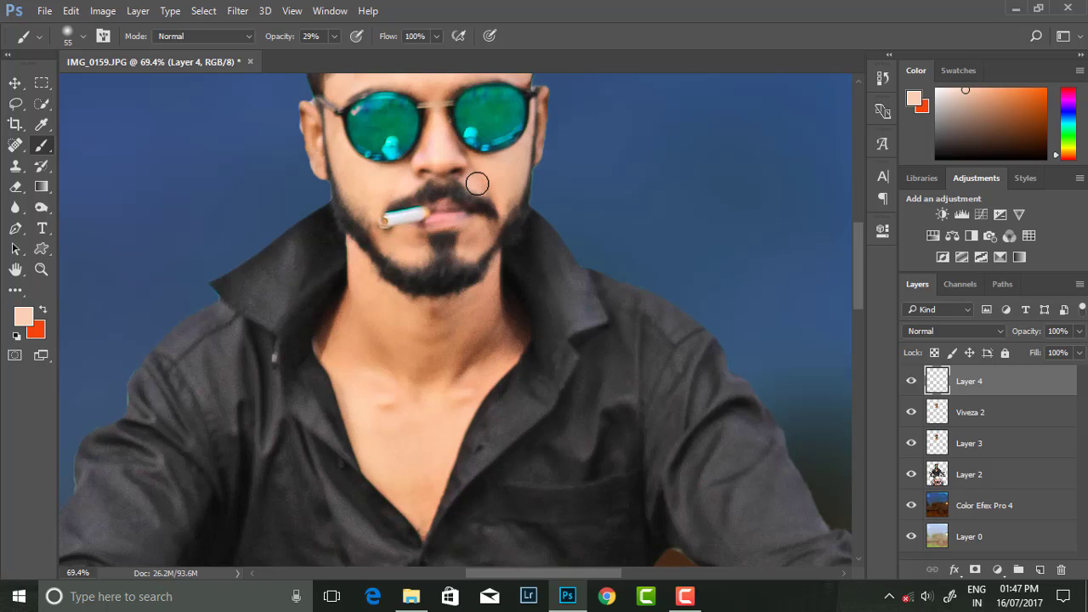
Step: Softly paint the sampled skin tone over the neck and right hand, then select the Viveza 2 layer
{"action": "scroll", "coordinate": [429, 142], "scroll_direction": "up", "scroll_amount": 1}
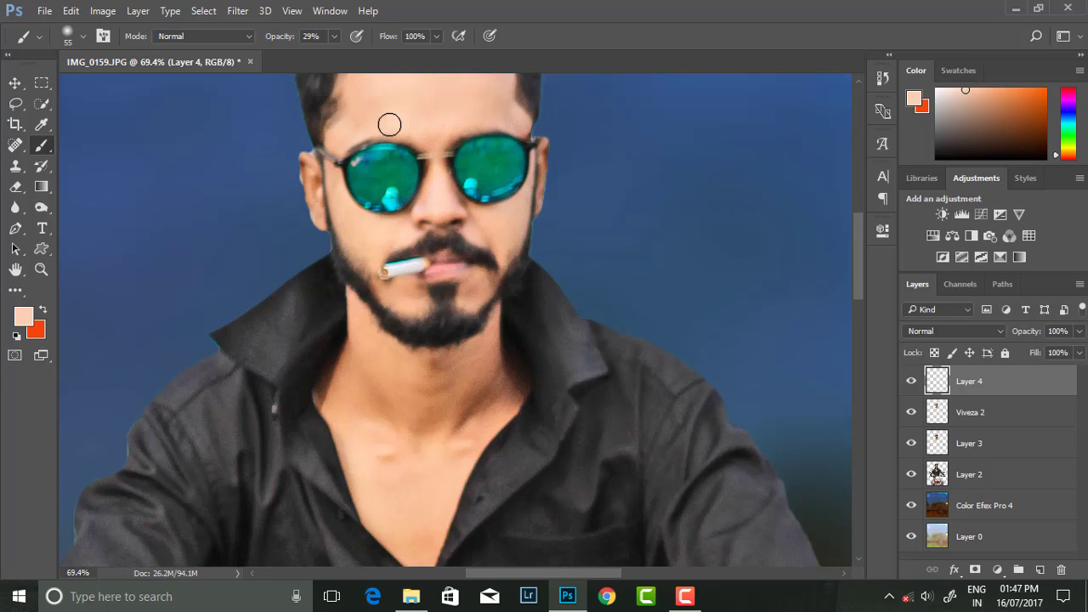
{"action": "scroll", "coordinate": [358, 153], "scroll_direction": "down", "scroll_amount": 1}
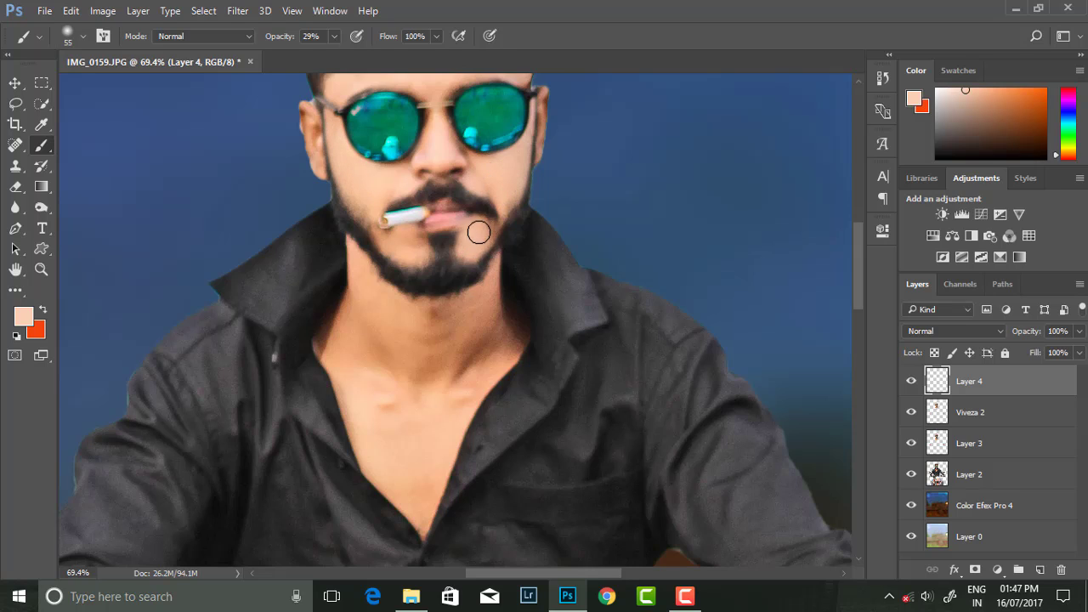
{"action": "scroll", "coordinate": [425, 213], "scroll_direction": "down", "scroll_amount": 1}
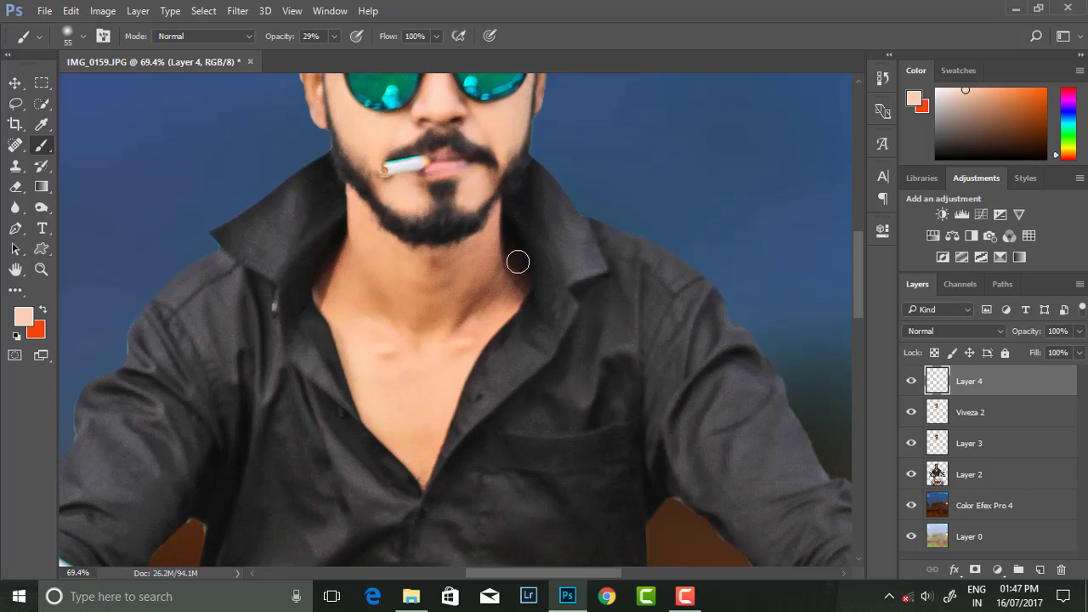
{"action": "mouse_move", "coordinate": [441, 264]}
{"action": "left_mouse_down"}
{"action": "mouse_move", "coordinate": [366, 322]}
{"action": "mouse_move", "coordinate": [357, 260]}
{"action": "mouse_move", "coordinate": [359, 309]}
{"action": "mouse_move", "coordinate": [435, 269]}
{"action": "left_mouse_up"}
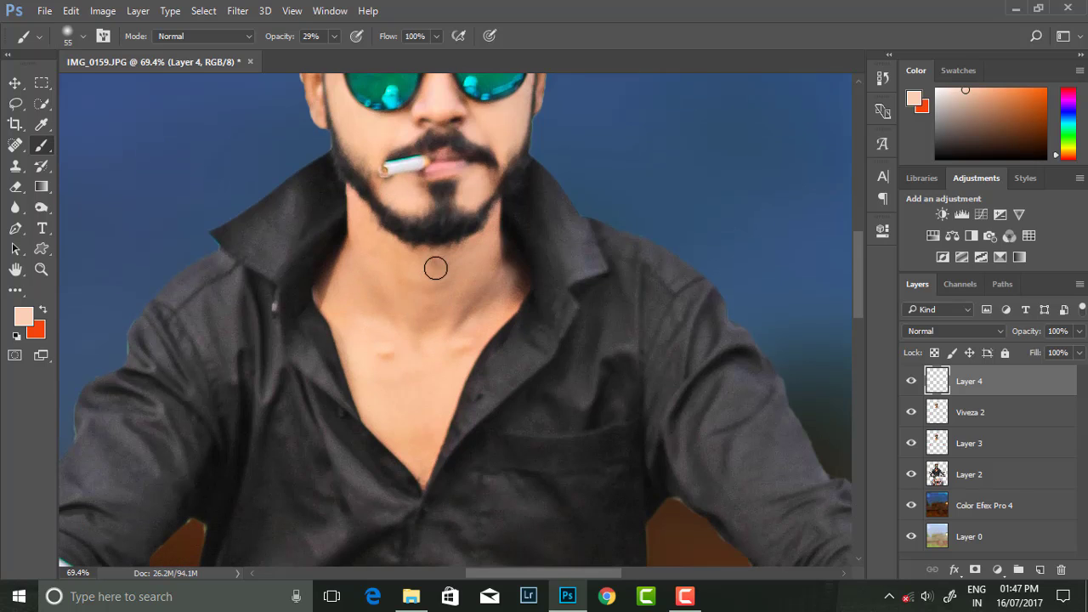
{"action": "key", "text": "ctrl+0"}
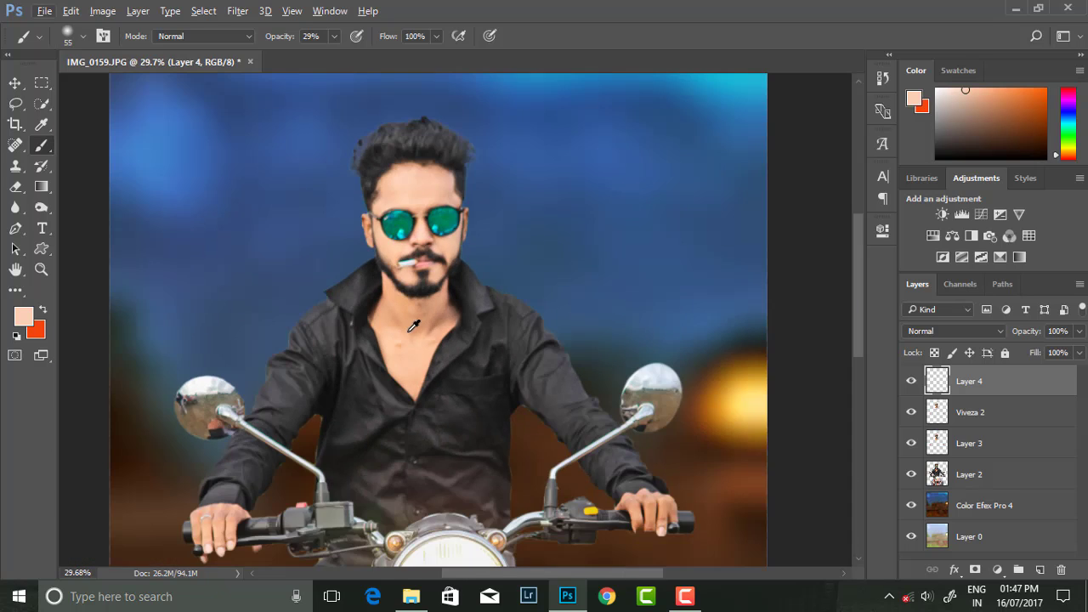
{"action": "scroll", "coordinate": [333, 353], "scroll_direction": "up", "scroll_amount": 3}
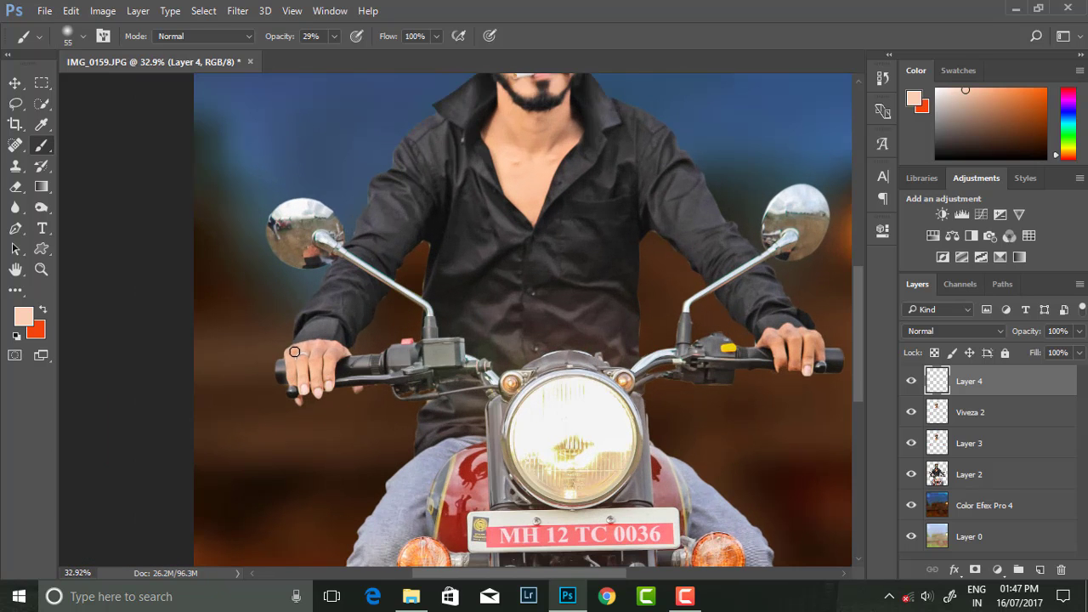
{"action": "left_click_drag", "start_coordinate": [770, 331], "coordinate": [784, 328]}
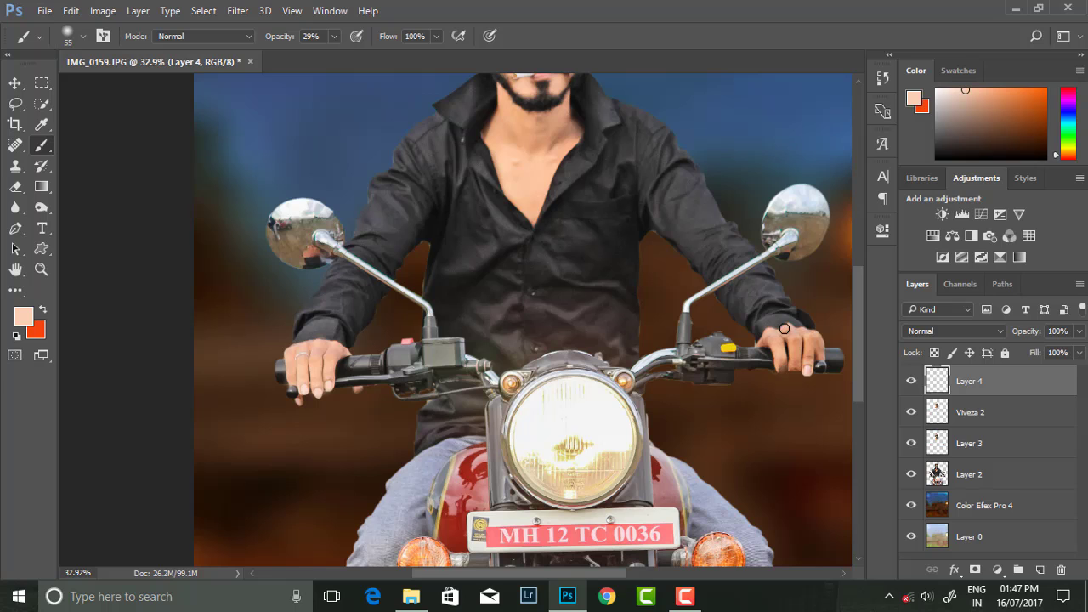
{"action": "scroll", "coordinate": [680, 298], "scroll_direction": "down", "scroll_amount": 2}
{"action": "scroll", "coordinate": [596, 255], "scroll_direction": "down", "scroll_amount": 2}
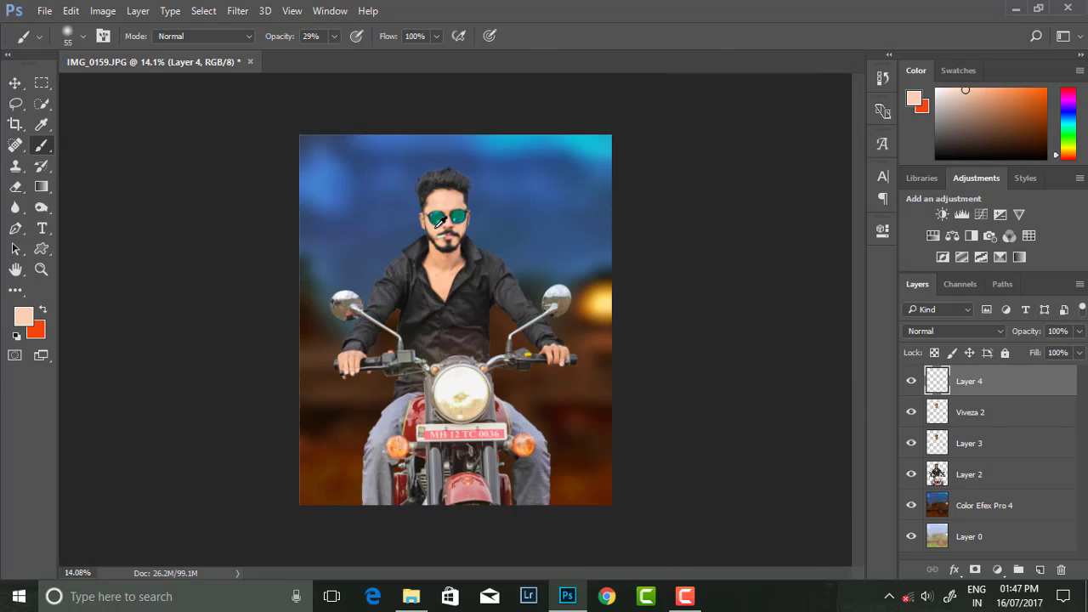
{"action": "scroll", "coordinate": [493, 220], "scroll_direction": "up", "scroll_amount": 3}
{"action": "left_click", "coordinate": [972, 413]}
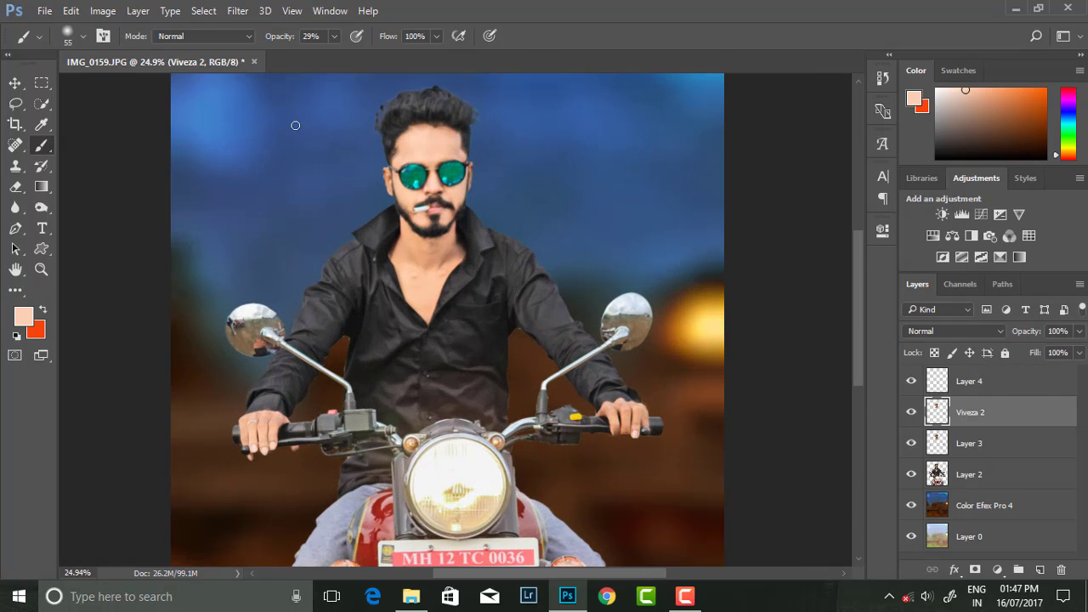
Step: Switch to the Eraser tool and check its size and hardness settings
{"action": "scroll", "coordinate": [328, 167], "scroll_direction": "down", "scroll_amount": 1}
{"action": "scroll", "coordinate": [315, 170], "scroll_direction": "down", "scroll_amount": 1}
{"action": "scroll", "coordinate": [255, 179], "scroll_direction": "up", "scroll_amount": 4}
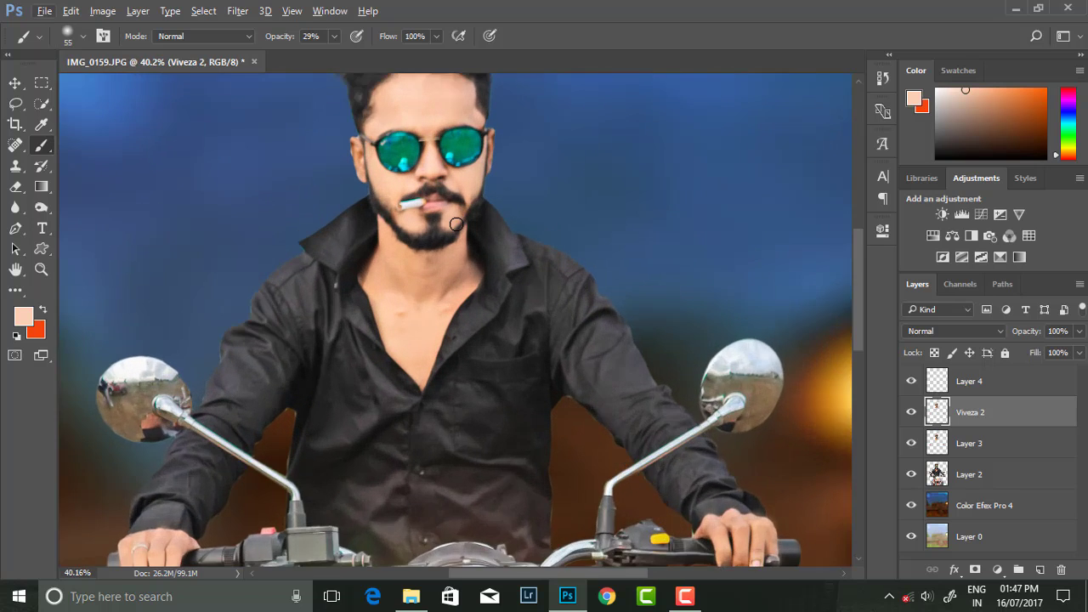
{"action": "scroll", "coordinate": [206, 191], "scroll_direction": "up", "scroll_amount": 1}
{"action": "left_click", "coordinate": [15, 187]}
{"action": "scroll", "coordinate": [357, 207], "scroll_direction": "up", "scroll_amount": 1}
{"action": "right_click", "coordinate": [360, 209]}
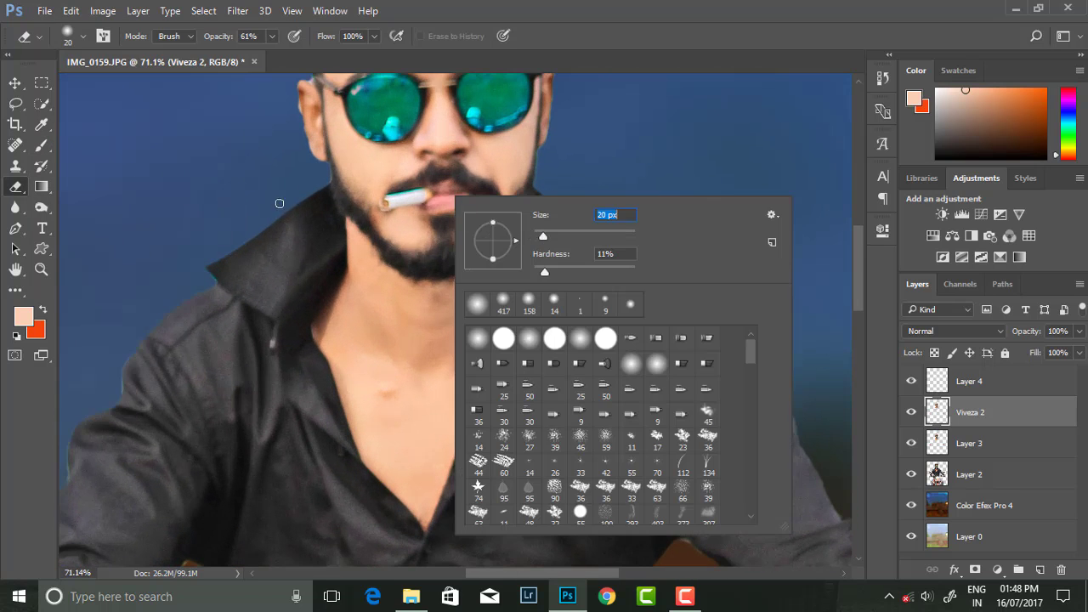
{"action": "key", "text": "Return"}
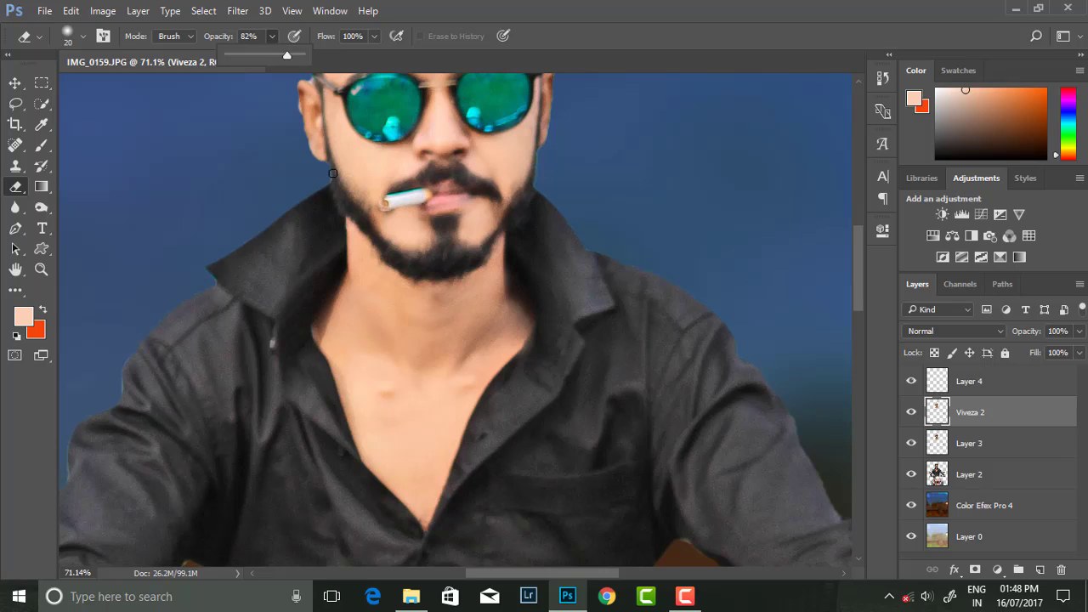
Step: Set the eraser brush size to 89 px
{"action": "scroll", "coordinate": [493, 200], "scroll_direction": "up", "scroll_amount": 2}
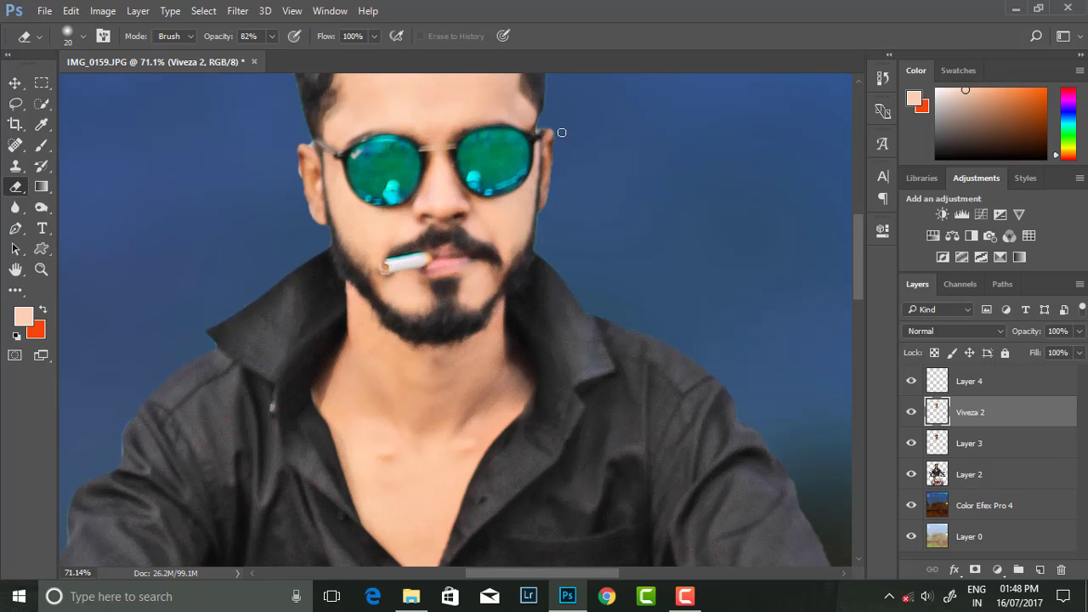
{"action": "scroll", "coordinate": [526, 149], "scroll_direction": "up", "scroll_amount": 2}
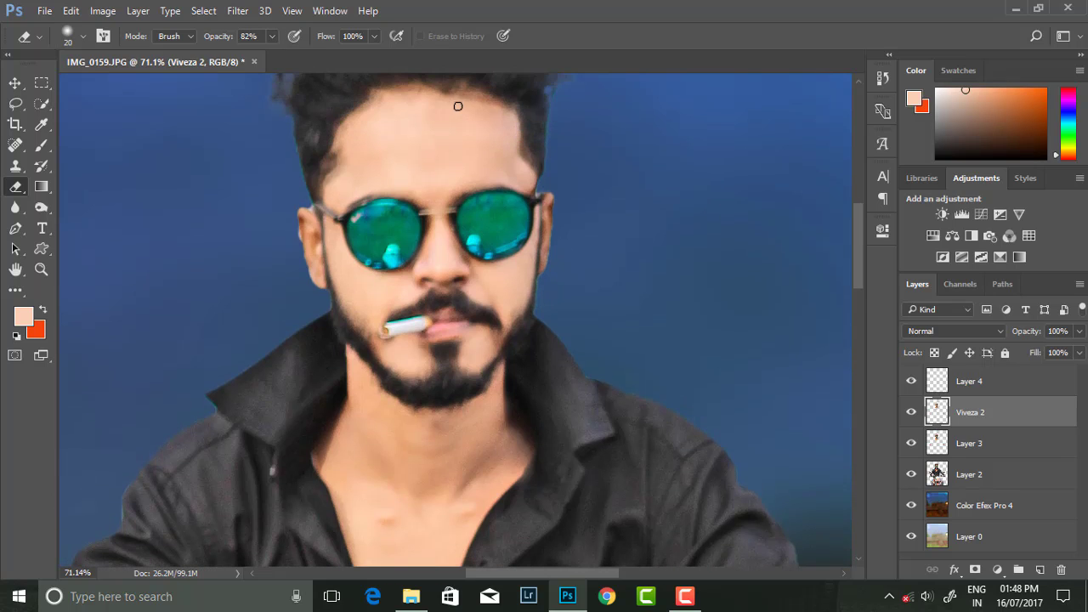
{"action": "right_click", "coordinate": [557, 126]}
{"action": "key", "text": "Return"}
{"action": "scroll", "coordinate": [441, 77], "scroll_direction": "down", "scroll_amount": 3}
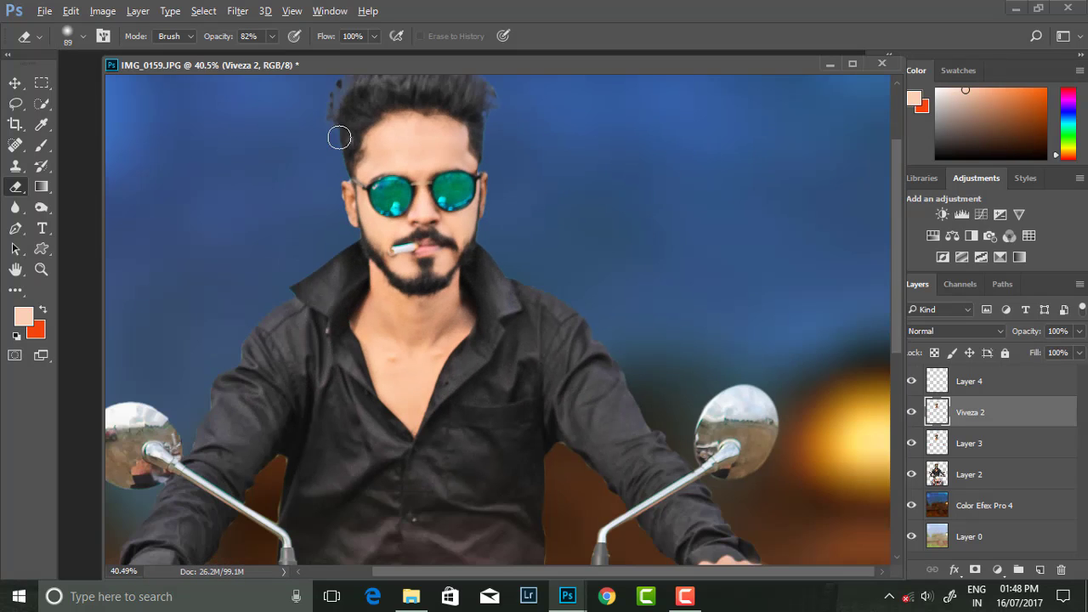
Step: Reposition the document window up and left and zoom out to show the whole image
{"action": "double_click", "coordinate": [815, 65]}
{"action": "double_click", "coordinate": [765, 7]}
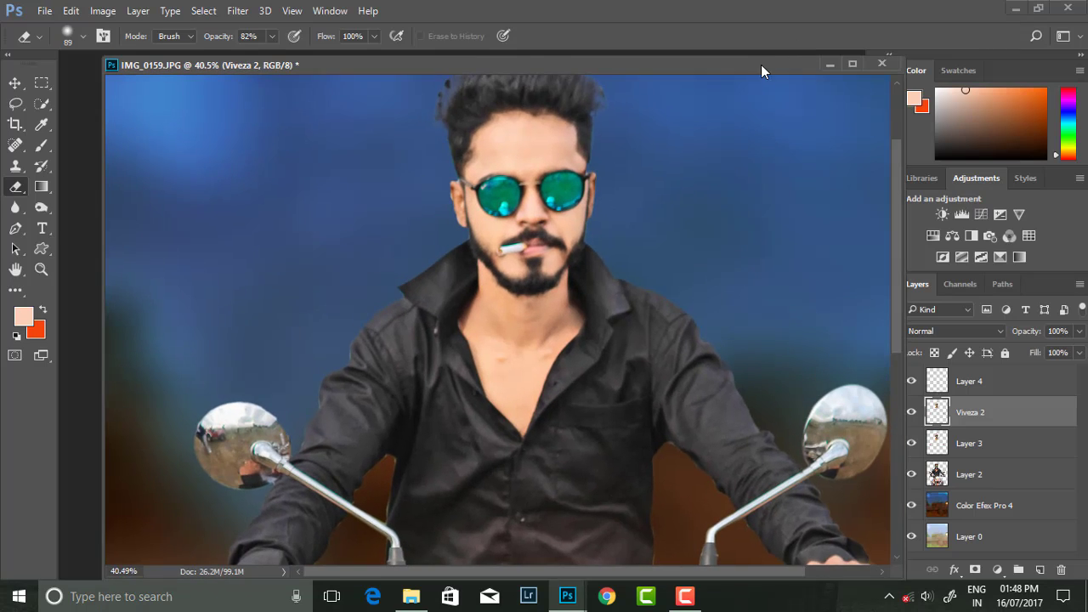
{"action": "mouse_move", "coordinate": [748, 64]}
{"action": "left_mouse_down"}
{"action": "mouse_move", "coordinate": [616, 44]}
{"action": "mouse_move", "coordinate": [394, 53]}
{"action": "left_mouse_up"}
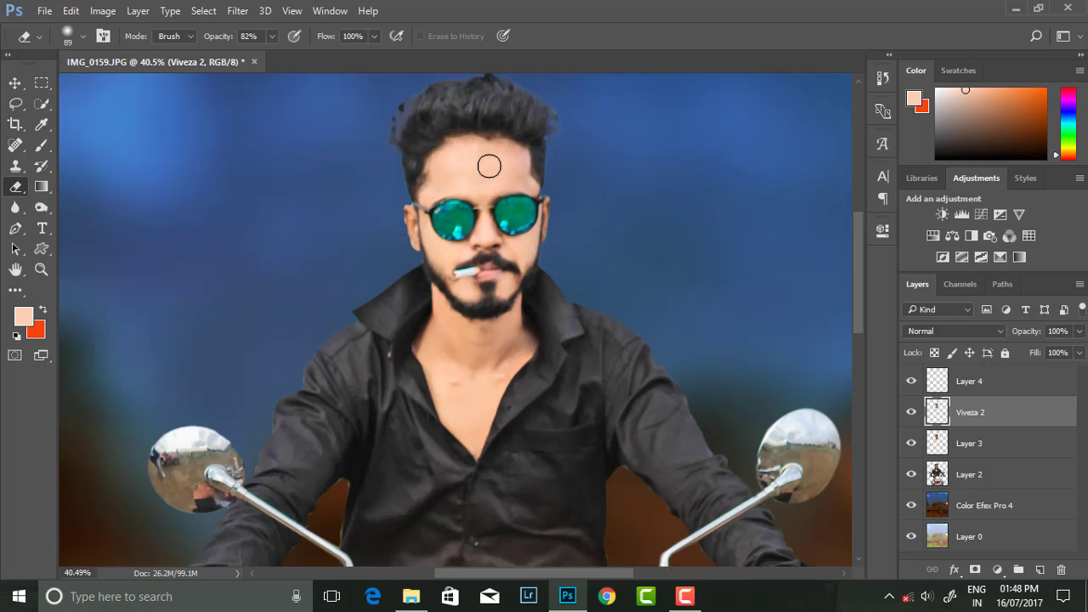
{"action": "scroll", "coordinate": [350, 165], "scroll_direction": "down", "scroll_amount": 3}
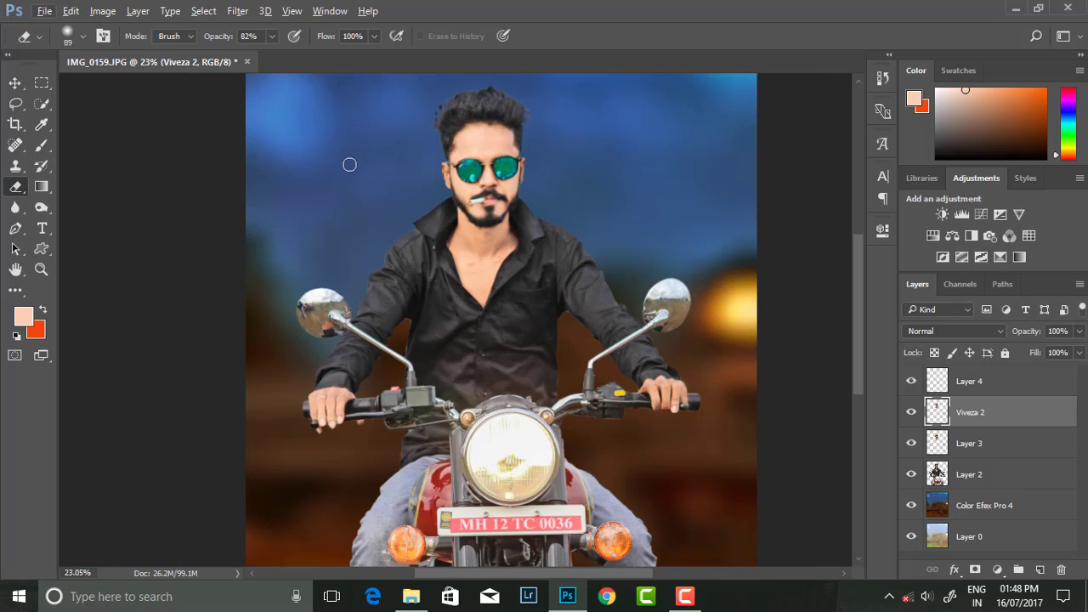
{"action": "scroll", "coordinate": [369, 150], "scroll_direction": "down", "scroll_amount": 2}
{"action": "scroll", "coordinate": [369, 151], "scroll_direction": "up", "scroll_amount": 4}
{"action": "scroll", "coordinate": [457, 207], "scroll_direction": "down", "scroll_amount": 2}
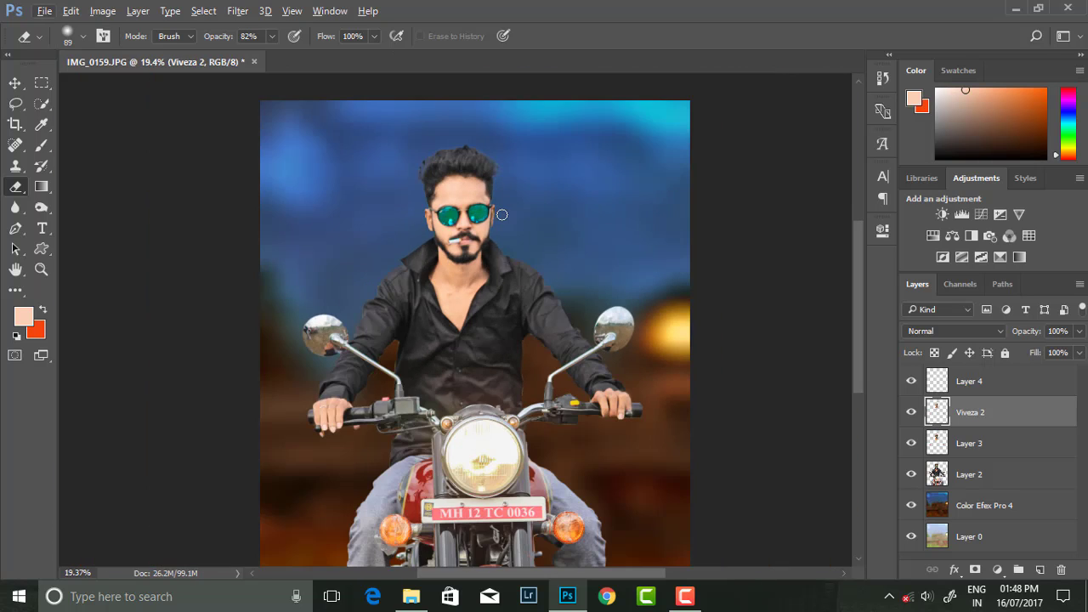
{"action": "scroll", "coordinate": [488, 202], "scroll_direction": "down", "scroll_amount": 2}
{"action": "scroll", "coordinate": [489, 229], "scroll_direction": "up", "scroll_amount": 1}
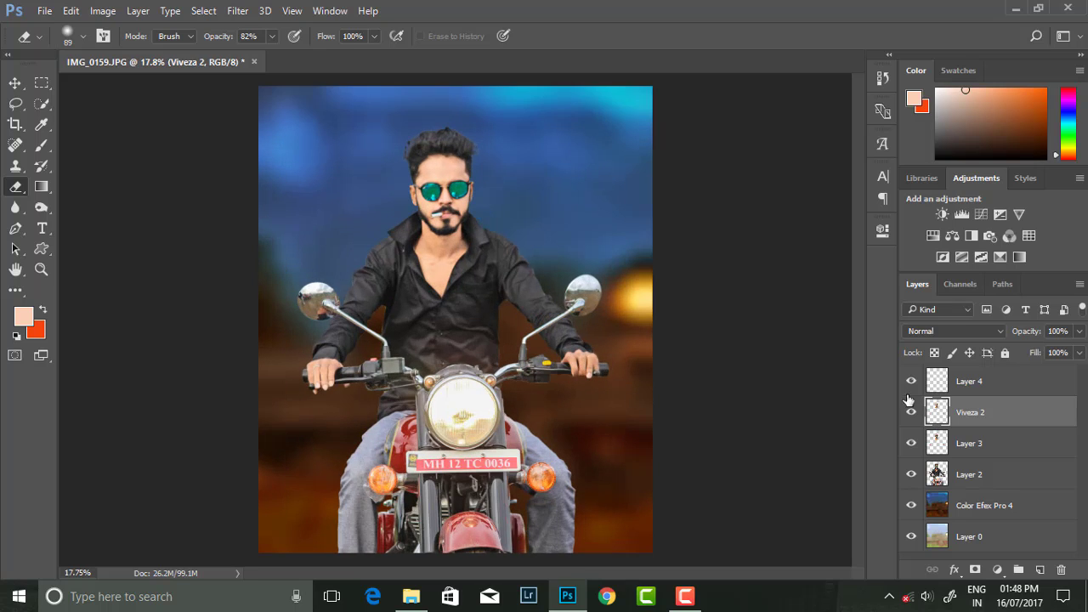
Step: Merge Layer 3, Layer 4 and Layer 2 into a single Layer 4
{"action": "left_click", "coordinate": [941, 441], "text": "shift"}
{"action": "left_click", "coordinate": [972, 390], "text": "shift"}
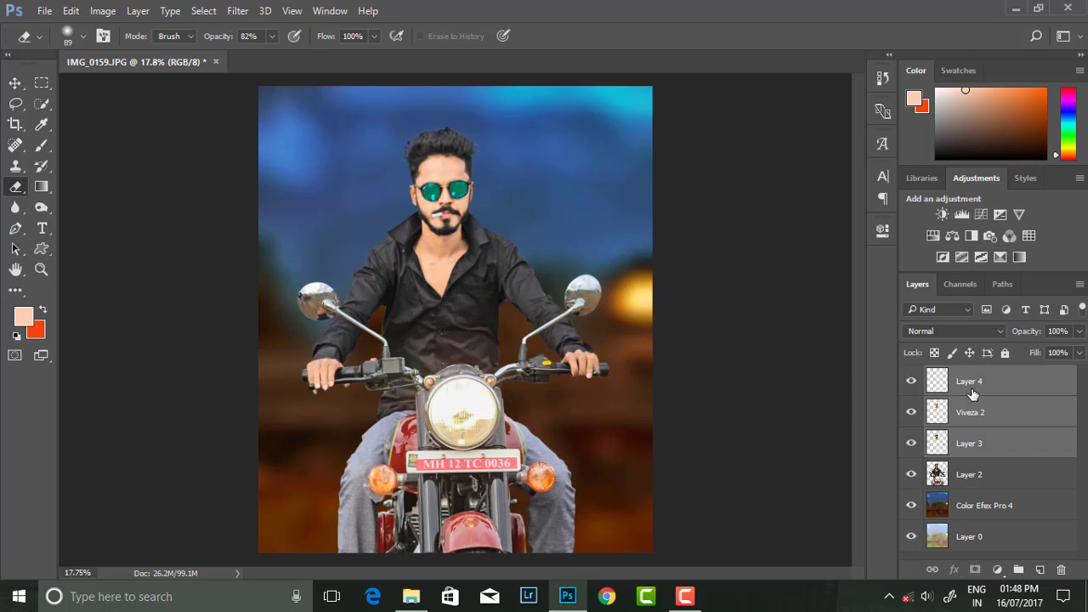
{"action": "key", "text": "ctrl+e"}
{"action": "left_click", "coordinate": [976, 412], "text": "shift"}
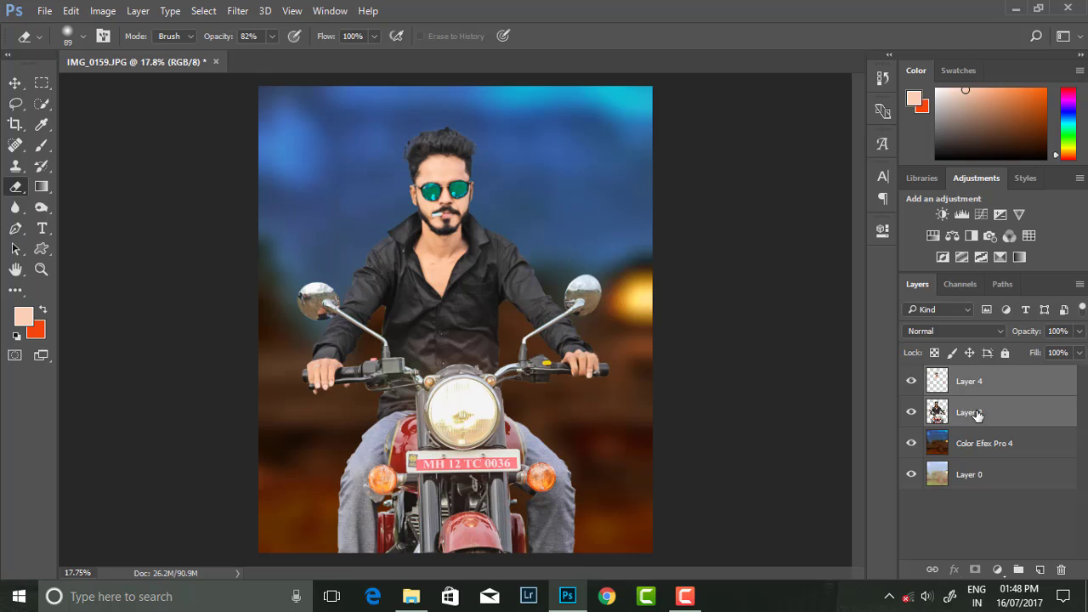
{"action": "key", "text": "ctrl+e"}
{"action": "scroll", "coordinate": [484, 236], "scroll_direction": "down", "scroll_amount": 1}
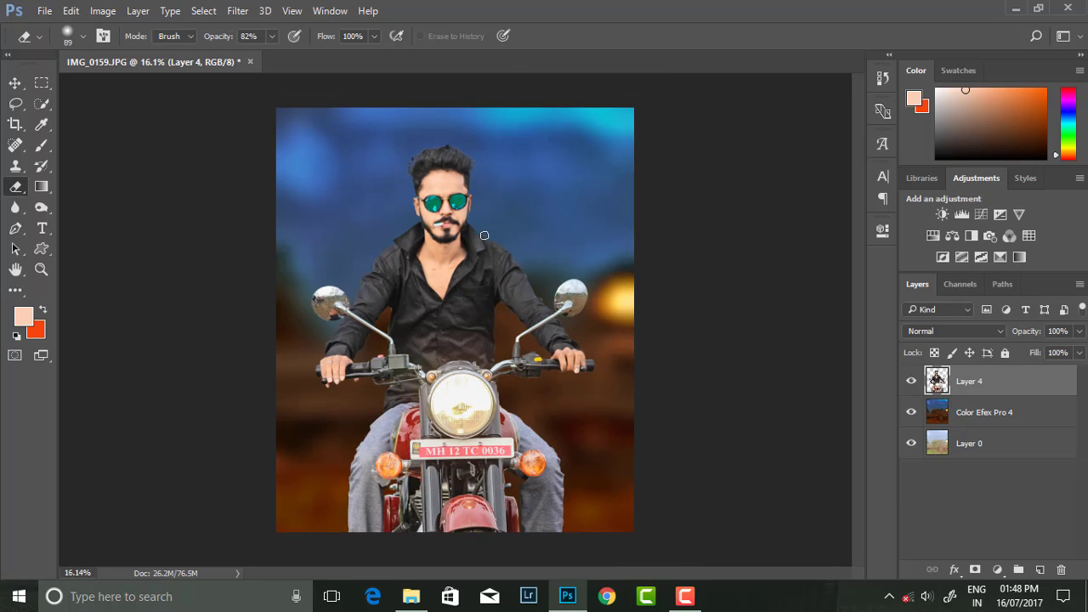
Step: In the Camera Raw Filter, set Clarity +33, Blacks -18 and brighten the shadows
{"action": "left_click", "coordinate": [239, 11]}
{"action": "left_click", "coordinate": [281, 107]}
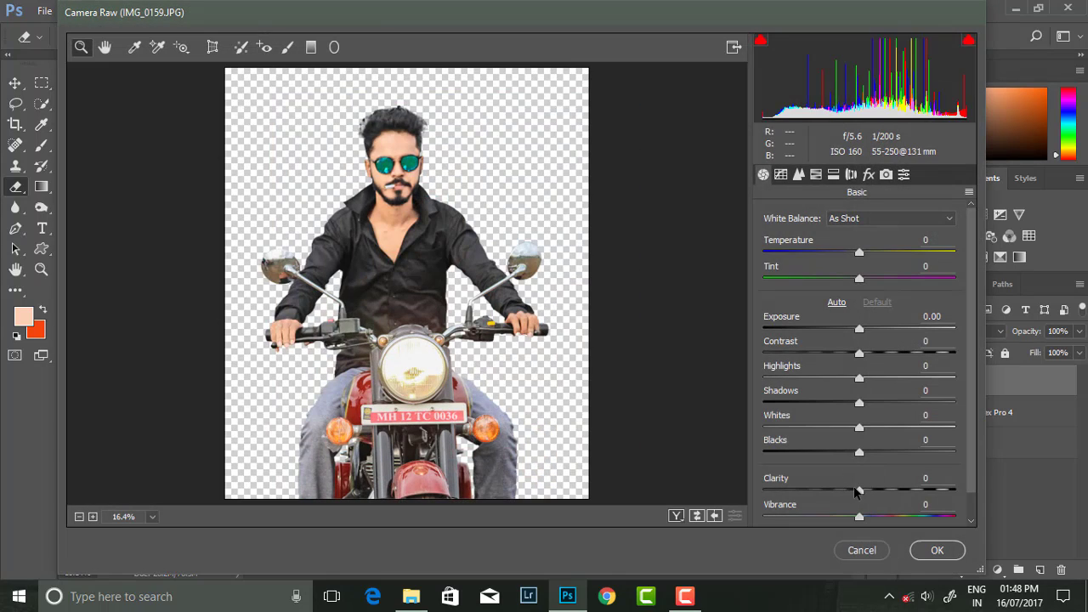
{"action": "left_click_drag", "start_coordinate": [859, 491], "coordinate": [890, 492]}
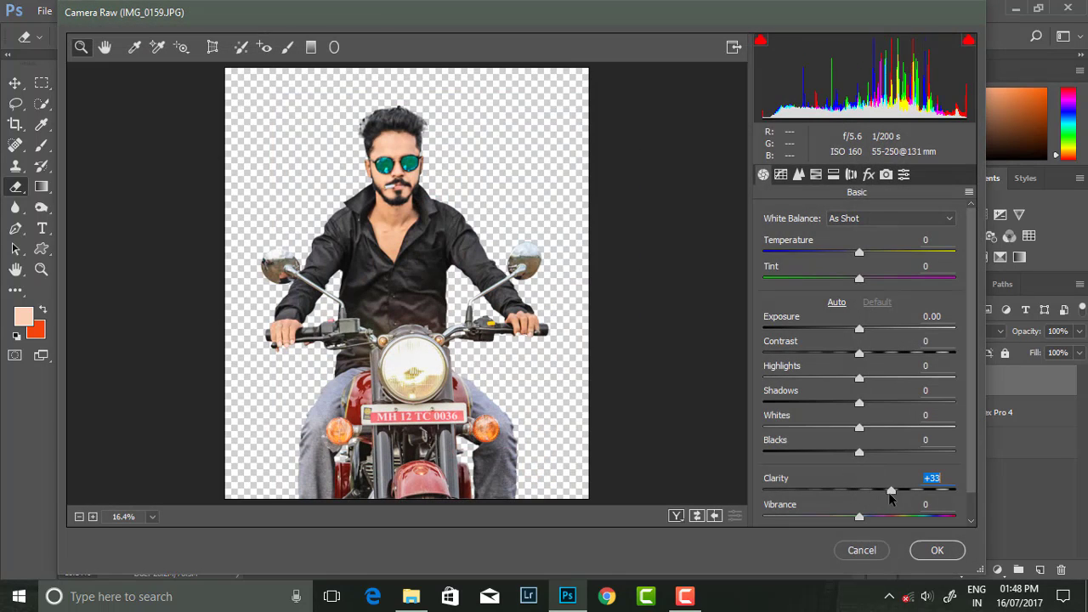
{"action": "mouse_move", "coordinate": [859, 452]}
{"action": "left_mouse_down"}
{"action": "mouse_move", "coordinate": [829, 452]}
{"action": "mouse_move", "coordinate": [842, 452]}
{"action": "left_mouse_up"}
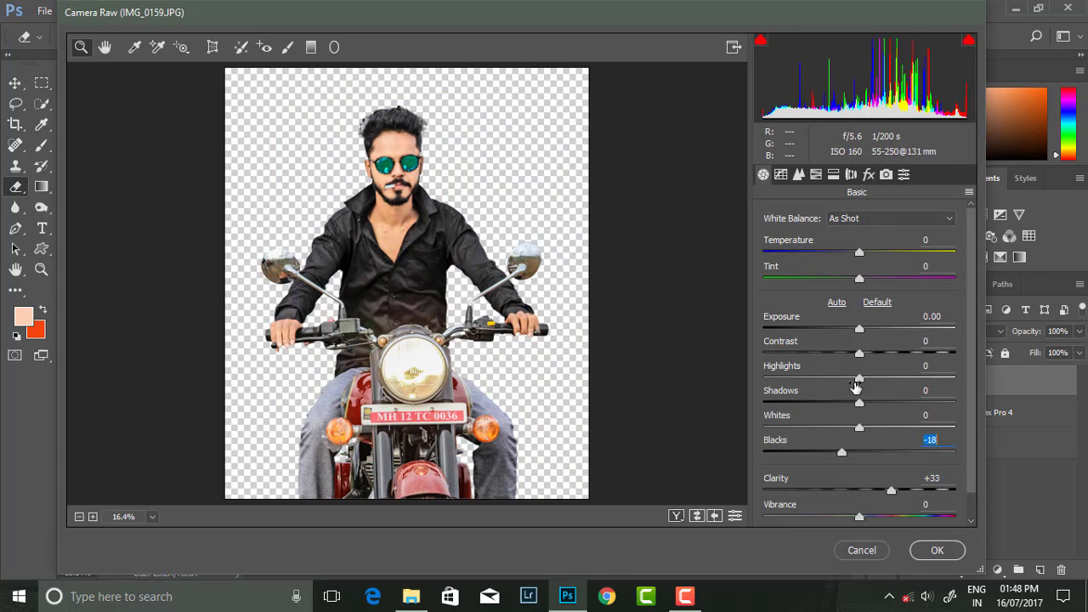
{"action": "left_click_drag", "start_coordinate": [859, 402], "coordinate": [897, 404]}
Step: Boost Reds saturation to +83, brighten Oranges slightly and Aquas luminance +35, then apply
{"action": "left_click", "coordinate": [817, 174]}
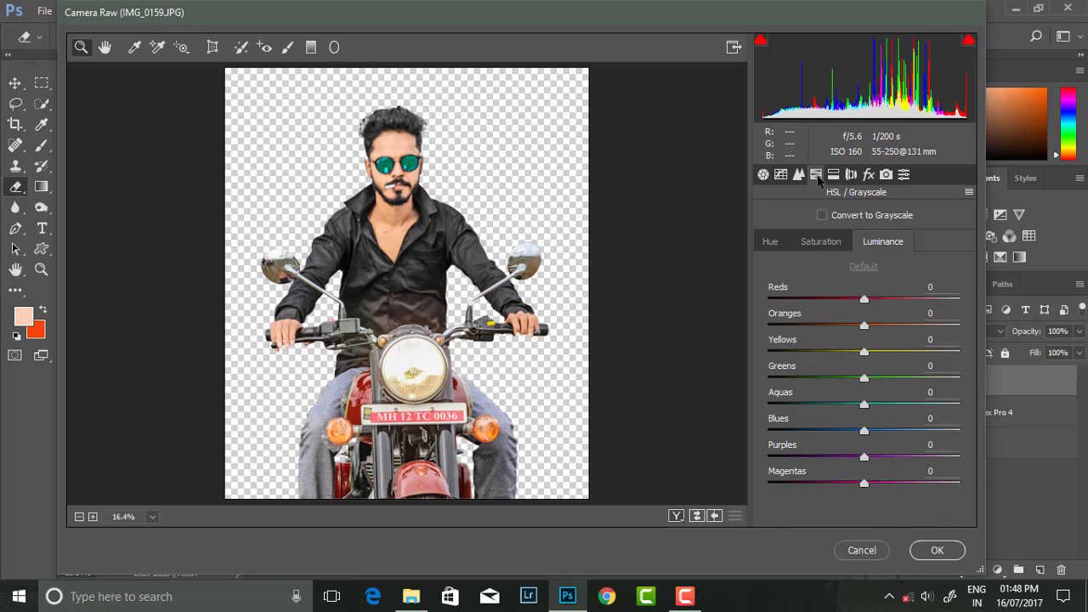
{"action": "left_click_drag", "start_coordinate": [864, 300], "coordinate": [954, 300]}
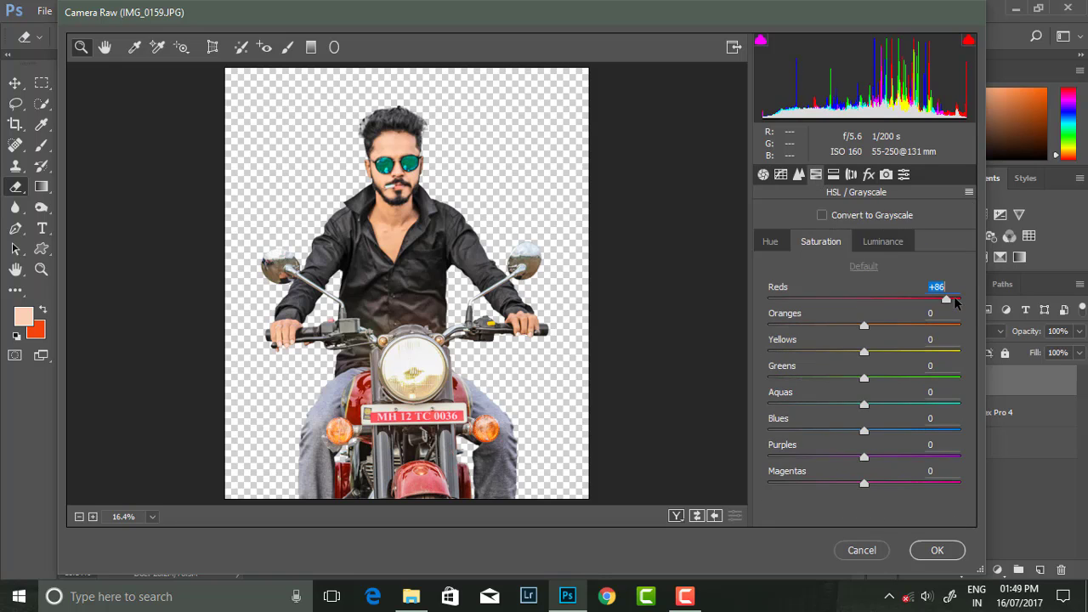
{"action": "left_click", "coordinate": [883, 241]}
{"action": "mouse_move", "coordinate": [864, 326]}
{"action": "left_mouse_down"}
{"action": "mouse_move", "coordinate": [887, 327]}
{"action": "mouse_move", "coordinate": [876, 326]}
{"action": "left_mouse_up"}
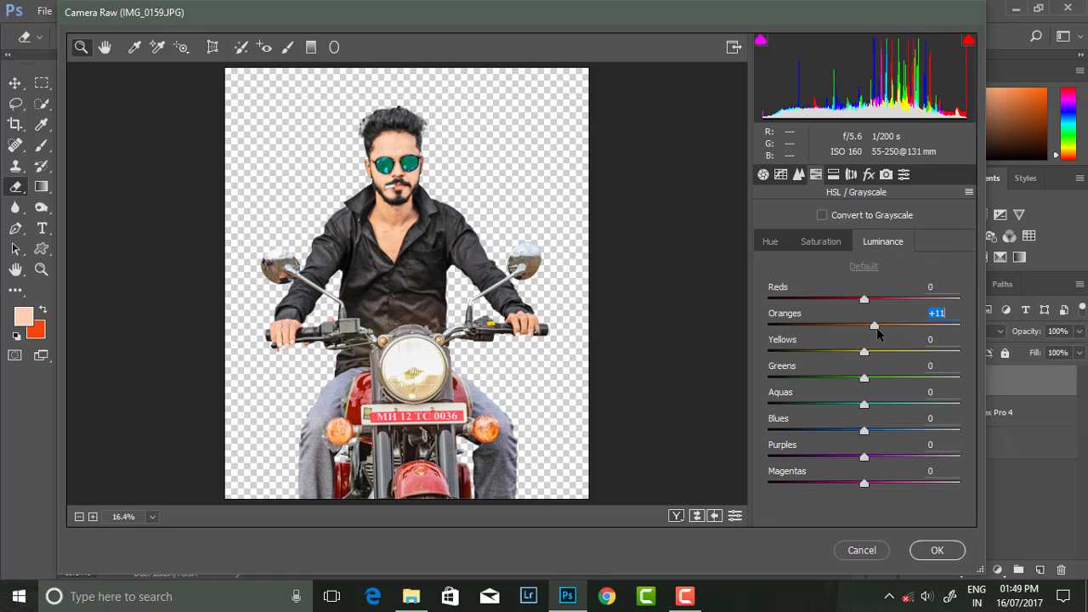
{"action": "mouse_move", "coordinate": [865, 404]}
{"action": "left_mouse_down"}
{"action": "mouse_move", "coordinate": [915, 405]}
{"action": "mouse_move", "coordinate": [898, 406]}
{"action": "left_mouse_up"}
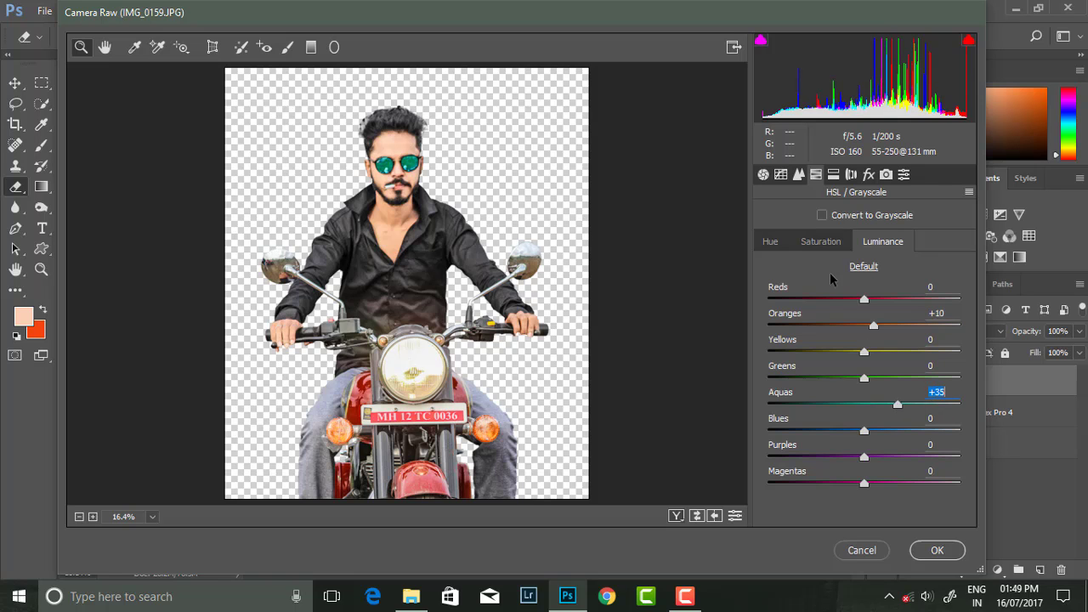
{"action": "left_click", "coordinate": [932, 551]}
Step: Select Subject on the rider and motorcycle, feather it 3.6 px in Select and Mask, and output a layer mask
{"action": "key", "text": "ctrl+minus"}
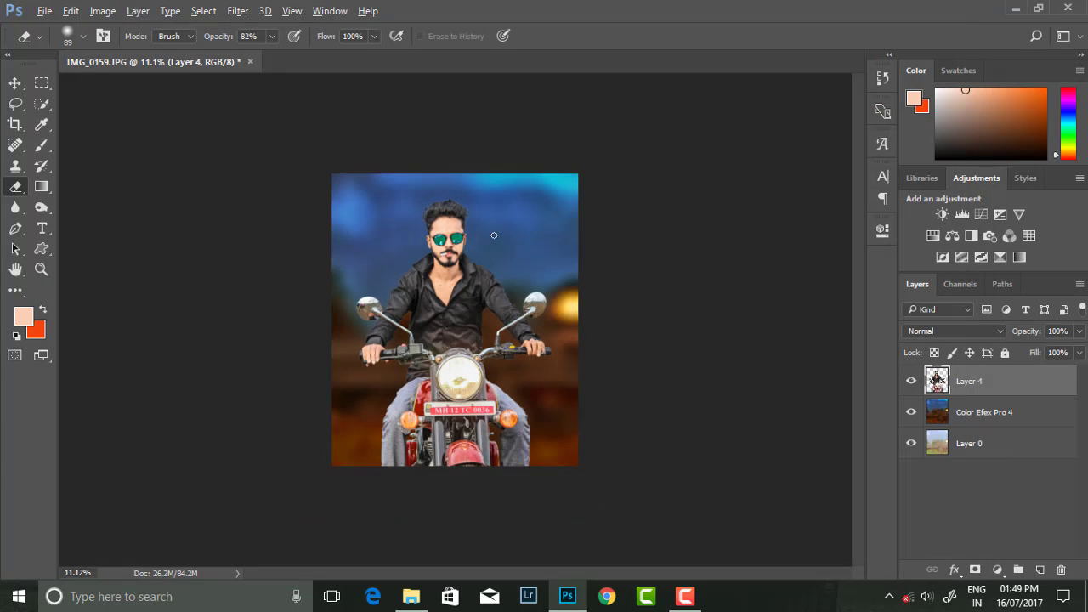
{"action": "key", "text": "ctrl+0"}
{"action": "left_click", "coordinate": [937, 381], "text": "ctrl"}
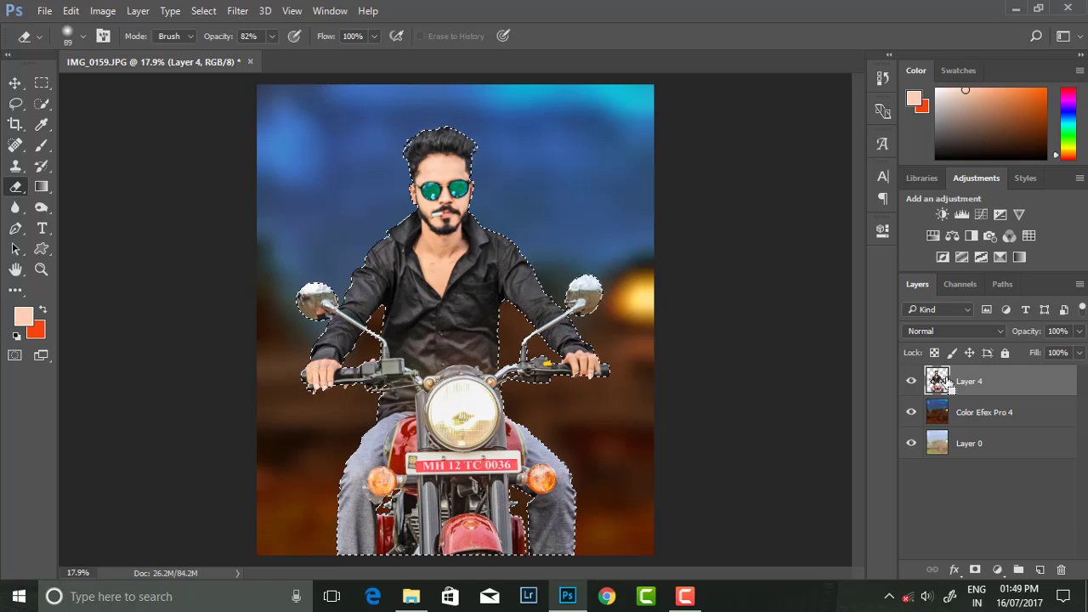
{"action": "key", "text": "w"}
{"action": "left_click", "coordinate": [378, 36]}
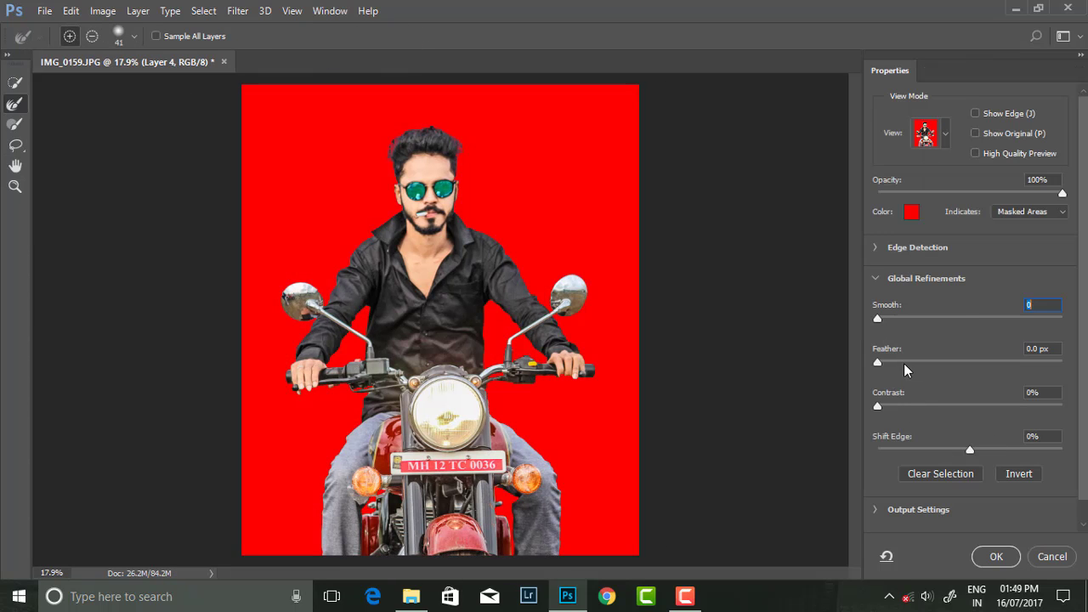
{"action": "left_click_drag", "start_coordinate": [898, 365], "coordinate": [950, 366]}
{"action": "left_click", "coordinate": [996, 557]}
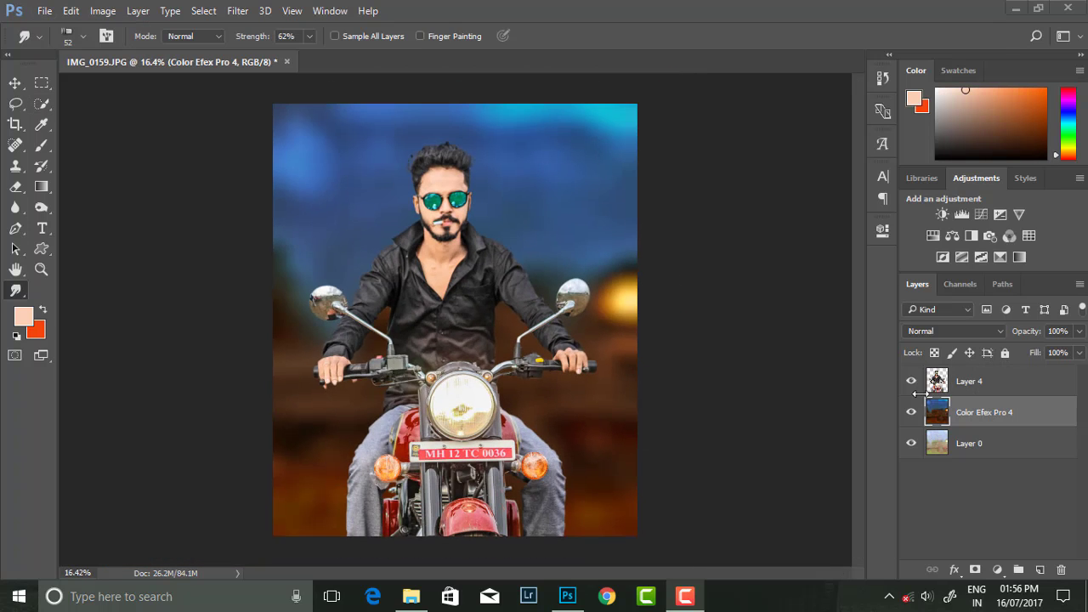
Step: Add clarity to the blurred background with the Camera Raw Filter, then select Layer 4
{"action": "left_click", "coordinate": [237, 10]}
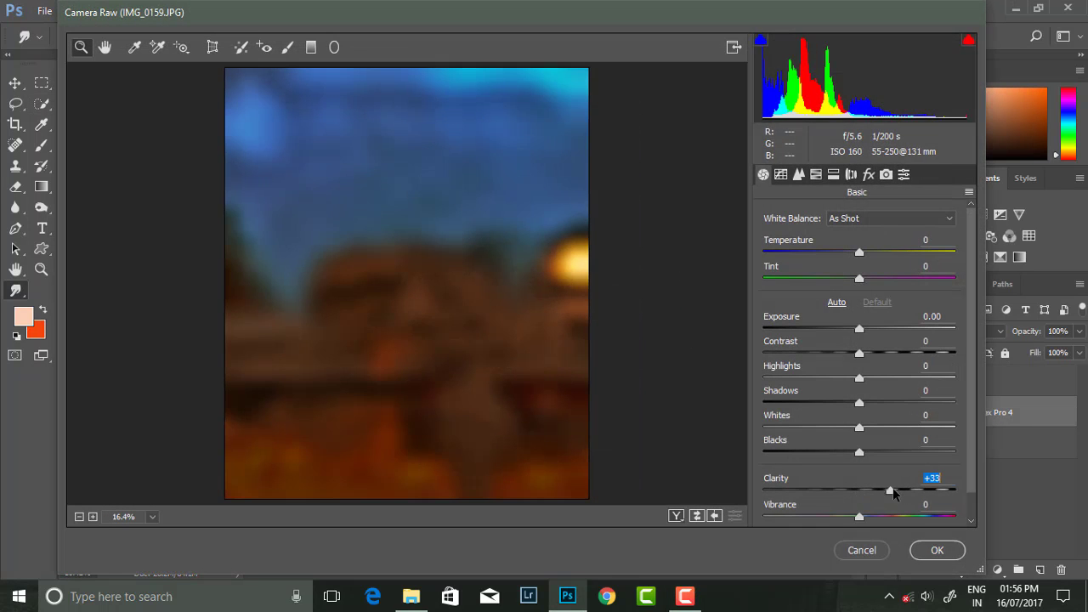
{"action": "left_click_drag", "start_coordinate": [891, 491], "coordinate": [955, 493]}
{"action": "left_click", "coordinate": [932, 548]}
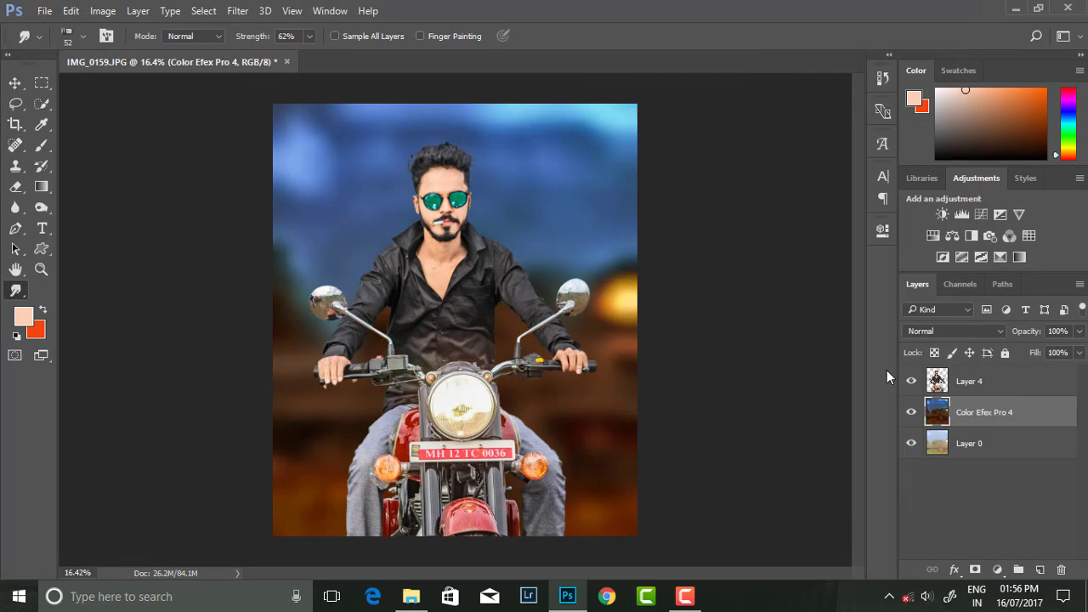
{"action": "left_click", "coordinate": [969, 381]}
Step: Place the hair image as embedded, scaled to about 36% and fitted over the rider's head
{"action": "left_click", "coordinate": [44, 10]}
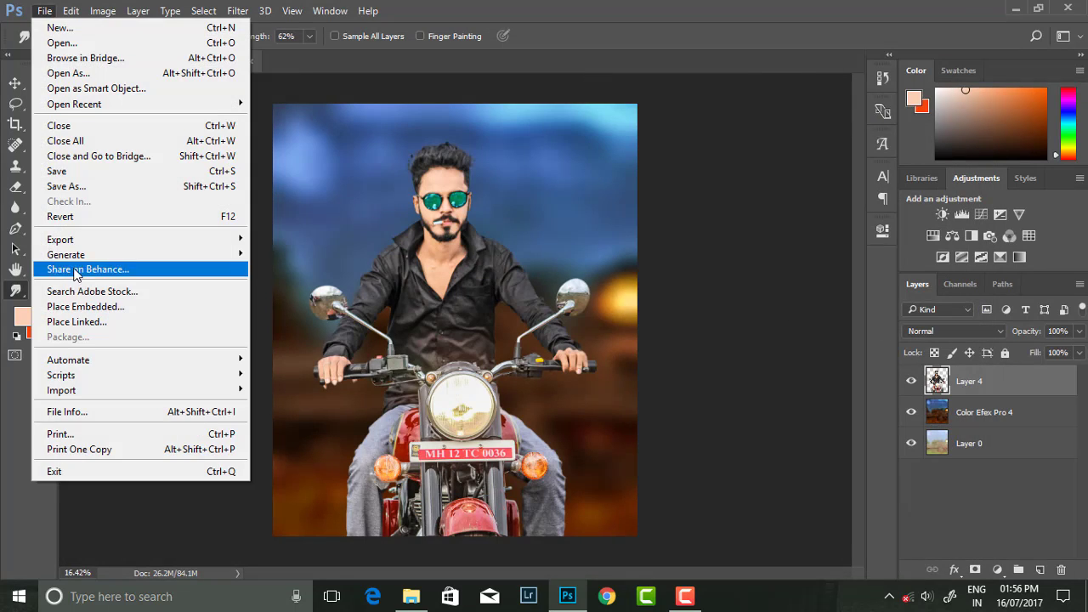
{"action": "left_click", "coordinate": [77, 307]}
{"action": "double_click", "coordinate": [193, 122]}
{"action": "mouse_move", "coordinate": [479, 228]}
{"action": "left_mouse_down"}
{"action": "mouse_move", "coordinate": [440, 173]}
{"action": "mouse_move", "coordinate": [521, 202]}
{"action": "left_mouse_up"}
{"action": "left_click_drag", "start_coordinate": [711, 360], "coordinate": [561, 272]}
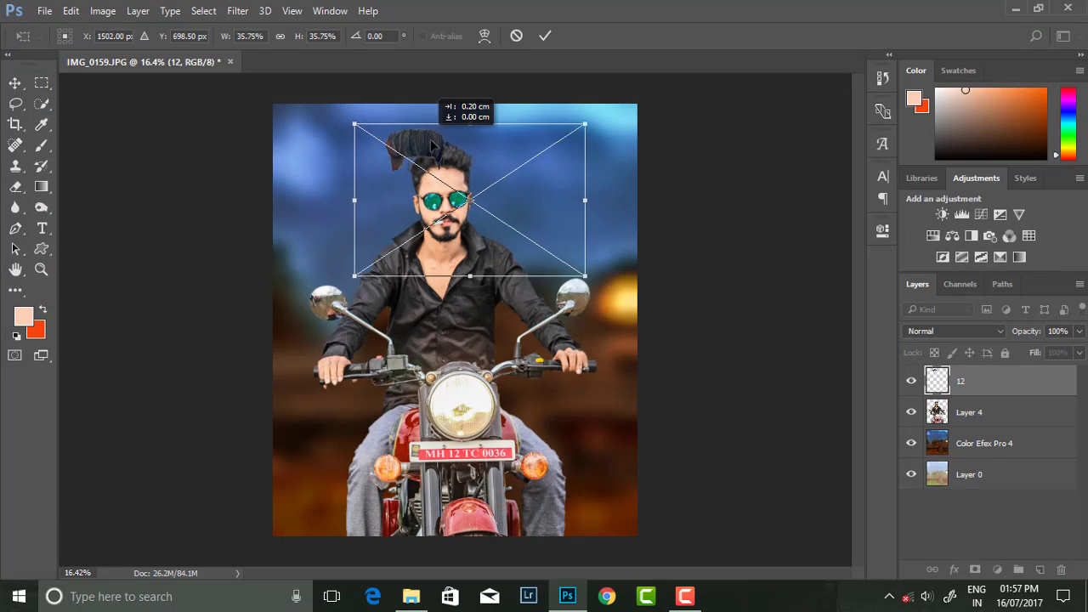
{"action": "mouse_move", "coordinate": [534, 188]}
{"action": "left_mouse_down"}
{"action": "mouse_move", "coordinate": [559, 212]}
{"action": "mouse_move", "coordinate": [636, 216]}
{"action": "left_mouse_up"}
{"action": "left_click_drag", "start_coordinate": [377, 217], "coordinate": [370, 218]}
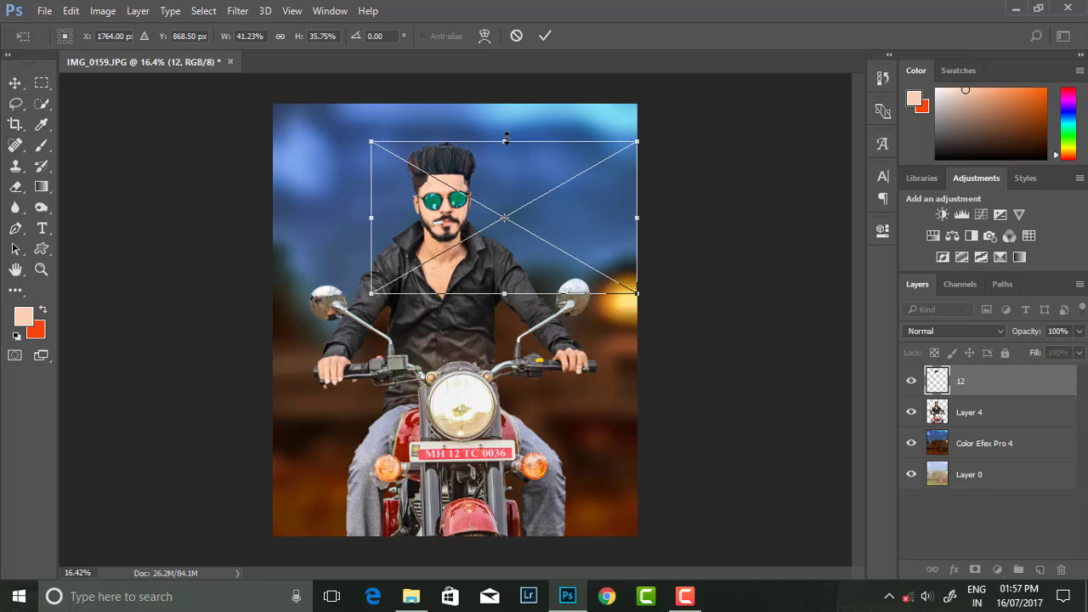
{"action": "mouse_move", "coordinate": [504, 140]}
{"action": "left_mouse_down"}
{"action": "mouse_move", "coordinate": [504, 119]}
{"action": "mouse_move", "coordinate": [483, 161]}
{"action": "left_mouse_up"}
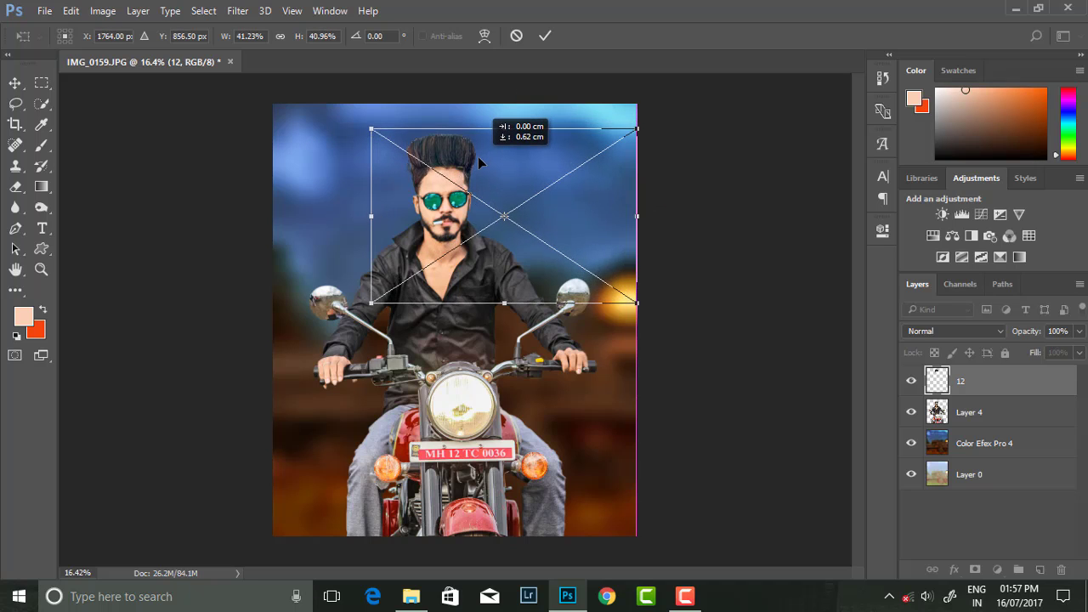
{"action": "left_click", "coordinate": [545, 35]}
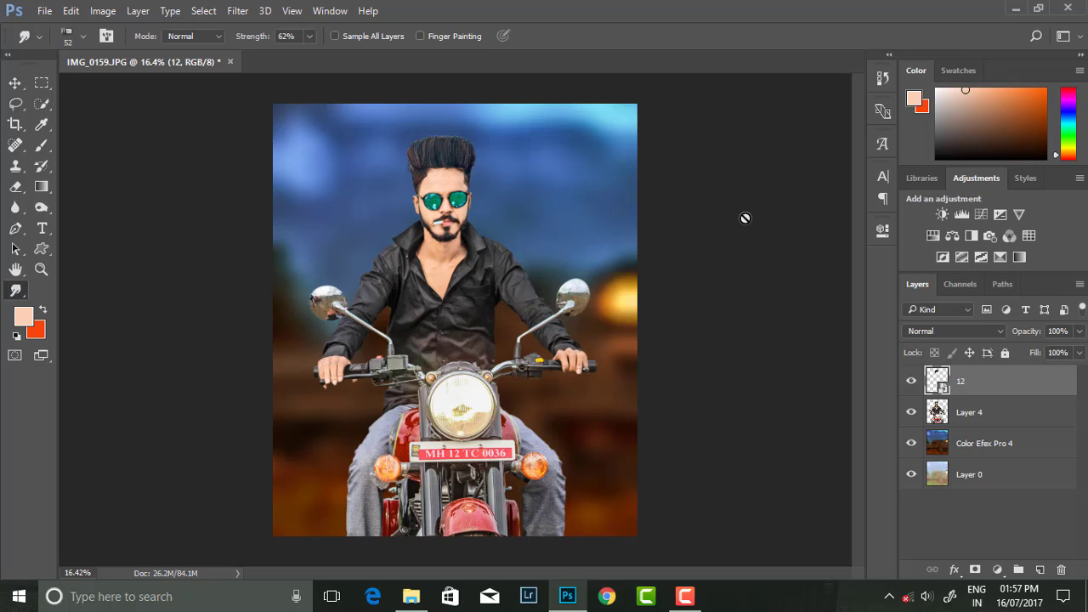
Step: Free-transform the hair layer 12 again, commit its new size and deselect it
{"action": "scroll", "coordinate": [436, 209], "scroll_direction": "up", "scroll_amount": 2}
{"action": "scroll", "coordinate": [504, 207], "scroll_direction": "up", "scroll_amount": 1}
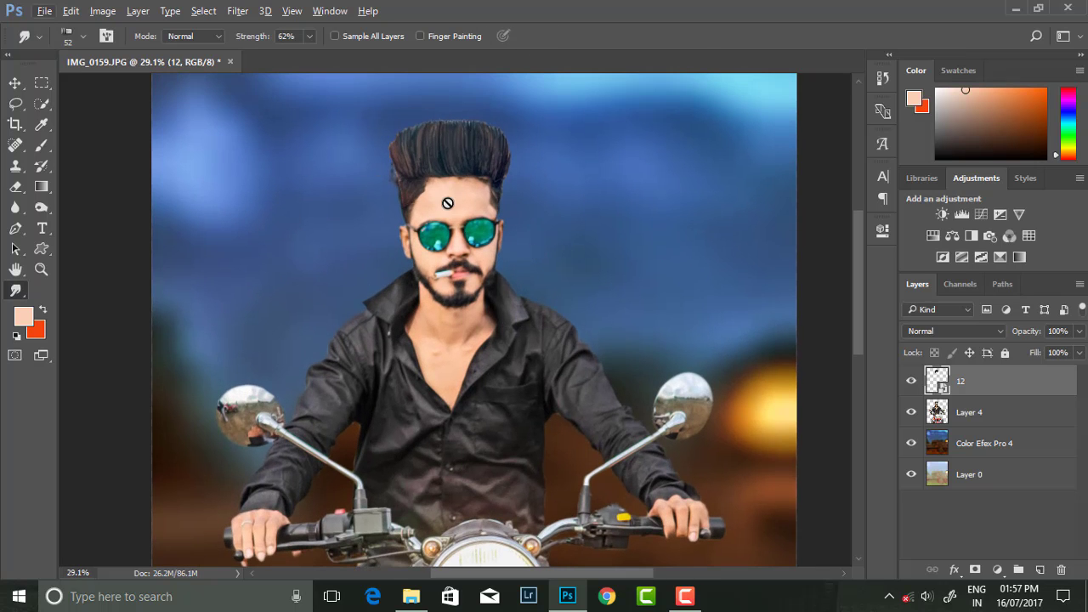
{"action": "left_click", "coordinate": [14, 83]}
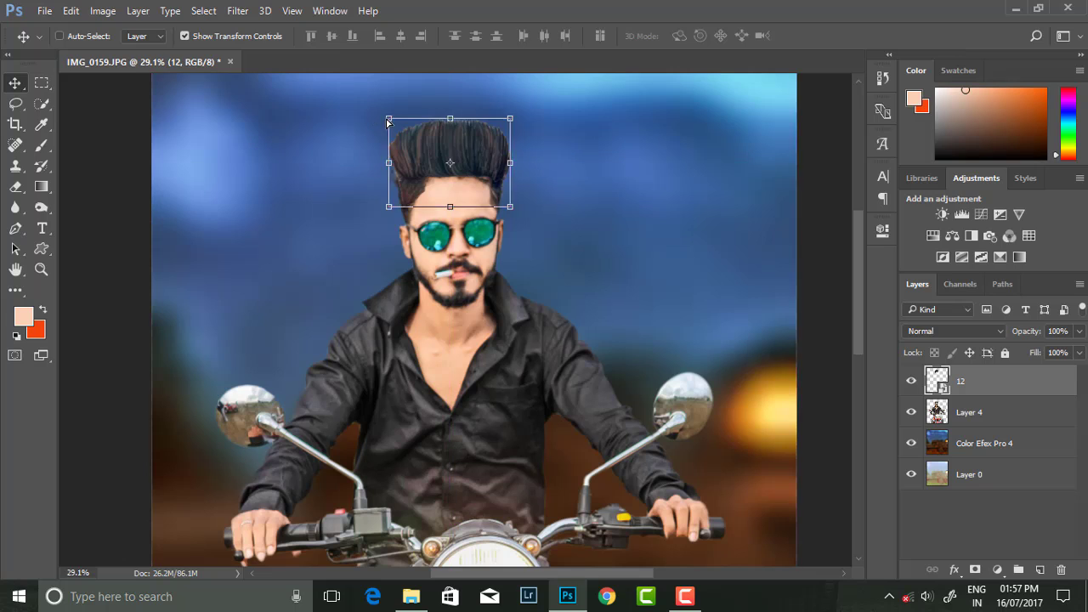
{"action": "key", "text": "ctrl+t"}
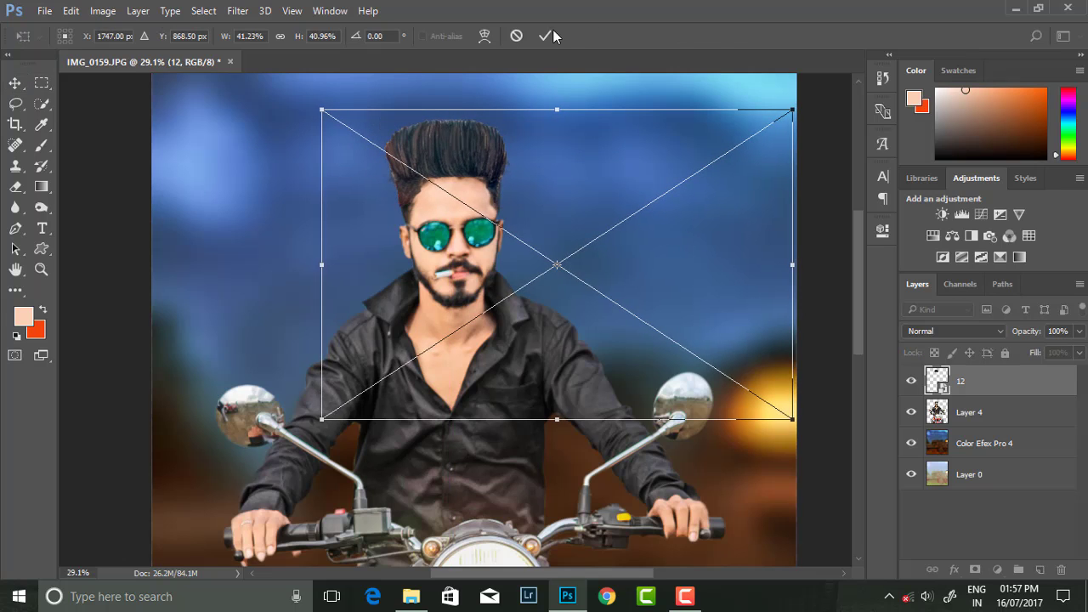
{"action": "left_click", "coordinate": [545, 35]}
{"action": "scroll", "coordinate": [253, 170], "scroll_direction": "down", "scroll_amount": 5}
{"action": "left_click", "coordinate": [472, 216]}
Step: Choose the Smudge Tool, select hair layer 12 and rasterize it
{"action": "scroll", "coordinate": [298, 201], "scroll_direction": "up", "scroll_amount": 2}
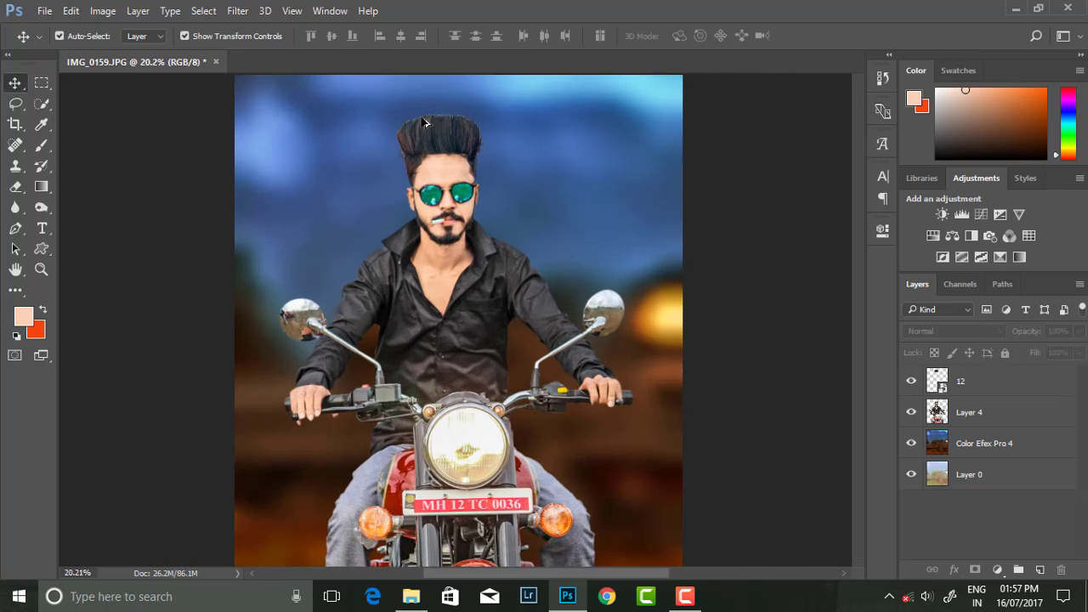
{"action": "scroll", "coordinate": [298, 201], "scroll_direction": "up", "scroll_amount": 2}
{"action": "left_click", "coordinate": [15, 290]}
{"action": "left_click", "coordinate": [58, 315]}
{"action": "scroll", "coordinate": [404, 161], "scroll_direction": "up", "scroll_amount": 2}
{"action": "scroll", "coordinate": [403, 162], "scroll_direction": "up", "scroll_amount": 2}
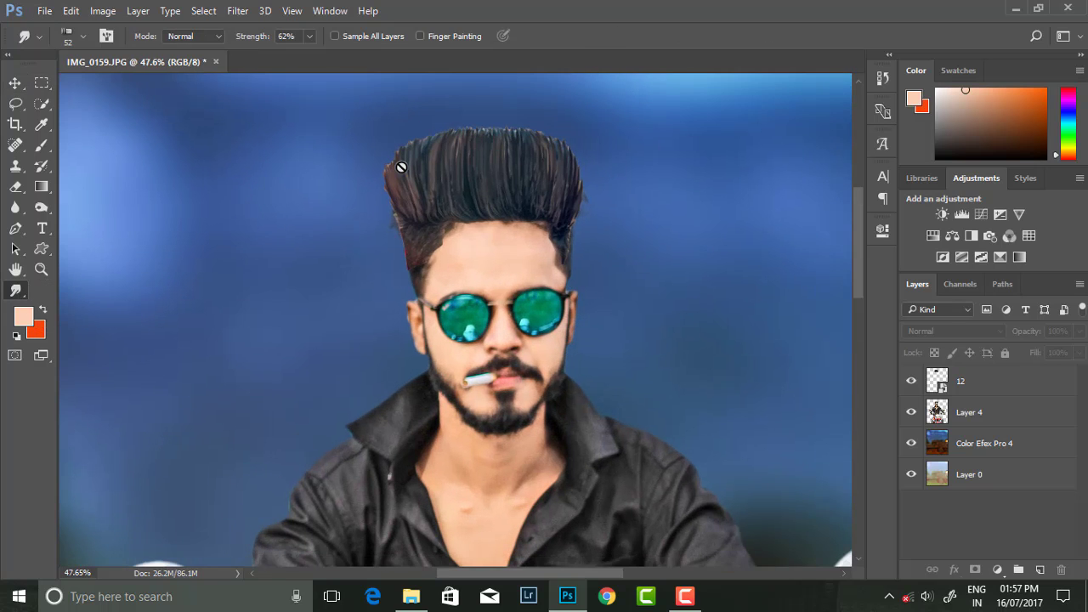
{"action": "left_click", "coordinate": [541, 240]}
{"action": "left_click", "coordinate": [961, 381]}
{"action": "scroll", "coordinate": [311, 165], "scroll_direction": "up", "scroll_amount": 1}
{"action": "left_click", "coordinate": [517, 242]}
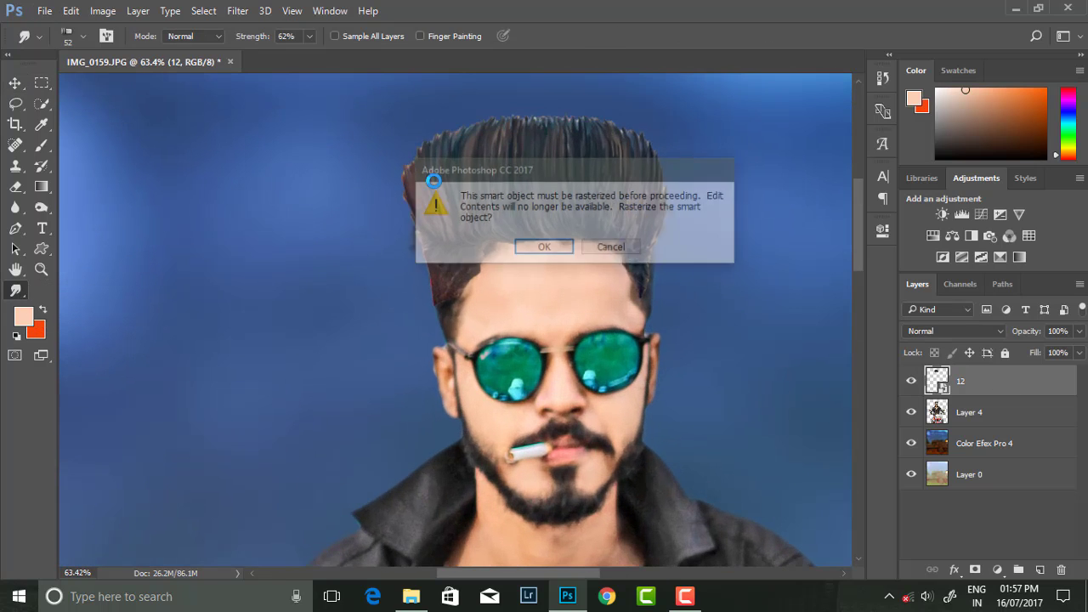
{"action": "key", "text": "Return"}
Step: Smudge the top of the hair upward into tall spiky strands reaching into the sky
{"action": "mouse_move", "coordinate": [432, 182]}
{"action": "left_mouse_down"}
{"action": "mouse_move", "coordinate": [440, 114]}
{"action": "mouse_move", "coordinate": [465, 99]}
{"action": "left_mouse_up"}
{"action": "left_click_drag", "start_coordinate": [473, 183], "coordinate": [479, 104]}
{"action": "left_click_drag", "start_coordinate": [497, 164], "coordinate": [493, 113]}
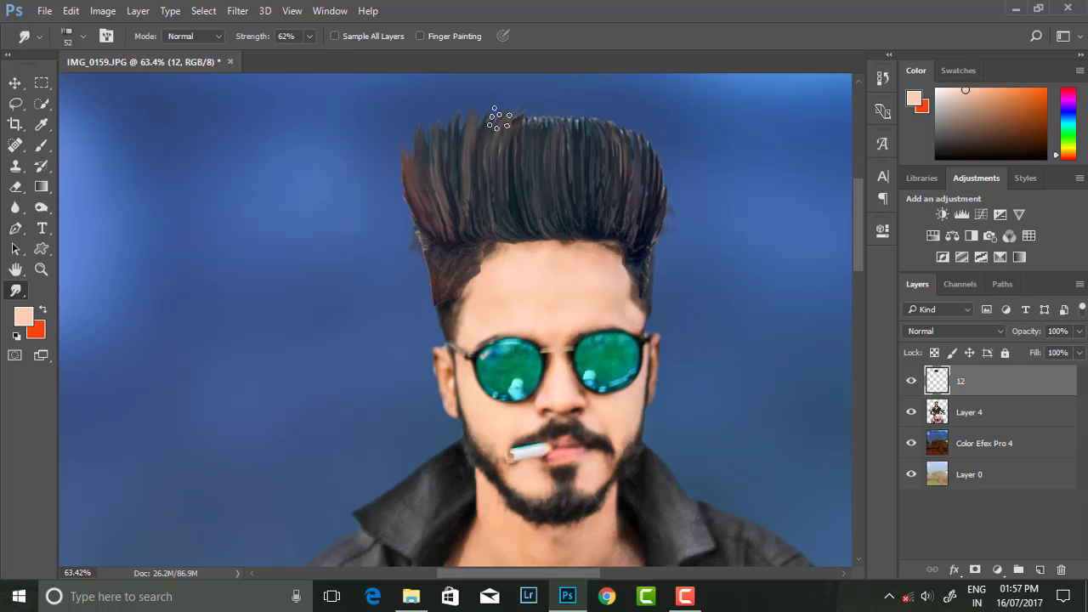
{"action": "left_click_drag", "start_coordinate": [656, 217], "coordinate": [651, 128]}
{"action": "mouse_move", "coordinate": [639, 172]}
{"action": "left_mouse_down"}
{"action": "mouse_move", "coordinate": [646, 126]}
{"action": "mouse_move", "coordinate": [618, 109]}
{"action": "left_mouse_up"}
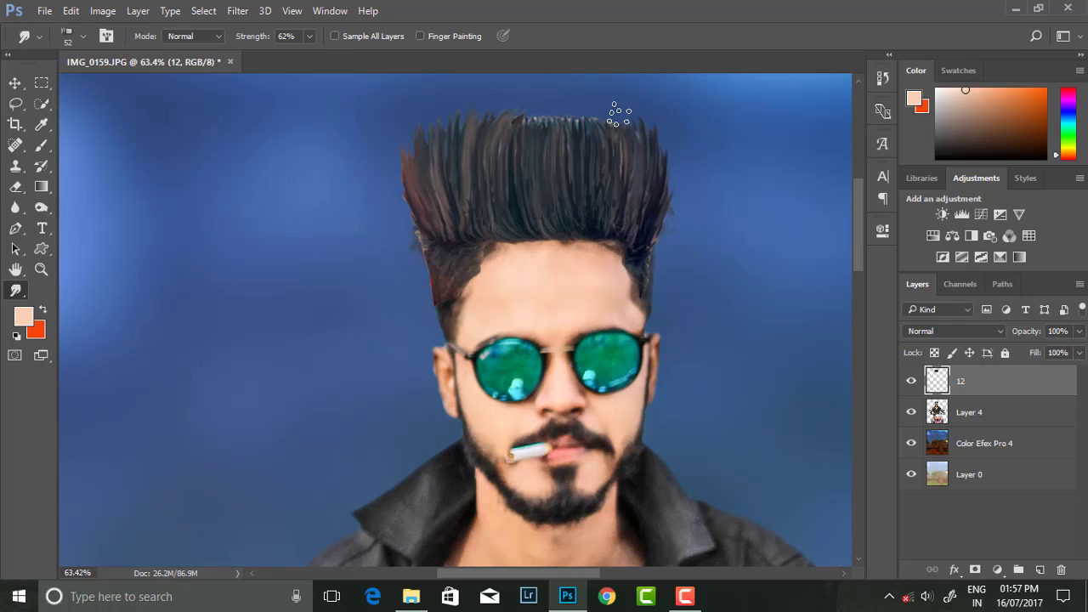
{"action": "left_click_drag", "start_coordinate": [598, 146], "coordinate": [587, 107]}
{"action": "left_click_drag", "start_coordinate": [566, 204], "coordinate": [557, 94]}
{"action": "left_click_drag", "start_coordinate": [548, 150], "coordinate": [529, 109]}
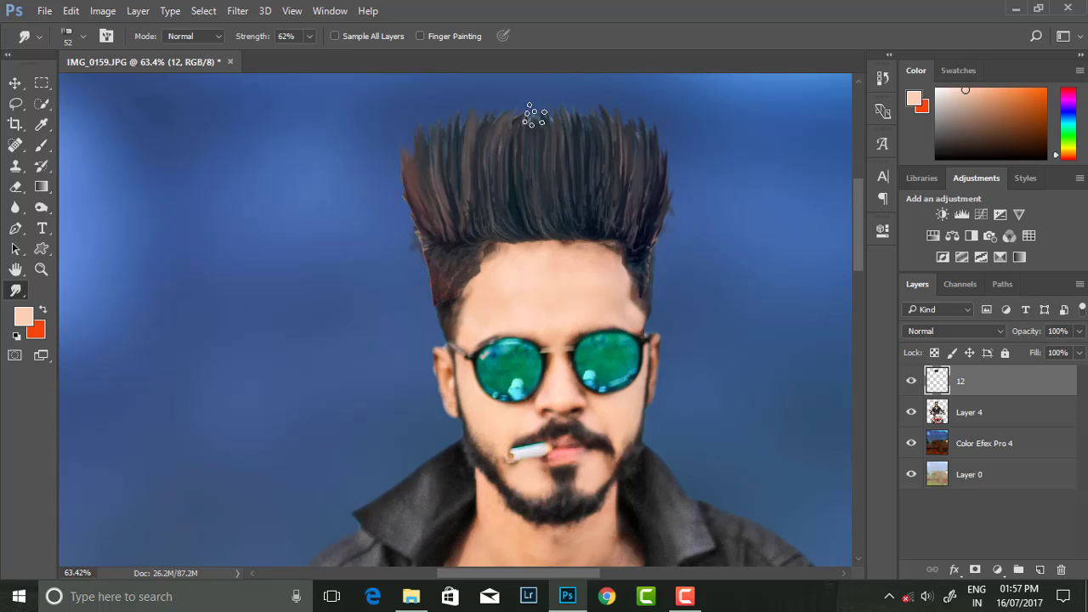
{"action": "left_click_drag", "start_coordinate": [644, 212], "coordinate": [664, 143]}
{"action": "left_click_drag", "start_coordinate": [614, 220], "coordinate": [617, 126]}
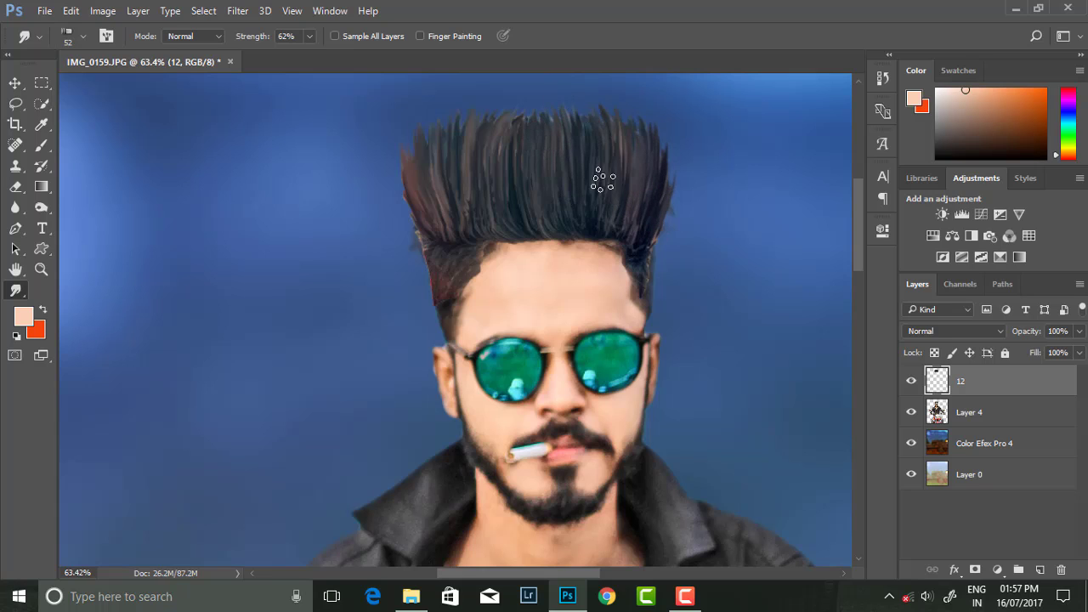
{"action": "mouse_move", "coordinate": [598, 175]}
{"action": "left_mouse_down"}
{"action": "mouse_move", "coordinate": [552, 111]}
{"action": "mouse_move", "coordinate": [527, 110]}
{"action": "left_mouse_up"}
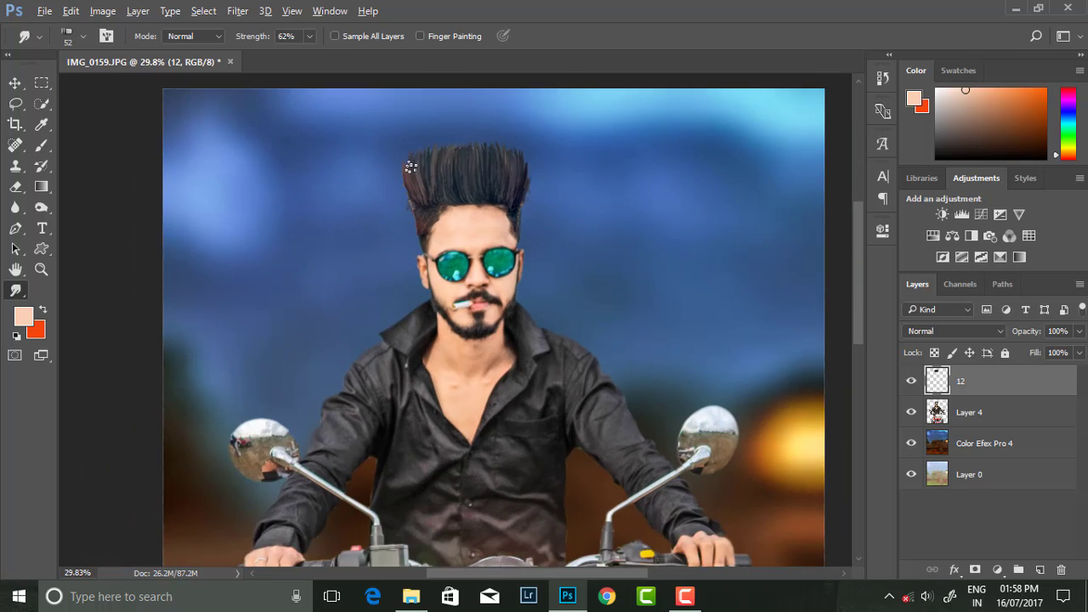
Step: Smudge the left and right hair edges upward
{"action": "key", "text": "Return"}
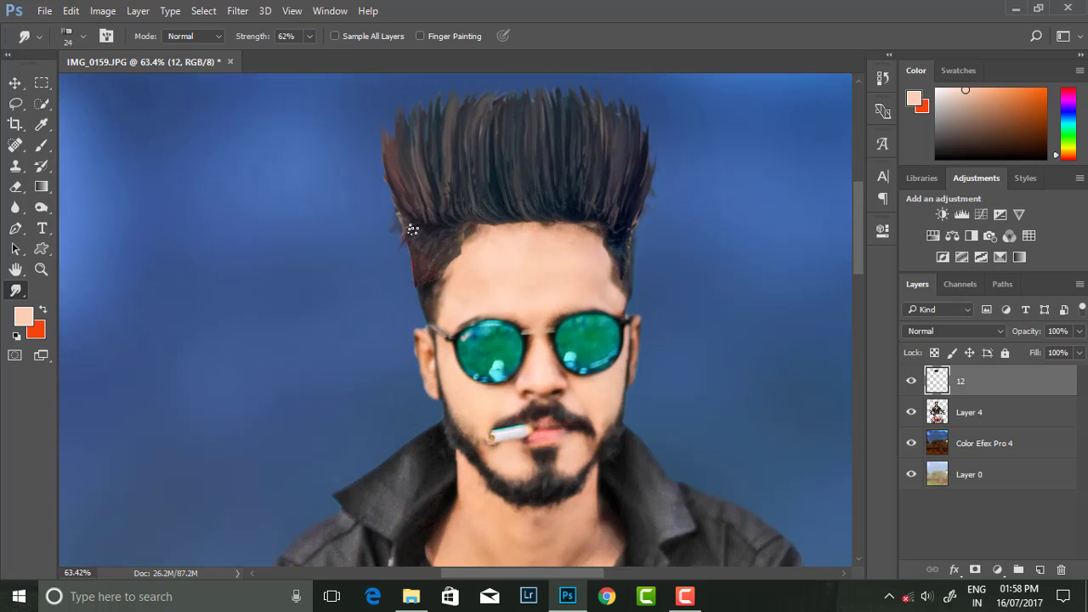
{"action": "scroll", "coordinate": [419, 248], "scroll_direction": "up", "scroll_amount": 1}
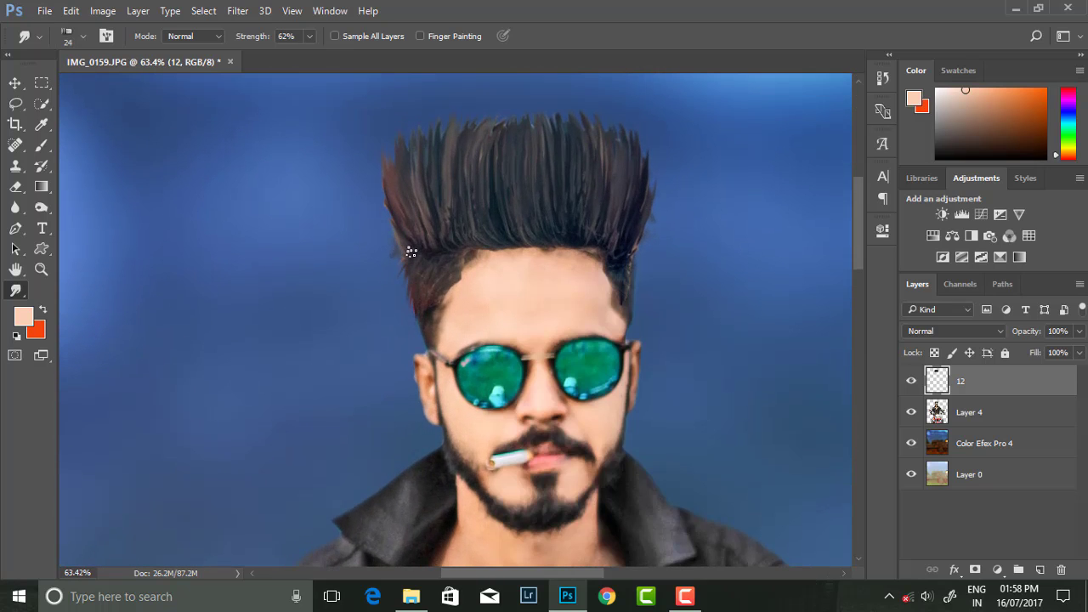
{"action": "left_click_drag", "start_coordinate": [398, 223], "coordinate": [396, 196]}
{"action": "left_click_drag", "start_coordinate": [658, 166], "coordinate": [660, 153]}
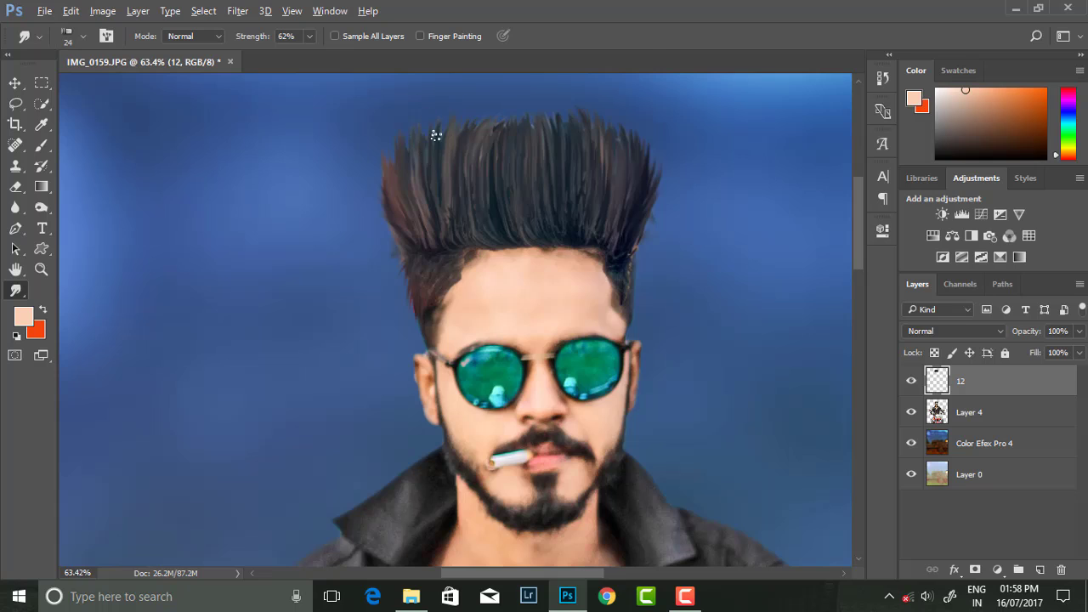
{"action": "scroll", "coordinate": [436, 136], "scroll_direction": "down", "scroll_amount": 1}
Step: Set the smudge brush size to 29 and smudge the right hair edge down and outward
{"action": "right_click", "coordinate": [546, 211]}
{"action": "key", "text": "Return"}
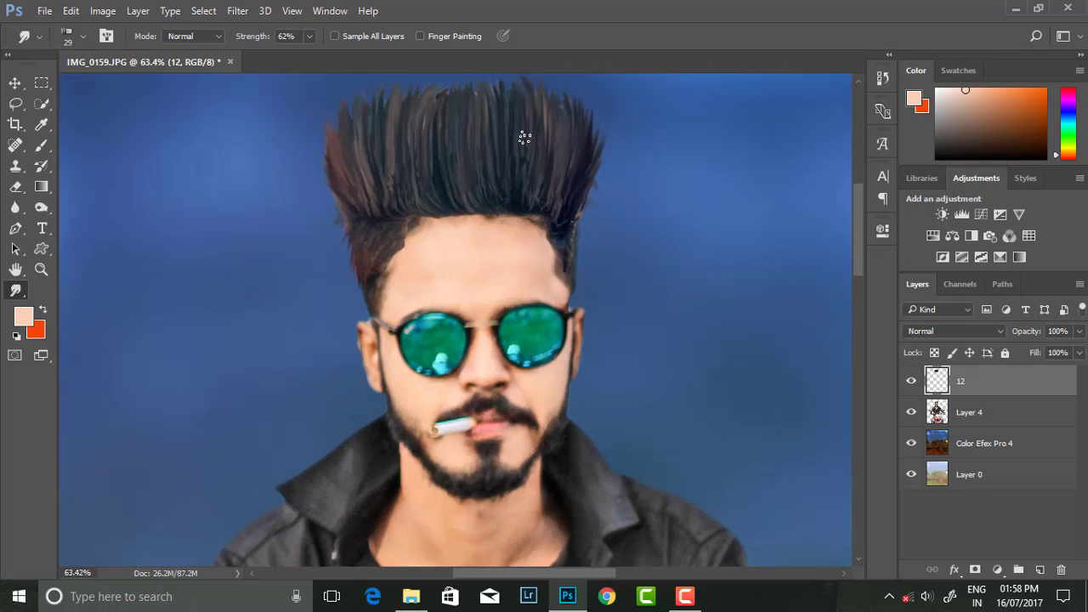
{"action": "left_click_drag", "start_coordinate": [561, 240], "coordinate": [579, 258]}
{"action": "scroll", "coordinate": [380, 269], "scroll_direction": "down", "scroll_amount": 2}
{"action": "scroll", "coordinate": [408, 213], "scroll_direction": "down", "scroll_amount": 3}
{"action": "scroll", "coordinate": [444, 155], "scroll_direction": "down", "scroll_amount": 2}
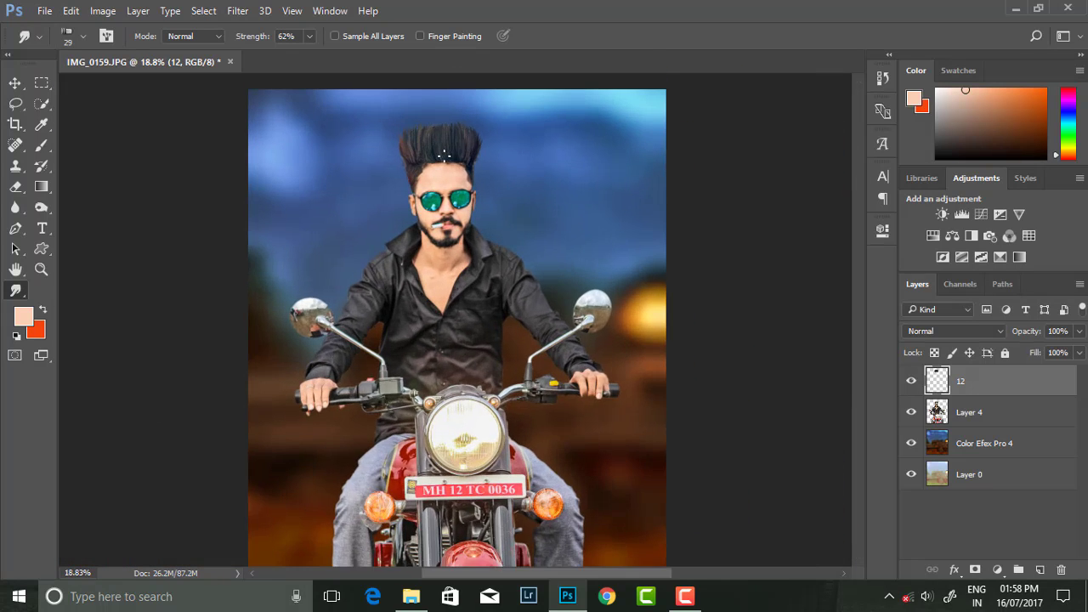
{"action": "scroll", "coordinate": [444, 155], "scroll_direction": "up", "scroll_amount": 1}
{"action": "scroll", "coordinate": [434, 140], "scroll_direction": "up", "scroll_amount": 3}
{"action": "right_click", "coordinate": [515, 177]}
{"action": "left_click", "coordinate": [415, 138]}
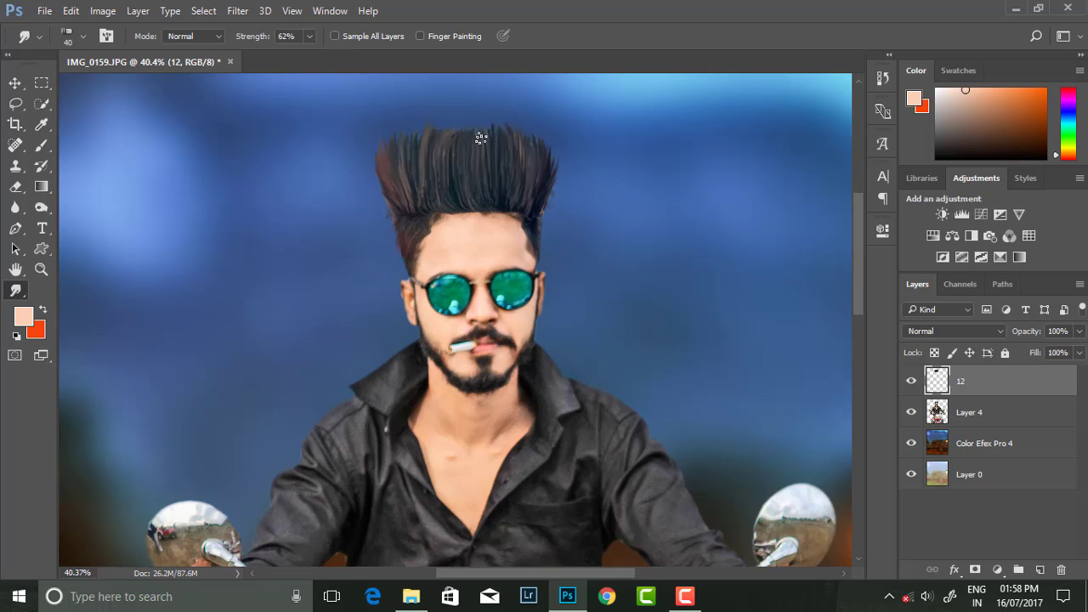
Step: Apply Camera Raw to the hair layer with Whites +23, Clarity +16 and Shadows +22
{"action": "scroll", "coordinate": [526, 137], "scroll_direction": "down", "scroll_amount": 1}
{"action": "scroll", "coordinate": [506, 139], "scroll_direction": "up", "scroll_amount": 1}
{"action": "left_click", "coordinate": [237, 10]}
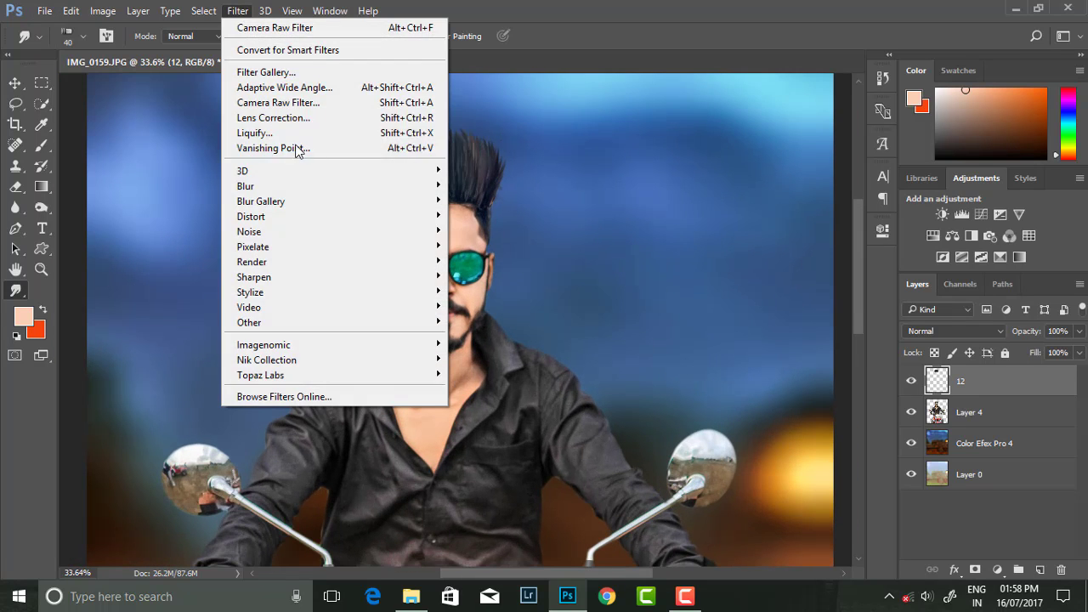
{"action": "left_click", "coordinate": [284, 102]}
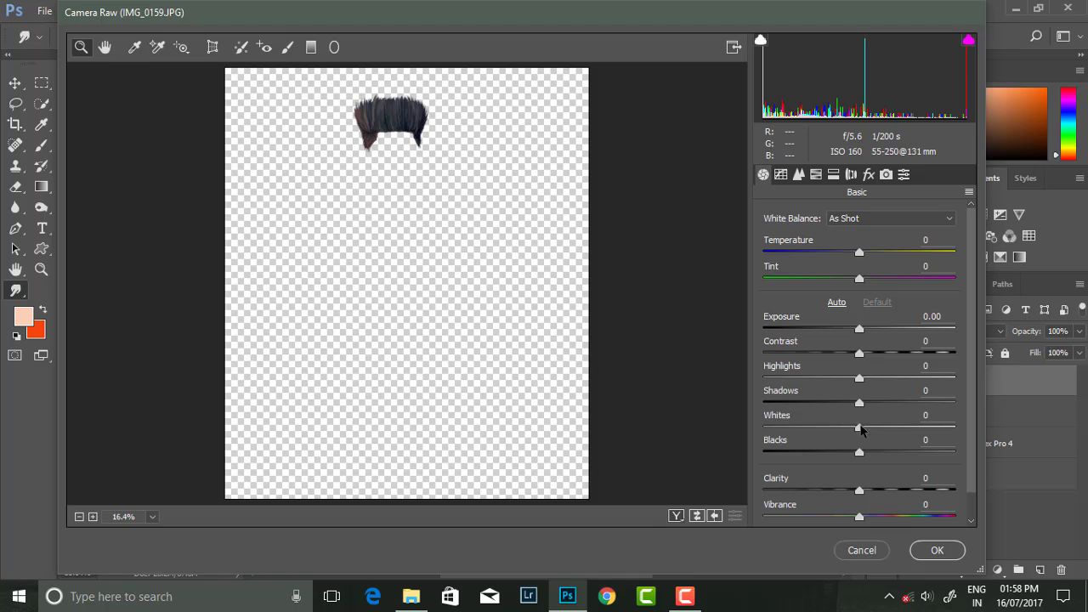
{"action": "left_click_drag", "start_coordinate": [860, 427], "coordinate": [883, 429]}
{"action": "left_click_drag", "start_coordinate": [859, 491], "coordinate": [875, 491]}
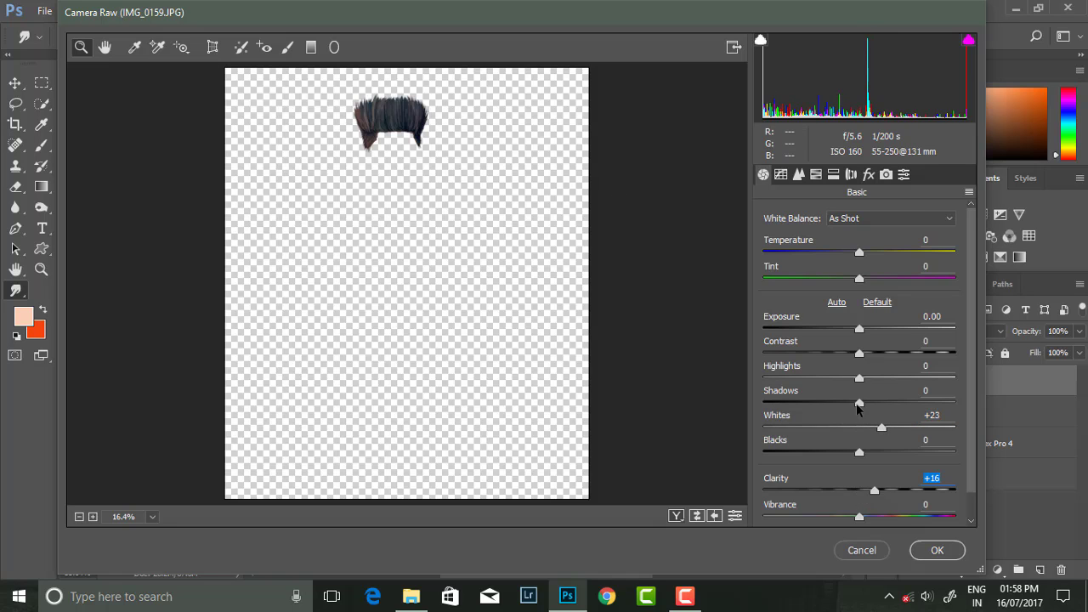
{"action": "left_click_drag", "start_coordinate": [859, 403], "coordinate": [881, 403]}
{"action": "left_click", "coordinate": [937, 551]}
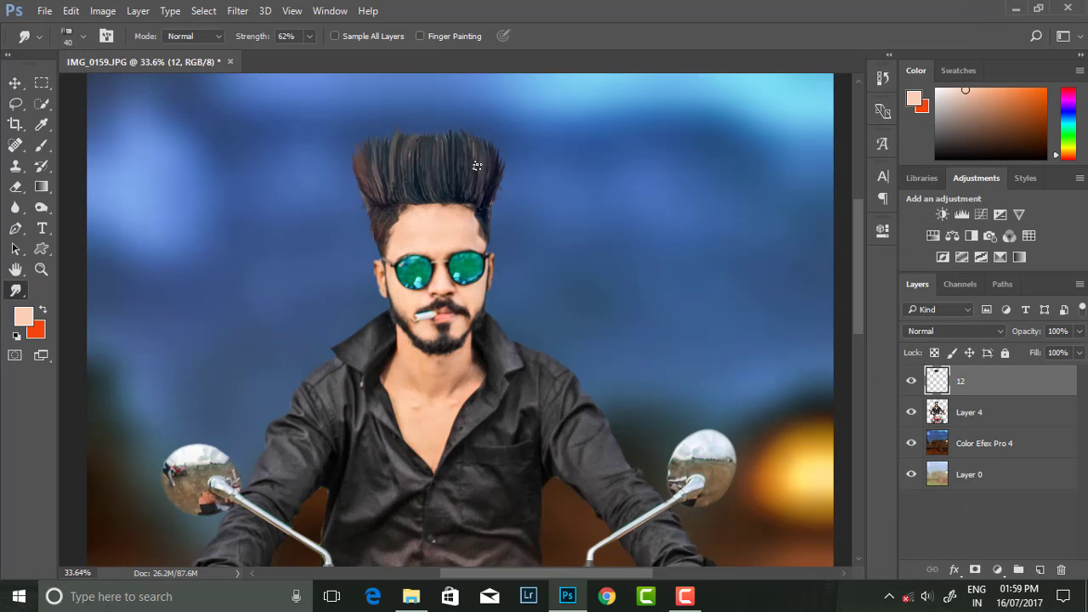
Step: Smooth the hair with GREYCstoration noise removal at strength 50
{"action": "left_click", "coordinate": [243, 10]}
{"action": "mouse_move", "coordinate": [249, 232]}
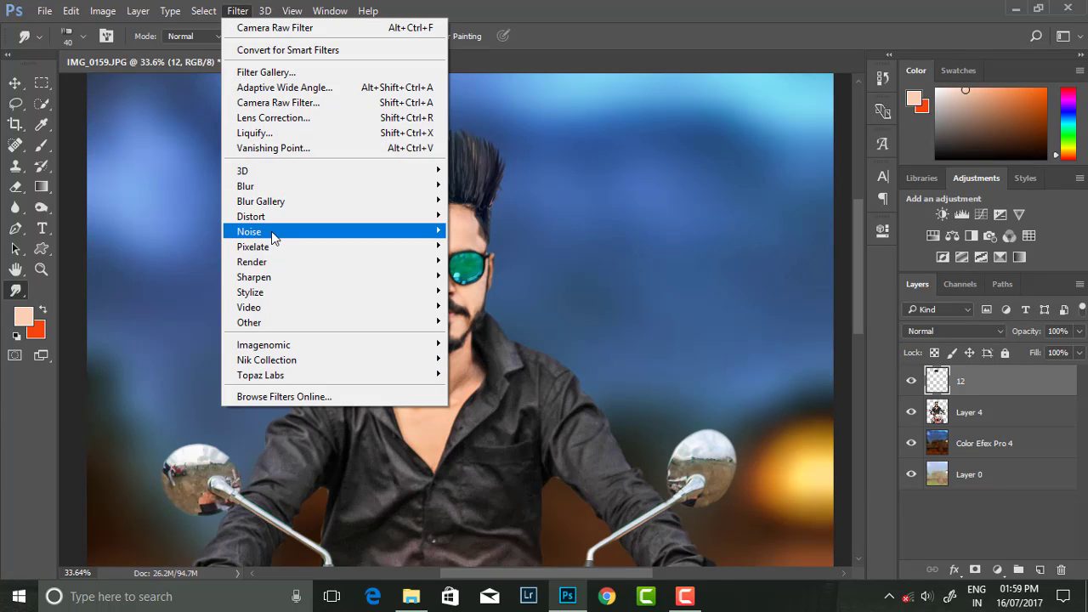
{"action": "left_click", "coordinate": [521, 277]}
{"action": "left_click", "coordinate": [559, 354]}
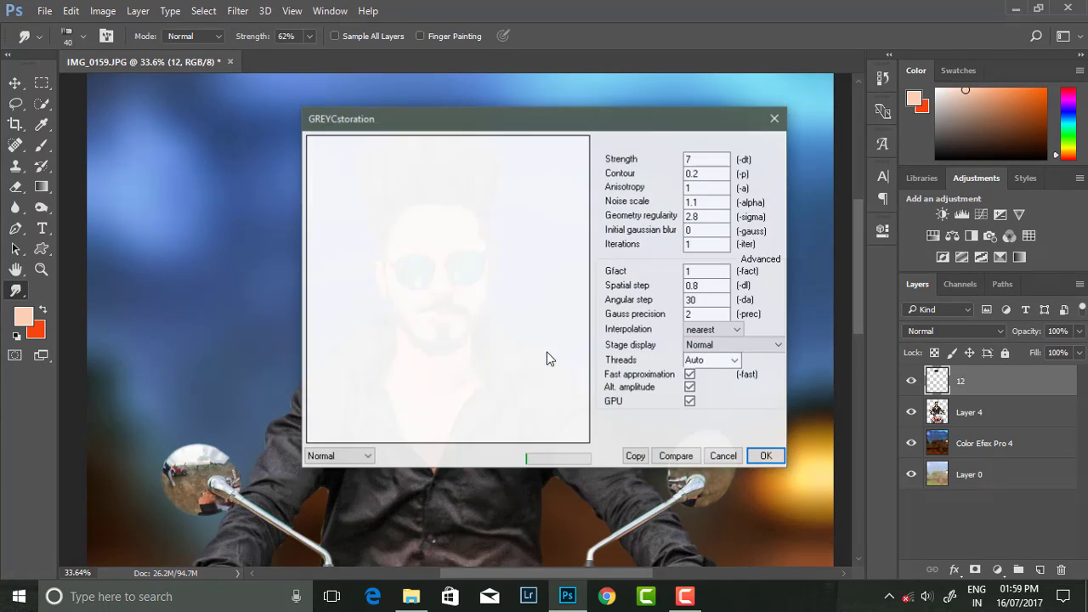
{"action": "double_click", "coordinate": [698, 159]}
{"action": "type", "text": "5"}
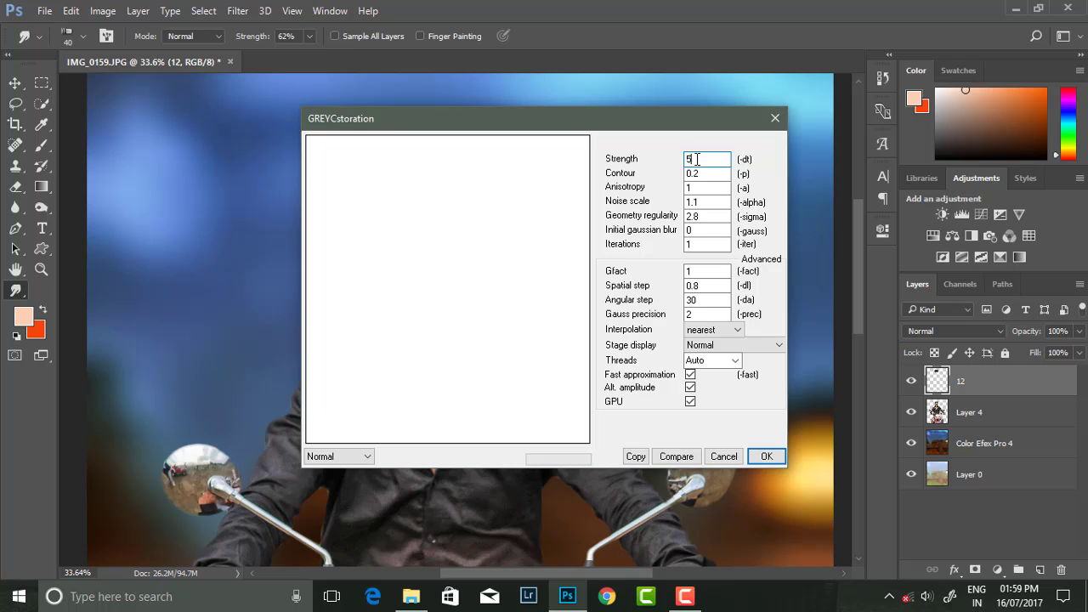
{"action": "type", "text": "0"}
{"action": "key", "text": "Return"}
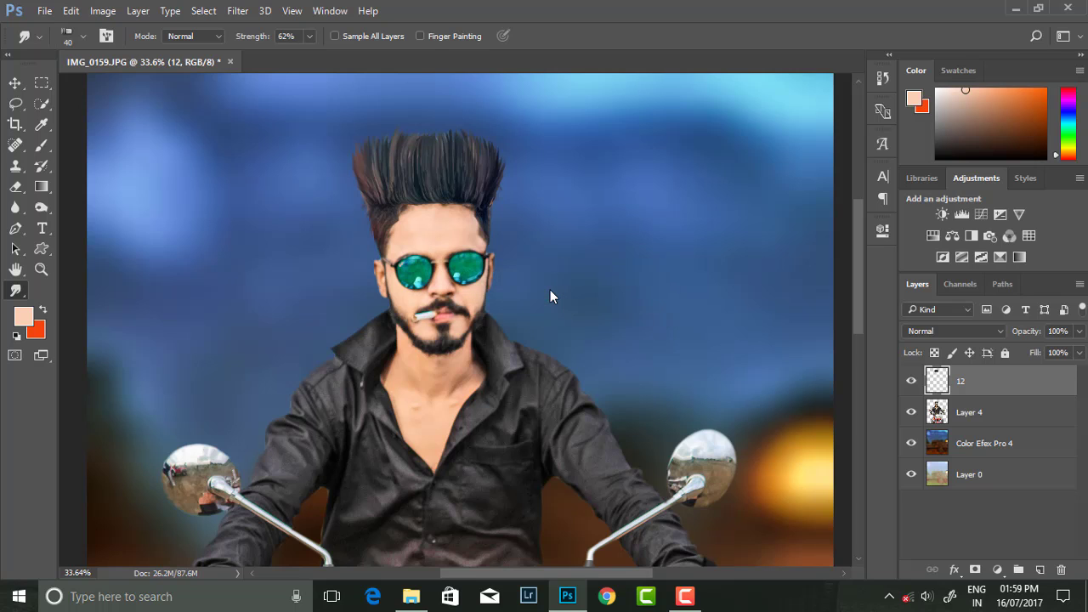
{"action": "scroll", "coordinate": [490, 281], "scroll_direction": "down", "scroll_amount": 2}
Step: Merge all visible layers into a single layer
{"action": "scroll", "coordinate": [490, 281], "scroll_direction": "down", "scroll_amount": 1}
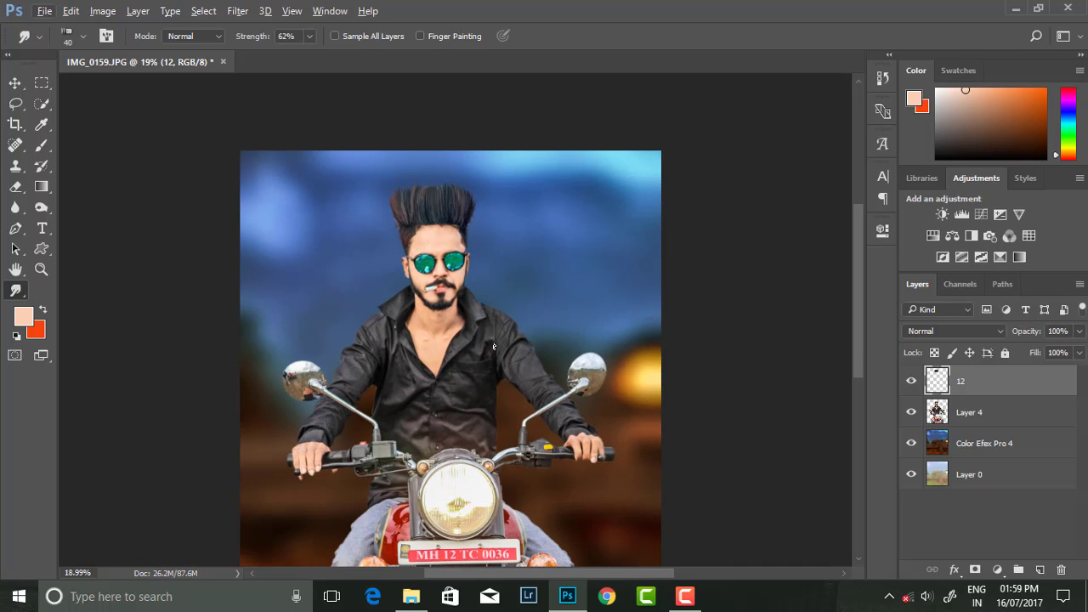
{"action": "scroll", "coordinate": [494, 340], "scroll_direction": "down", "scroll_amount": 1}
{"action": "scroll", "coordinate": [493, 288], "scroll_direction": "down", "scroll_amount": 1}
{"action": "scroll", "coordinate": [497, 274], "scroll_direction": "up", "scroll_amount": 1}
{"action": "scroll", "coordinate": [528, 287], "scroll_direction": "up", "scroll_amount": 1}
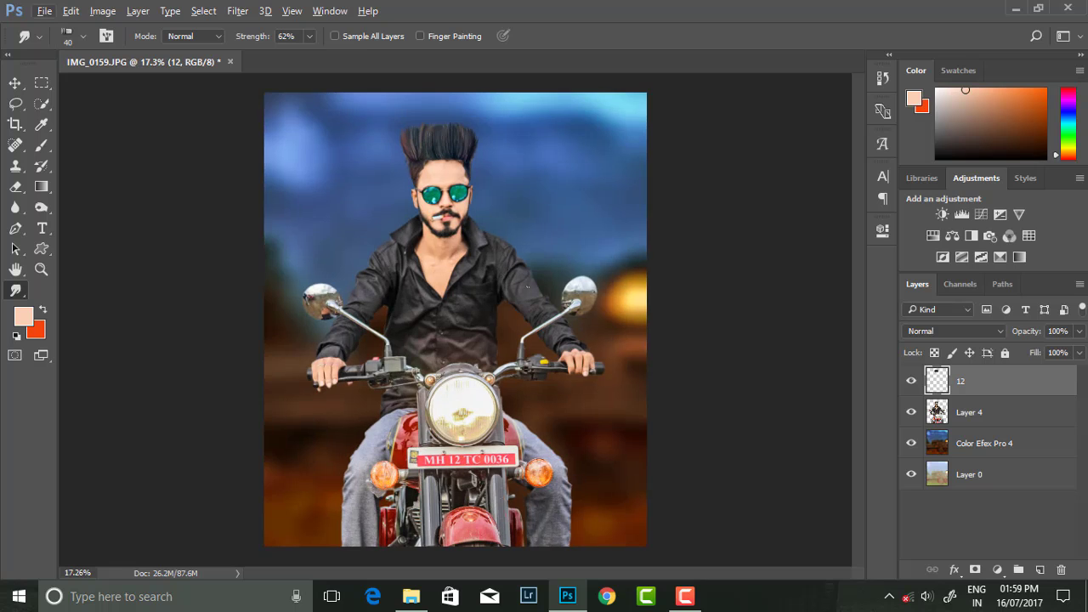
{"action": "right_click", "coordinate": [1034, 393]}
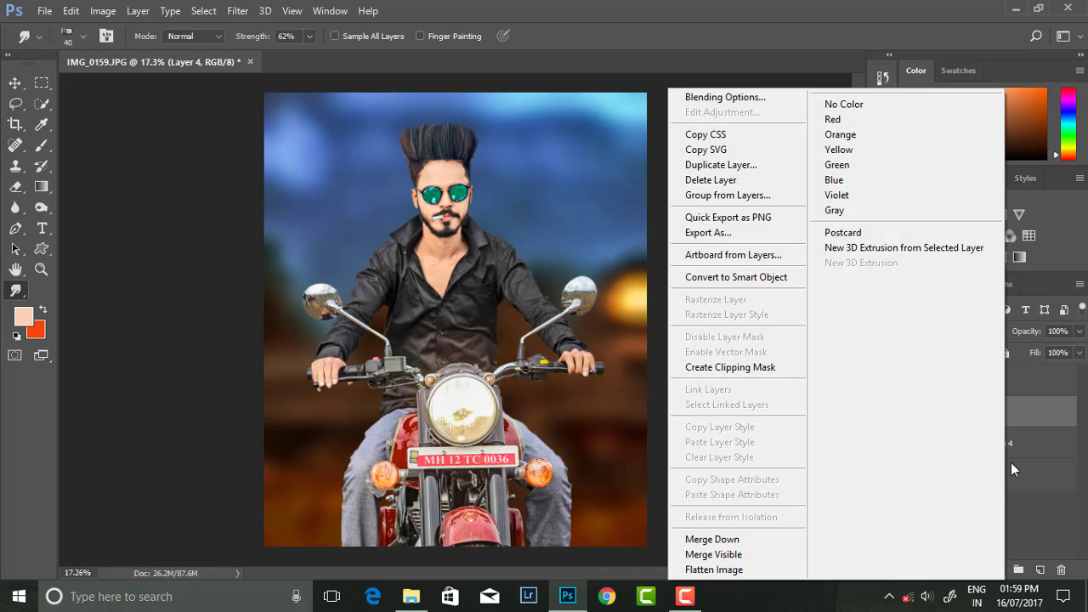
{"action": "left_click", "coordinate": [772, 556]}
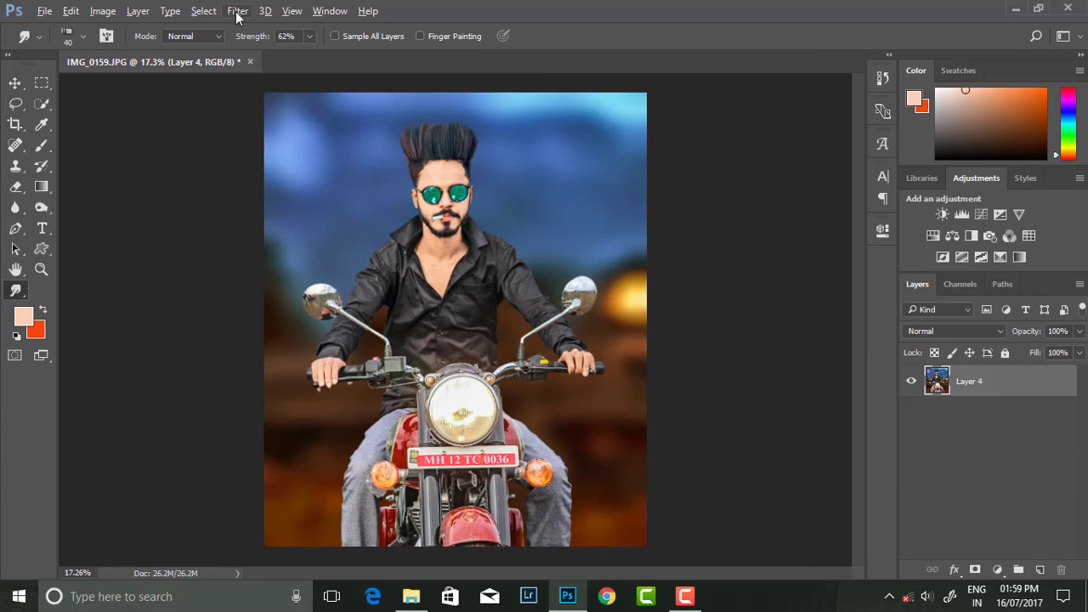
Step: In Camera Raw, raise Clarity to +34 and lift the shadows of the merged image
{"action": "left_click", "coordinate": [237, 10]}
{"action": "left_click", "coordinate": [280, 108]}
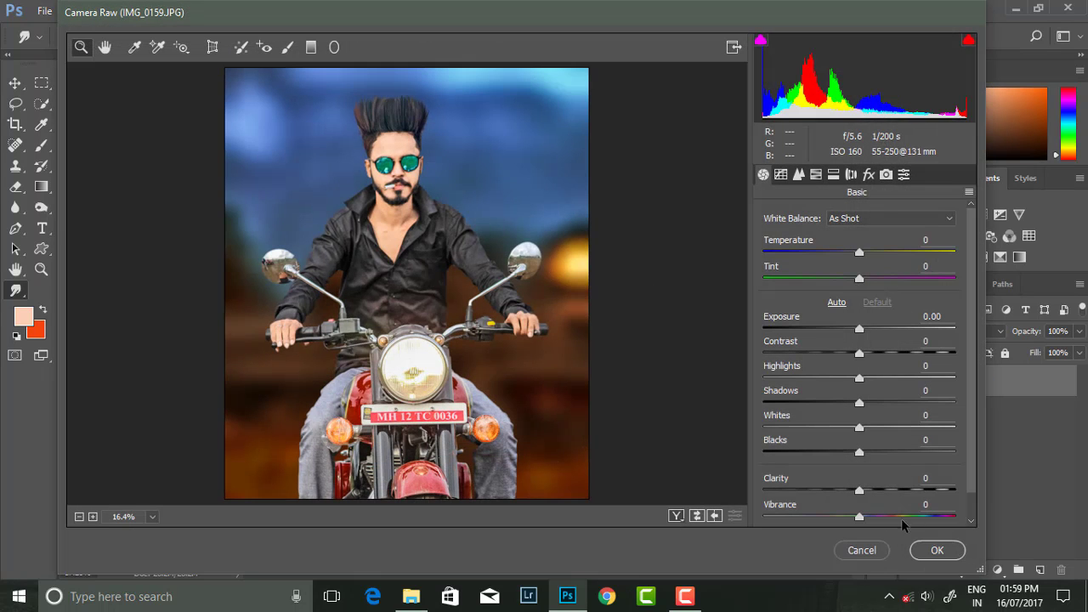
{"action": "left_click", "coordinate": [913, 492]}
{"action": "left_click_drag", "start_coordinate": [912, 496], "coordinate": [890, 499]}
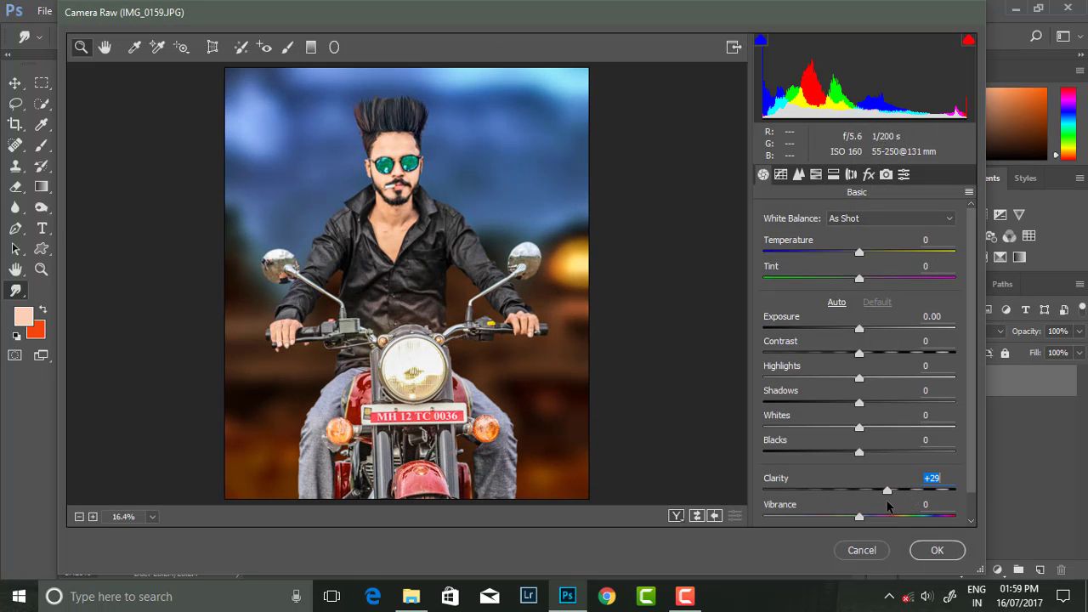
{"action": "mouse_move", "coordinate": [859, 402]}
{"action": "left_mouse_down"}
{"action": "mouse_move", "coordinate": [889, 403]}
{"action": "mouse_move", "coordinate": [882, 408]}
{"action": "left_mouse_up"}
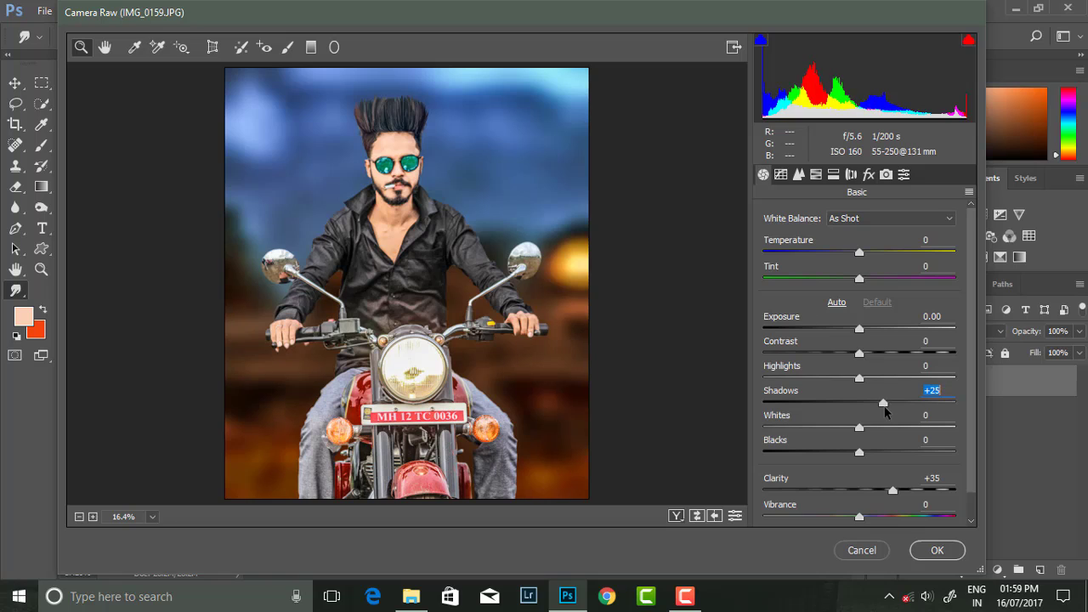
Step: In HSL, brighten Oranges luminance, boost Aquas saturation to +74 and test Blues luminance
{"action": "left_click", "coordinate": [816, 175]}
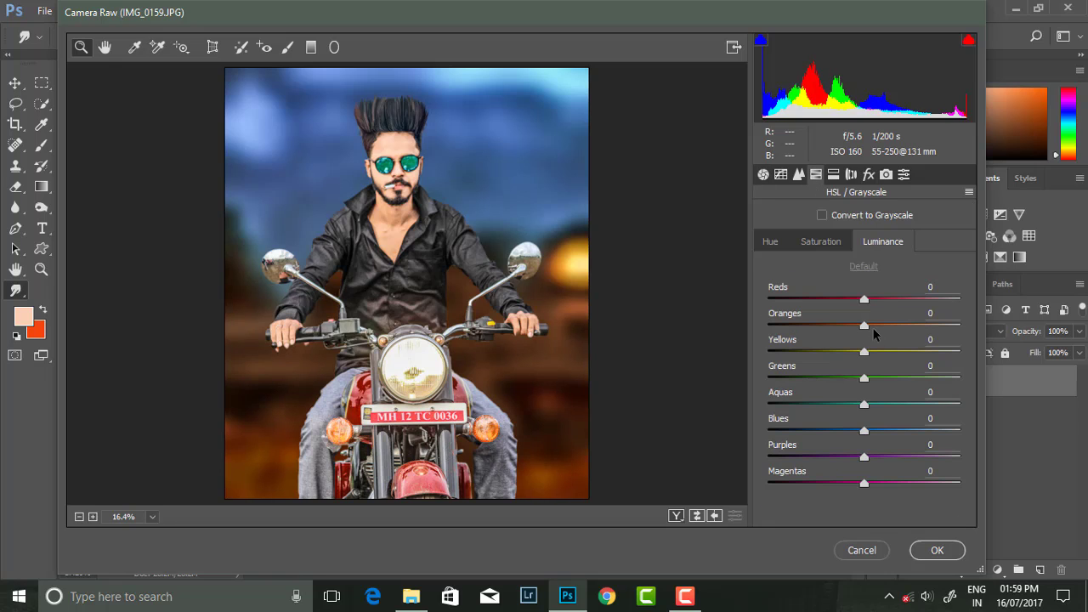
{"action": "left_click_drag", "start_coordinate": [872, 327], "coordinate": [890, 327]}
{"action": "left_click", "coordinate": [821, 241]}
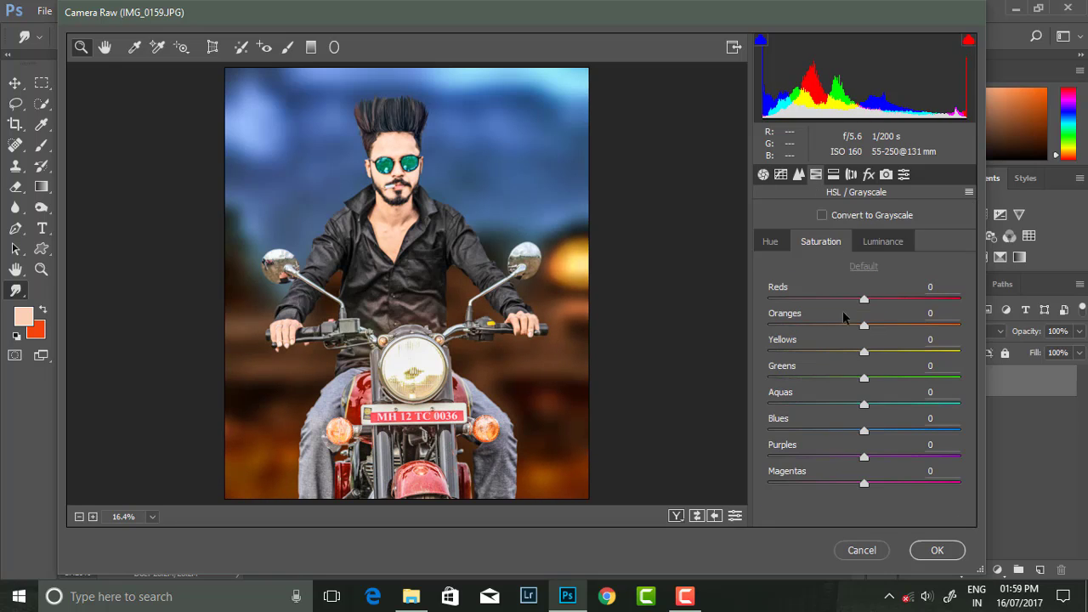
{"action": "left_click_drag", "start_coordinate": [864, 404], "coordinate": [940, 405]}
{"action": "left_click", "coordinate": [888, 242]}
{"action": "left_click", "coordinate": [864, 404]}
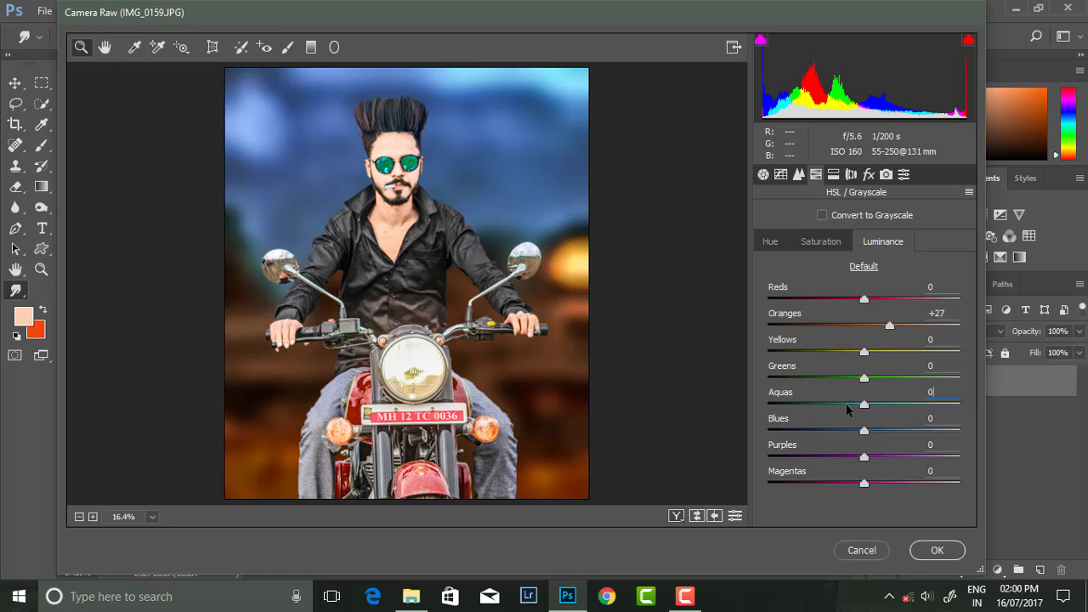
{"action": "mouse_move", "coordinate": [869, 435]}
{"action": "left_mouse_down"}
{"action": "mouse_move", "coordinate": [936, 431]}
{"action": "mouse_move", "coordinate": [729, 431]}
{"action": "mouse_move", "coordinate": [864, 431]}
{"action": "mouse_move", "coordinate": [760, 431]}
{"action": "left_mouse_up"}
Step: Saturate Reds to +66, shift the Blues hue and mute Blues saturation to -37
{"action": "left_click", "coordinate": [821, 242]}
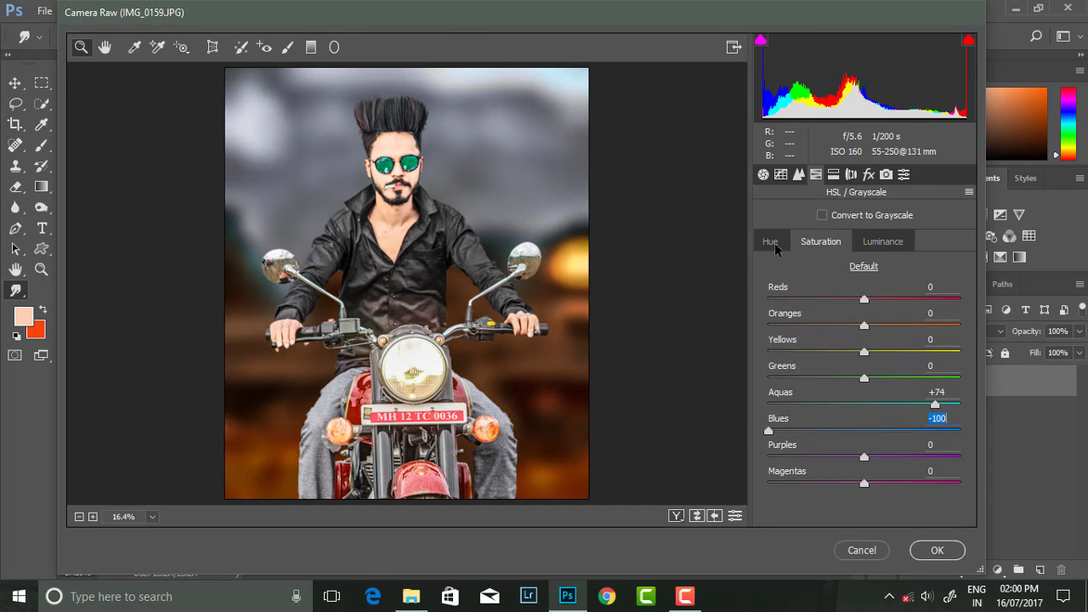
{"action": "mouse_move", "coordinate": [864, 299]}
{"action": "left_mouse_down"}
{"action": "mouse_move", "coordinate": [938, 299]}
{"action": "mouse_move", "coordinate": [929, 306]}
{"action": "left_mouse_up"}
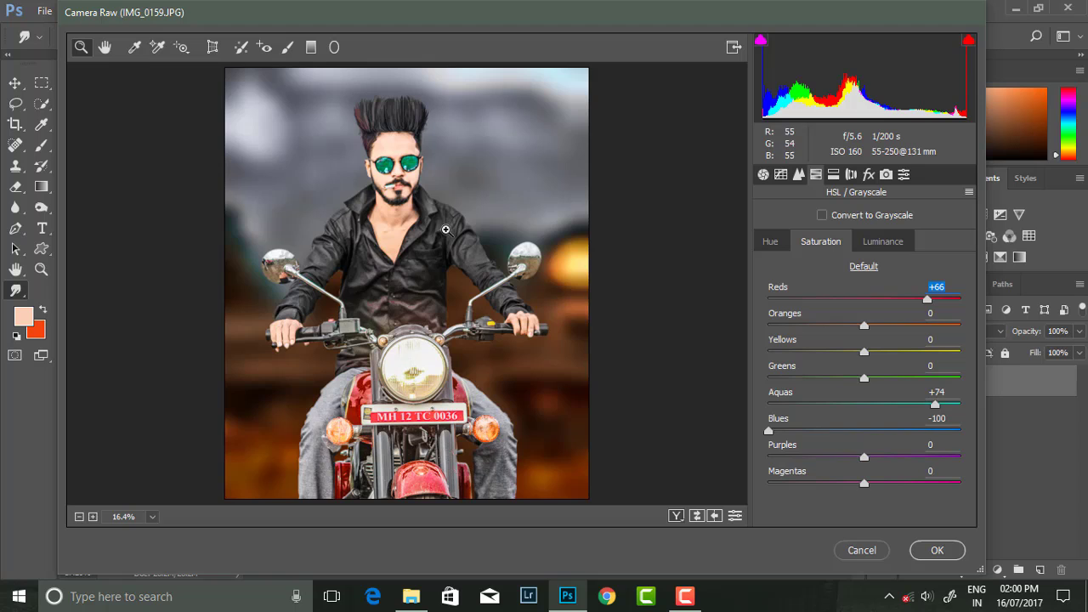
{"action": "key", "text": "ctrl+0"}
{"action": "left_click", "coordinate": [863, 241]}
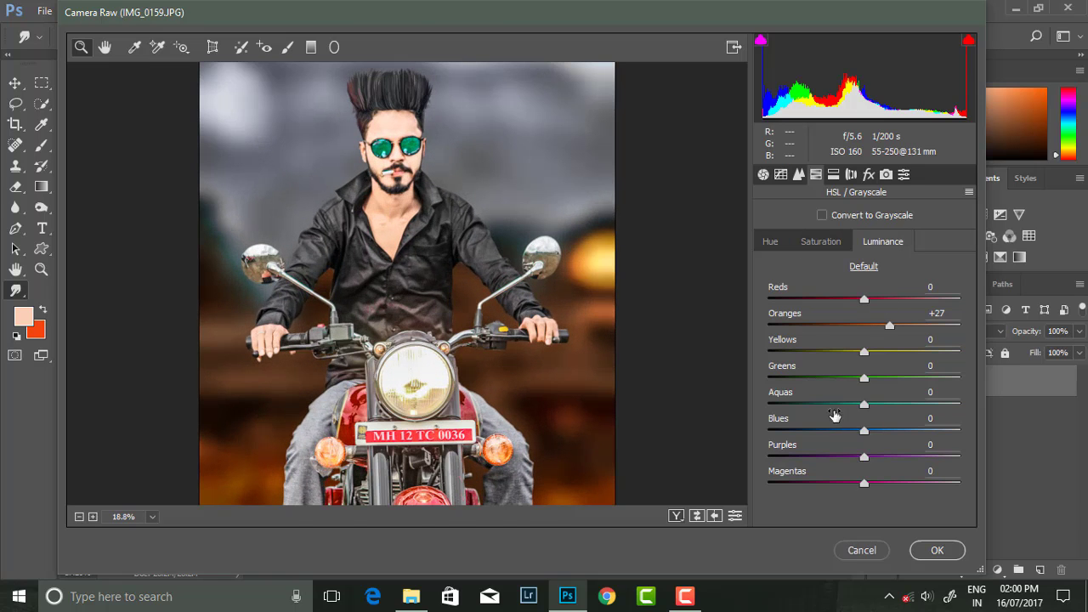
{"action": "left_click", "coordinate": [820, 241]}
{"action": "mouse_move", "coordinate": [769, 432]}
{"action": "left_mouse_down"}
{"action": "mouse_move", "coordinate": [845, 435]}
{"action": "mouse_move", "coordinate": [833, 431]}
{"action": "left_mouse_up"}
{"action": "left_click", "coordinate": [769, 241]}
{"action": "left_click", "coordinate": [425, 245], "text": "alt"}
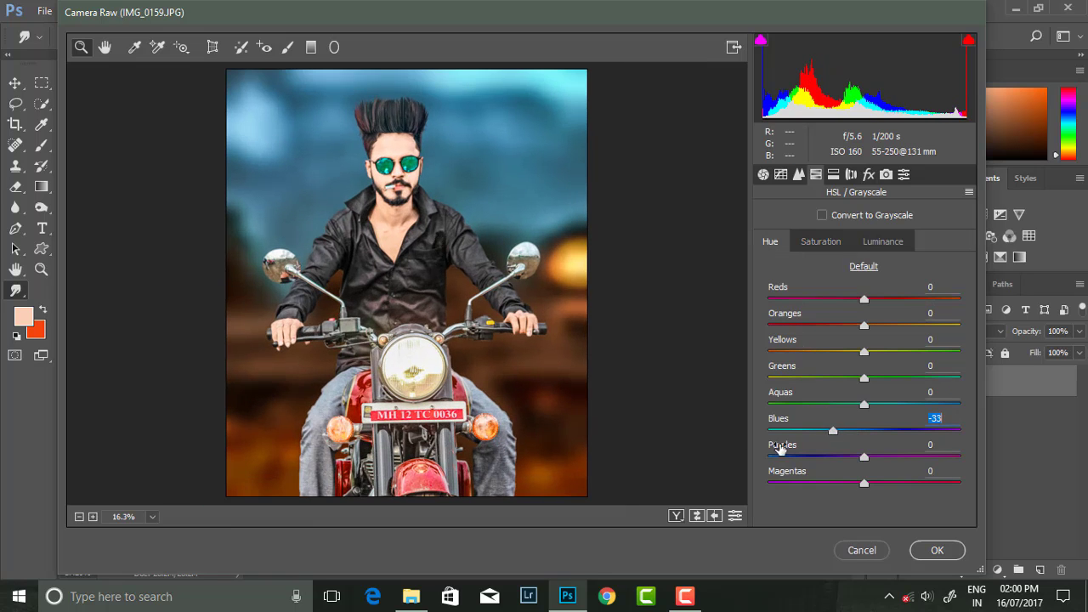
{"action": "left_click", "coordinate": [821, 241]}
{"action": "left_click_drag", "start_coordinate": [844, 431], "coordinate": [829, 434]}
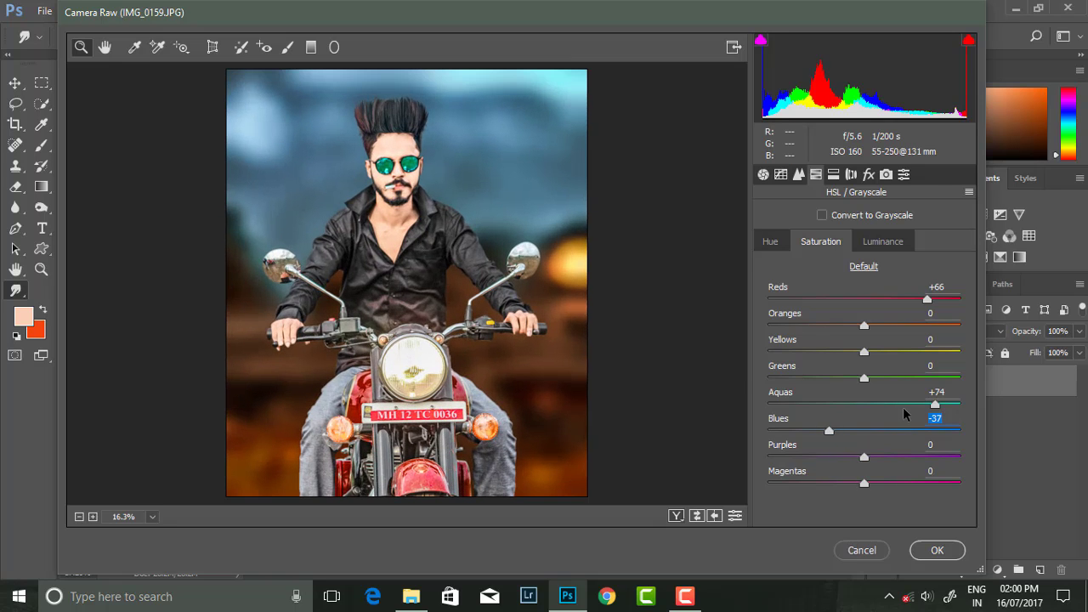
Step: Apply the Camera Raw grade and duplicate Layer 4 into Layer 4 copy
{"action": "left_click", "coordinate": [935, 552]}
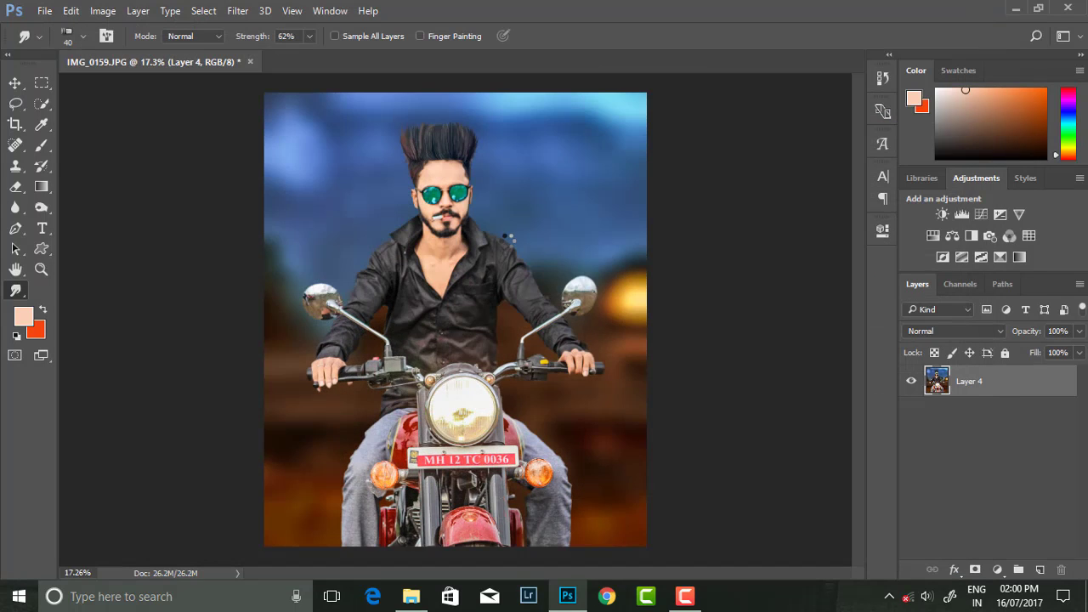
{"action": "scroll", "coordinate": [506, 243], "scroll_direction": "up", "scroll_amount": 2}
{"action": "scroll", "coordinate": [498, 247], "scroll_direction": "up", "scroll_amount": 3}
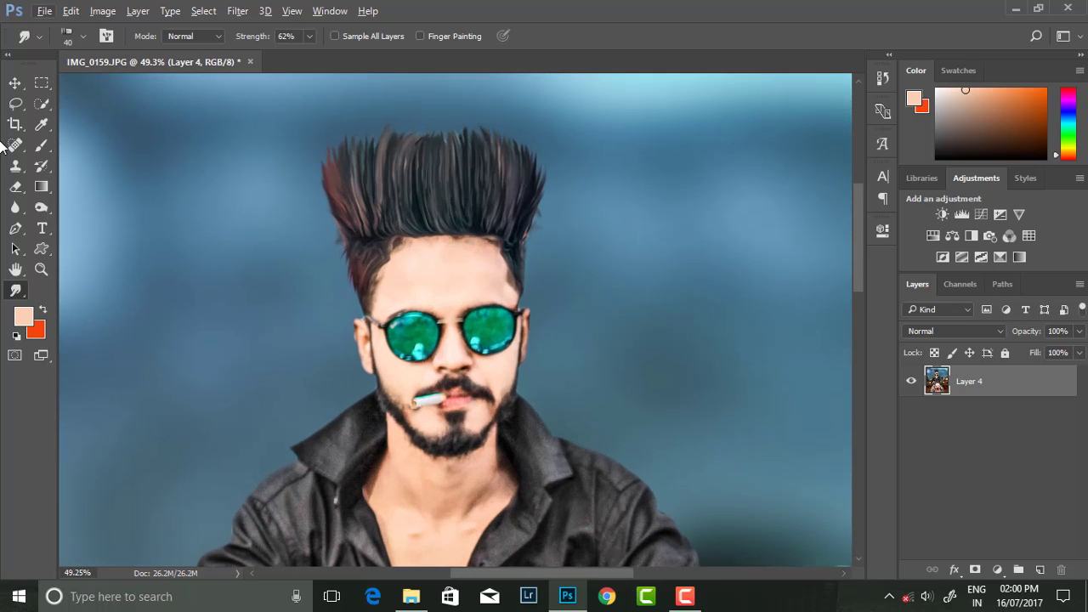
{"action": "left_click", "coordinate": [16, 228]}
{"action": "left_click", "coordinate": [85, 227]}
{"action": "scroll", "coordinate": [421, 219], "scroll_direction": "up", "scroll_amount": 1}
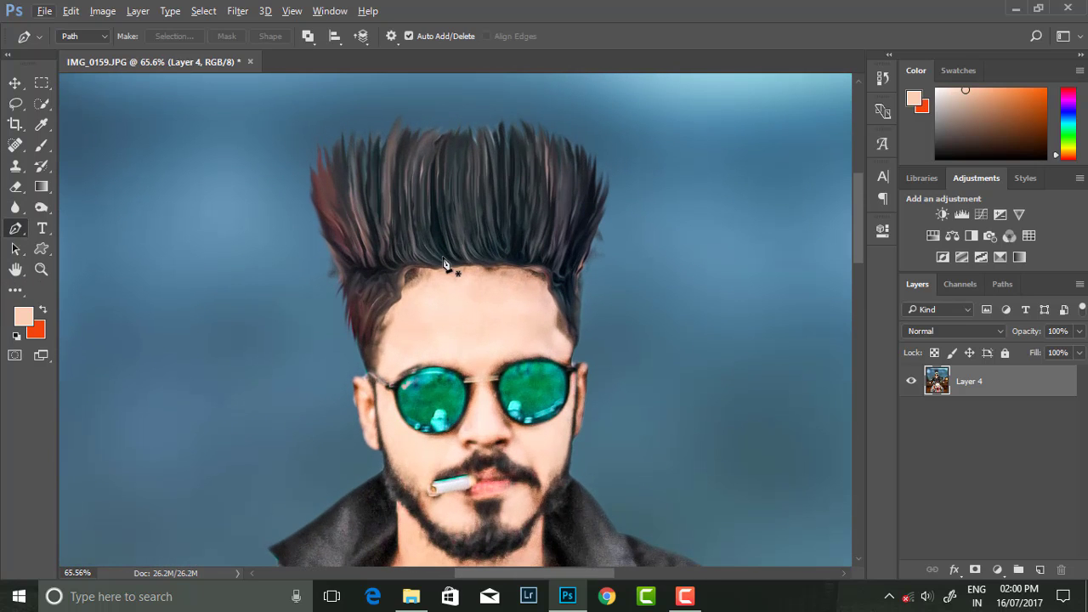
{"action": "left_click_drag", "start_coordinate": [1017, 392], "coordinate": [1040, 570]}
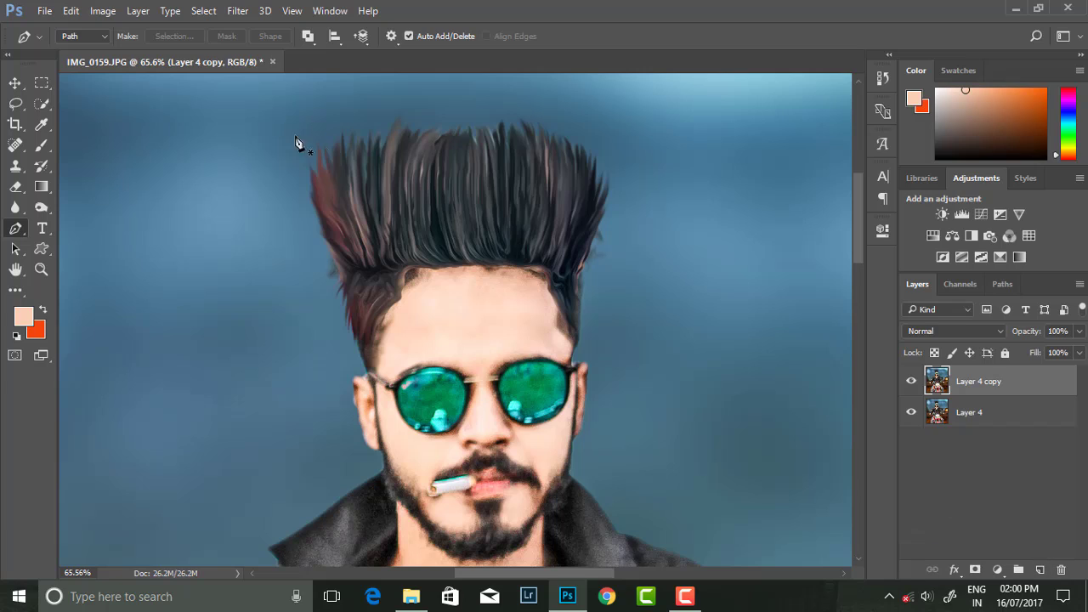
Step: Trace pen outlines around the first two spiky hair strands
{"action": "left_click", "coordinate": [437, 255]}
{"action": "left_click_drag", "start_coordinate": [421, 149], "coordinate": [433, 119]}
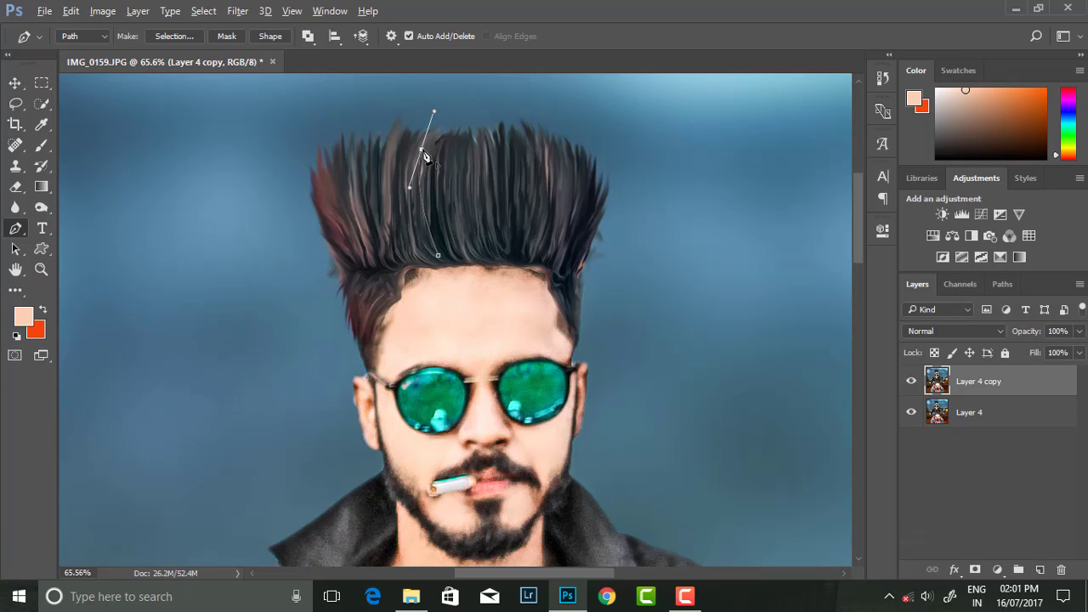
{"action": "left_click_drag", "start_coordinate": [438, 255], "coordinate": [440, 264]}
{"action": "left_click", "coordinate": [478, 248]}
{"action": "left_click_drag", "start_coordinate": [463, 145], "coordinate": [481, 107]}
{"action": "left_click_drag", "start_coordinate": [481, 224], "coordinate": [498, 260]}
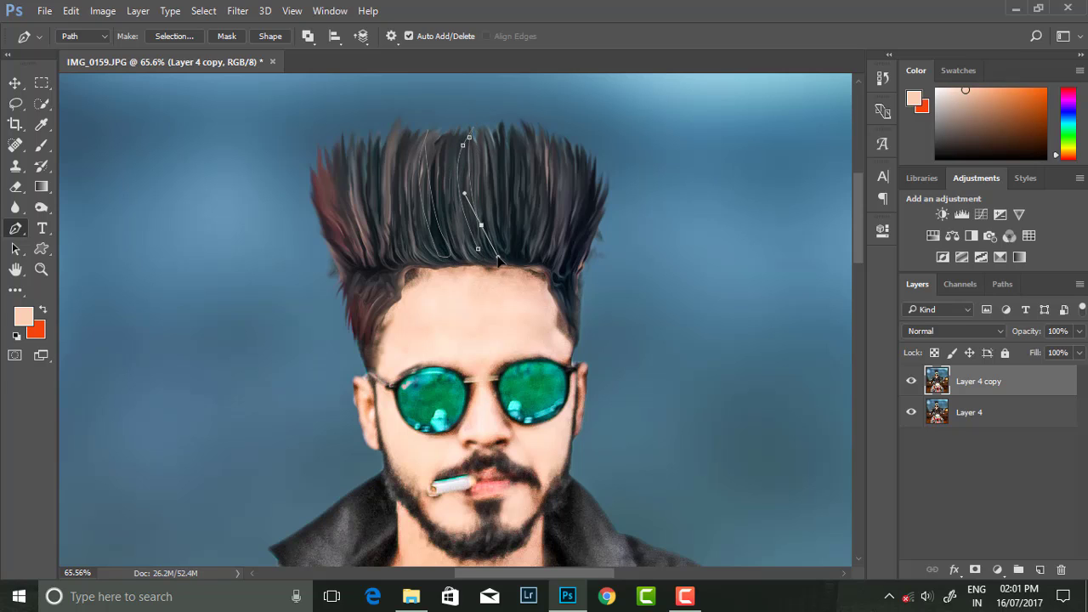
{"action": "left_click", "coordinate": [478, 248]}
Step: Trace pen outlines around three more hair strands on the centre, right and left
{"action": "left_click", "coordinate": [389, 252]}
{"action": "left_click_drag", "start_coordinate": [380, 167], "coordinate": [396, 129]}
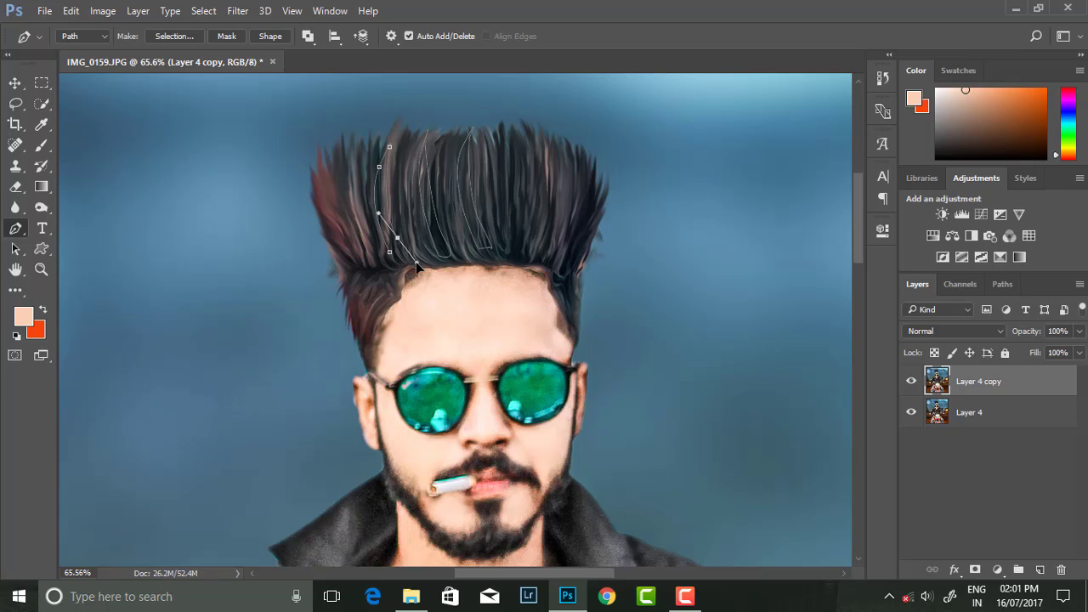
{"action": "left_click", "coordinate": [389, 252]}
{"action": "left_click", "coordinate": [548, 253]}
{"action": "left_click_drag", "start_coordinate": [575, 145], "coordinate": [576, 159]}
{"action": "left_click_drag", "start_coordinate": [564, 261], "coordinate": [536, 297]}
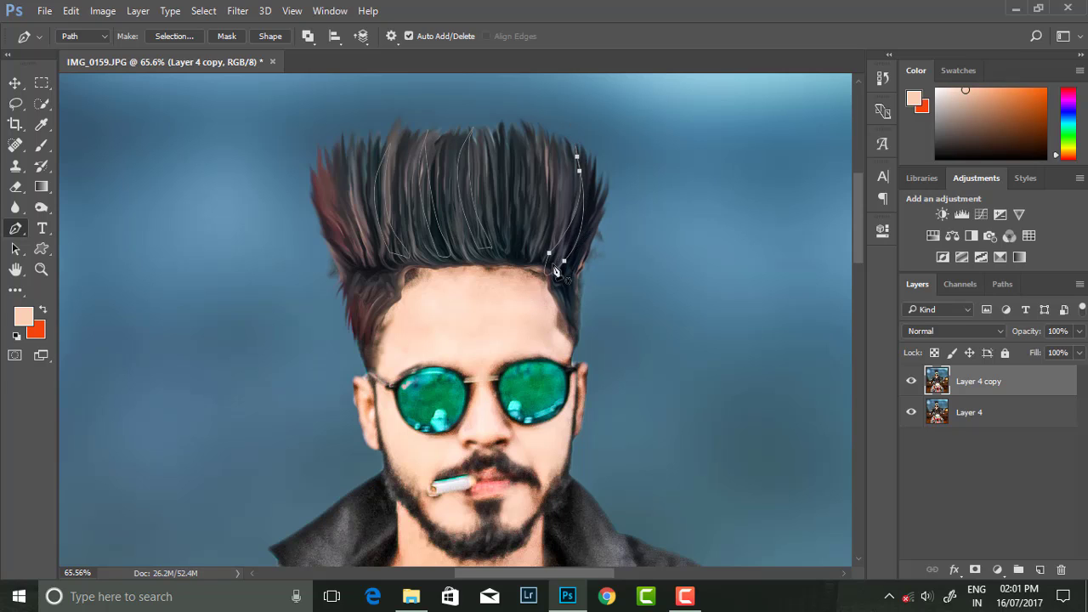
{"action": "left_click", "coordinate": [345, 249]}
{"action": "left_click_drag", "start_coordinate": [345, 249], "coordinate": [346, 260]}
Step: Convert the hair strand paths into a selection with Make Selection
{"action": "right_click", "coordinate": [373, 150]}
{"action": "key", "text": "Escape"}
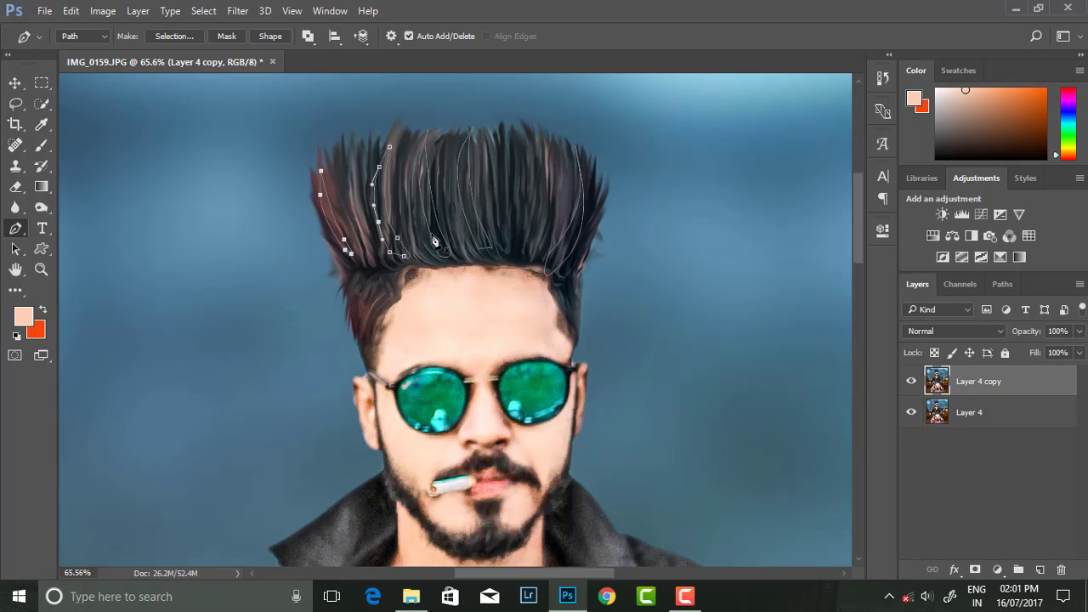
{"action": "right_click", "coordinate": [434, 153]}
{"action": "key", "text": "Escape"}
{"action": "right_click", "coordinate": [565, 152]}
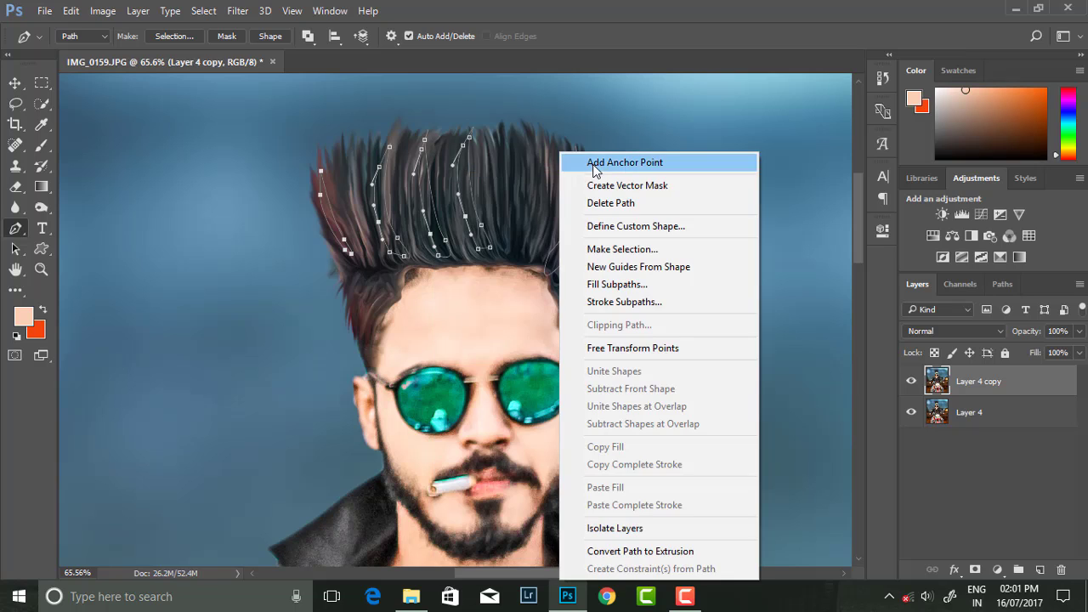
{"action": "right_click", "coordinate": [572, 174]}
{"action": "left_click", "coordinate": [621, 249]}
Step: Confirm the selection and apply Color Balance +57/-17/-18 to redden the strands
{"action": "left_click", "coordinate": [629, 163]}
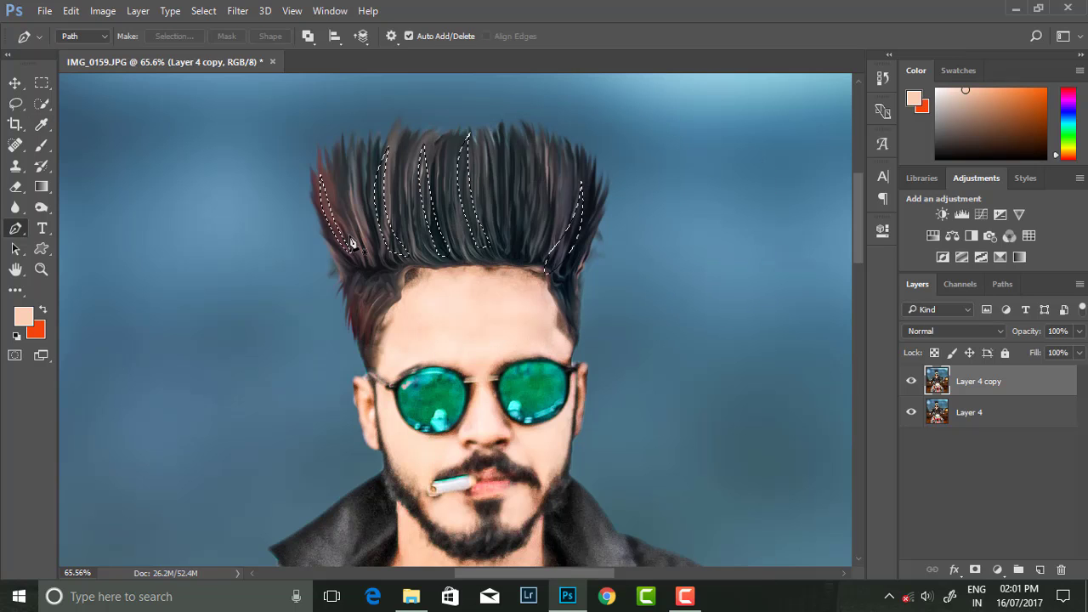
{"action": "left_click", "coordinate": [100, 11]}
{"action": "left_click", "coordinate": [340, 150]}
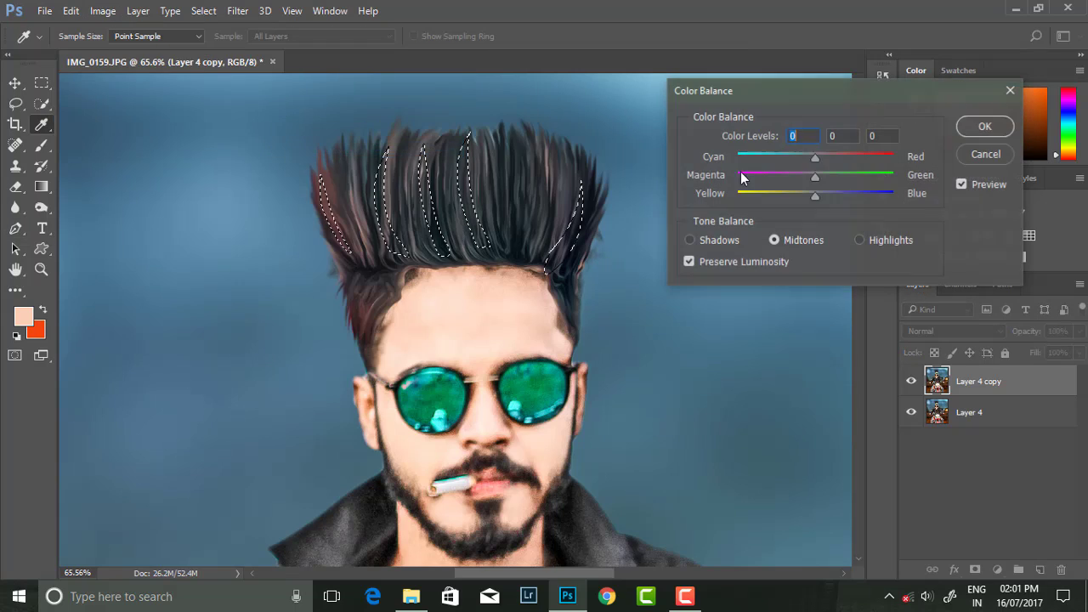
{"action": "mouse_move", "coordinate": [816, 158]}
{"action": "left_mouse_down"}
{"action": "mouse_move", "coordinate": [835, 160]}
{"action": "mouse_move", "coordinate": [802, 177]}
{"action": "left_mouse_up"}
{"action": "left_click_drag", "start_coordinate": [815, 195], "coordinate": [793, 200]}
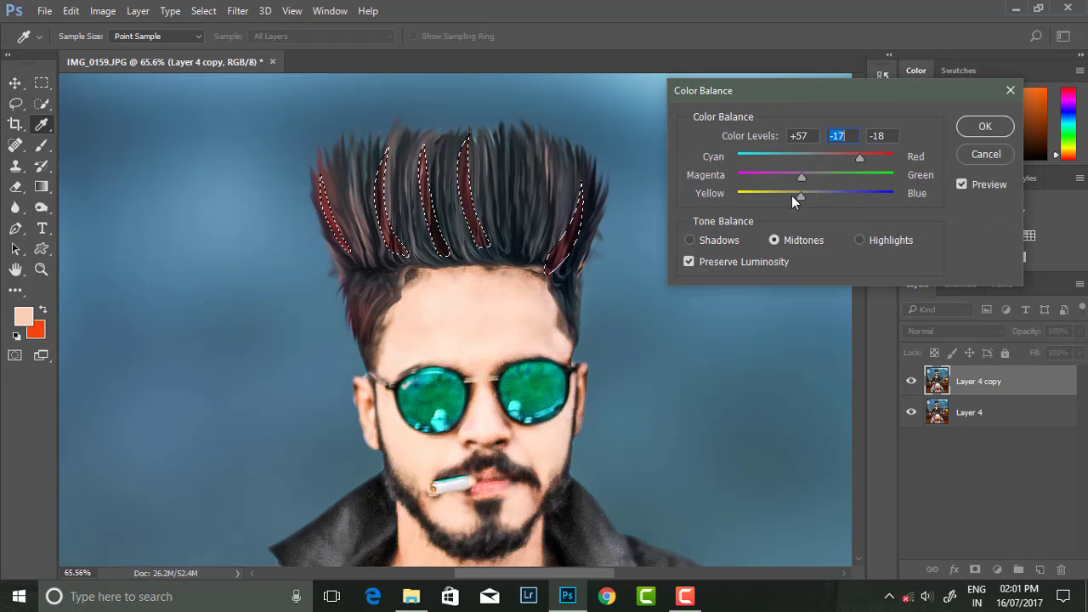
{"action": "left_click", "coordinate": [985, 126]}
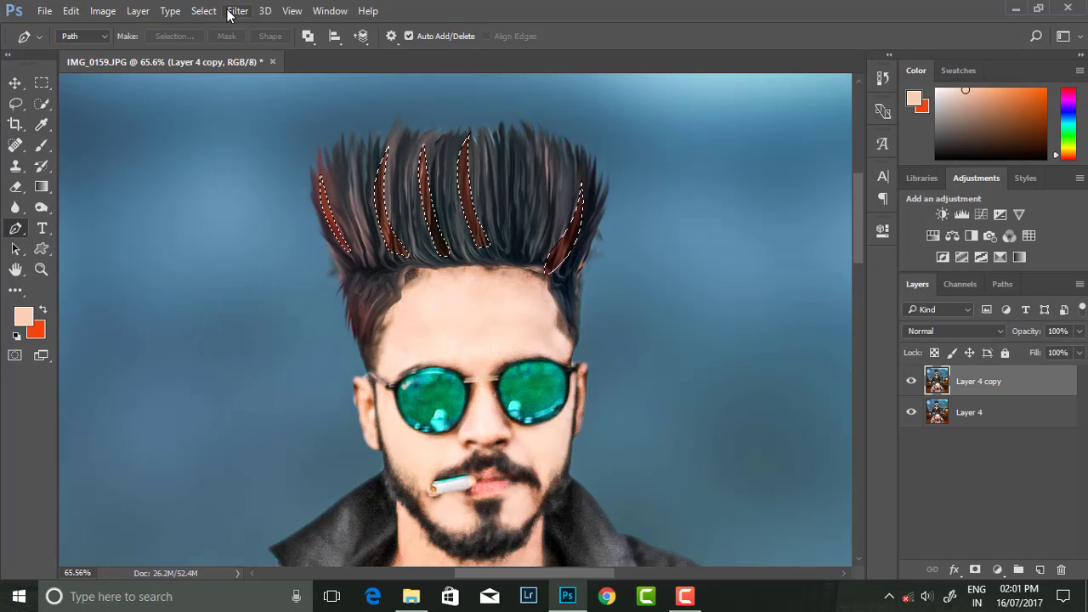
Step: Camera Raw the strands: Whites +69, Clarity +24, Highlights +28, Temperature +4
{"action": "left_click", "coordinate": [237, 10]}
{"action": "left_click", "coordinate": [297, 103]}
{"action": "left_click", "coordinate": [860, 425]}
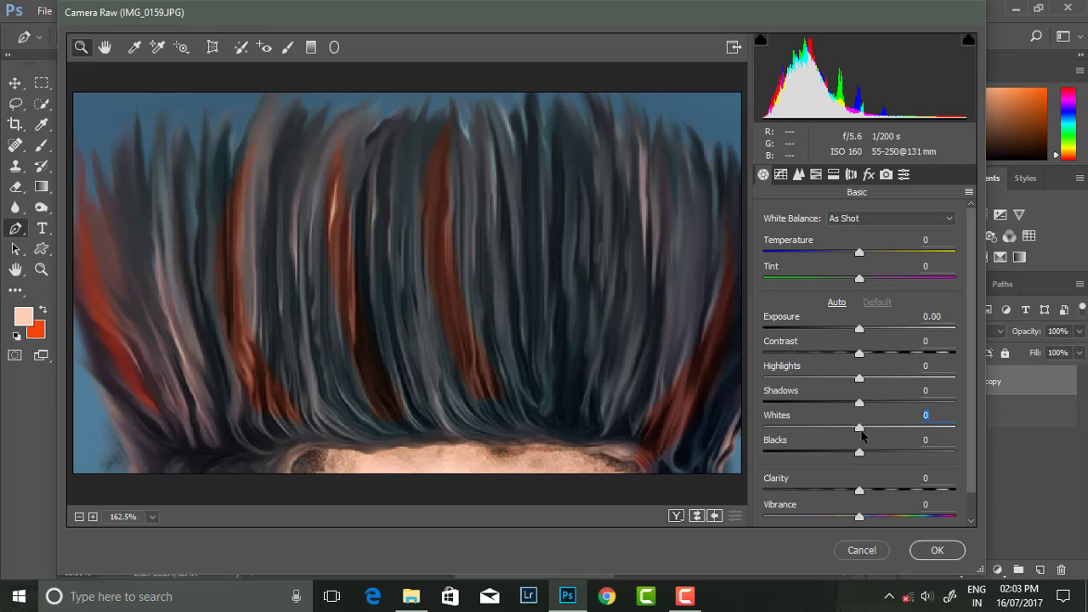
{"action": "left_click_drag", "start_coordinate": [860, 427], "coordinate": [914, 427]}
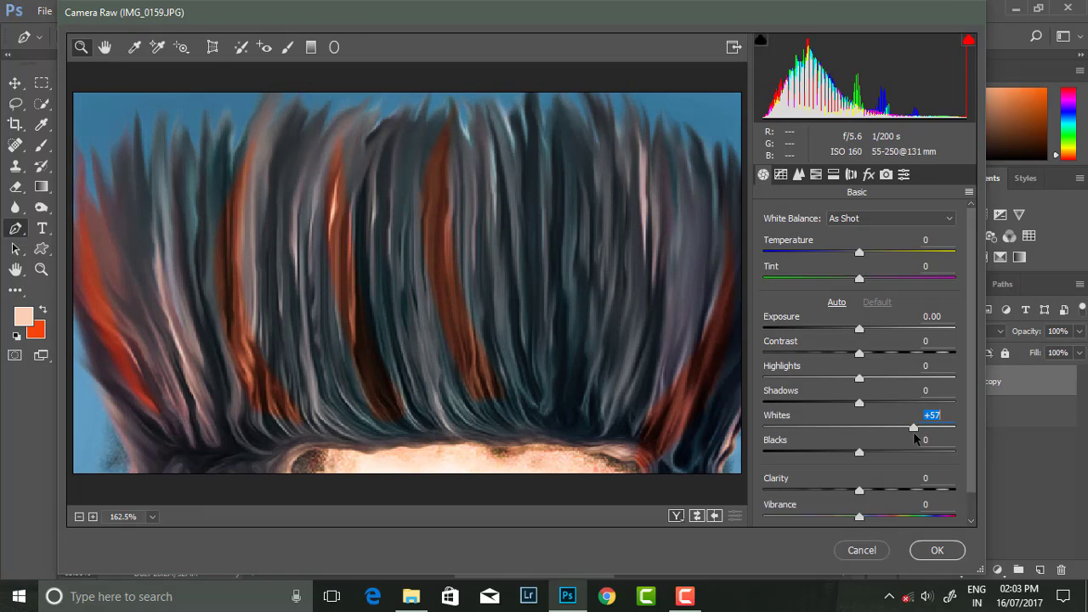
{"action": "left_click_drag", "start_coordinate": [914, 430], "coordinate": [926, 428]}
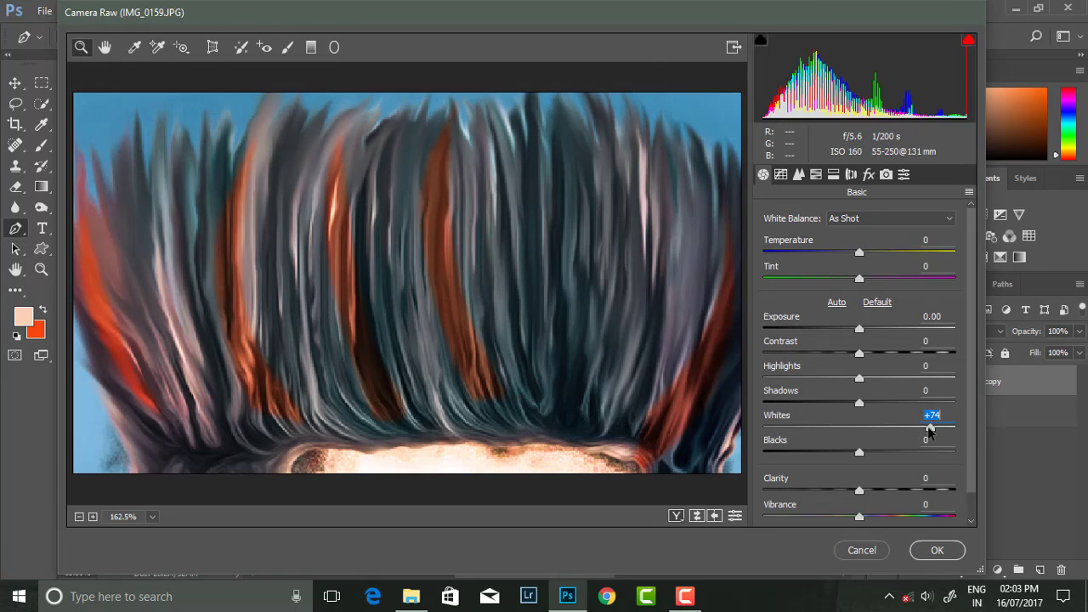
{"action": "left_click_drag", "start_coordinate": [860, 491], "coordinate": [882, 491]}
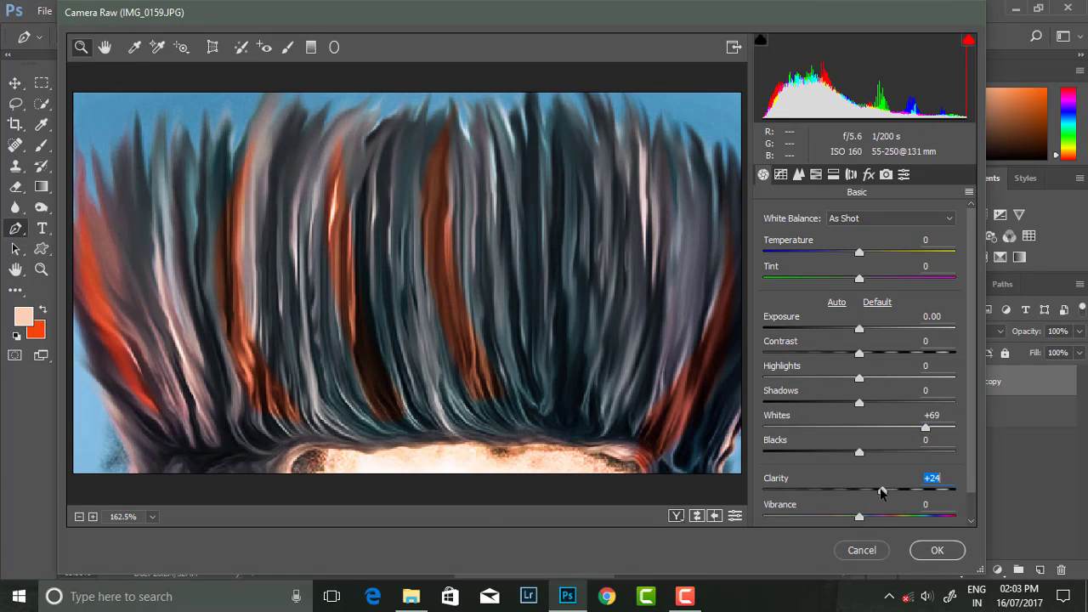
{"action": "left_click_drag", "start_coordinate": [860, 377], "coordinate": [886, 378]}
{"action": "left_click_drag", "start_coordinate": [860, 251], "coordinate": [862, 252]}
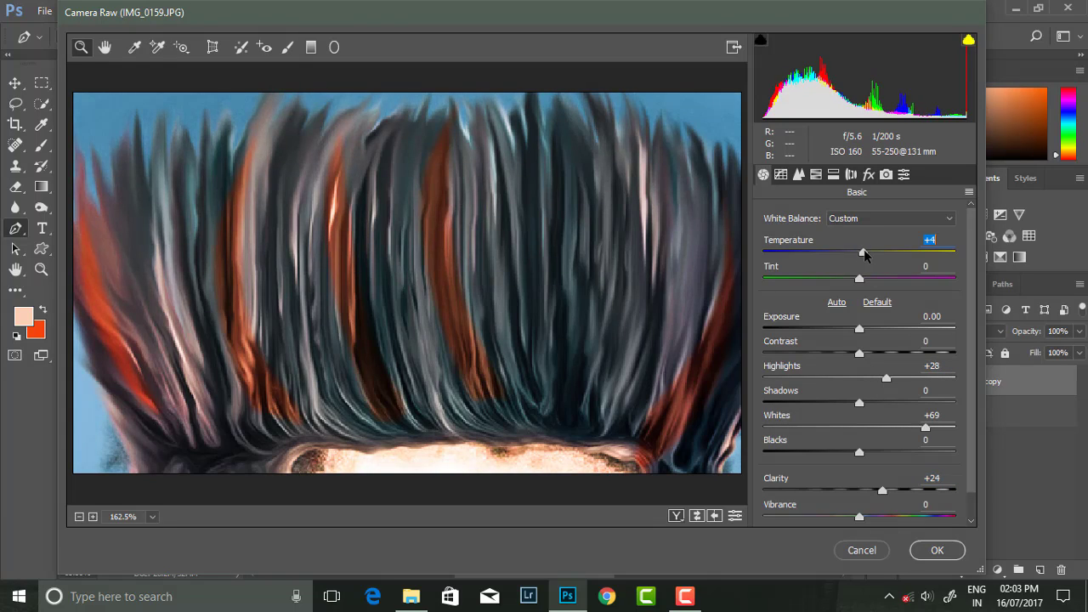
{"action": "left_click", "coordinate": [937, 550]}
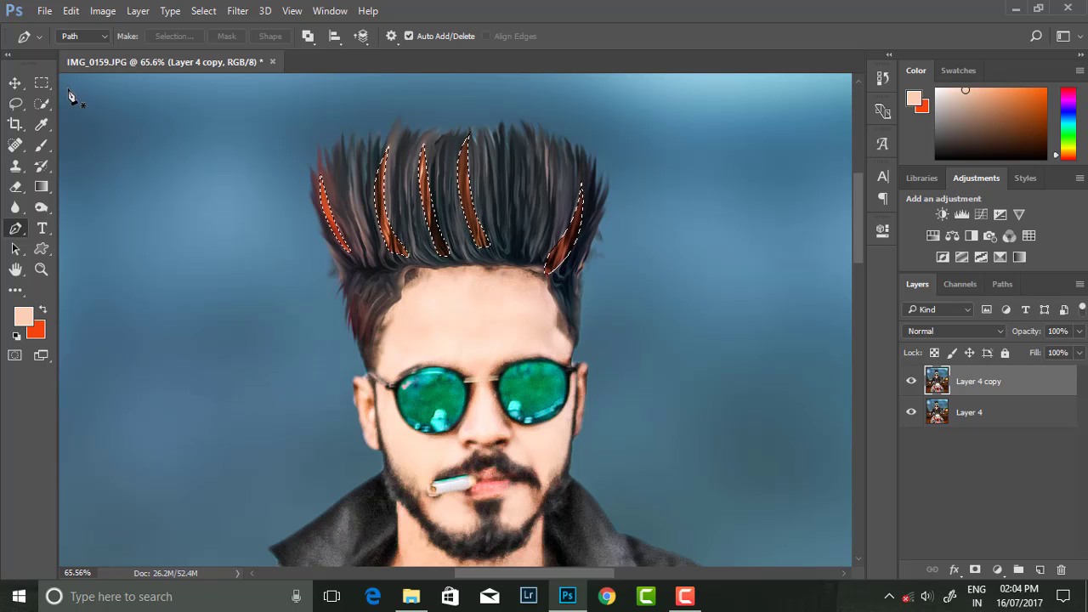
Step: Clear the selection from the hair strands
{"action": "key", "text": "m"}
{"action": "key", "text": "ctrl+d"}
{"action": "scroll", "coordinate": [397, 204], "scroll_direction": "down", "scroll_amount": 5}
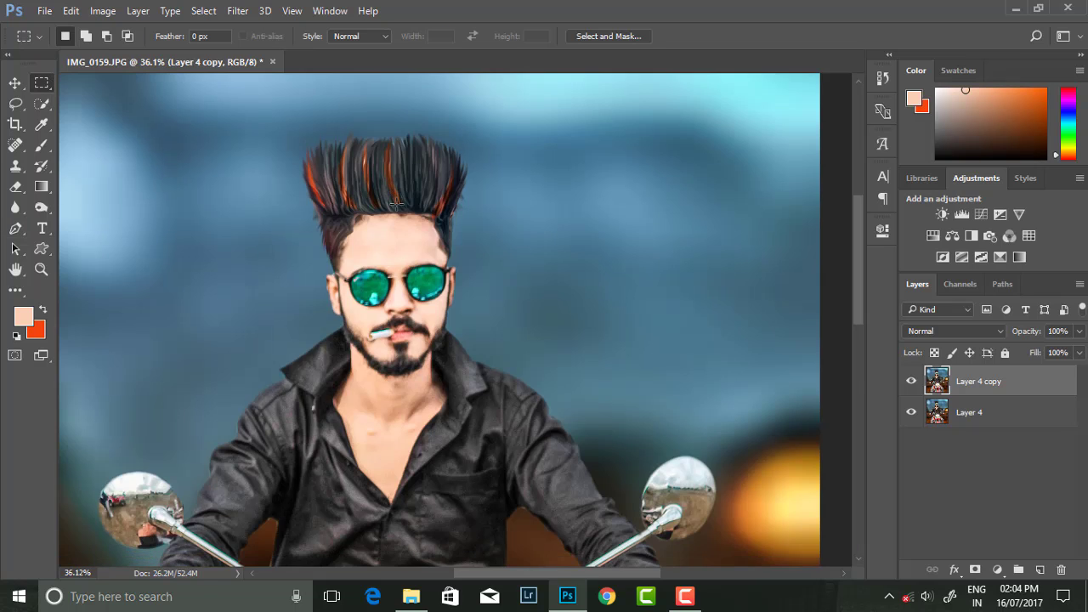
{"action": "scroll", "coordinate": [398, 204], "scroll_direction": "down", "scroll_amount": 1}
{"action": "scroll", "coordinate": [517, 177], "scroll_direction": "up", "scroll_amount": 1}
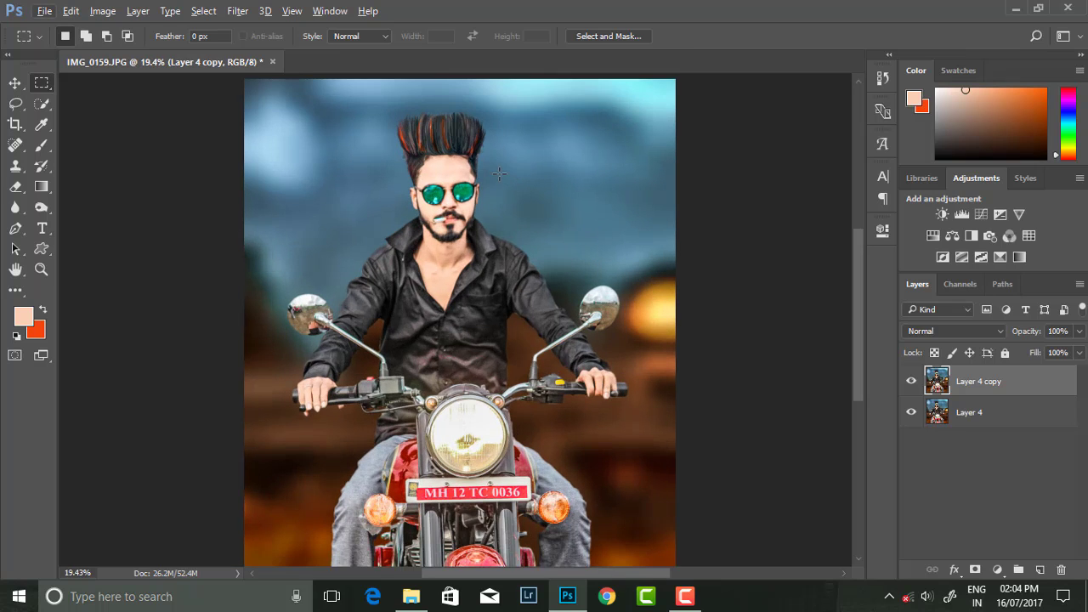
Step: Merge Visible on the layers, then launch Nik Color Efex Pro 4 from the Filter menu
{"action": "scroll", "coordinate": [520, 164], "scroll_direction": "down", "scroll_amount": 1}
{"action": "right_click", "coordinate": [1043, 391]}
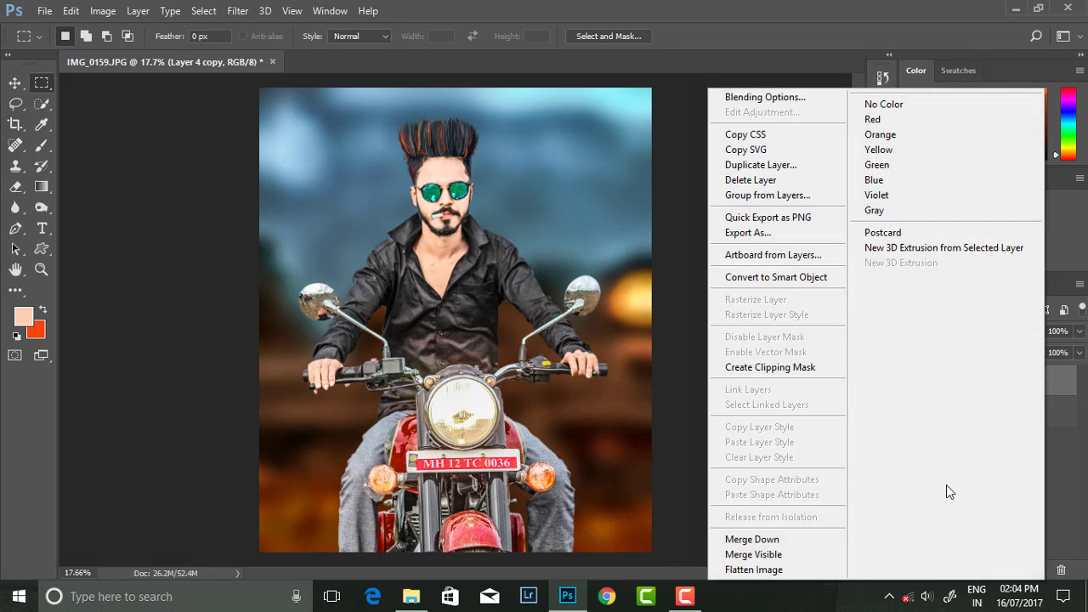
{"action": "left_click", "coordinate": [753, 551]}
{"action": "left_click", "coordinate": [237, 10]}
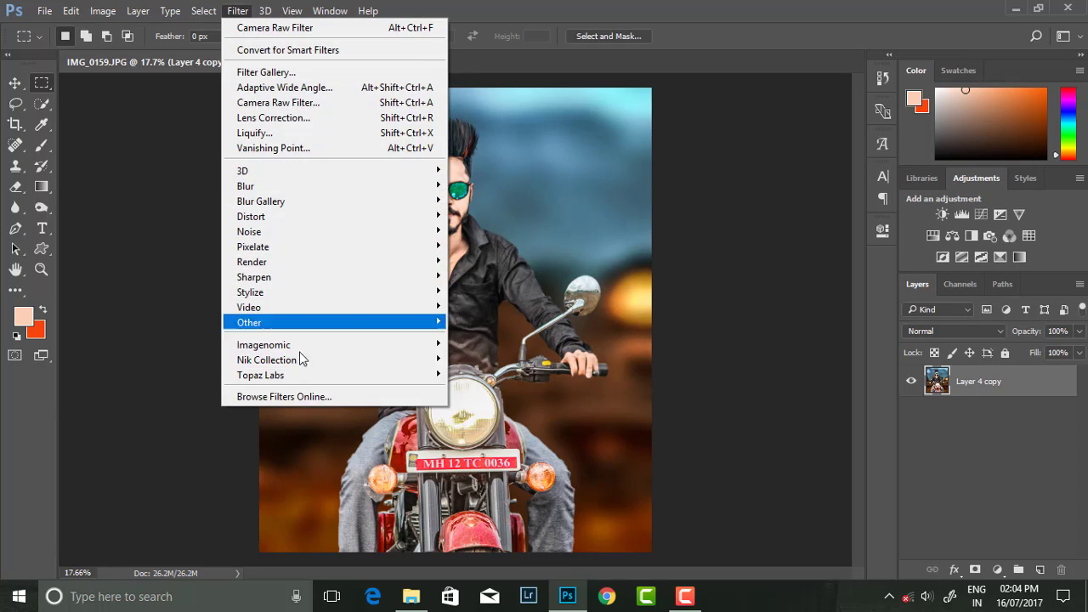
{"action": "left_click", "coordinate": [498, 371]}
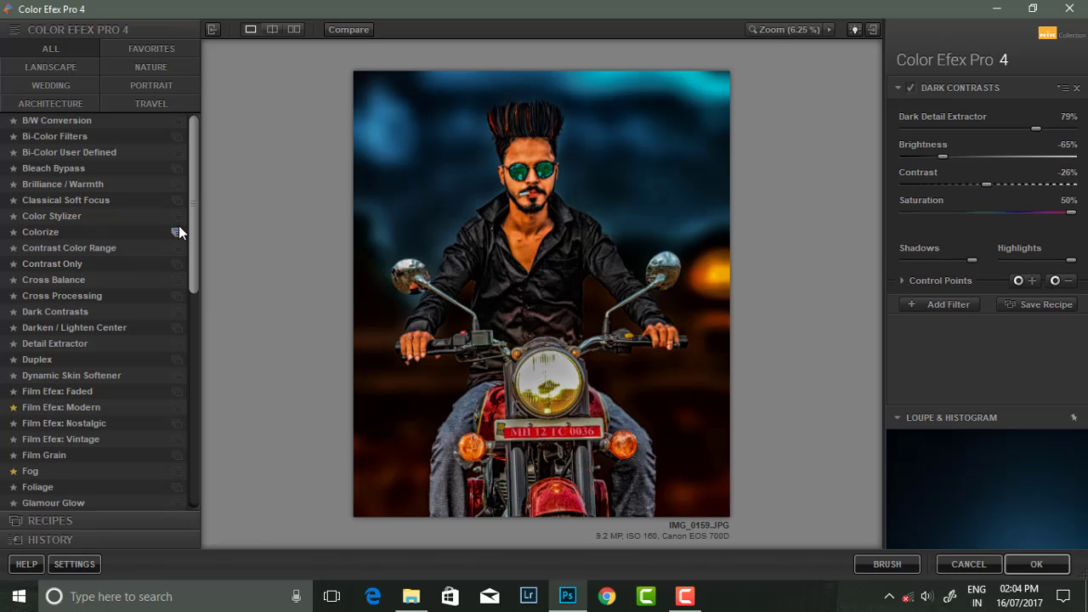
Step: Apply Tonal Contrast with Highlights -72% and Midtones 33%, then add a second filter slot
{"action": "left_click_drag", "start_coordinate": [194, 234], "coordinate": [169, 460]}
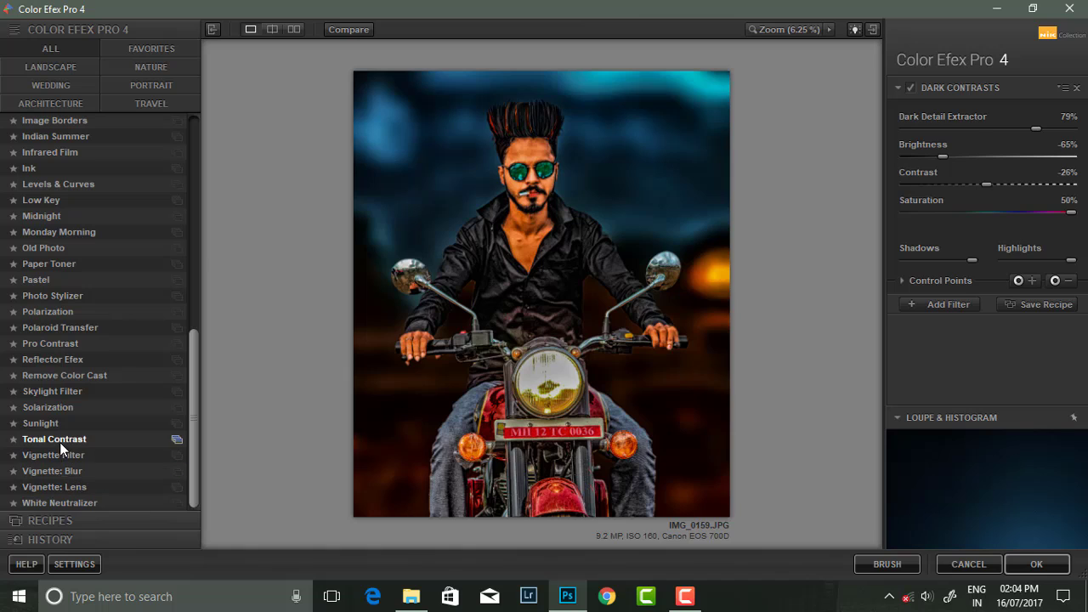
{"action": "left_click", "coordinate": [57, 440]}
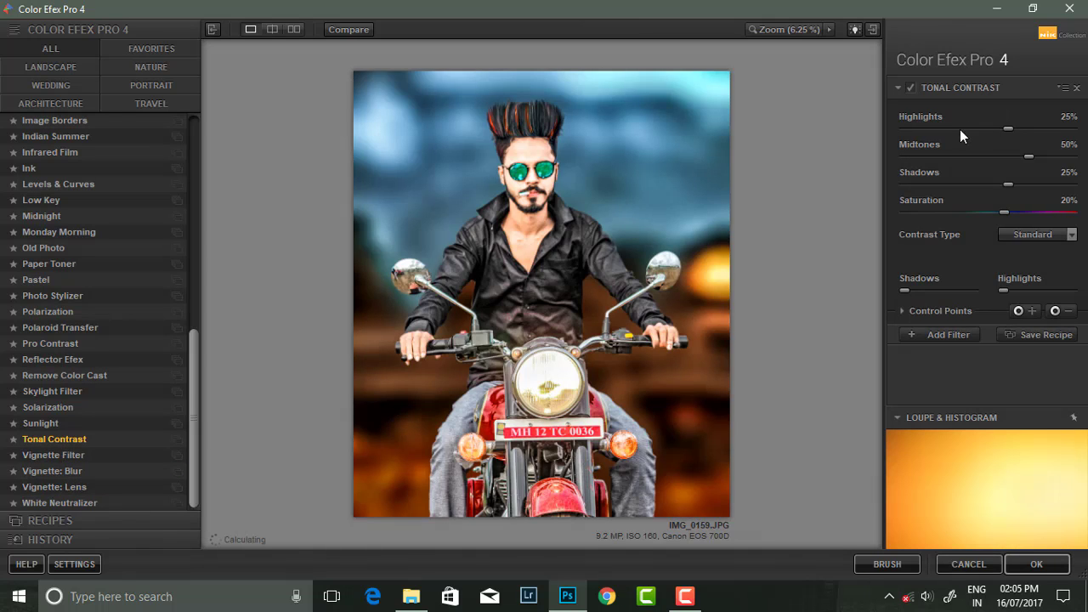
{"action": "left_click_drag", "start_coordinate": [960, 129], "coordinate": [944, 128]}
{"action": "left_click", "coordinate": [910, 87]}
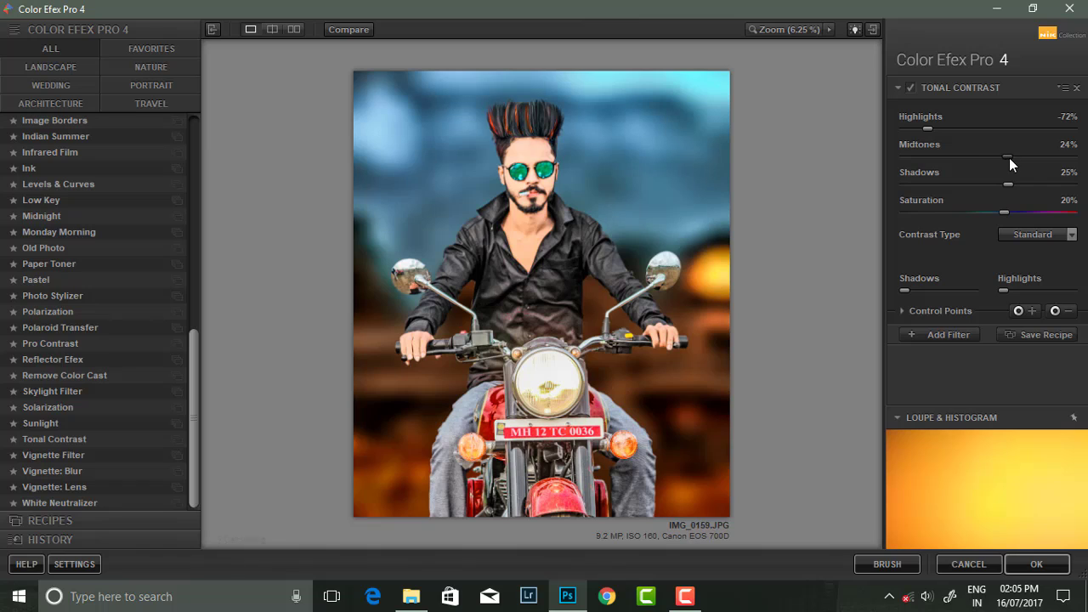
{"action": "left_click_drag", "start_coordinate": [1009, 157], "coordinate": [1017, 153]}
{"action": "left_click", "coordinate": [949, 333]}
Step: Choose Dark Contrasts as the second filter and place a control point on the rider's face
{"action": "scroll", "coordinate": [159, 224], "scroll_direction": "up", "scroll_amount": 1}
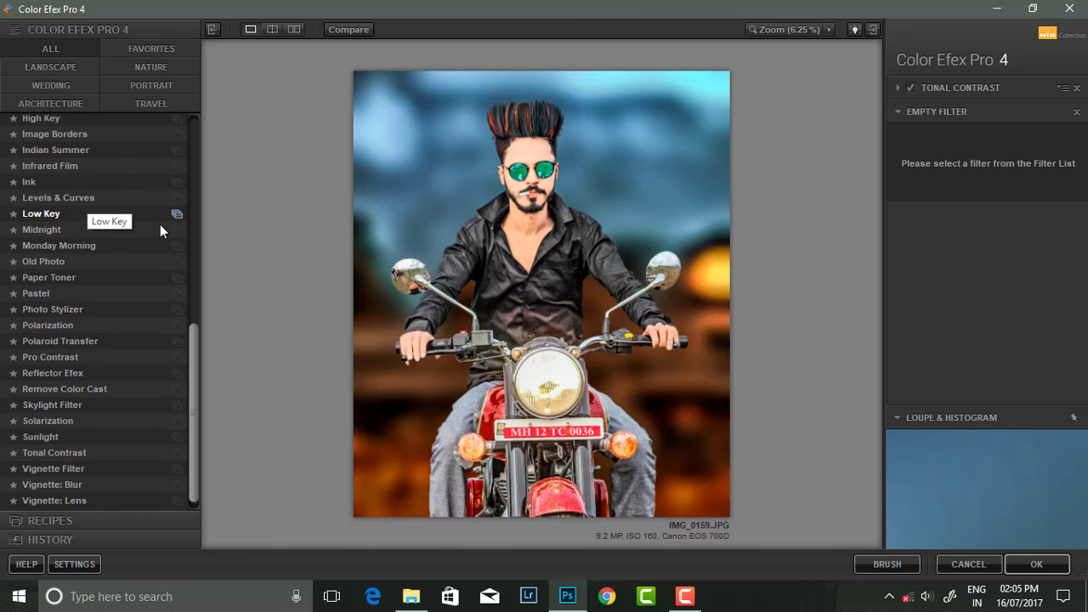
{"action": "scroll", "coordinate": [188, 317], "scroll_direction": "up", "scroll_amount": 5}
{"action": "left_click_drag", "start_coordinate": [188, 310], "coordinate": [192, 168]}
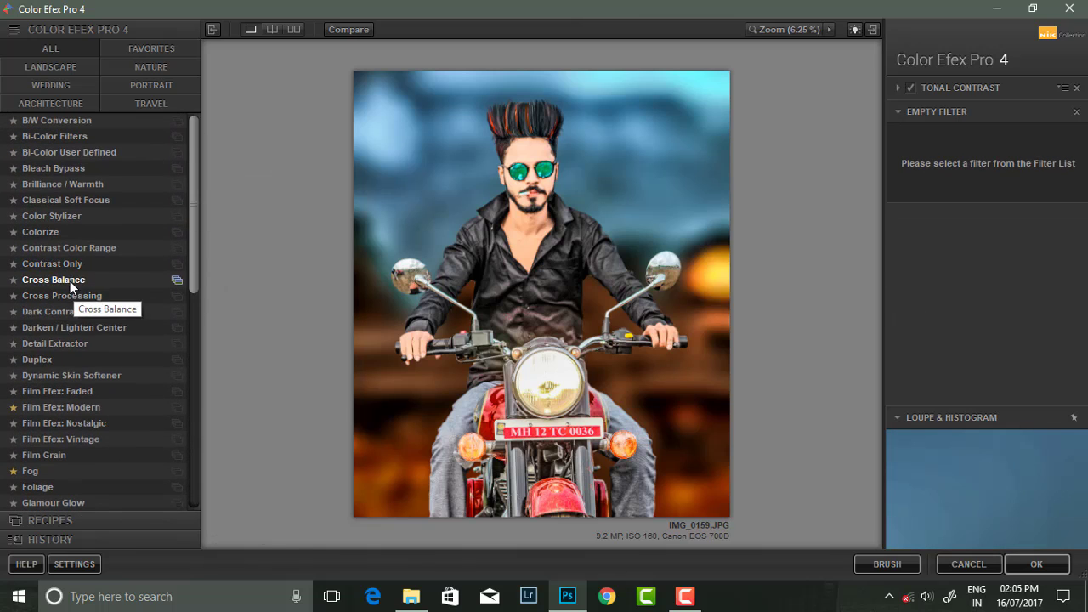
{"action": "left_click", "coordinate": [93, 311]}
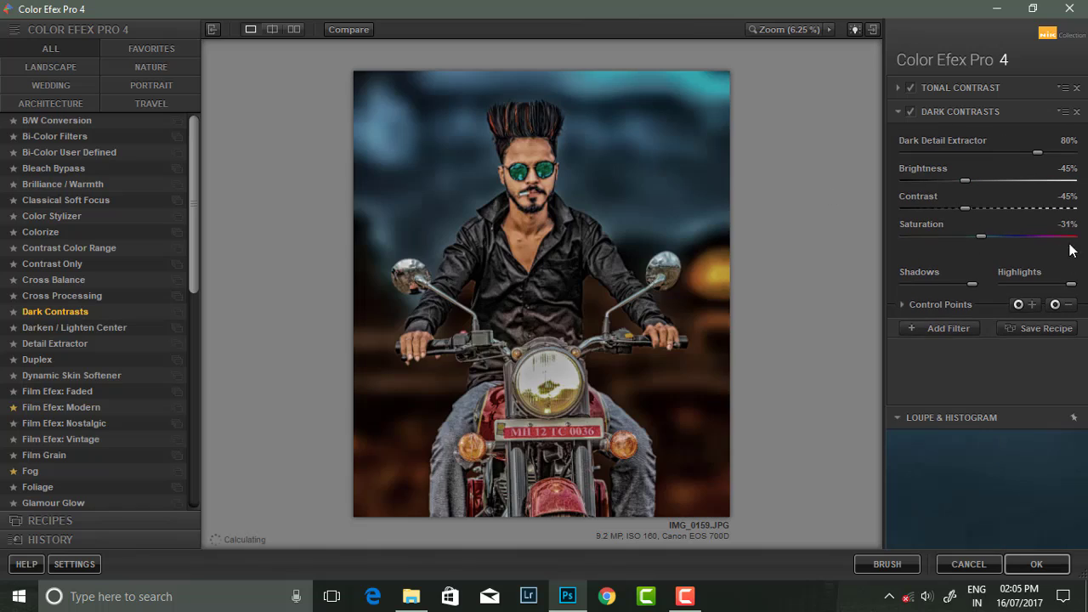
{"action": "left_click", "coordinate": [1057, 306]}
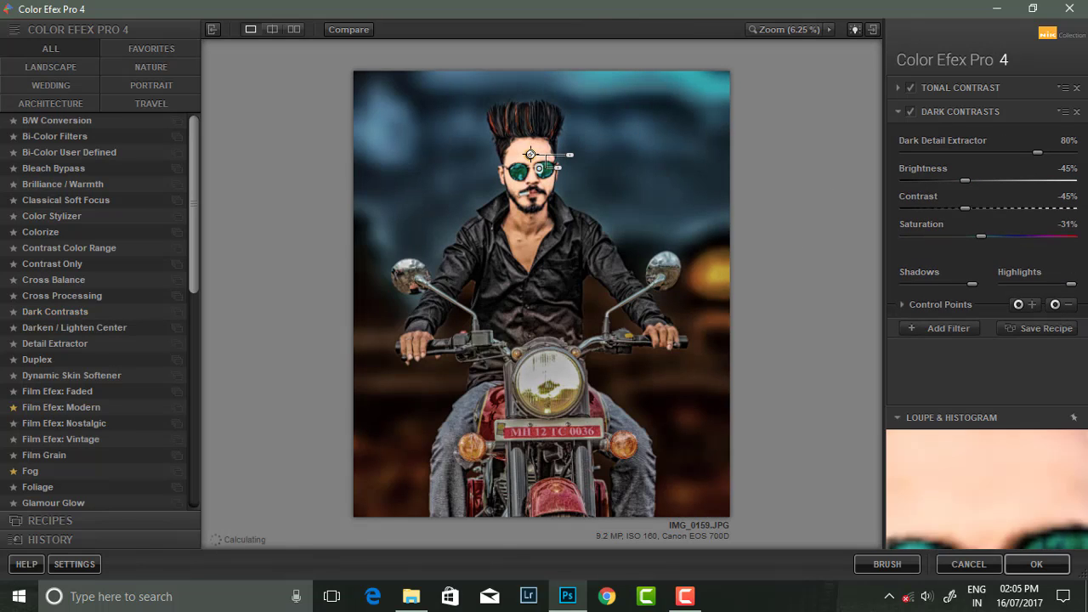
{"action": "left_click", "coordinate": [524, 219]}
{"action": "left_click_drag", "start_coordinate": [526, 219], "coordinate": [531, 125]}
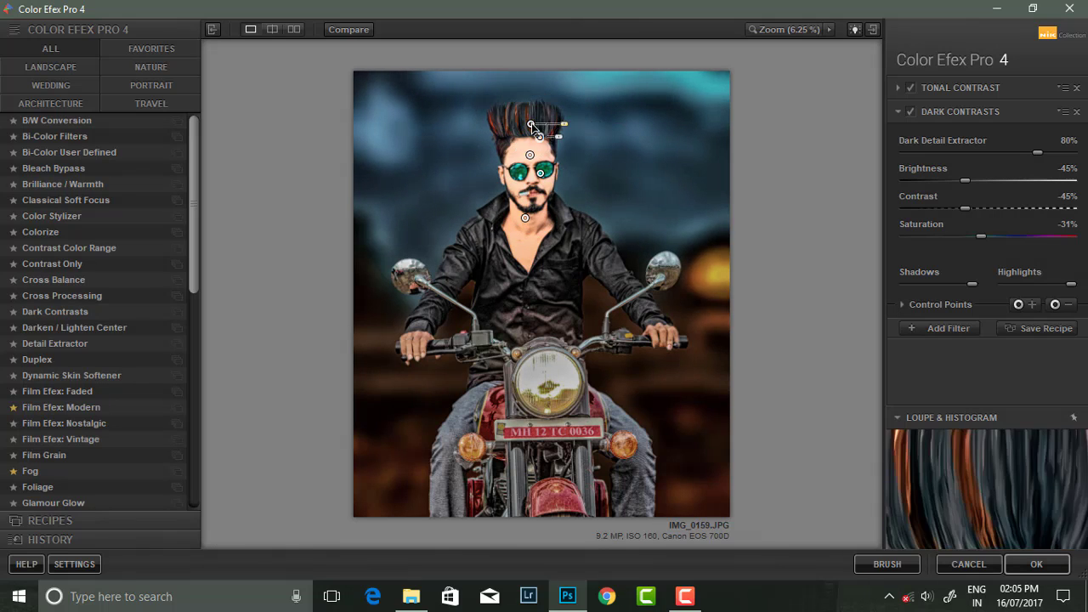
Step: Add control points on hands and headlight, set Brightness -35%, Dark Detail ~70%, and apply
{"action": "left_click", "coordinate": [418, 351]}
{"action": "left_click", "coordinate": [671, 337]}
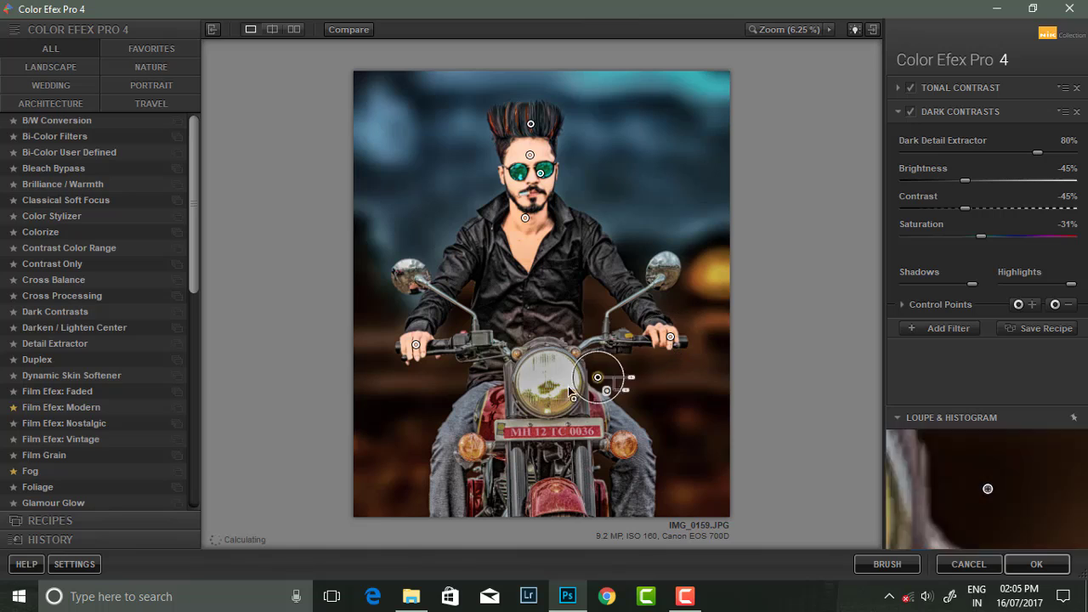
{"action": "left_click", "coordinate": [541, 385]}
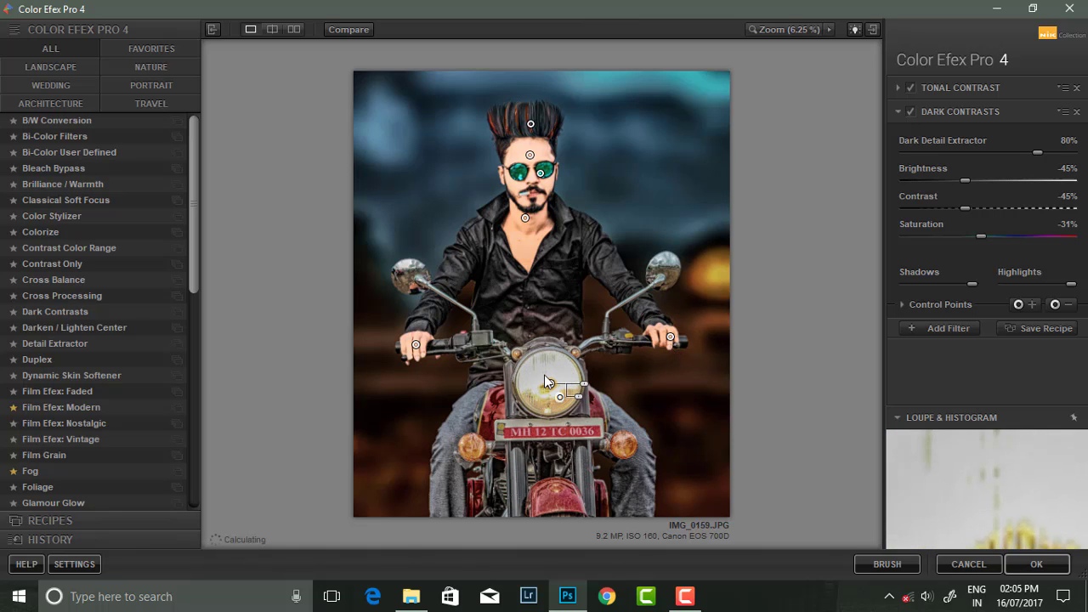
{"action": "left_click_drag", "start_coordinate": [542, 385], "coordinate": [552, 384]}
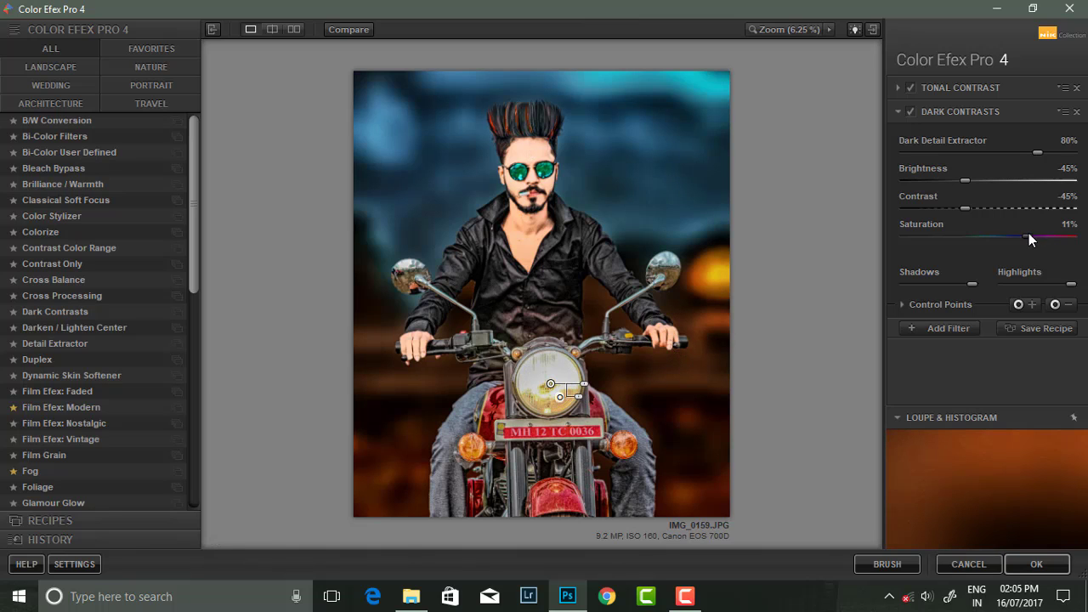
{"action": "left_click_drag", "start_coordinate": [965, 181], "coordinate": [979, 181]}
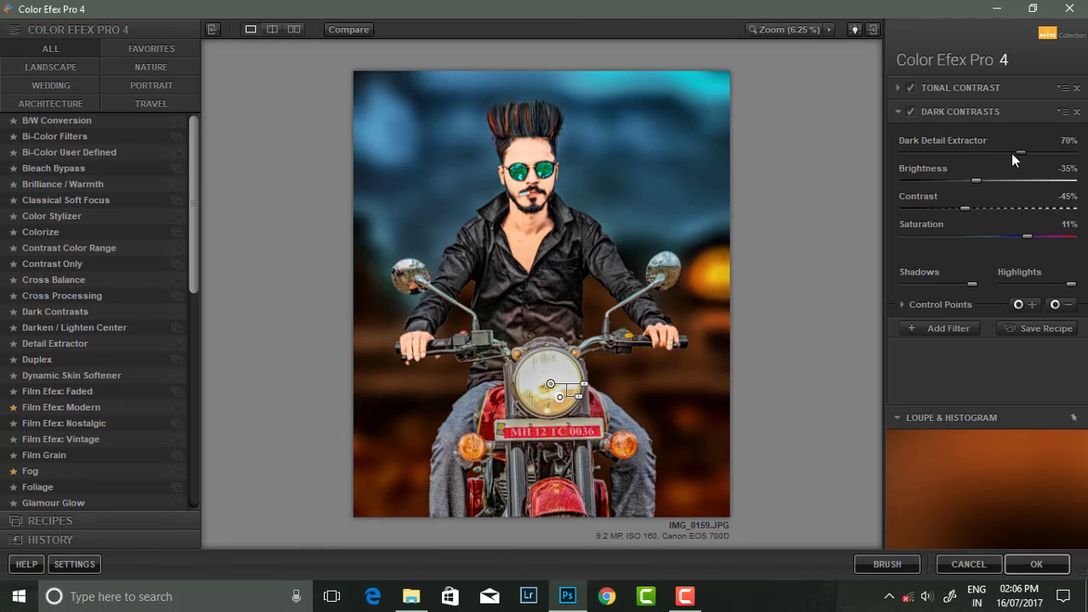
{"action": "left_click_drag", "start_coordinate": [1013, 151], "coordinate": [1024, 148]}
{"action": "left_click", "coordinate": [1035, 561]}
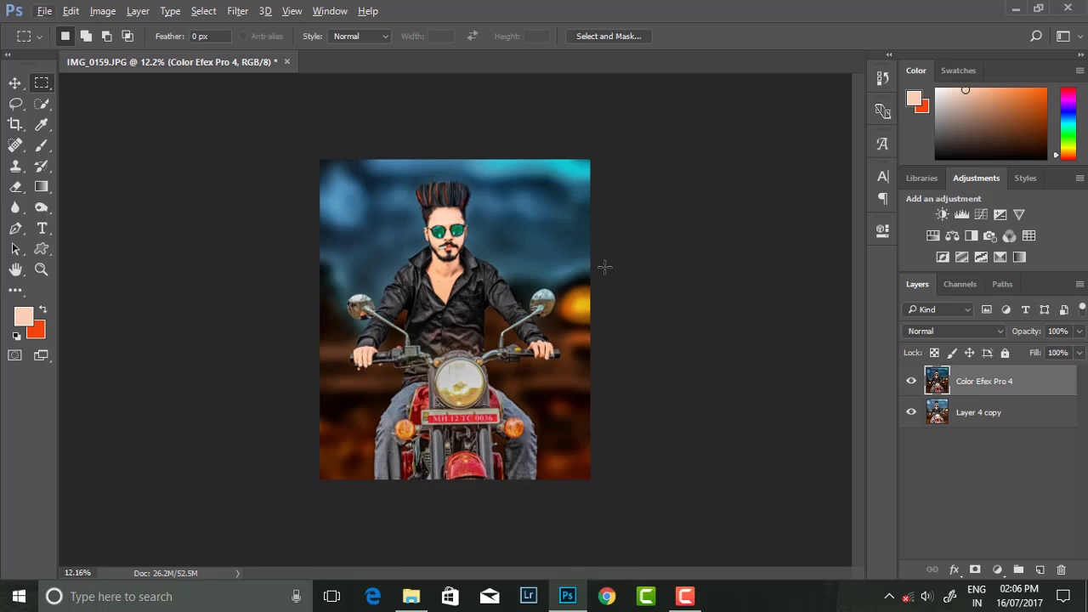
Step: Compare the Color Efex layer at about 96% opacity, then merge it into Layer 4 copy
{"action": "key", "text": "ctrl+0"}
{"action": "mouse_move", "coordinate": [1081, 333]}
{"action": "left_mouse_down"}
{"action": "mouse_move", "coordinate": [1055, 353]}
{"action": "mouse_move", "coordinate": [1069, 355]}
{"action": "left_mouse_up"}
{"action": "scroll", "coordinate": [766, 327], "scroll_direction": "down", "scroll_amount": 1}
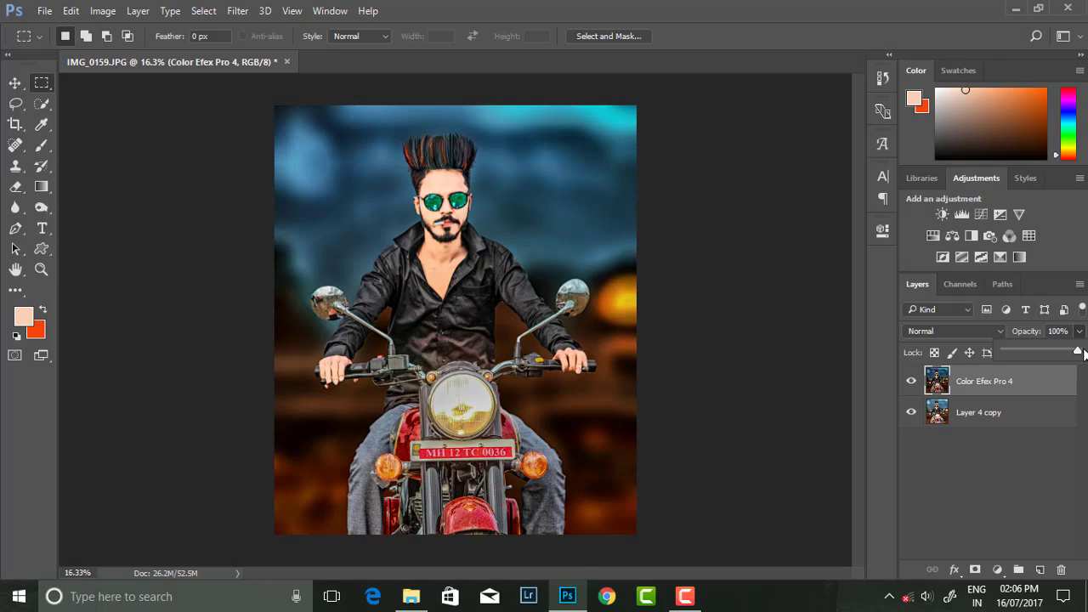
{"action": "left_click_drag", "start_coordinate": [1068, 351], "coordinate": [1075, 352]}
{"action": "right_click", "coordinate": [1025, 408]}
{"action": "left_click", "coordinate": [749, 553]}
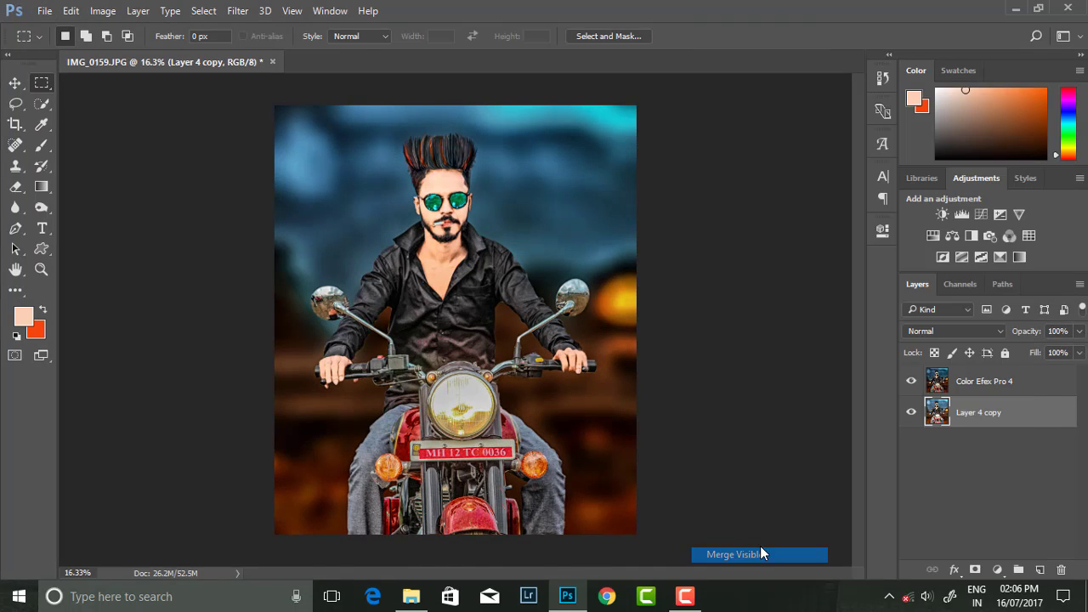
{"action": "left_click", "coordinate": [237, 10]}
{"action": "left_click", "coordinate": [255, 133]}
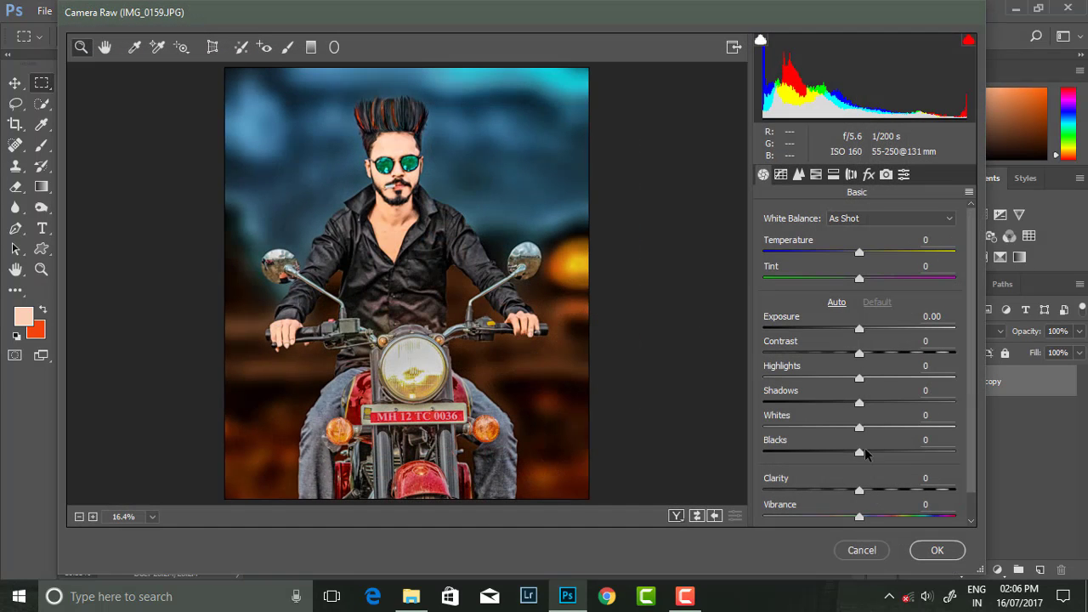
Step: In Camera Raw's Basic panel, lift Shadows to +22 and Blacks to +15
{"action": "left_click_drag", "start_coordinate": [865, 451], "coordinate": [901, 451]}
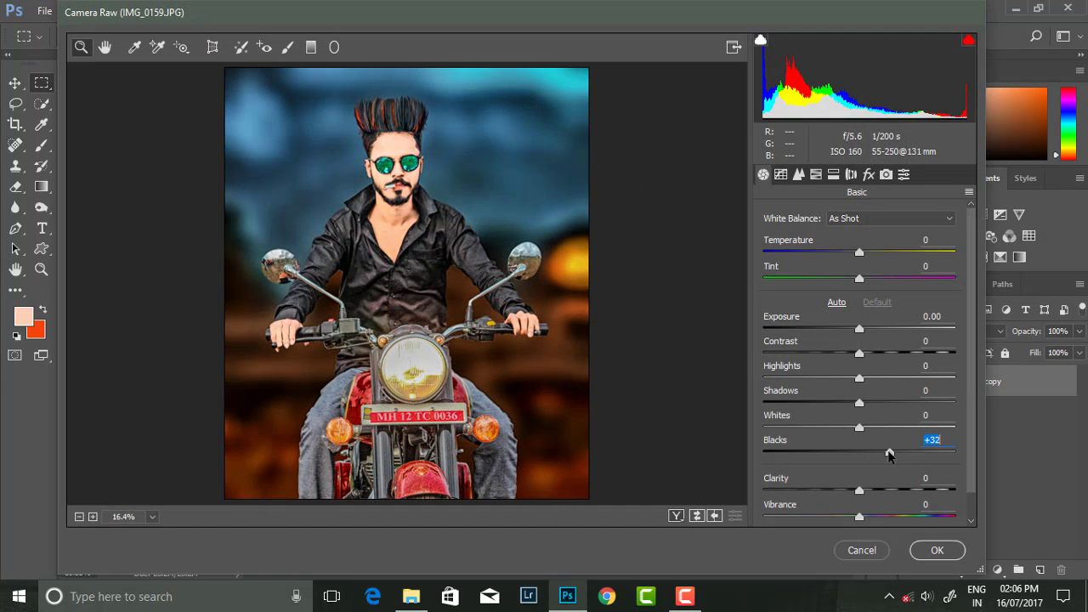
{"action": "mouse_move", "coordinate": [864, 404]}
{"action": "left_mouse_down"}
{"action": "mouse_move", "coordinate": [894, 403]}
{"action": "mouse_move", "coordinate": [883, 405]}
{"action": "left_mouse_up"}
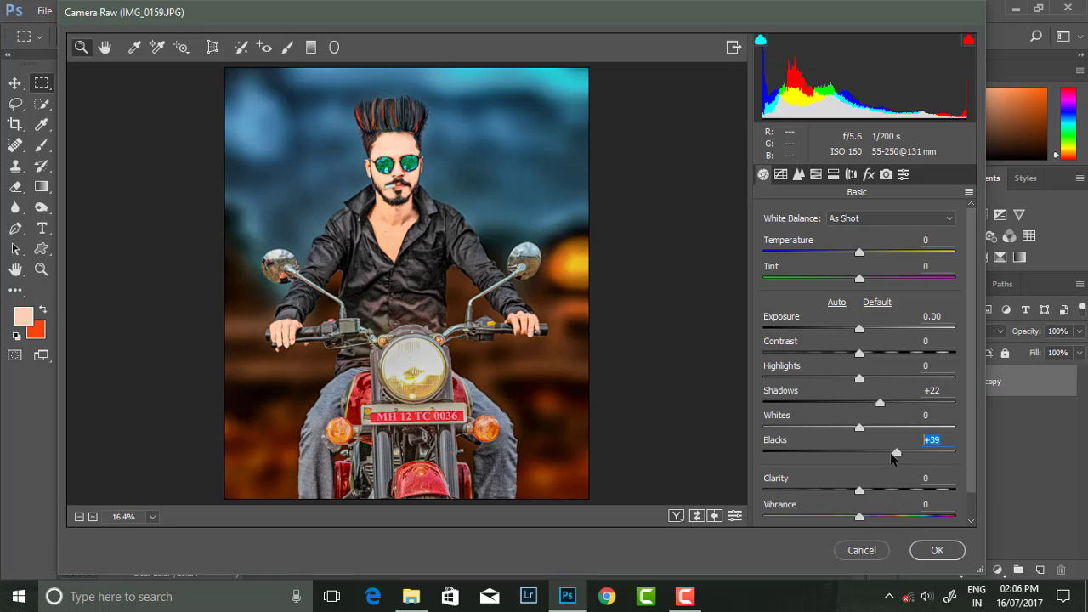
{"action": "mouse_move", "coordinate": [891, 452]}
{"action": "left_mouse_down"}
{"action": "mouse_move", "coordinate": [874, 456]}
{"action": "mouse_move", "coordinate": [875, 491]}
{"action": "left_mouse_up"}
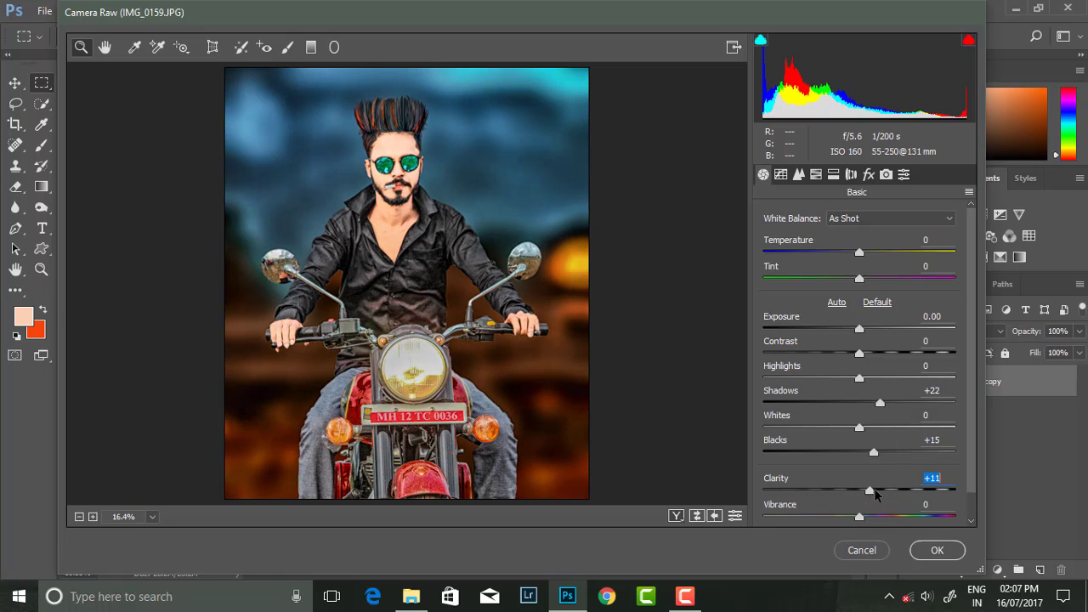
{"action": "left_click", "coordinate": [489, 317], "text": "alt"}
{"action": "left_click", "coordinate": [364, 226]}
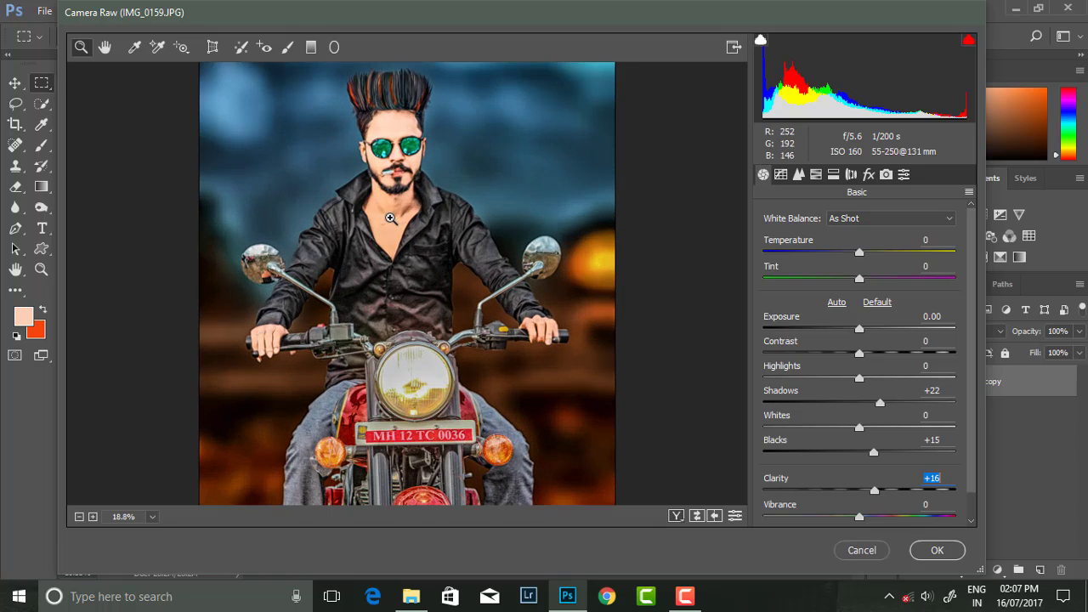
Step: Add light sharpening, luminance noise reduction and an edge-darkening vignette
{"action": "left_click", "coordinate": [798, 174]}
{"action": "left_click_drag", "start_coordinate": [764, 239], "coordinate": [796, 240]}
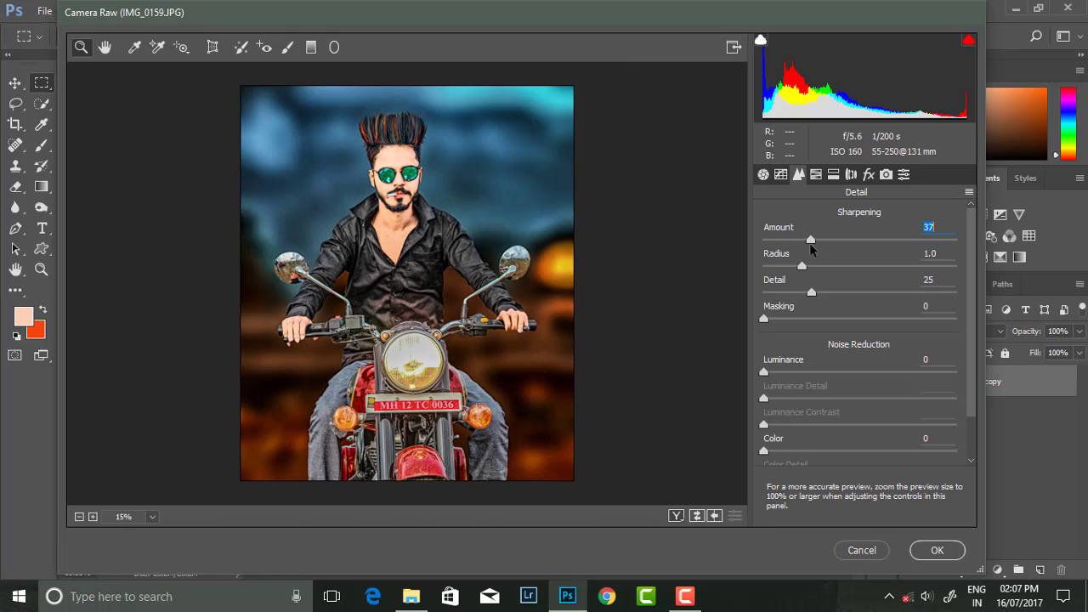
{"action": "mouse_move", "coordinate": [764, 372]}
{"action": "left_mouse_down"}
{"action": "mouse_move", "coordinate": [800, 374]}
{"action": "mouse_move", "coordinate": [777, 379]}
{"action": "left_mouse_up"}
{"action": "left_click", "coordinate": [869, 174]}
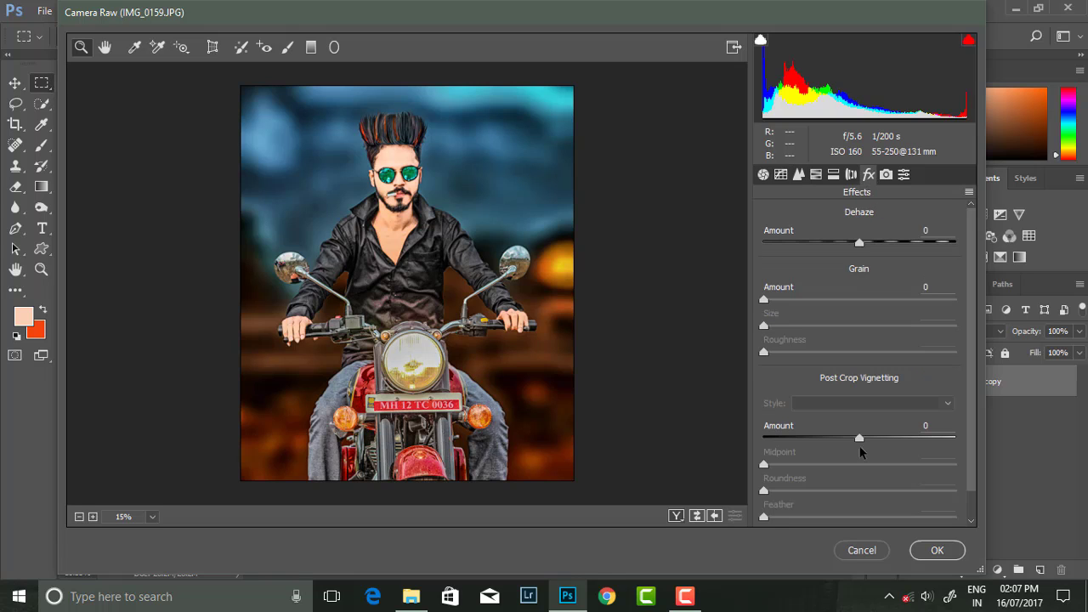
{"action": "mouse_move", "coordinate": [860, 445]}
{"action": "left_mouse_down"}
{"action": "mouse_move", "coordinate": [830, 446]}
{"action": "mouse_move", "coordinate": [847, 447]}
{"action": "left_mouse_up"}
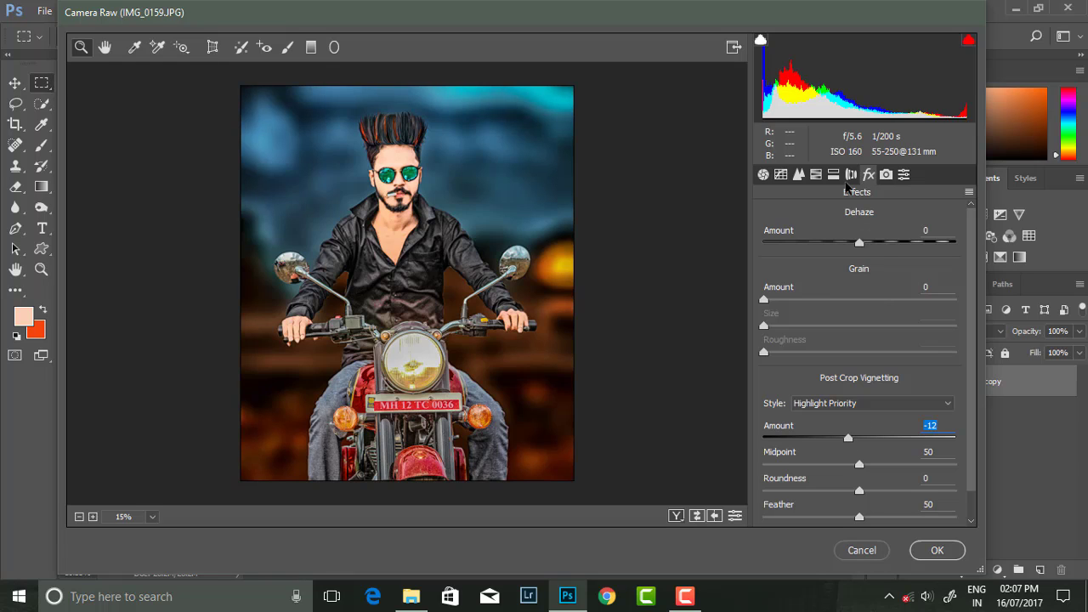
Step: In HSL, slightly desaturate Oranges, boost Reds saturation to +25 and cut Blues to -68
{"action": "left_click", "coordinate": [816, 175]}
{"action": "left_click", "coordinate": [883, 241]}
{"action": "left_click", "coordinate": [821, 241]}
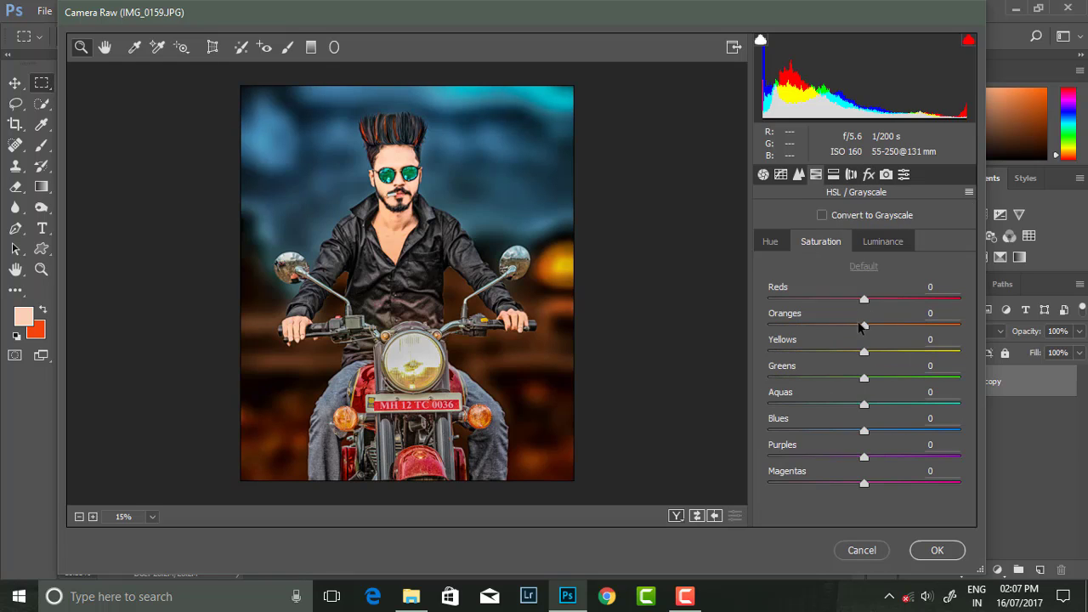
{"action": "left_click_drag", "start_coordinate": [864, 326], "coordinate": [857, 326]}
{"action": "left_click", "coordinate": [881, 245]}
{"action": "left_click", "coordinate": [833, 242]}
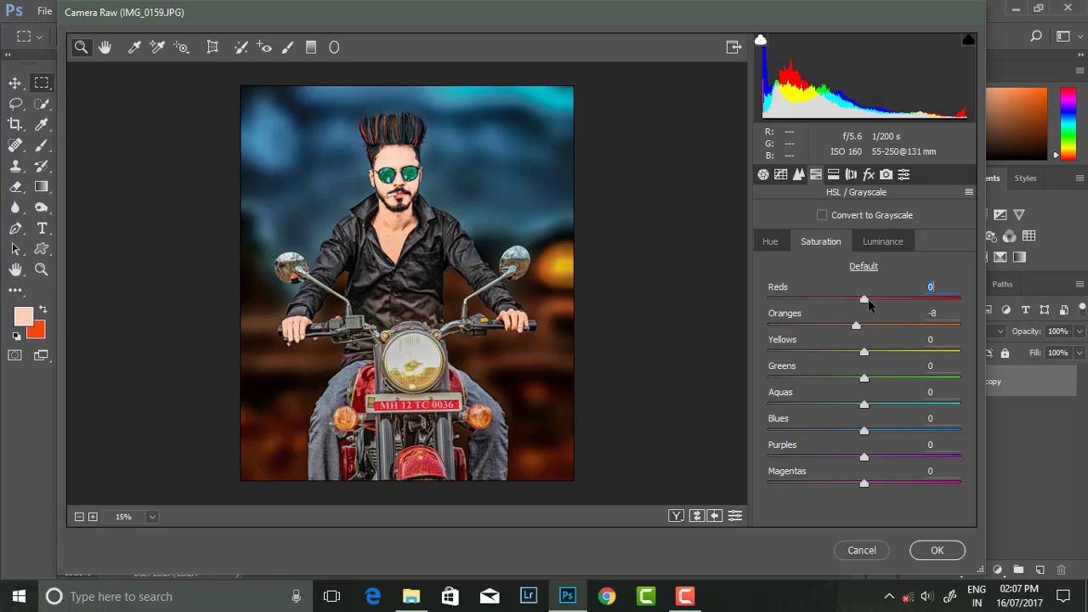
{"action": "left_click_drag", "start_coordinate": [868, 299], "coordinate": [914, 305]}
{"action": "left_click_drag", "start_coordinate": [863, 431], "coordinate": [806, 431]}
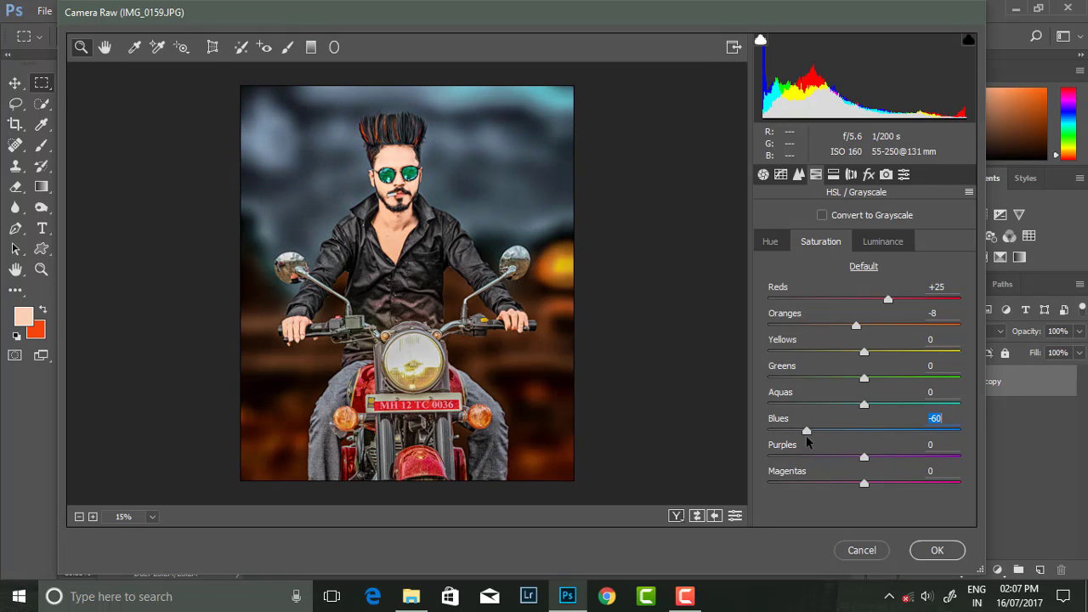
{"action": "left_click_drag", "start_coordinate": [799, 435], "coordinate": [798, 436]}
Step: Reset Highlights to zero, raise Clarity to +24 and apply the Camera Raw grade
{"action": "left_click", "coordinate": [833, 175]}
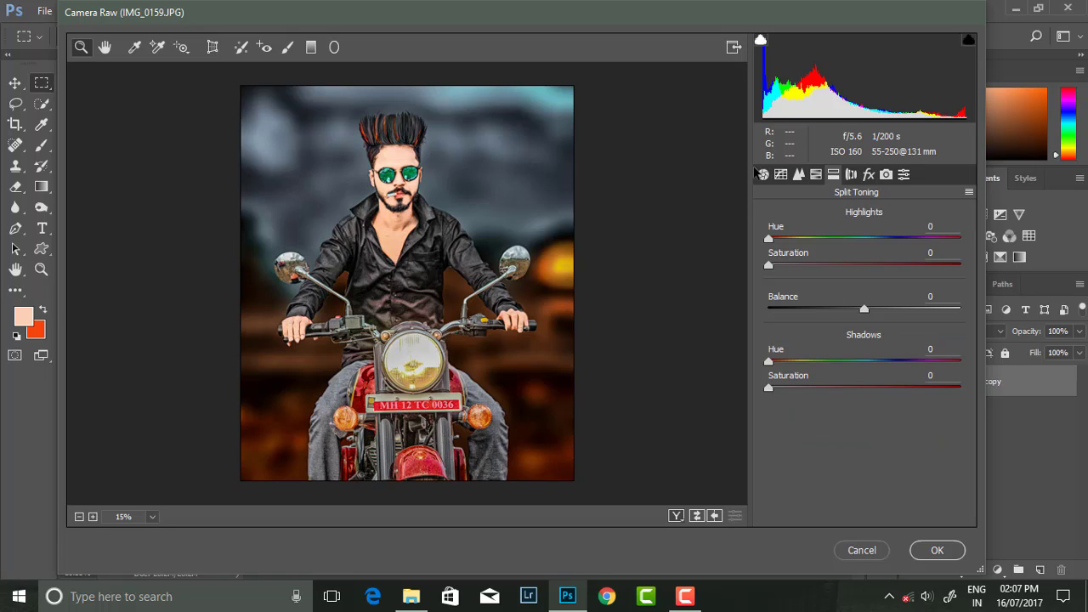
{"action": "left_click", "coordinate": [764, 174]}
{"action": "left_click_drag", "start_coordinate": [860, 379], "coordinate": [857, 378]}
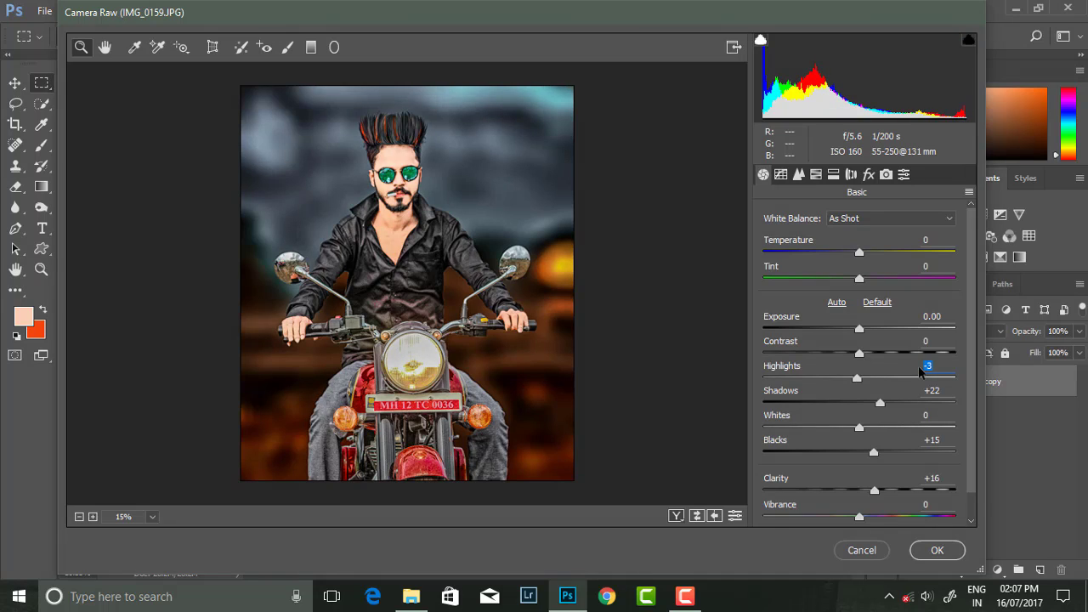
{"action": "left_click_drag", "start_coordinate": [857, 383], "coordinate": [862, 384]}
{"action": "double_click", "coordinate": [862, 379]}
{"action": "left_click_drag", "start_coordinate": [875, 490], "coordinate": [887, 494]}
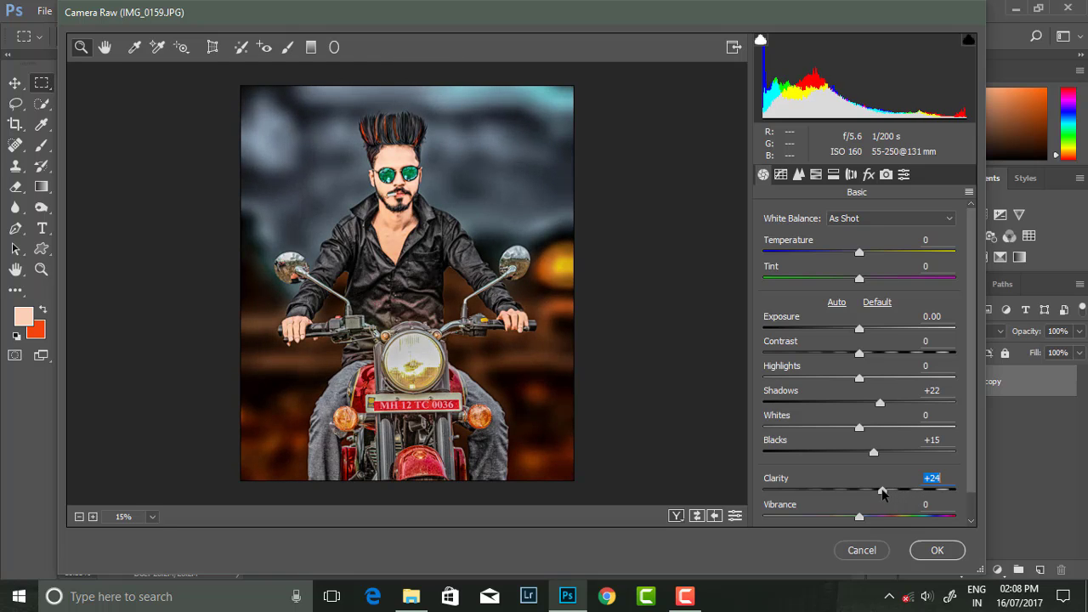
{"action": "left_click", "coordinate": [935, 551]}
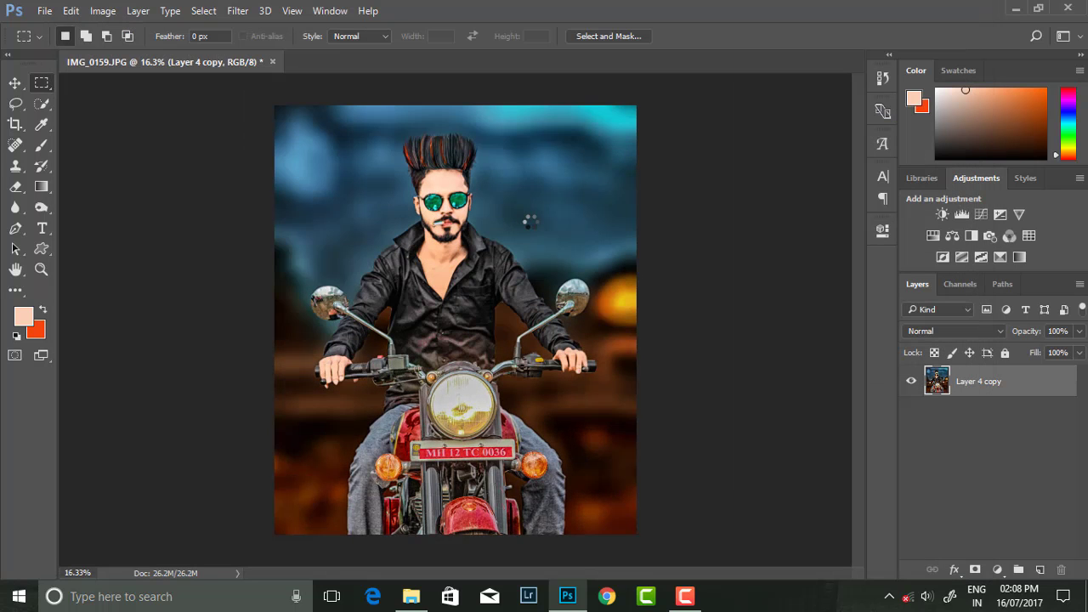
Step: Smooth the image's noise with the GREYCstoration filter at strength 50
{"action": "scroll", "coordinate": [530, 218], "scroll_direction": "down", "scroll_amount": 2}
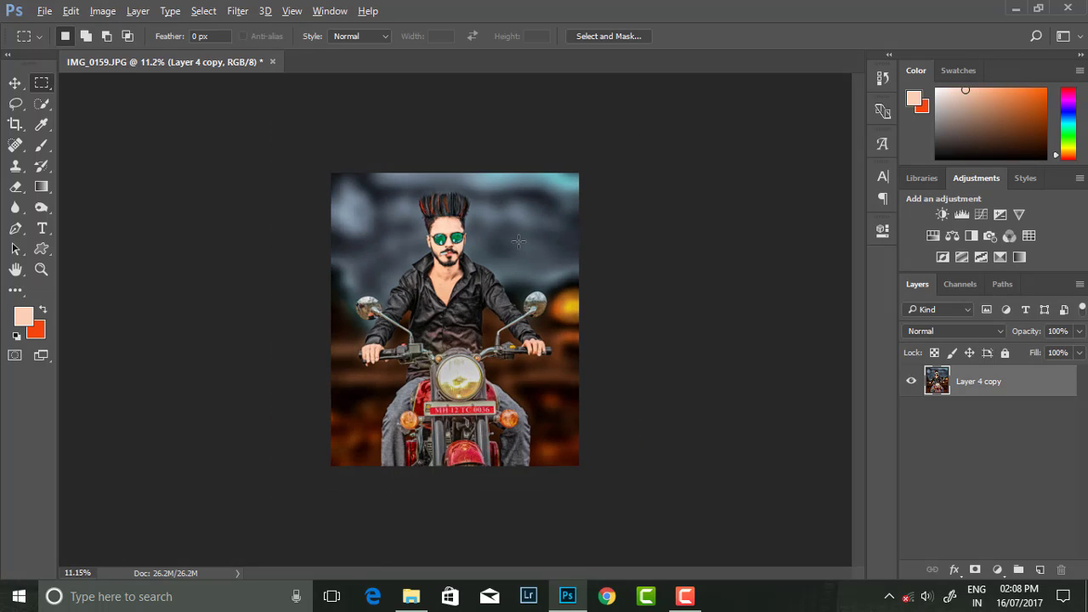
{"action": "scroll", "coordinate": [499, 249], "scroll_direction": "up", "scroll_amount": 2}
{"action": "scroll", "coordinate": [493, 228], "scroll_direction": "down", "scroll_amount": 1}
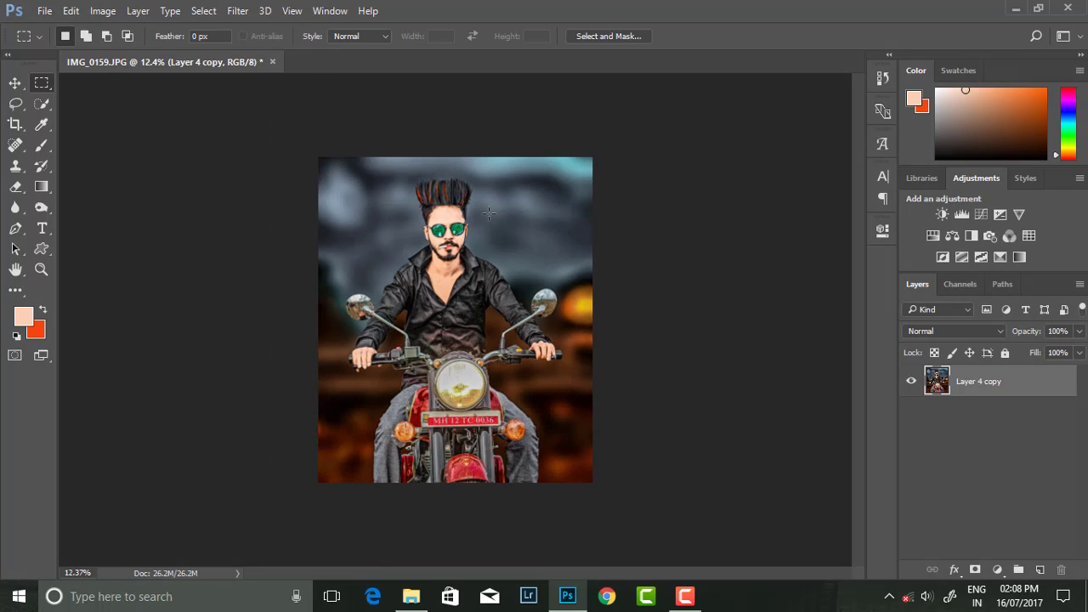
{"action": "scroll", "coordinate": [508, 228], "scroll_direction": "up", "scroll_amount": 2}
{"action": "scroll", "coordinate": [511, 227], "scroll_direction": "down", "scroll_amount": 1}
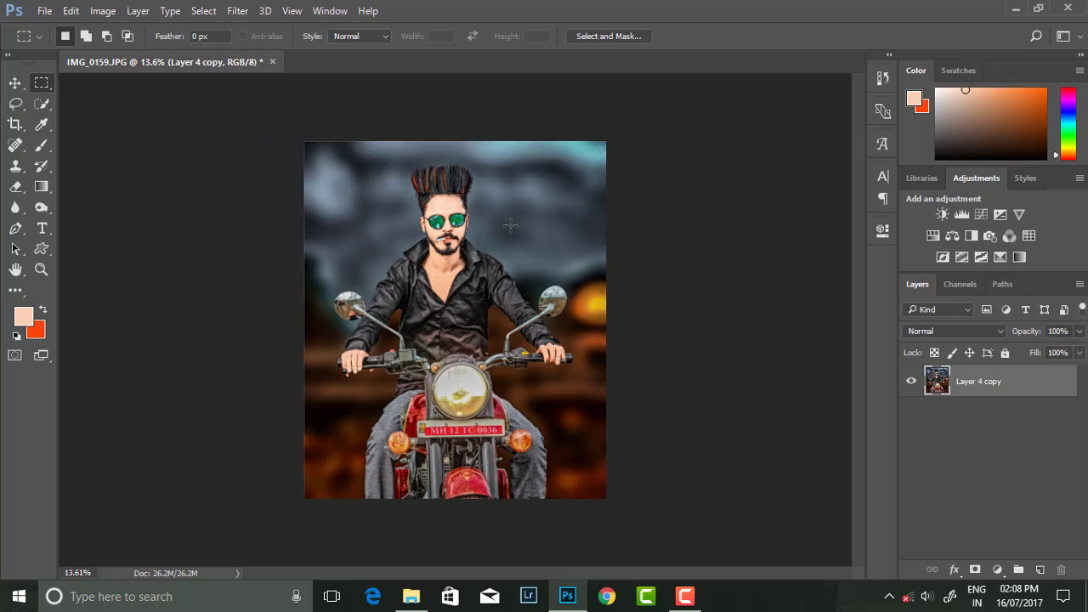
{"action": "scroll", "coordinate": [499, 224], "scroll_direction": "down", "scroll_amount": 1}
{"action": "scroll", "coordinate": [502, 238], "scroll_direction": "up", "scroll_amount": 1}
{"action": "scroll", "coordinate": [493, 246], "scroll_direction": "up", "scroll_amount": 1}
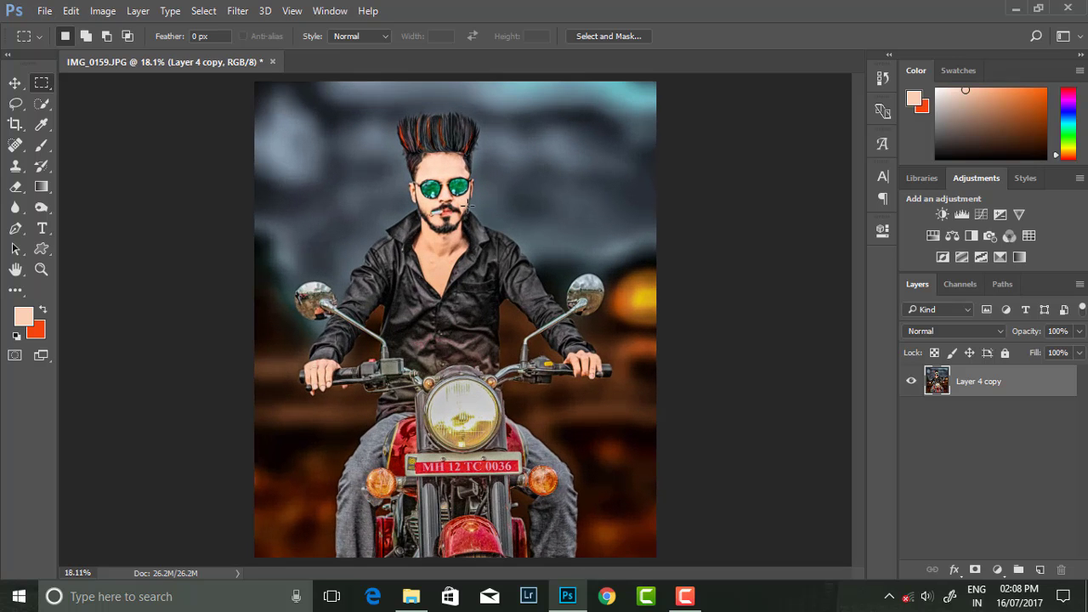
{"action": "scroll", "coordinate": [493, 246], "scroll_direction": "down", "scroll_amount": 1}
{"action": "left_click", "coordinate": [237, 11]}
{"action": "left_click", "coordinate": [553, 258]}
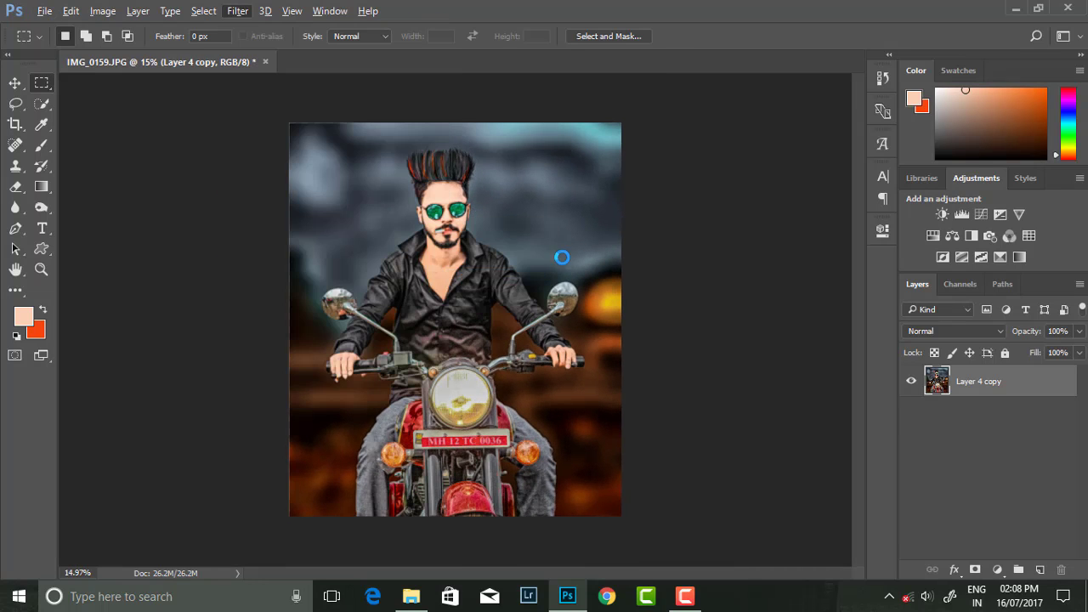
{"action": "left_click", "coordinate": [544, 349]}
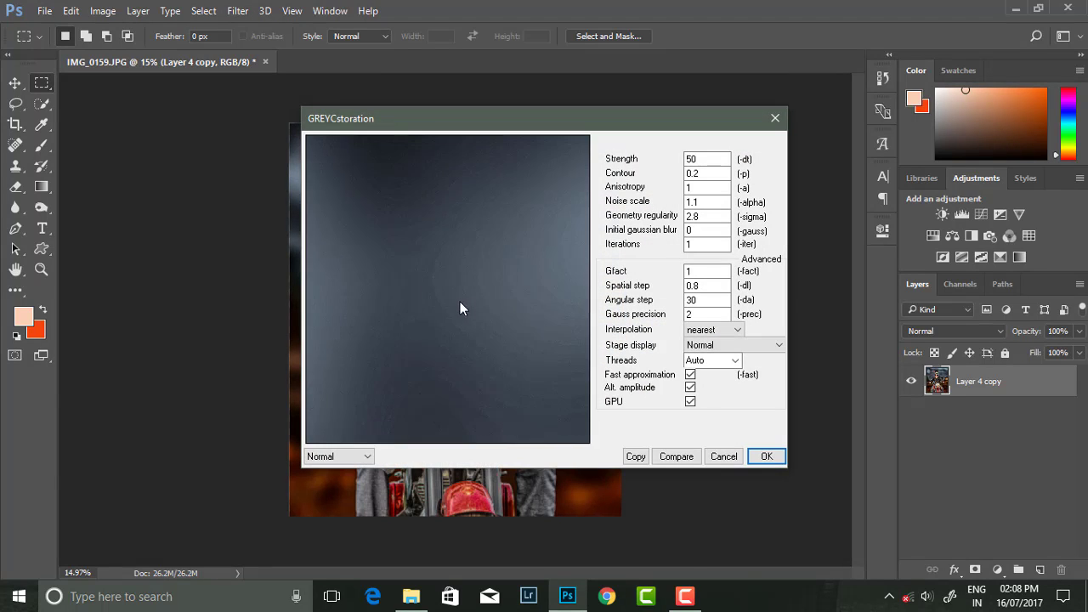
{"action": "left_click_drag", "start_coordinate": [434, 297], "coordinate": [430, 153]}
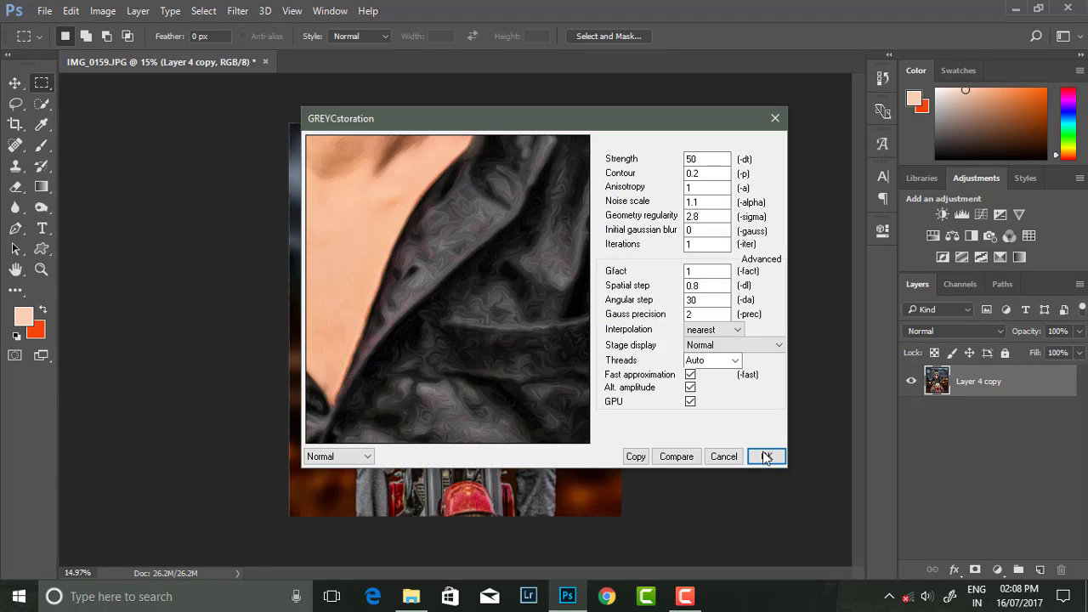
{"action": "left_click", "coordinate": [765, 456]}
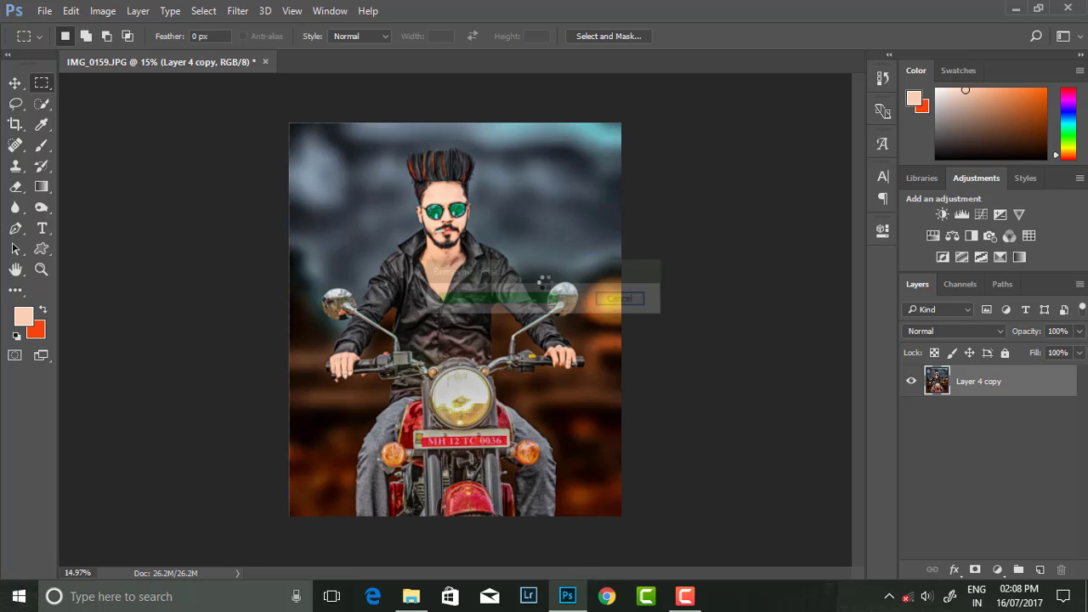
Step: Add light Camera Raw sharpening with Amount about 24
{"action": "scroll", "coordinate": [467, 235], "scroll_direction": "up", "scroll_amount": 2}
{"action": "scroll", "coordinate": [466, 236], "scroll_direction": "down", "scroll_amount": 1}
{"action": "left_click", "coordinate": [237, 10]}
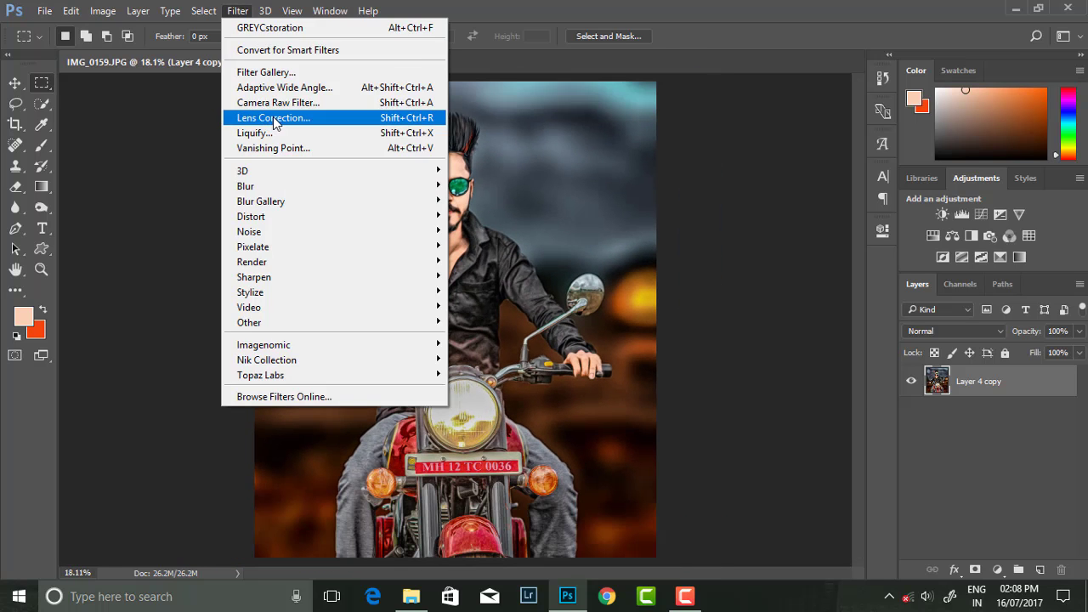
{"action": "key", "text": "Escape"}
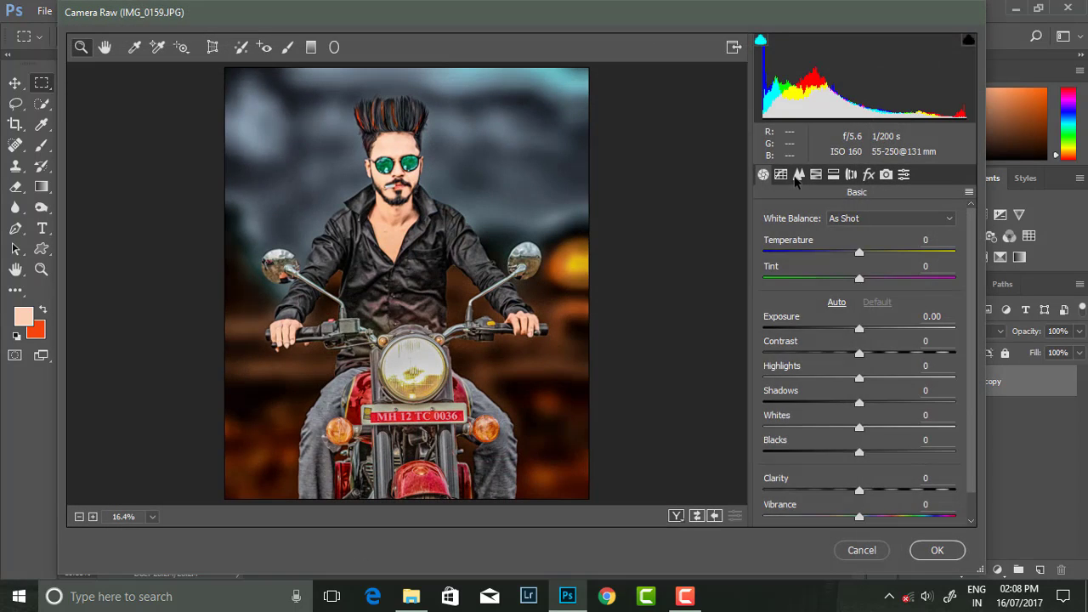
{"action": "left_click", "coordinate": [798, 175]}
{"action": "mouse_move", "coordinate": [795, 240]}
{"action": "left_mouse_down"}
{"action": "mouse_move", "coordinate": [768, 243]}
{"action": "mouse_move", "coordinate": [799, 243]}
{"action": "mouse_move", "coordinate": [791, 241]}
{"action": "left_mouse_up"}
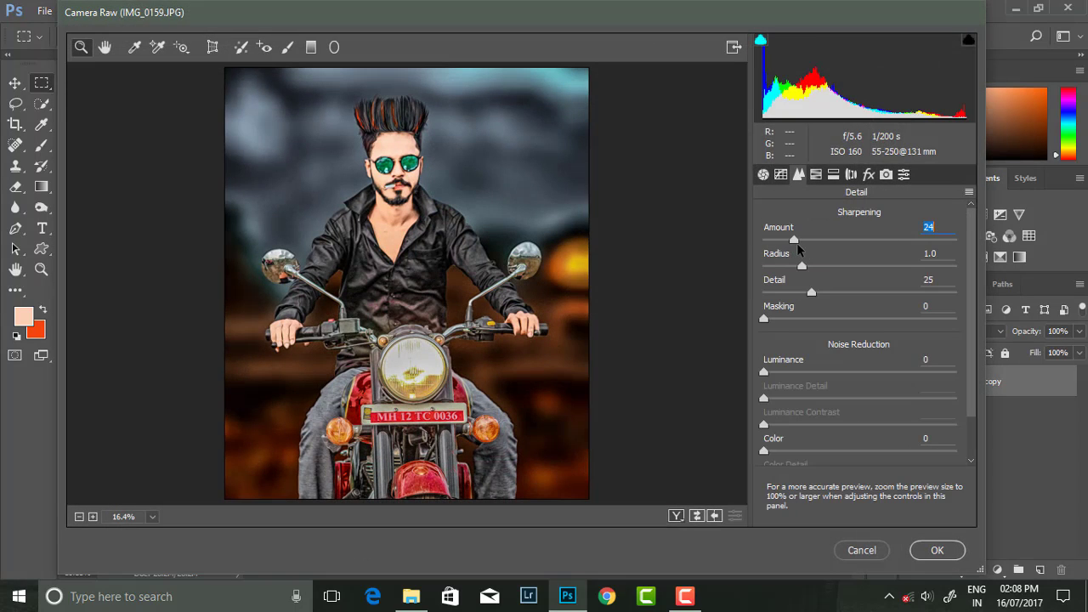
{"action": "left_click", "coordinate": [937, 550]}
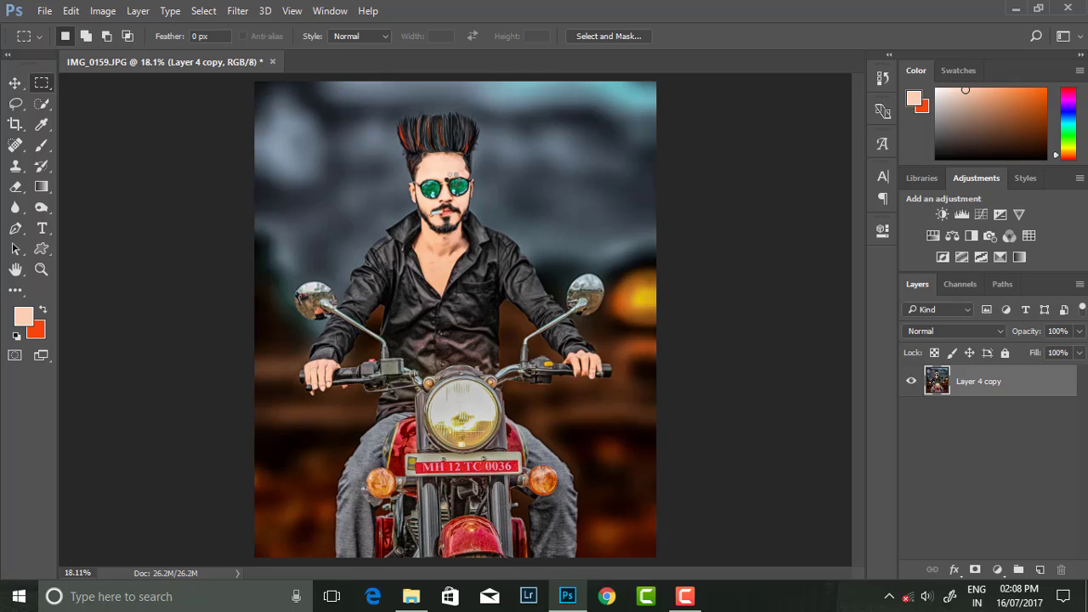
Step: Reopen Camera Raw and set the Detail sharpening Amount to 111
{"action": "scroll", "coordinate": [454, 176], "scroll_direction": "up", "scroll_amount": 2}
{"action": "scroll", "coordinate": [459, 183], "scroll_direction": "up", "scroll_amount": 1}
{"action": "scroll", "coordinate": [465, 194], "scroll_direction": "down", "scroll_amount": 2}
{"action": "scroll", "coordinate": [481, 195], "scroll_direction": "down", "scroll_amount": 1}
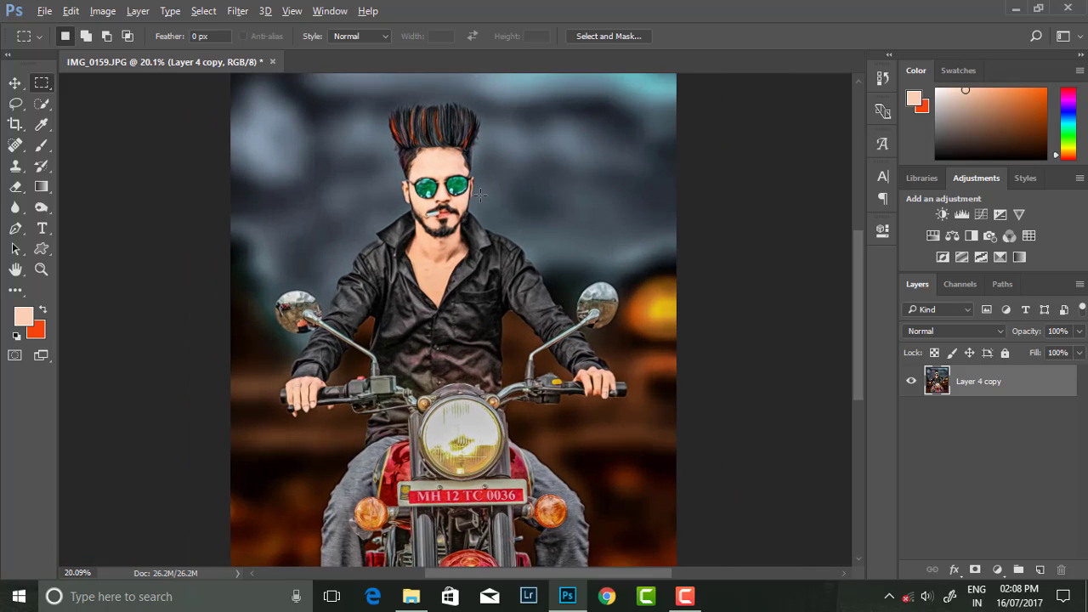
{"action": "scroll", "coordinate": [483, 202], "scroll_direction": "down", "scroll_amount": 1}
{"action": "left_click", "coordinate": [238, 10]}
{"action": "left_click", "coordinate": [231, 75]}
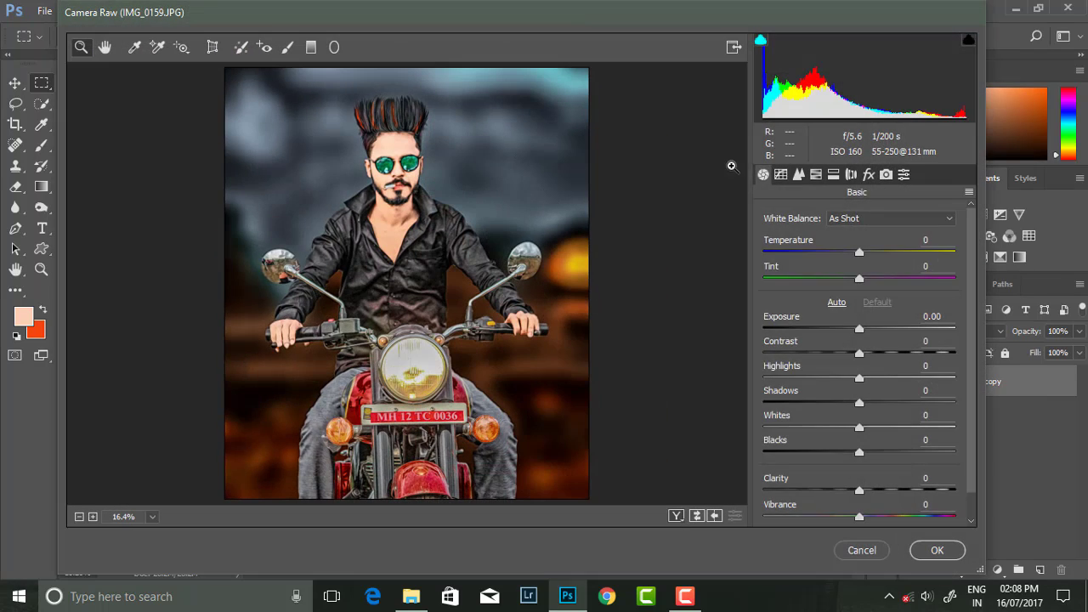
{"action": "left_click", "coordinate": [798, 174]}
{"action": "left_click_drag", "start_coordinate": [764, 241], "coordinate": [906, 249]}
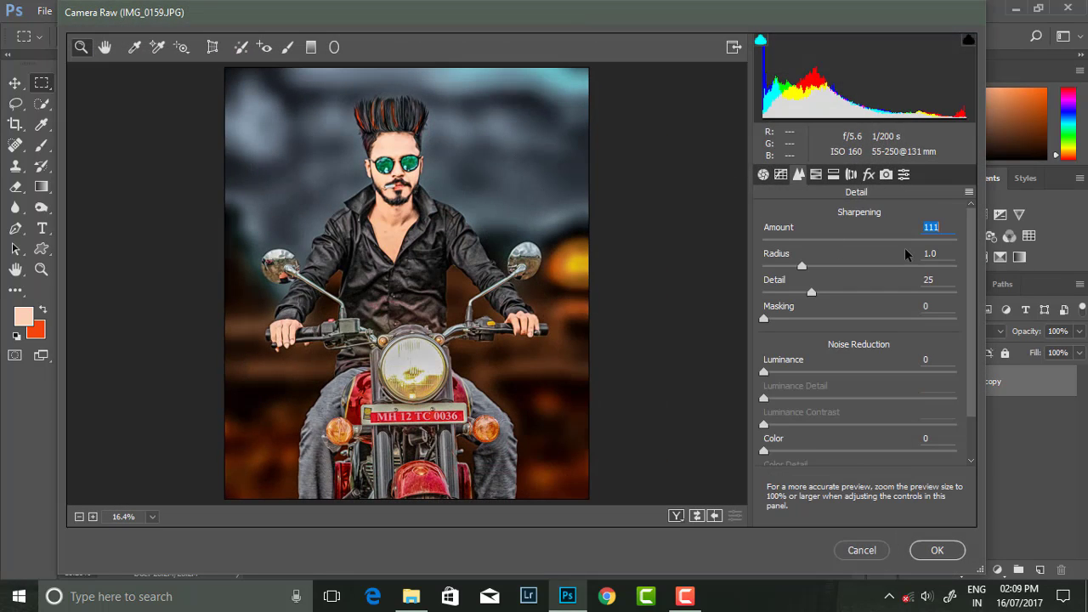
Step: Raise Aquas luminance to +59 and Aquas saturation to +76 in HSL
{"action": "left_click", "coordinate": [815, 175]}
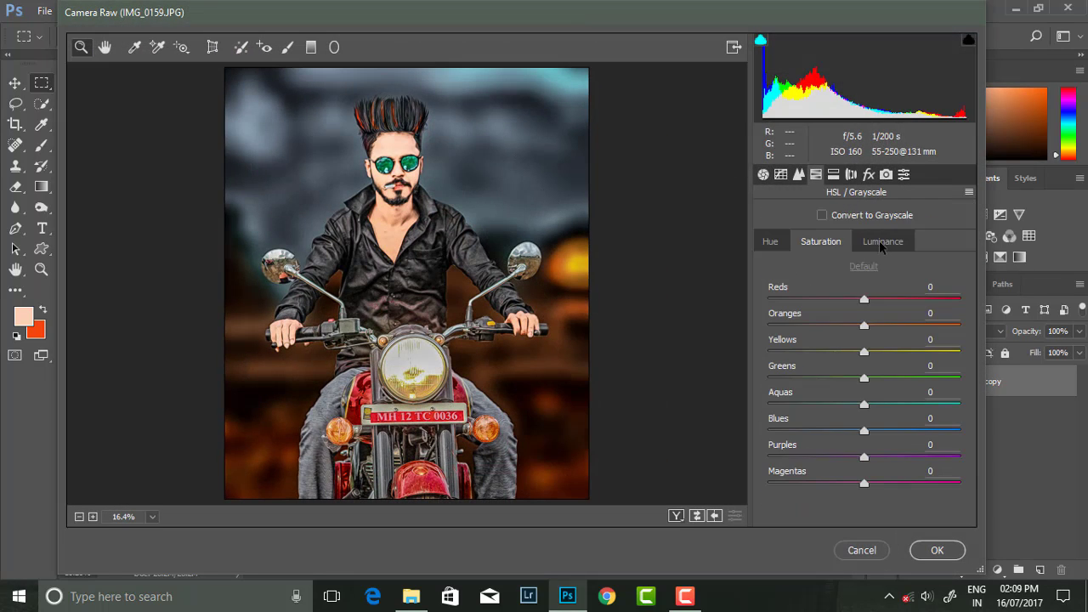
{"action": "left_click", "coordinate": [882, 242]}
{"action": "left_click_drag", "start_coordinate": [863, 404], "coordinate": [1040, 425]}
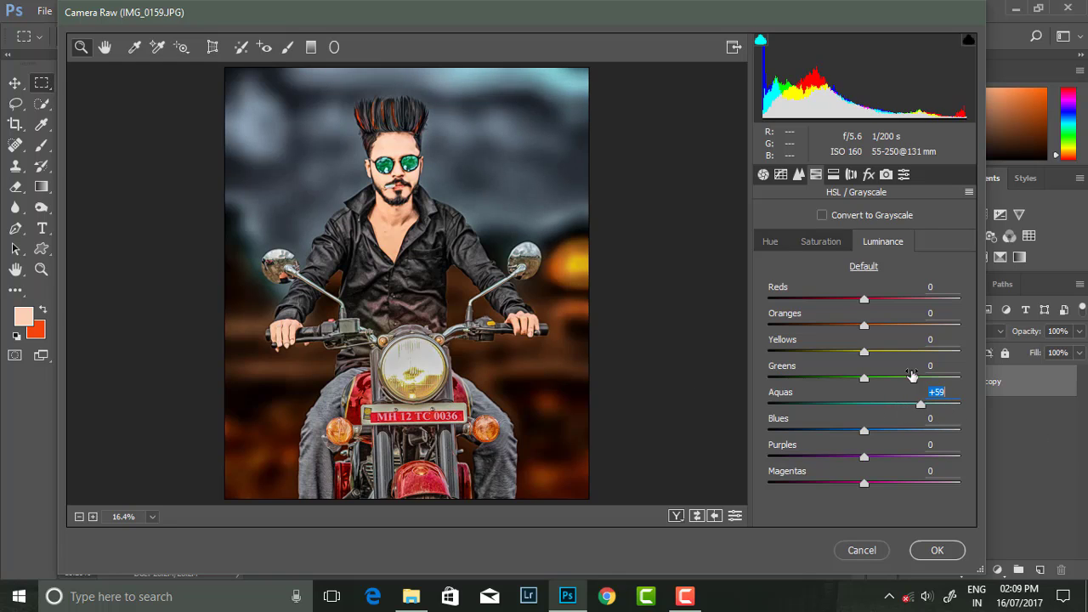
{"action": "left_click", "coordinate": [822, 241]}
{"action": "left_click_drag", "start_coordinate": [894, 405], "coordinate": [950, 406]}
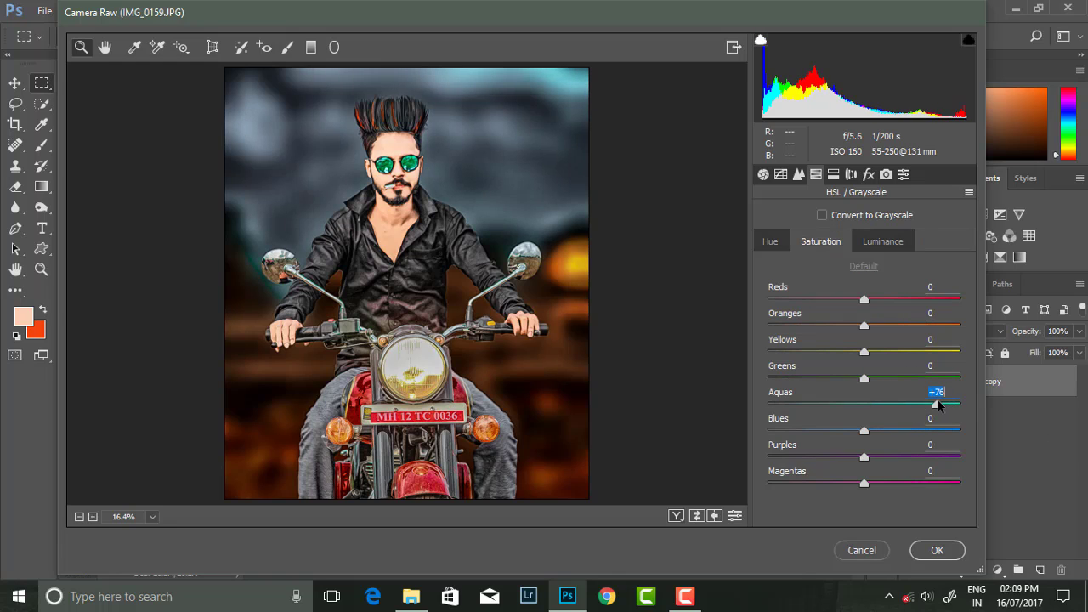
Step: Apply the aqua boost, then quick-select both sunglasses lenses
{"action": "left_click", "coordinate": [937, 550]}
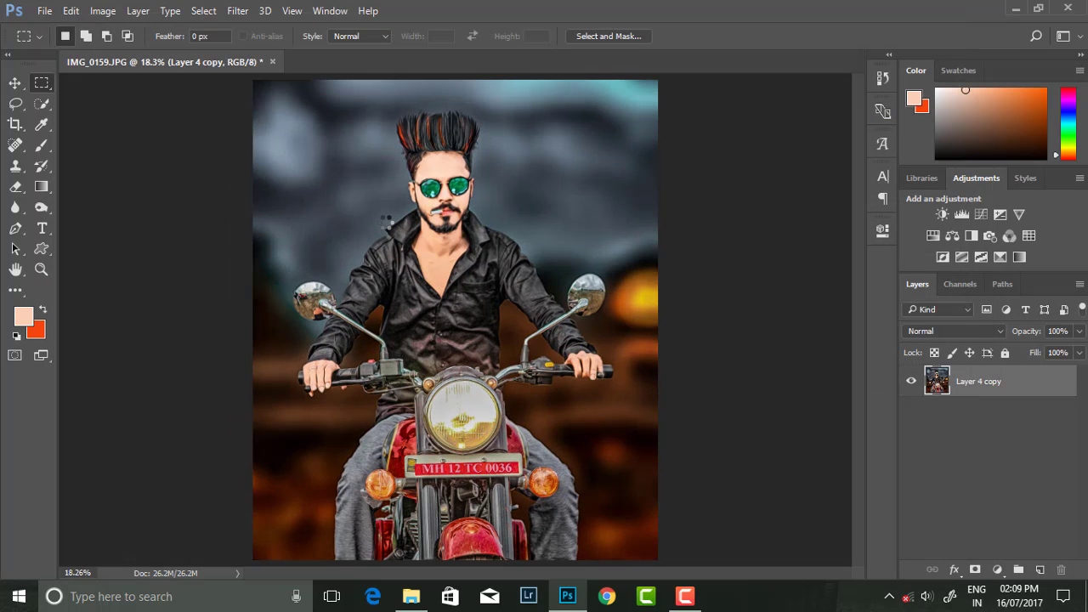
{"action": "key", "text": "ctrl+minus"}
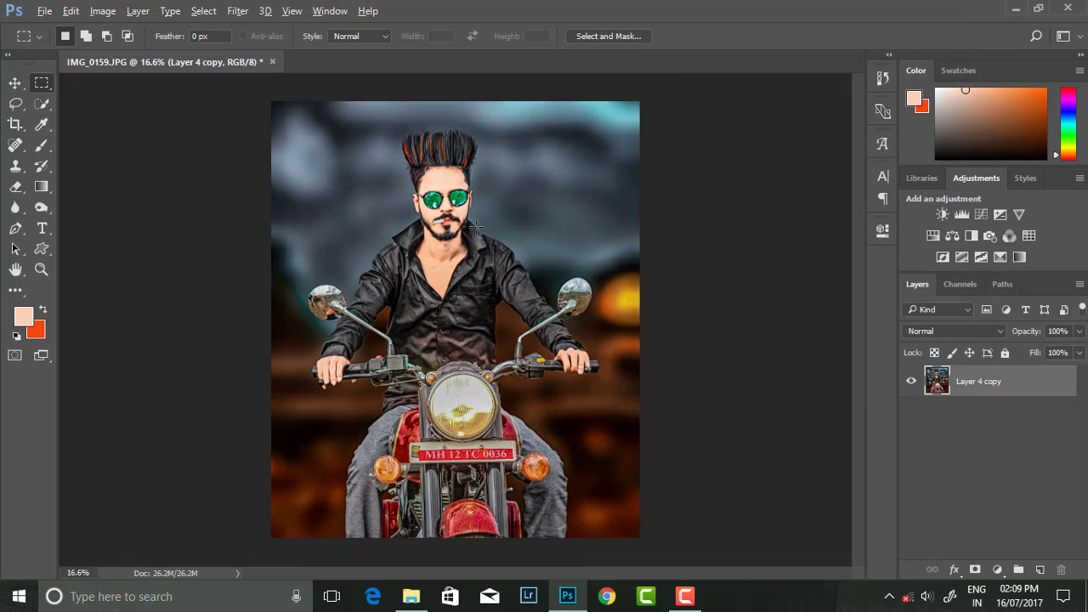
{"action": "left_click", "coordinate": [41, 103]}
{"action": "scroll", "coordinate": [454, 214], "scroll_direction": "up", "scroll_amount": 4}
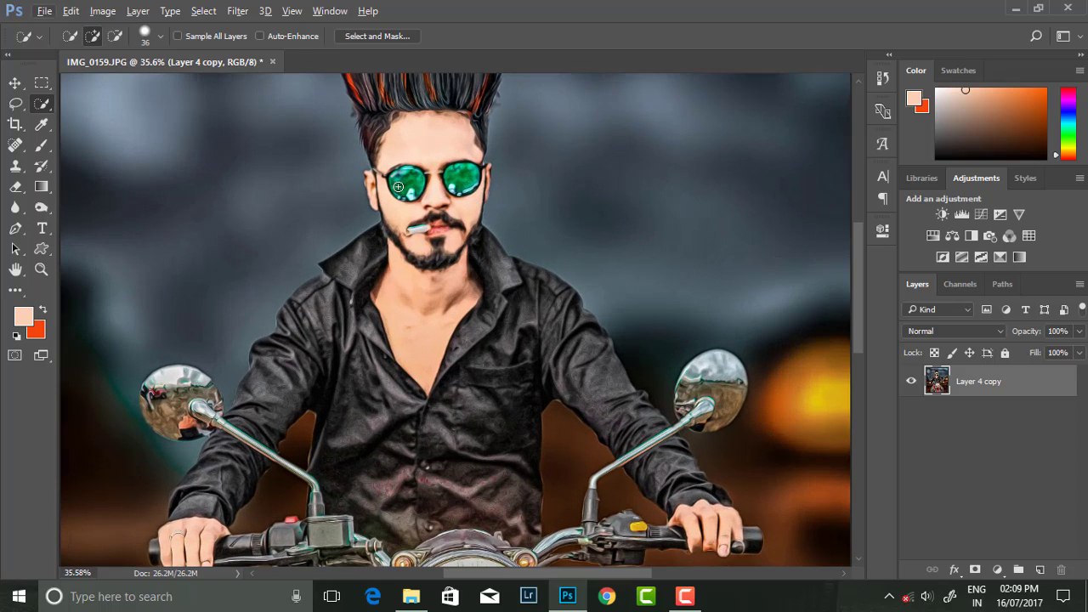
{"action": "left_click_drag", "start_coordinate": [399, 182], "coordinate": [465, 183]}
{"action": "scroll", "coordinate": [313, 165], "scroll_direction": "down", "scroll_amount": 2}
Step: Brighten the selected lenses with an Exposure adjustment of about +0.73
{"action": "left_click", "coordinate": [103, 10]}
{"action": "left_click", "coordinate": [357, 93]}
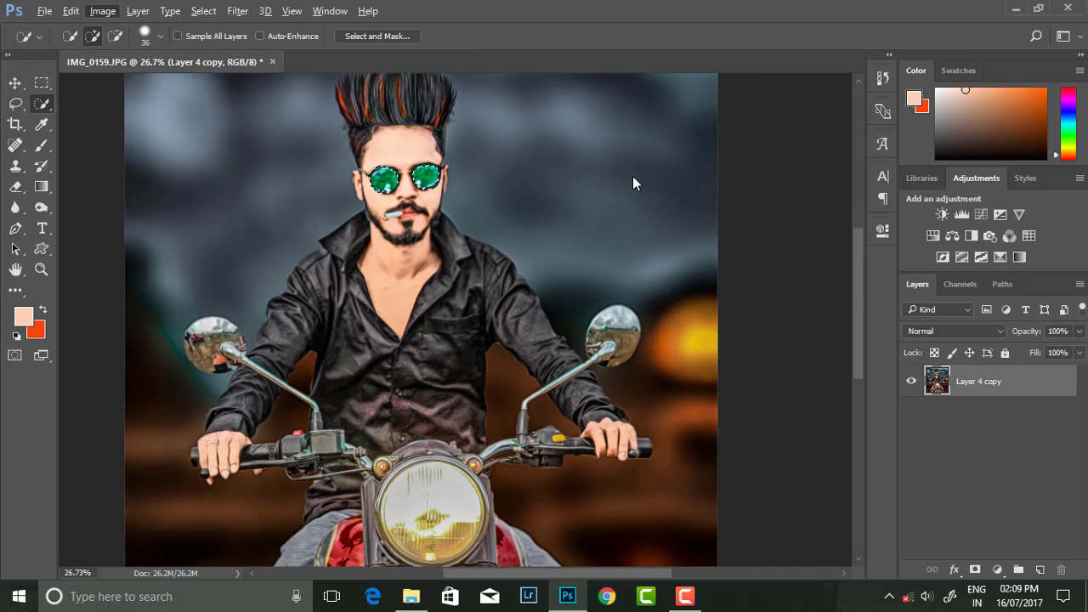
{"action": "mouse_move", "coordinate": [797, 205]}
{"action": "left_mouse_down"}
{"action": "mouse_move", "coordinate": [814, 205]}
{"action": "mouse_move", "coordinate": [790, 237]}
{"action": "mouse_move", "coordinate": [812, 271]}
{"action": "left_mouse_up"}
{"action": "left_click", "coordinate": [935, 157]}
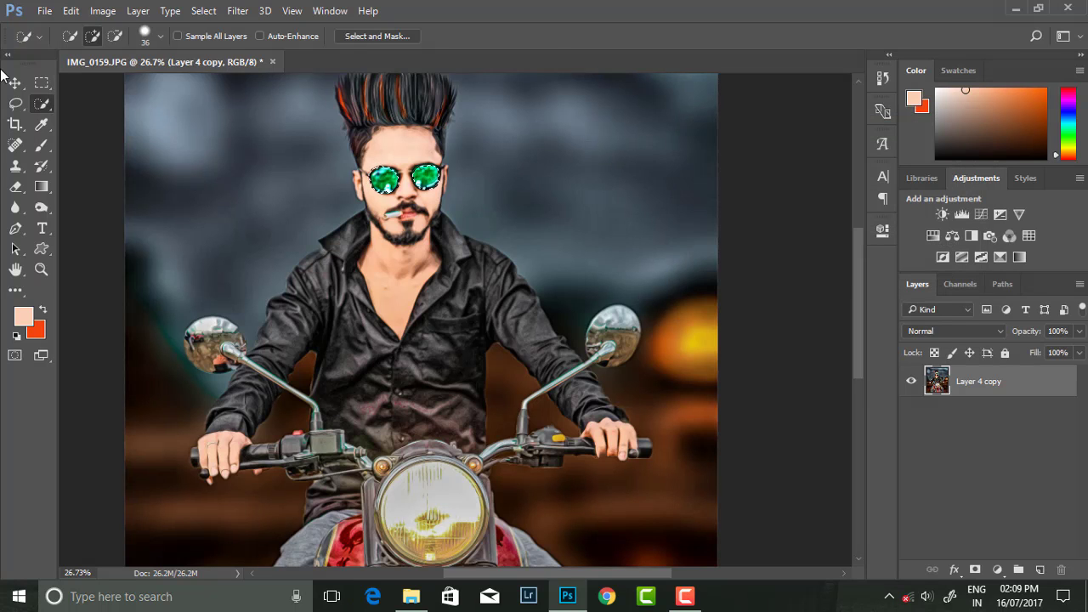
Step: Recolour the lenses with Hue/Saturation: Saturation +48, Hue +20
{"action": "key", "text": "m"}
{"action": "scroll", "coordinate": [391, 198], "scroll_direction": "down", "scroll_amount": 2}
{"action": "scroll", "coordinate": [391, 199], "scroll_direction": "up", "scroll_amount": 1}
{"action": "scroll", "coordinate": [464, 198], "scroll_direction": "up", "scroll_amount": 1}
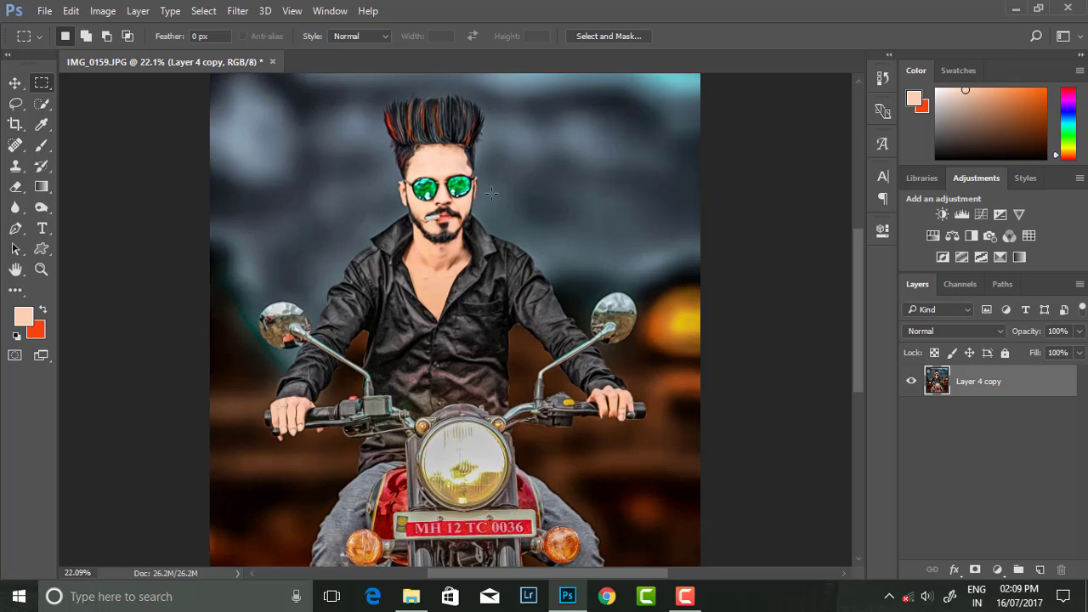
{"action": "scroll", "coordinate": [492, 192], "scroll_direction": "down", "scroll_amount": 1}
{"action": "scroll", "coordinate": [480, 179], "scroll_direction": "down", "scroll_amount": 1}
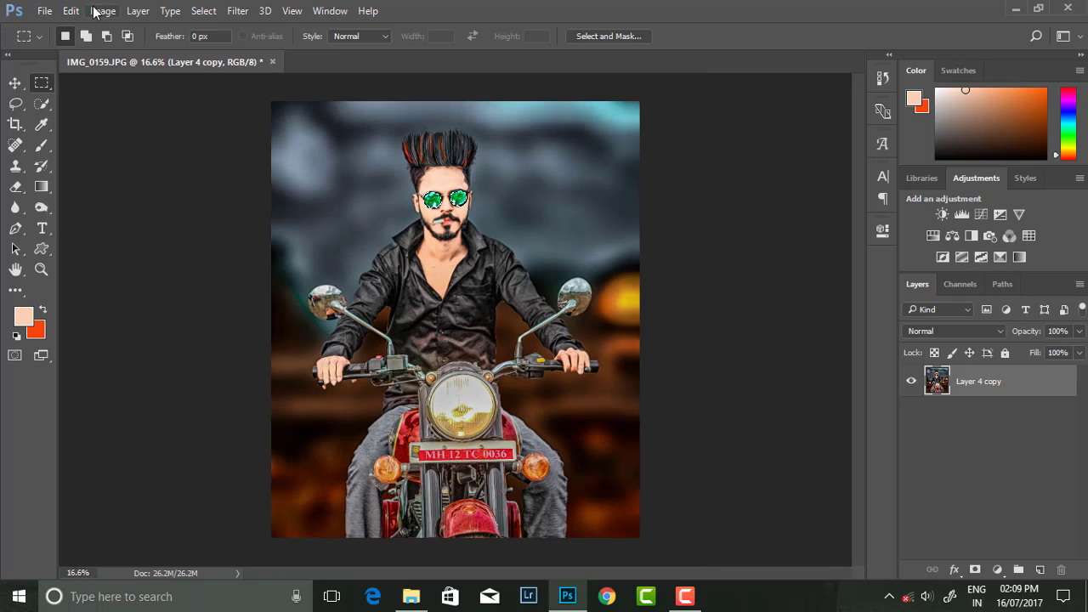
{"action": "left_click", "coordinate": [102, 10]}
{"action": "left_click", "coordinate": [375, 129]}
{"action": "left_click_drag", "start_coordinate": [829, 293], "coordinate": [852, 292]}
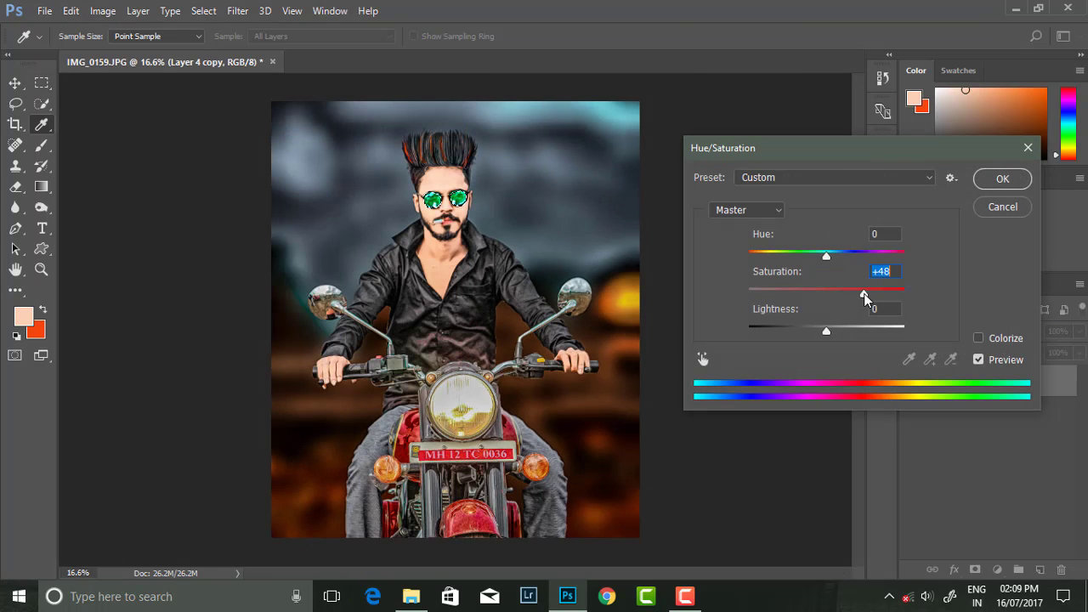
{"action": "mouse_move", "coordinate": [827, 255]}
{"action": "left_mouse_down"}
{"action": "mouse_move", "coordinate": [851, 255]}
{"action": "mouse_move", "coordinate": [743, 254]}
{"action": "mouse_move", "coordinate": [872, 270]}
{"action": "mouse_move", "coordinate": [805, 270]}
{"action": "left_mouse_up"}
Step: Switch the marquee tool to elliptical and back to rectangular selection
{"action": "left_click", "coordinate": [1002, 179]}
{"action": "right_click", "coordinate": [41, 82]}
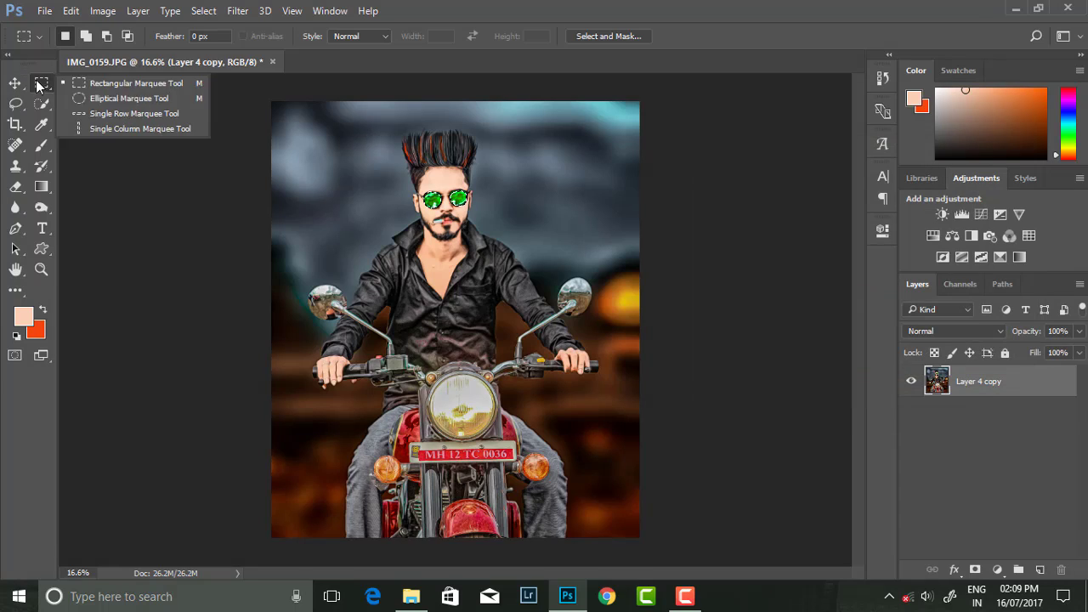
{"action": "left_click", "coordinate": [127, 98]}
{"action": "right_click", "coordinate": [42, 83]}
{"action": "left_click", "coordinate": [78, 83]}
{"action": "scroll", "coordinate": [595, 242], "scroll_direction": "down", "scroll_amount": 2}
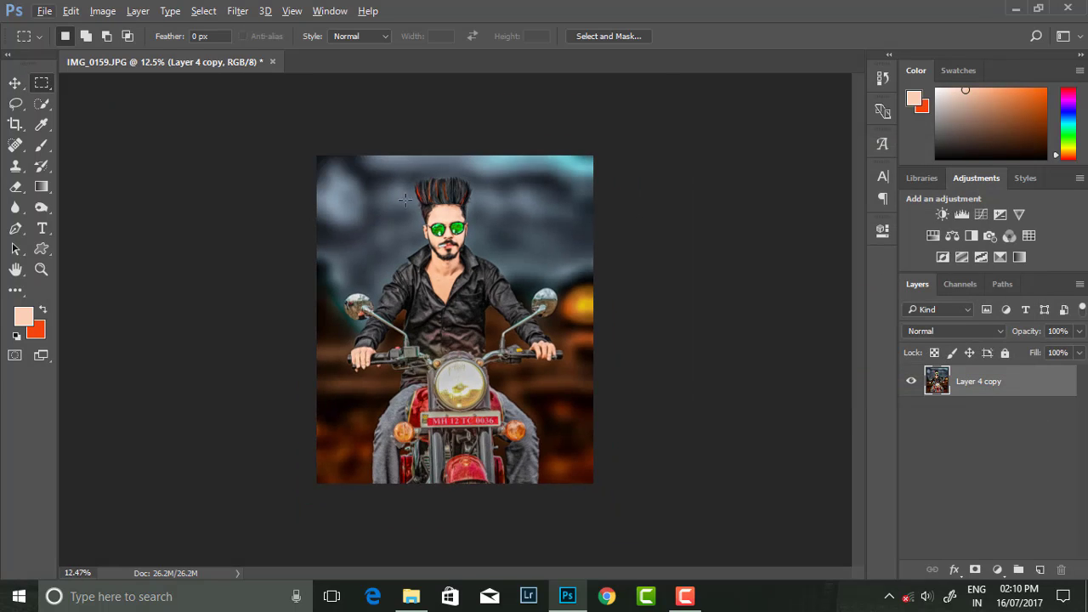
{"action": "scroll", "coordinate": [595, 242], "scroll_direction": "up", "scroll_amount": 3}
{"action": "scroll", "coordinate": [595, 242], "scroll_direction": "down", "scroll_amount": 2}
Step: Place the S.R. RDITING ZONE (17) flare from the ALL PNG light folder
{"action": "left_click", "coordinate": [44, 10]}
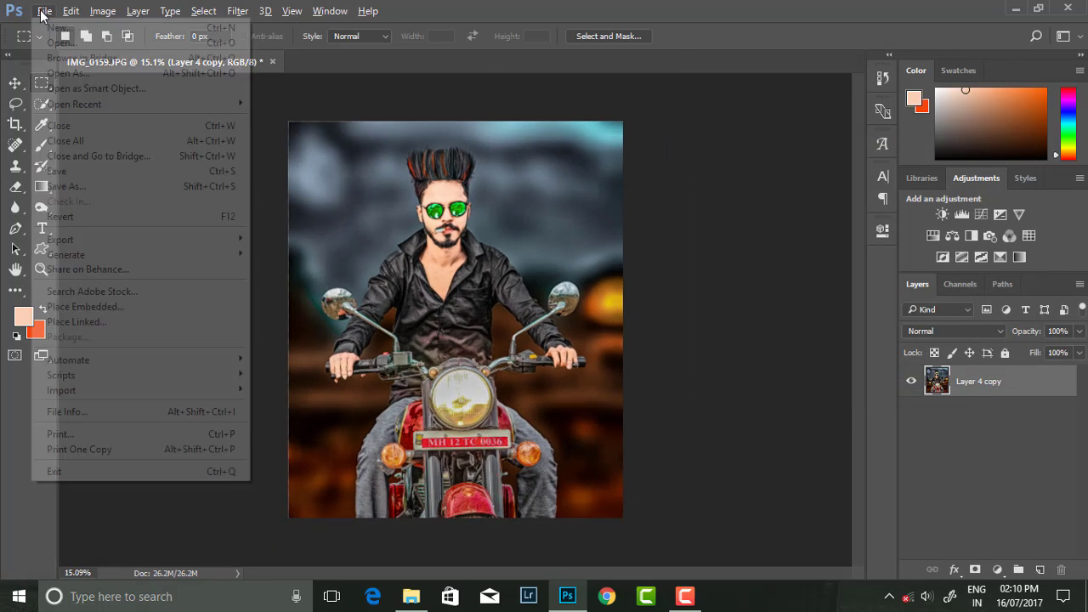
{"action": "left_click", "coordinate": [215, 235]}
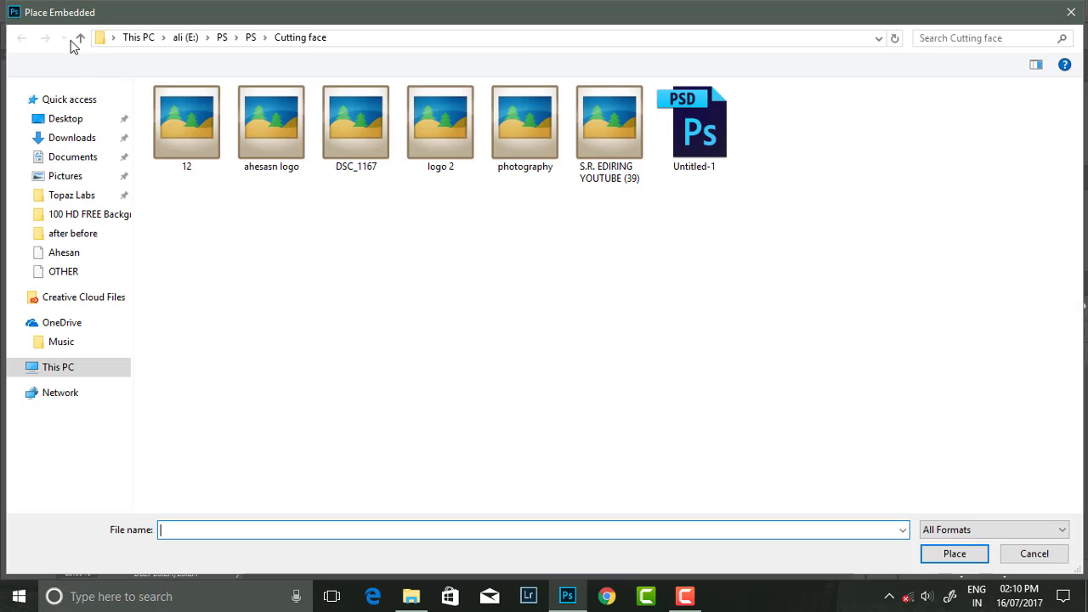
{"action": "left_click", "coordinate": [80, 38]}
{"action": "left_click", "coordinate": [80, 38]}
{"action": "double_click", "coordinate": [361, 151]}
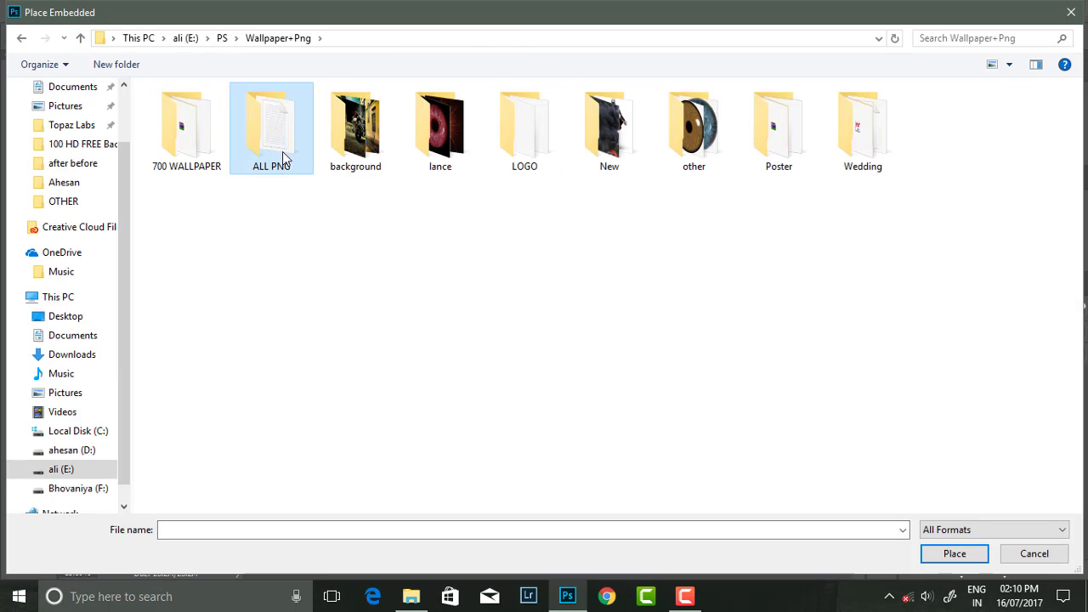
{"action": "double_click", "coordinate": [285, 149]}
{"action": "double_click", "coordinate": [277, 242]}
{"action": "double_click", "coordinate": [812, 278]}
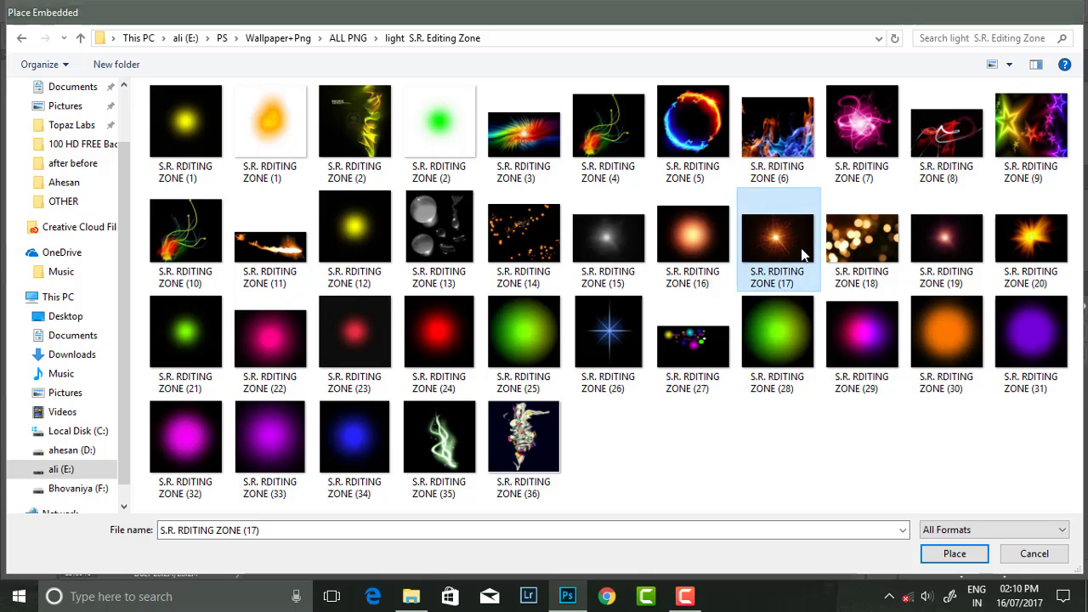
Step: Centre the flare on the headlight in Screen blend mode and commit it
{"action": "left_click_drag", "start_coordinate": [449, 262], "coordinate": [470, 349]}
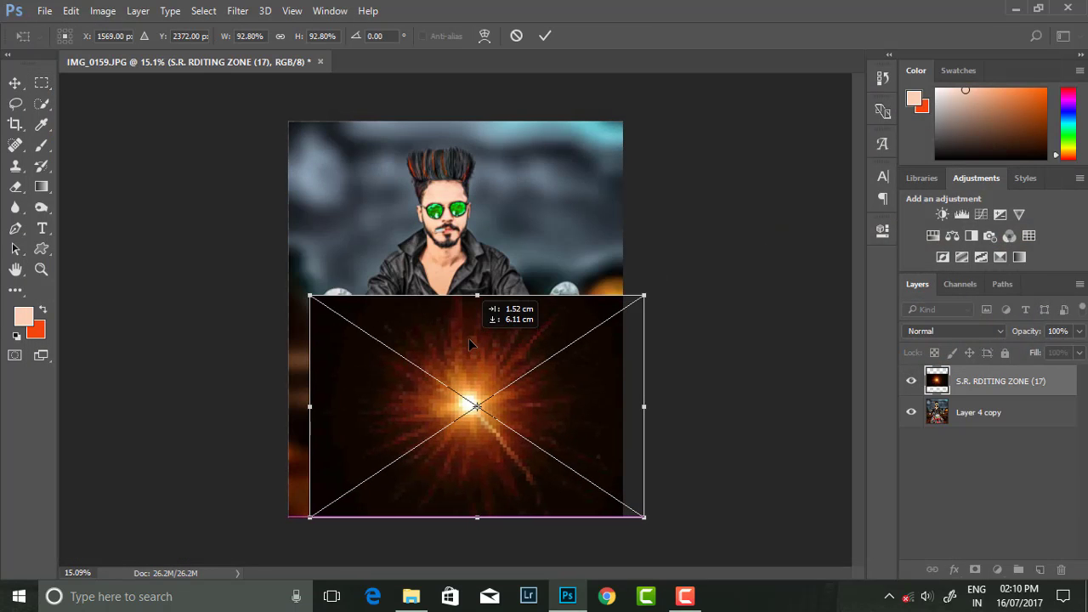
{"action": "left_click", "coordinate": [1002, 332]}
{"action": "left_click", "coordinate": [953, 123]}
{"action": "left_click_drag", "start_coordinate": [558, 423], "coordinate": [551, 413]}
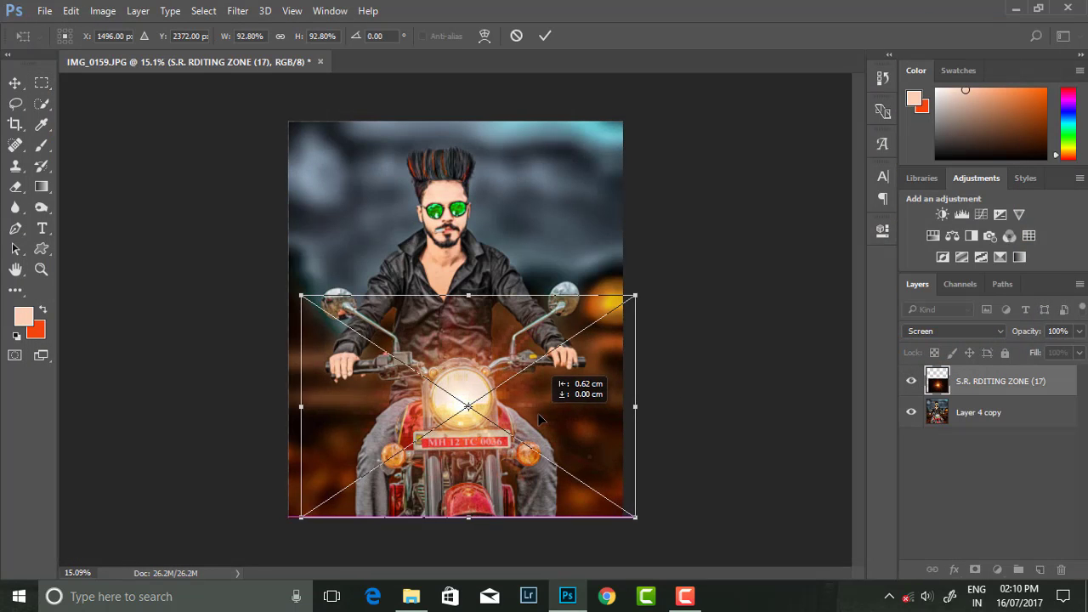
{"action": "left_click", "coordinate": [545, 35]}
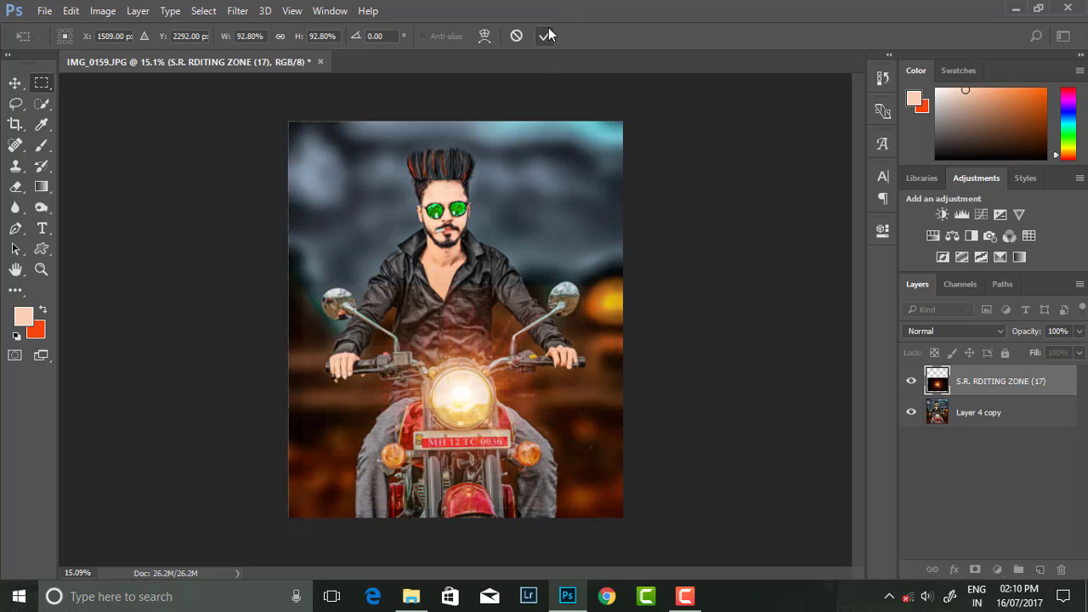
Step: Blur the headlight flare with a Gaussian Blur of about 40 radius
{"action": "left_click", "coordinate": [237, 10]}
{"action": "mouse_move", "coordinate": [246, 185]}
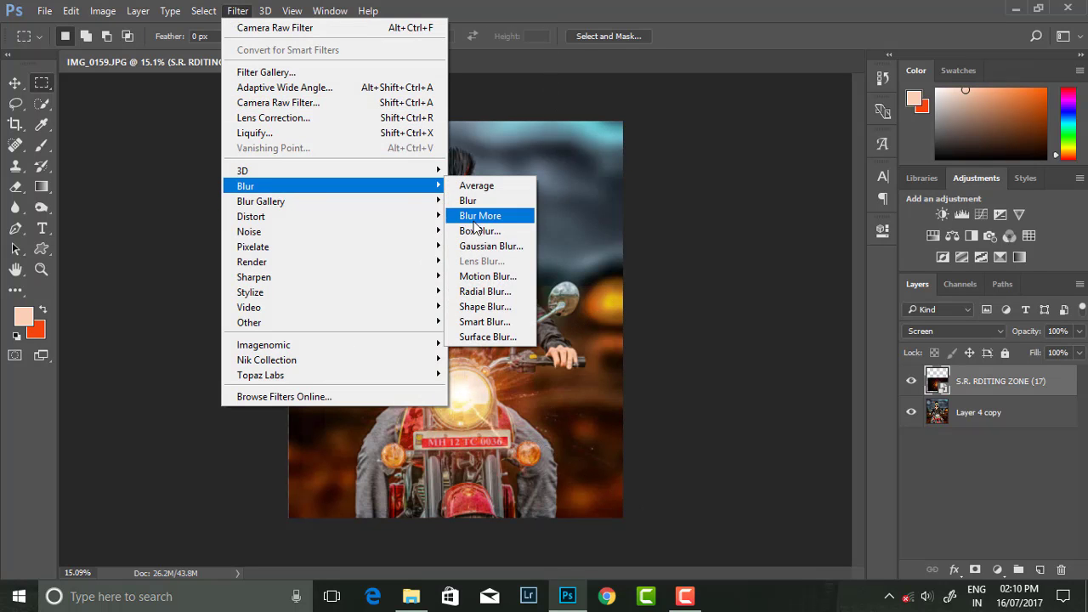
{"action": "left_click", "coordinate": [485, 247]}
{"action": "left_click", "coordinate": [850, 312]}
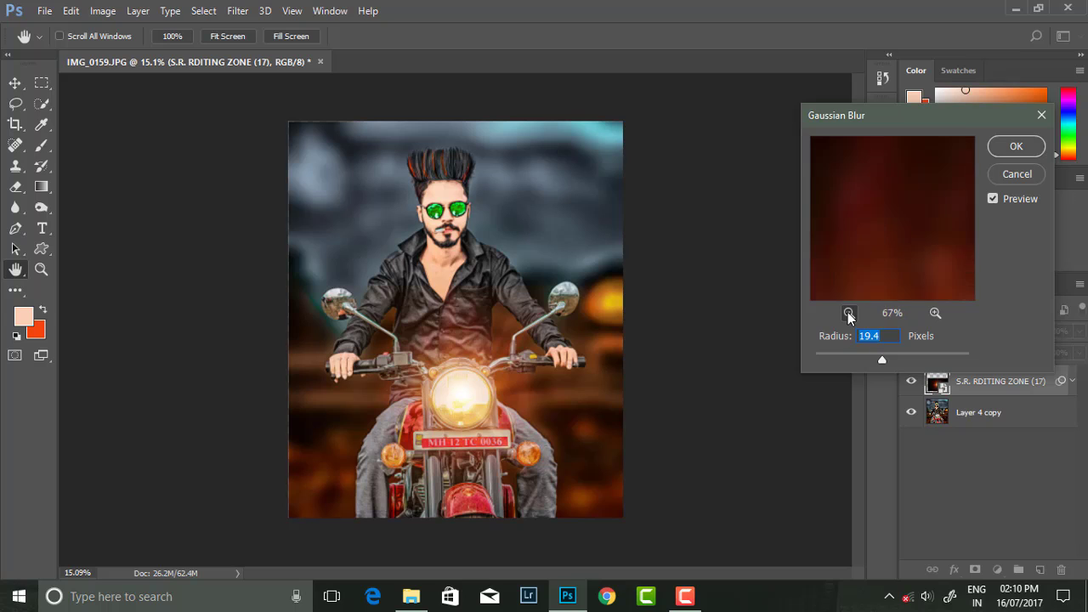
{"action": "left_click_drag", "start_coordinate": [891, 361], "coordinate": [895, 362]}
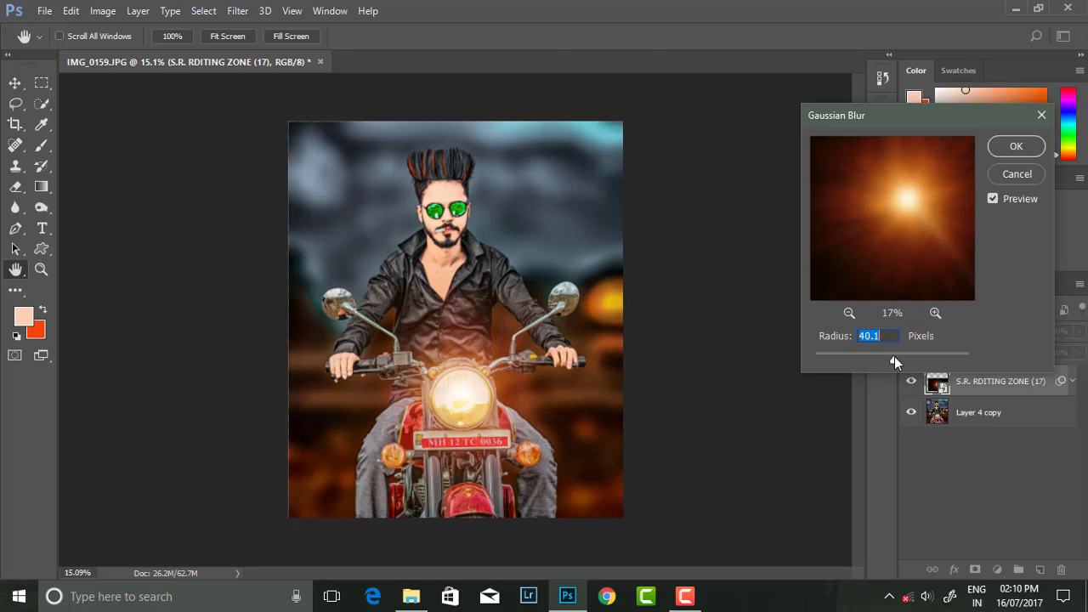
{"action": "left_click", "coordinate": [1003, 147]}
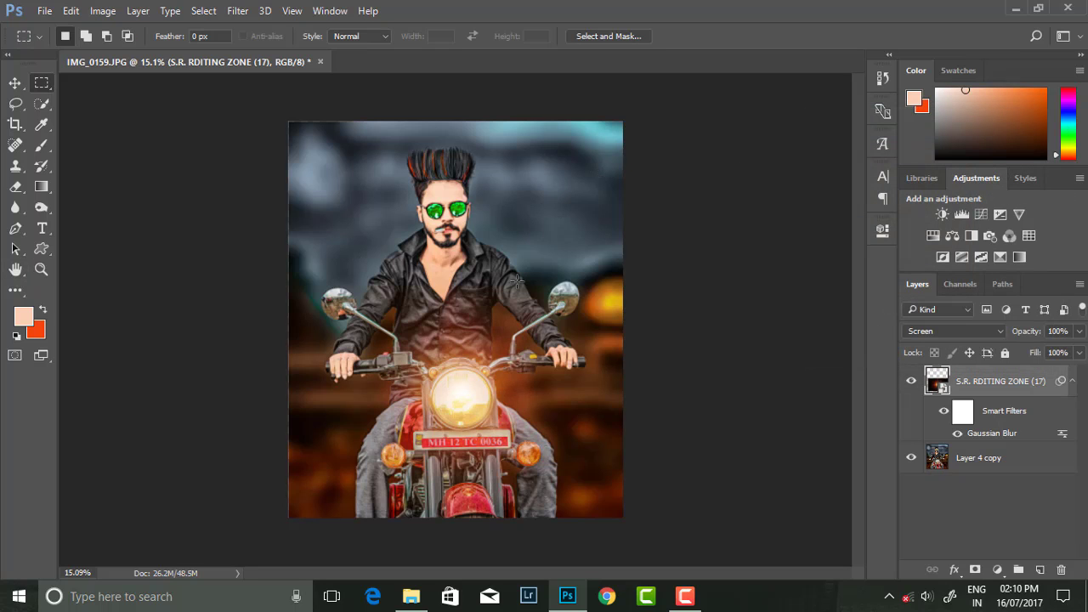
Step: Darken the flare with Levels, black input set to 21
{"action": "scroll", "coordinate": [517, 280], "scroll_direction": "down", "scroll_amount": 1}
{"action": "left_click", "coordinate": [103, 11]}
{"action": "left_click", "coordinate": [298, 66]}
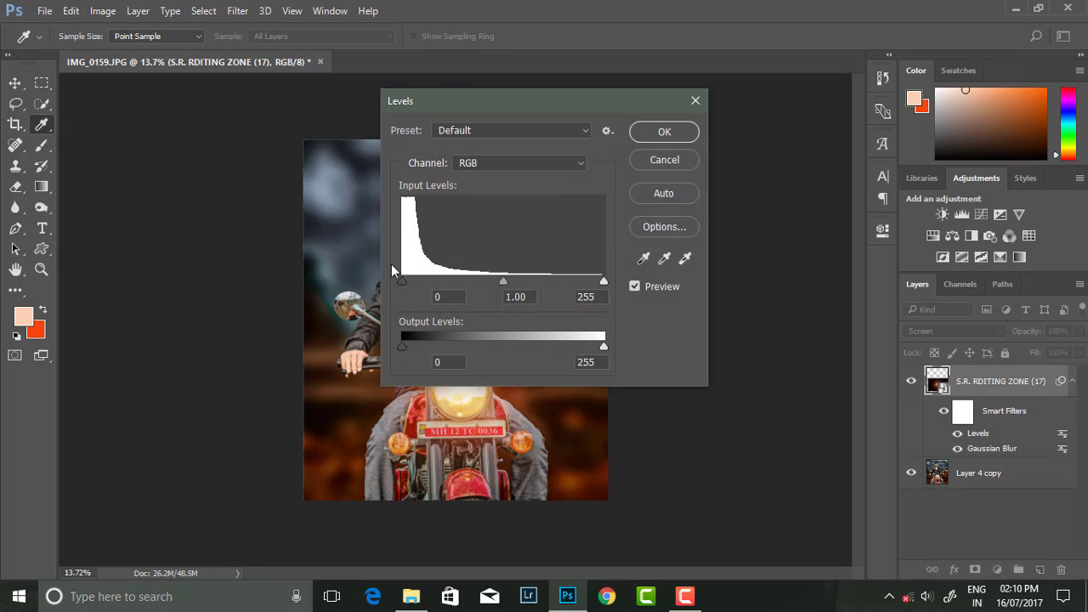
{"action": "left_click_drag", "start_coordinate": [402, 281], "coordinate": [423, 282]}
{"action": "left_click_drag", "start_coordinate": [556, 100], "coordinate": [852, 110]}
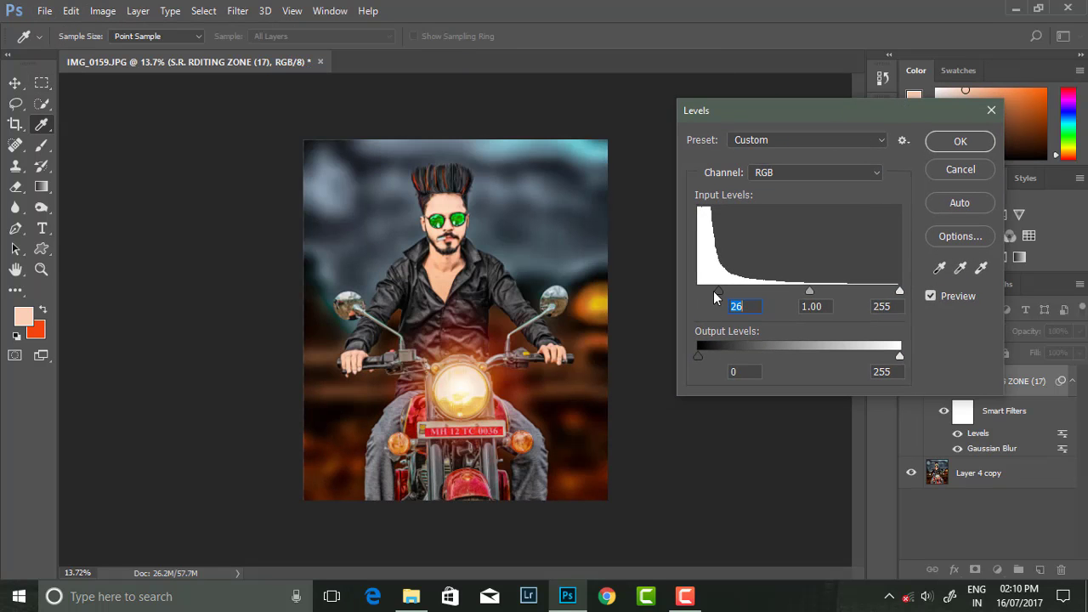
{"action": "left_click_drag", "start_coordinate": [718, 292], "coordinate": [715, 291]}
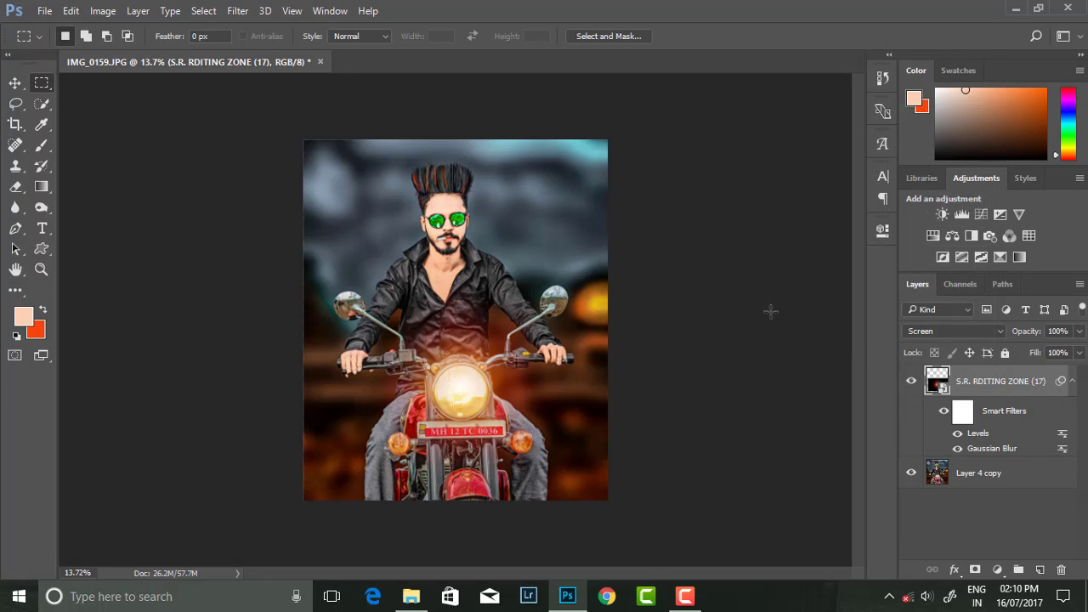
Step: Duplicate the flare layer and drag the copy up into the sky
{"action": "left_click", "coordinate": [45, 11]}
{"action": "left_click_drag", "start_coordinate": [1004, 381], "coordinate": [1040, 569]}
{"action": "left_click", "coordinate": [15, 82]}
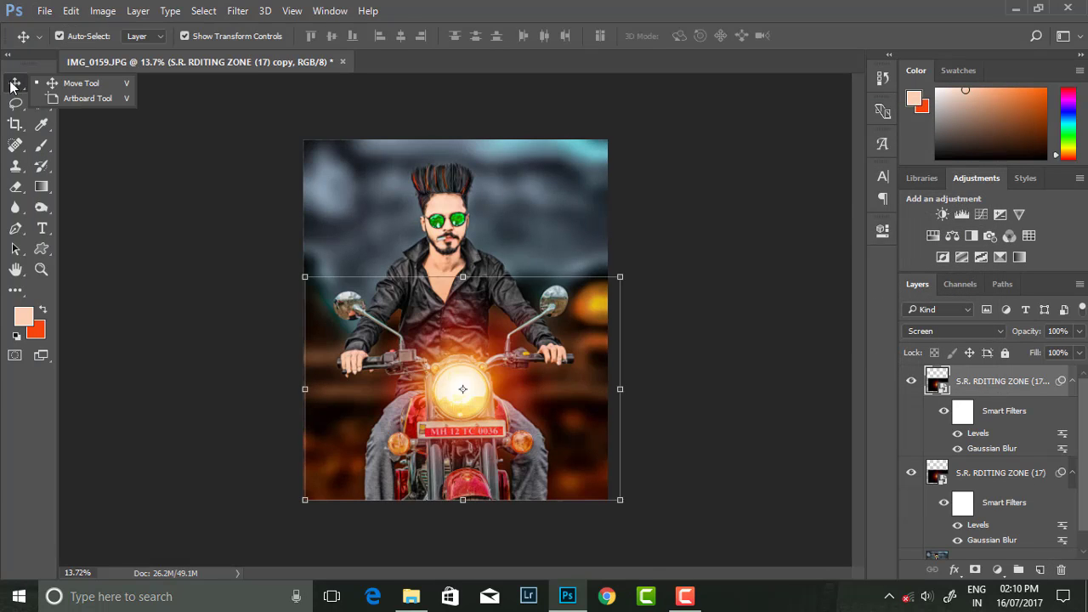
{"action": "left_click_drag", "start_coordinate": [469, 391], "coordinate": [374, 181]}
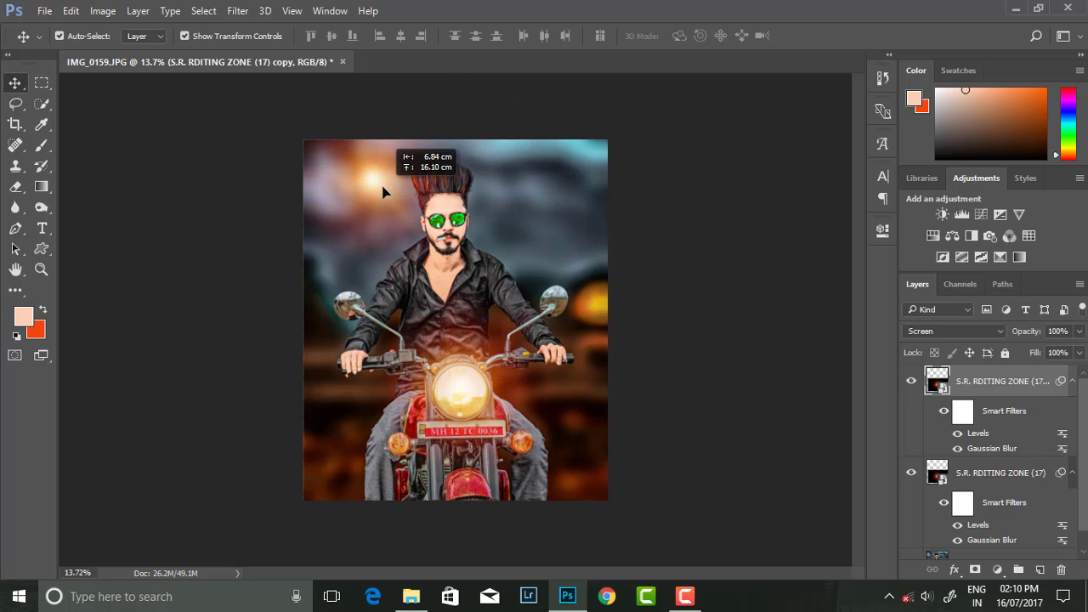
Step: Scale the sky glow to about 131% and reposition it along the top of the sky
{"action": "key", "text": "ctrl+t"}
{"action": "key", "text": "Return"}
{"action": "left_click_drag", "start_coordinate": [531, 292], "coordinate": [630, 366]}
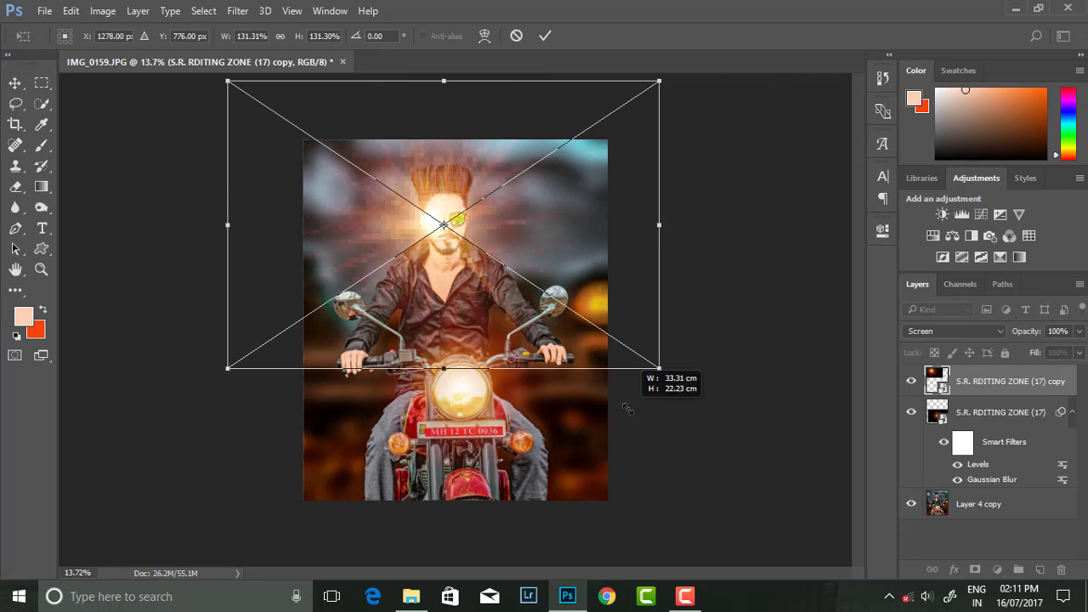
{"action": "mouse_move", "coordinate": [325, 158]}
{"action": "left_mouse_down"}
{"action": "mouse_move", "coordinate": [445, 188]}
{"action": "mouse_move", "coordinate": [403, 114]}
{"action": "left_mouse_up"}
{"action": "left_click", "coordinate": [544, 36]}
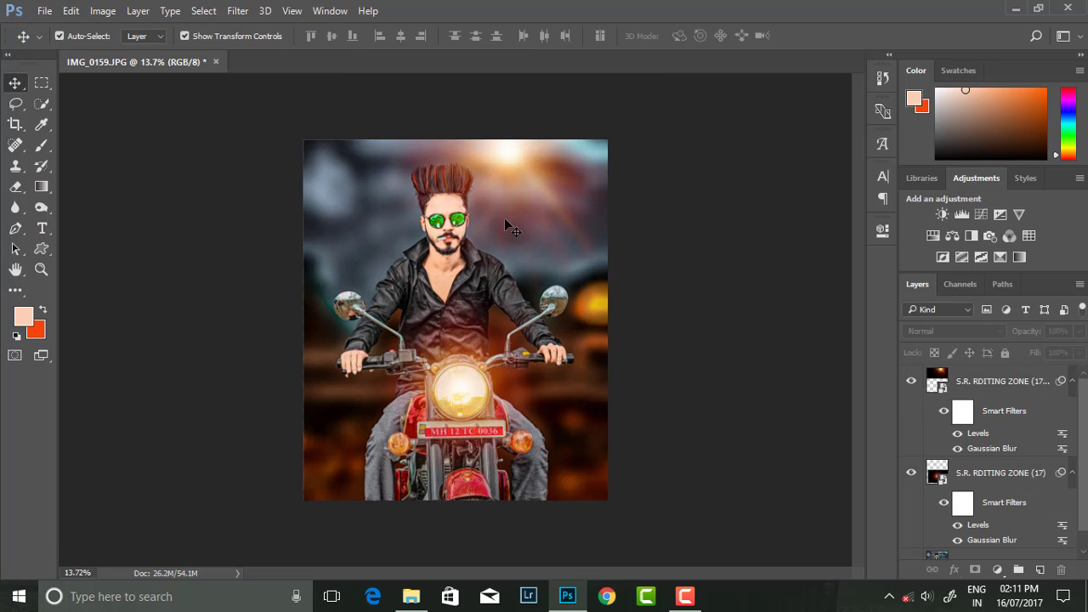
{"action": "key", "text": "ctrl+t"}
{"action": "key", "text": "Return"}
{"action": "left_click_drag", "start_coordinate": [553, 213], "coordinate": [494, 141]}
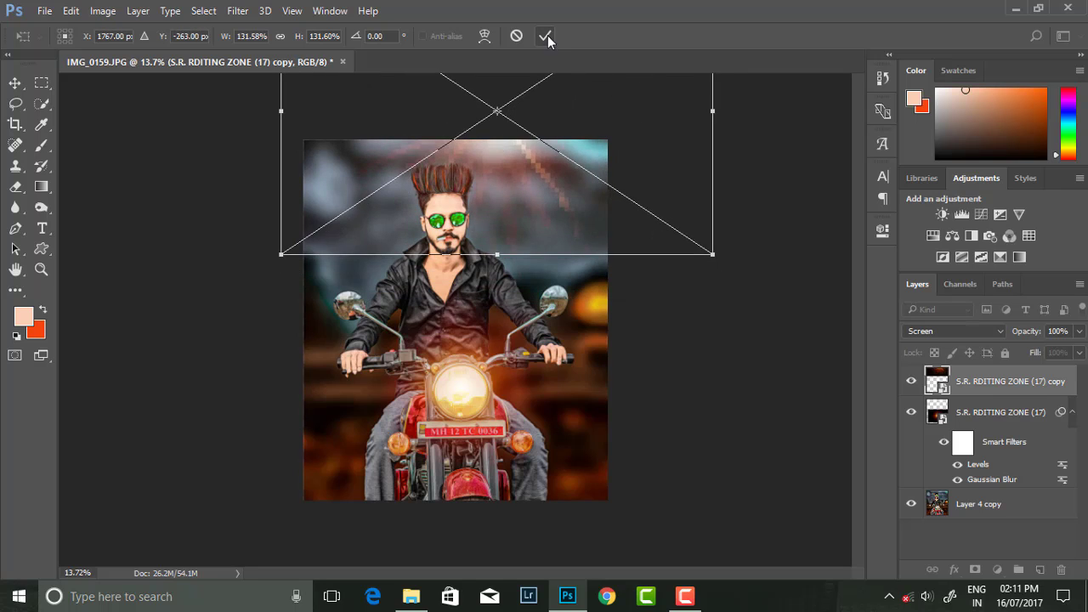
{"action": "left_click", "coordinate": [546, 36]}
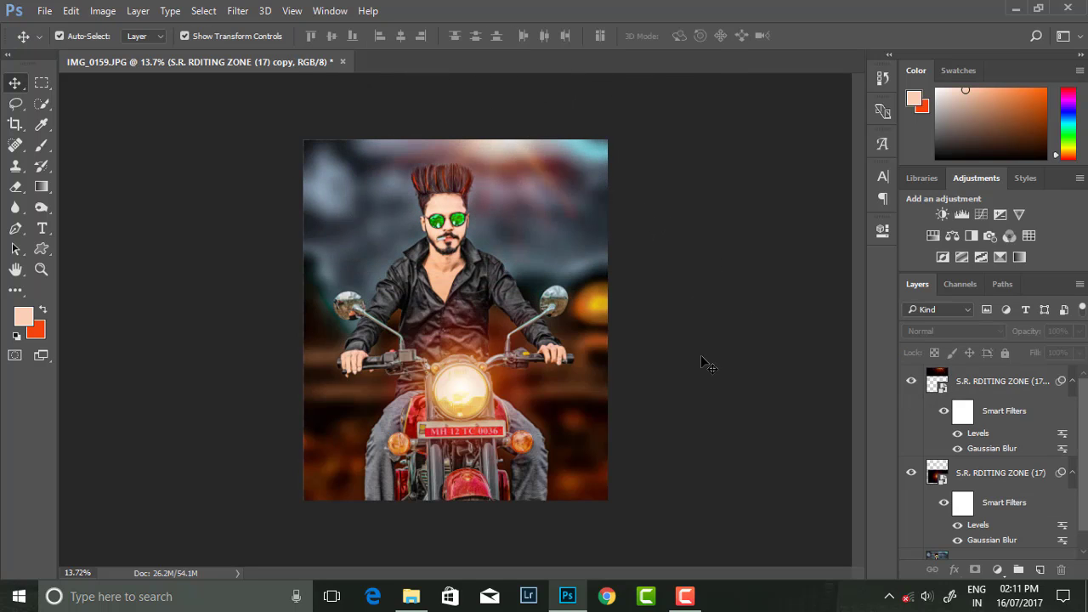
Step: Hide the old Levels filter and add new Levels with black input 19
{"action": "left_click", "coordinate": [833, 393]}
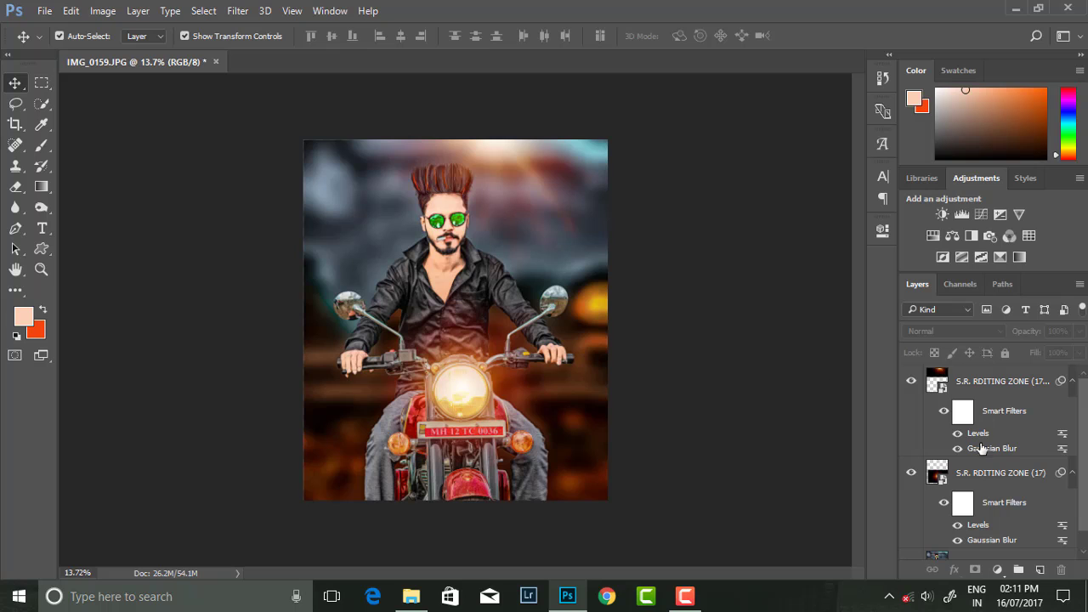
{"action": "left_click", "coordinate": [959, 434]}
{"action": "left_click", "coordinate": [498, 156]}
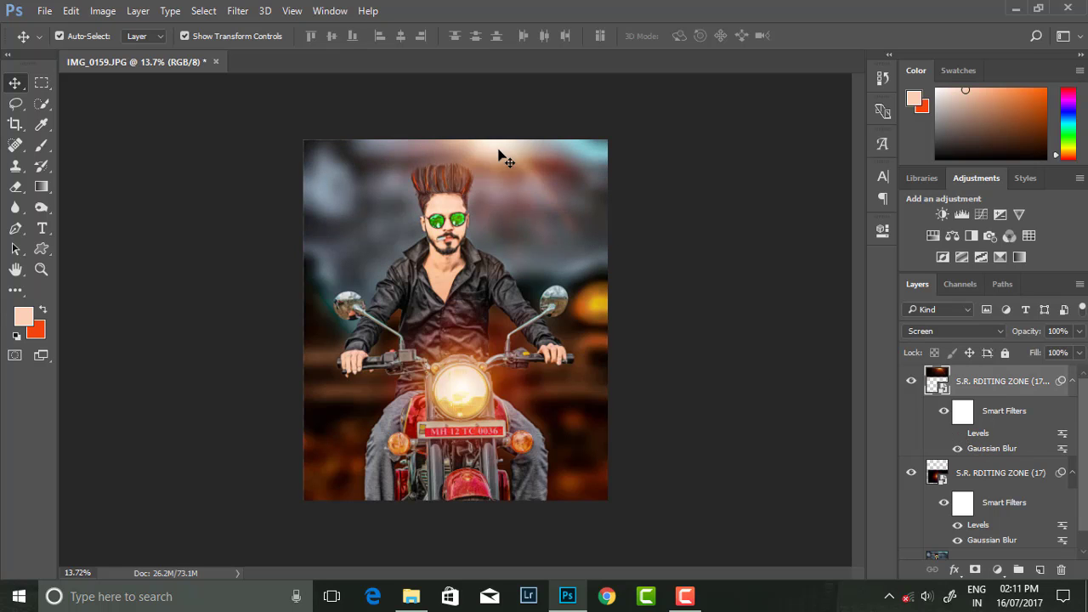
{"action": "left_click", "coordinate": [102, 11]}
{"action": "mouse_move", "coordinate": [126, 50]}
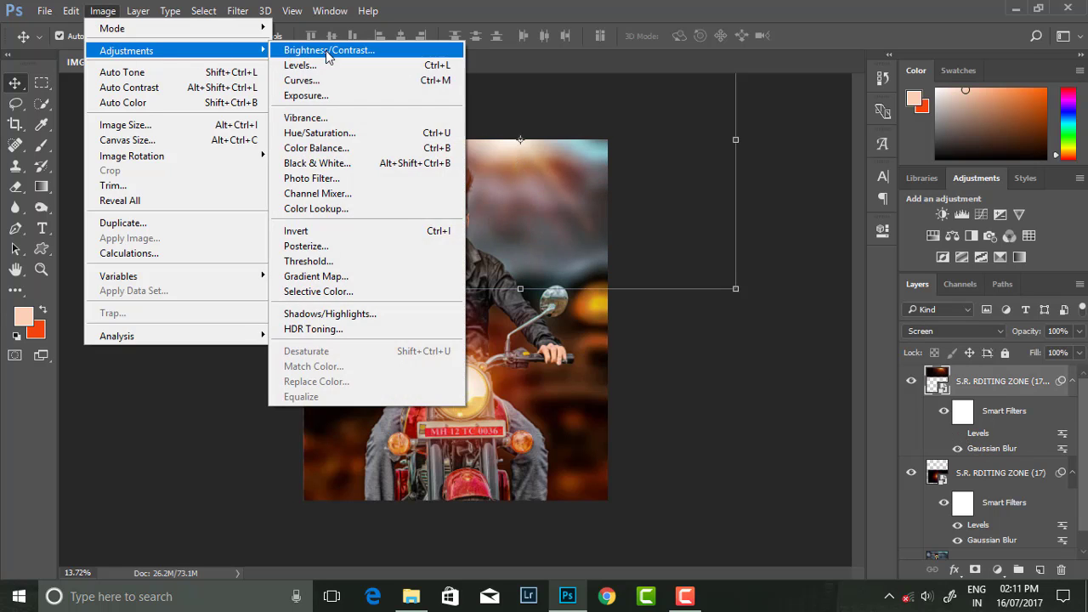
{"action": "left_click", "coordinate": [297, 66]}
{"action": "left_click_drag", "start_coordinate": [706, 291], "coordinate": [714, 290]}
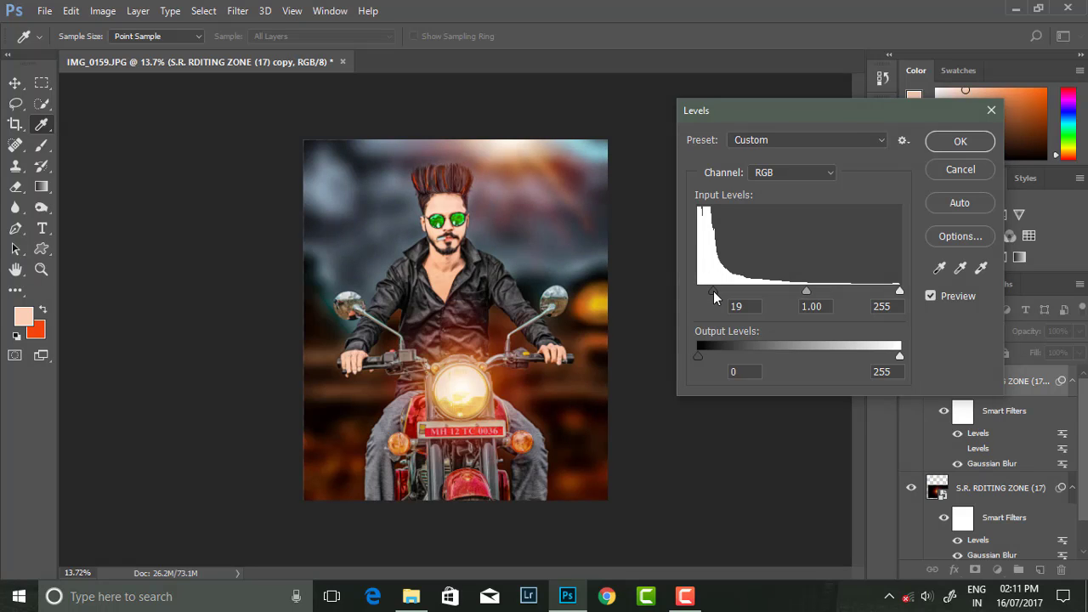
{"action": "left_click", "coordinate": [961, 142]}
Step: Browse the text PNG designs in the texts S.R. Editing Zone folder via Place Embedded
{"action": "key", "text": "v"}
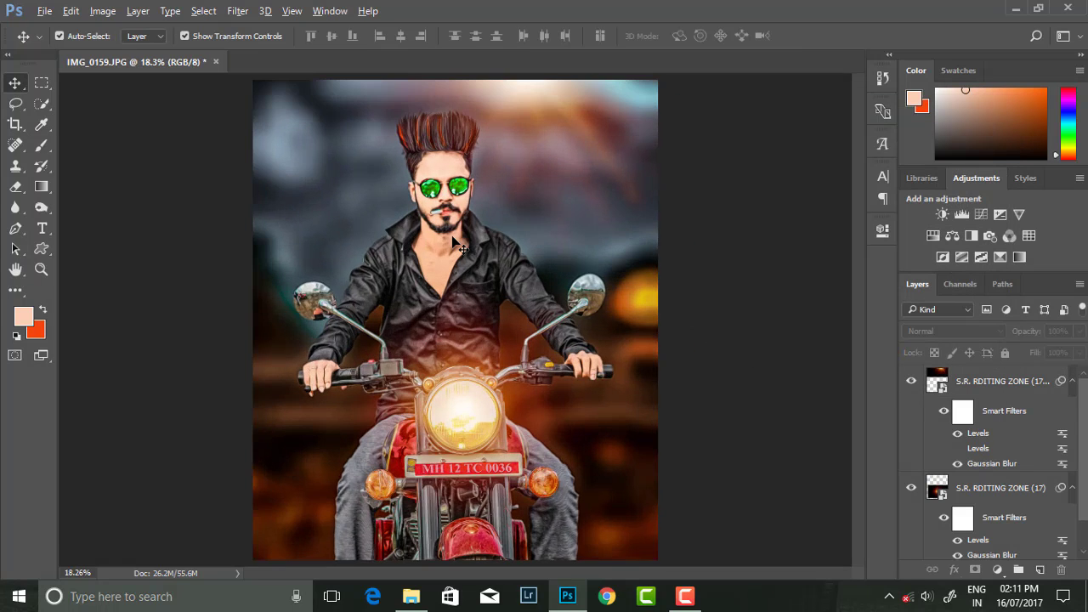
{"action": "left_click", "coordinate": [49, 12]}
{"action": "left_click", "coordinate": [102, 306]}
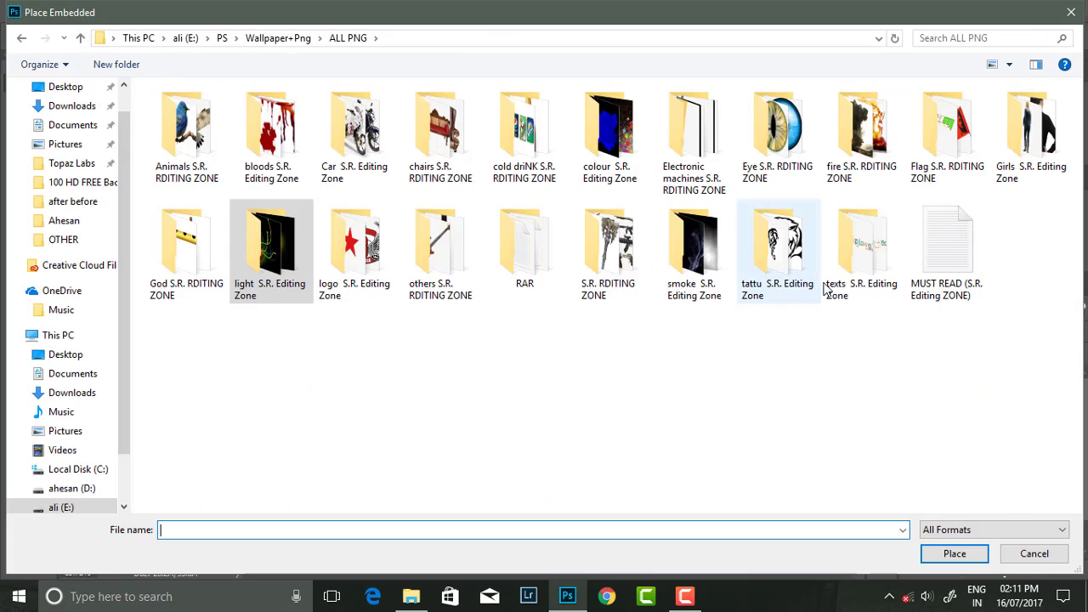
{"action": "double_click", "coordinate": [825, 289]}
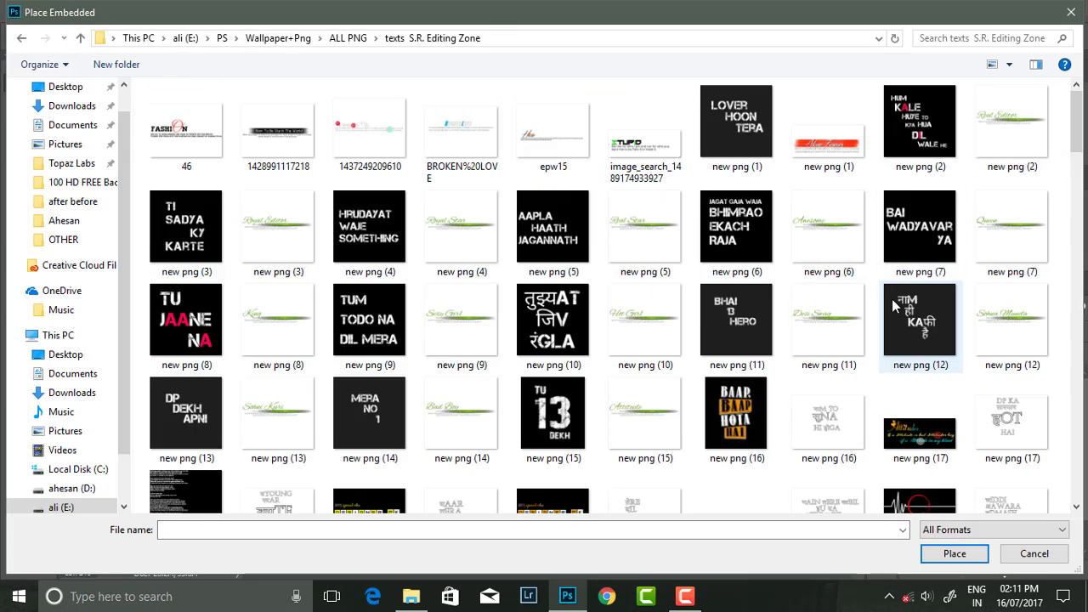
{"action": "scroll", "coordinate": [892, 298], "scroll_direction": "down", "scroll_amount": 5}
{"action": "scroll", "coordinate": [887, 282], "scroll_direction": "up", "scroll_amount": 2}
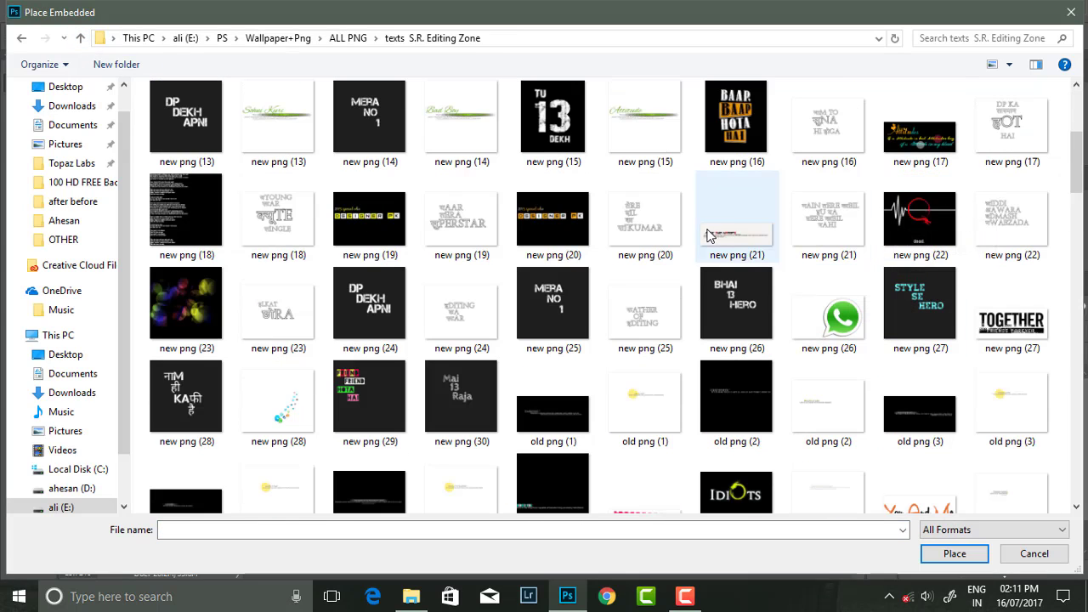
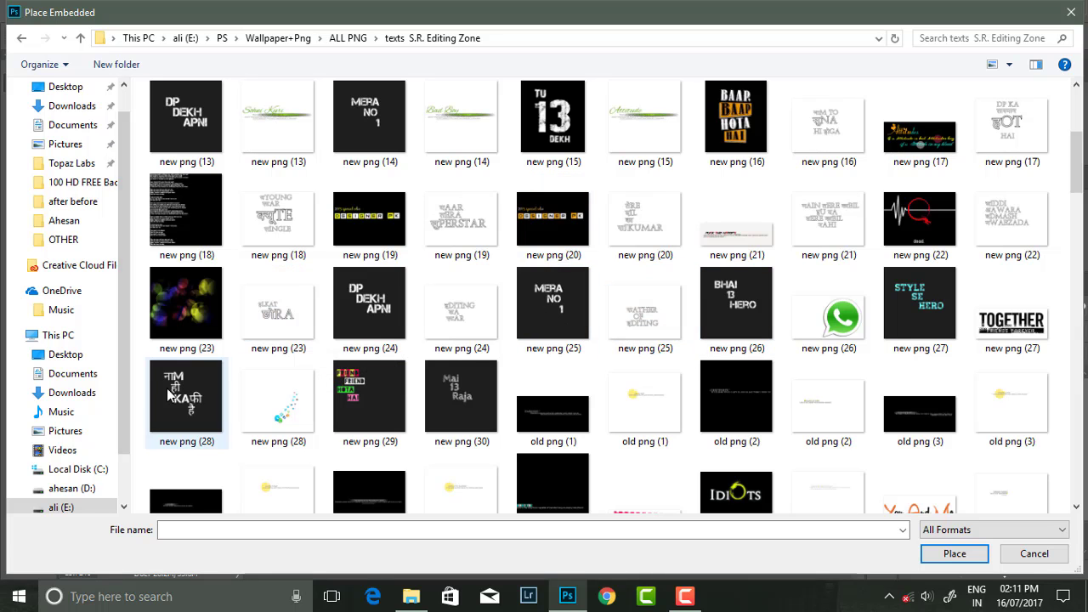
Step: Place the 'DP KA तापमान HOT HAI' text PNG and shrink it toward the upper right
{"action": "double_click", "coordinate": [1016, 132]}
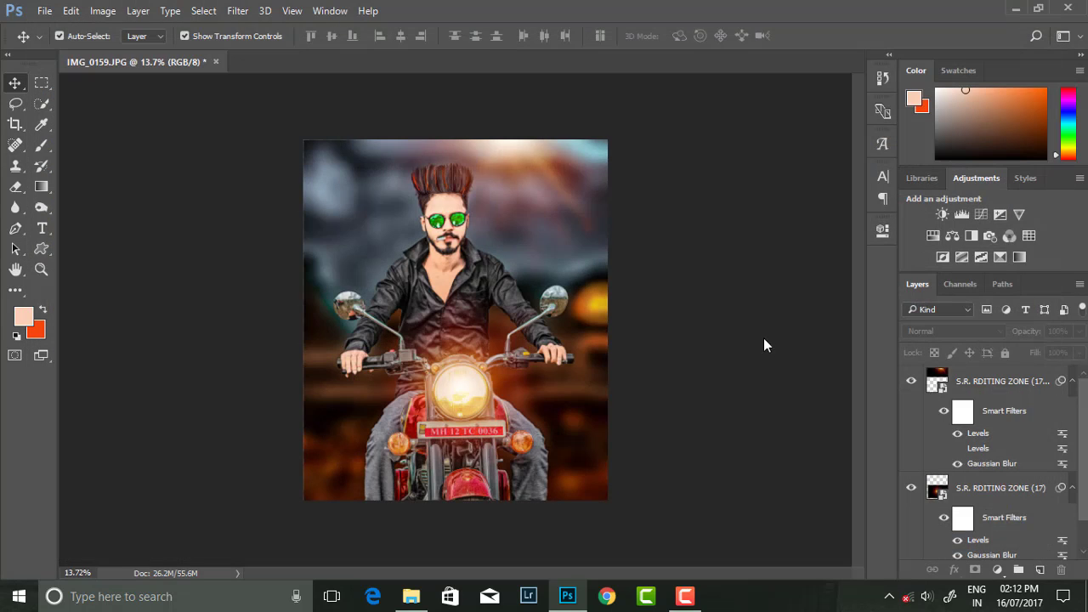
{"action": "left_click_drag", "start_coordinate": [713, 377], "coordinate": [596, 288]}
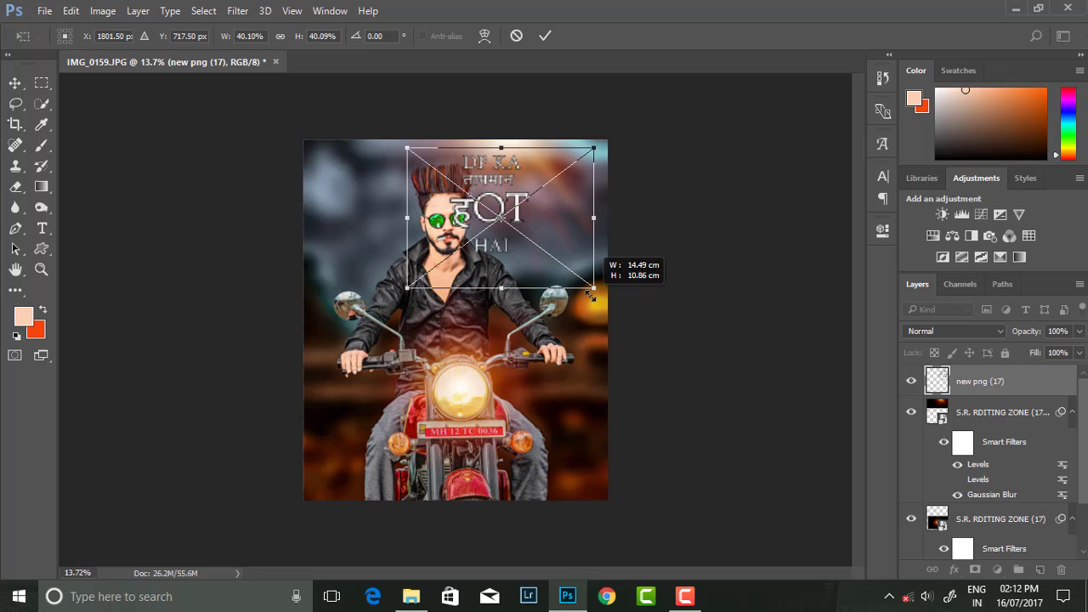
{"action": "left_click_drag", "start_coordinate": [529, 166], "coordinate": [583, 182]}
{"action": "key", "text": "Return"}
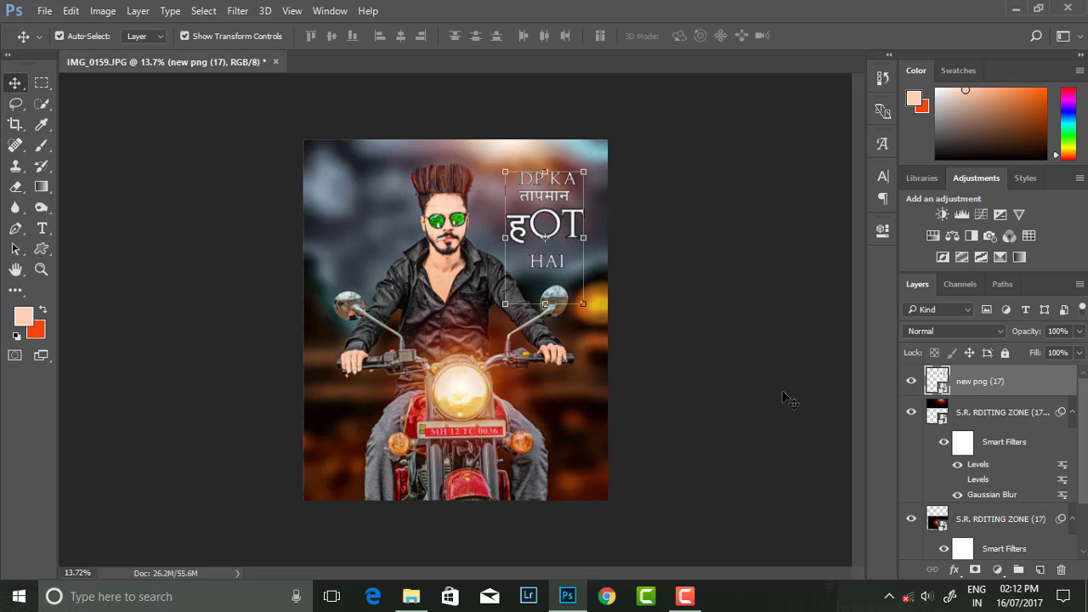
Step: Move the text graphic further right beside the rider's head and rescale it to about 33%
{"action": "left_click", "coordinate": [544, 217]}
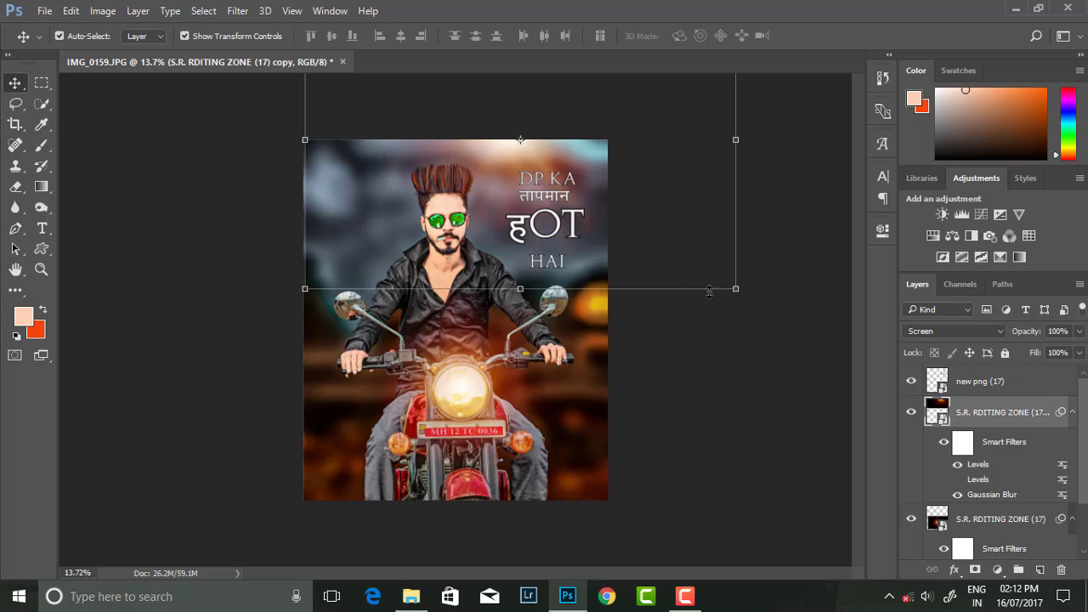
{"action": "left_click", "coordinate": [1007, 388]}
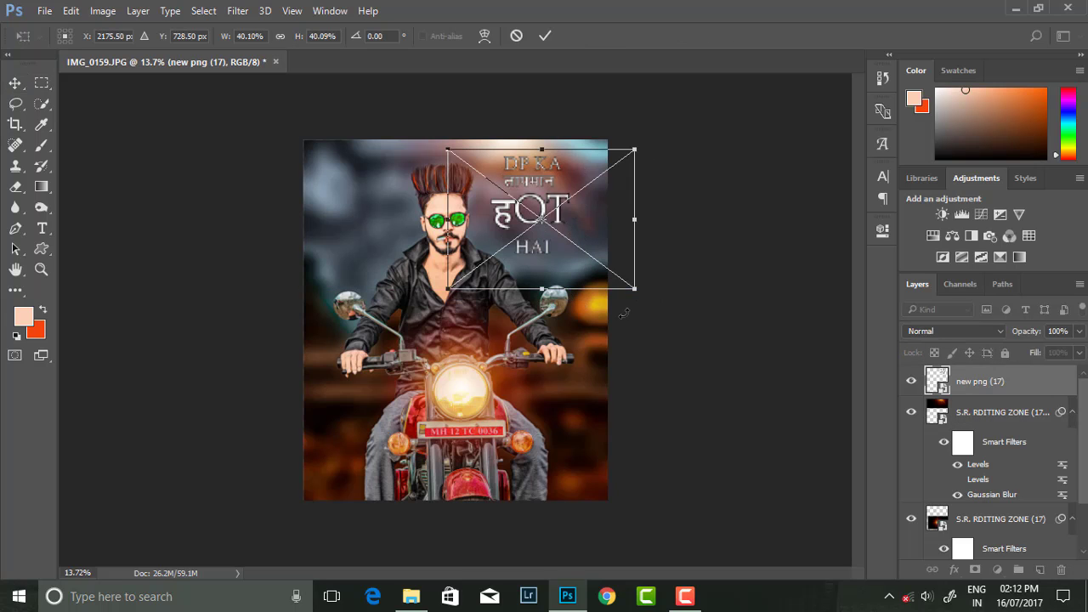
{"action": "left_click_drag", "start_coordinate": [583, 302], "coordinate": [627, 284]}
{"action": "left_click_drag", "start_coordinate": [552, 204], "coordinate": [572, 222]}
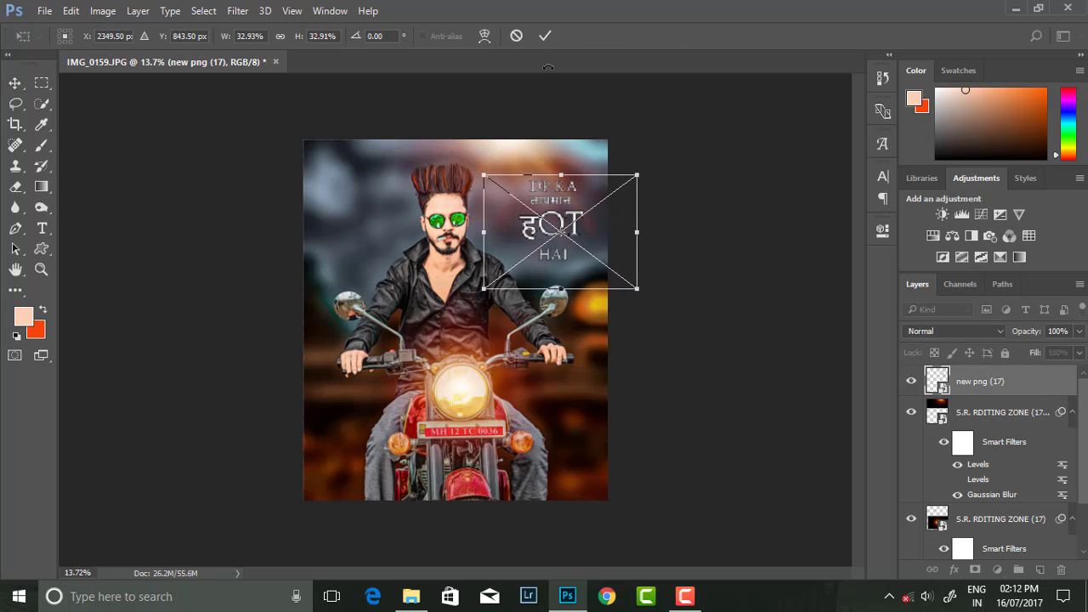
{"action": "key", "text": "Return"}
{"action": "scroll", "coordinate": [584, 235], "scroll_direction": "up", "scroll_amount": 3}
Step: Add a Drop Shadow to the text layer through Blending Options
{"action": "left_click", "coordinate": [583, 235]}
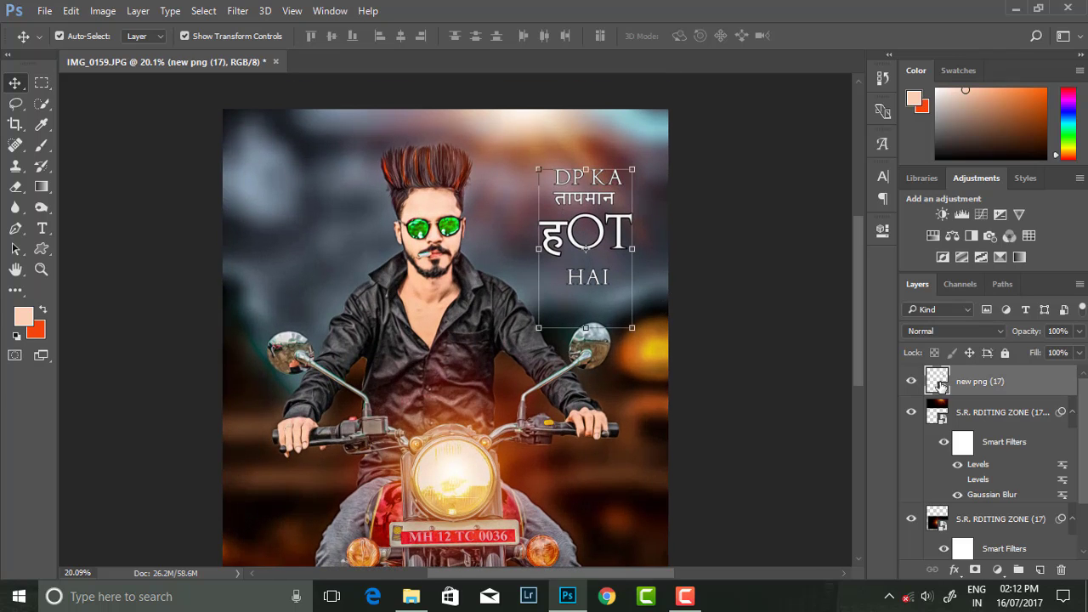
{"action": "right_click", "coordinate": [939, 382]}
{"action": "left_click", "coordinate": [786, 210]}
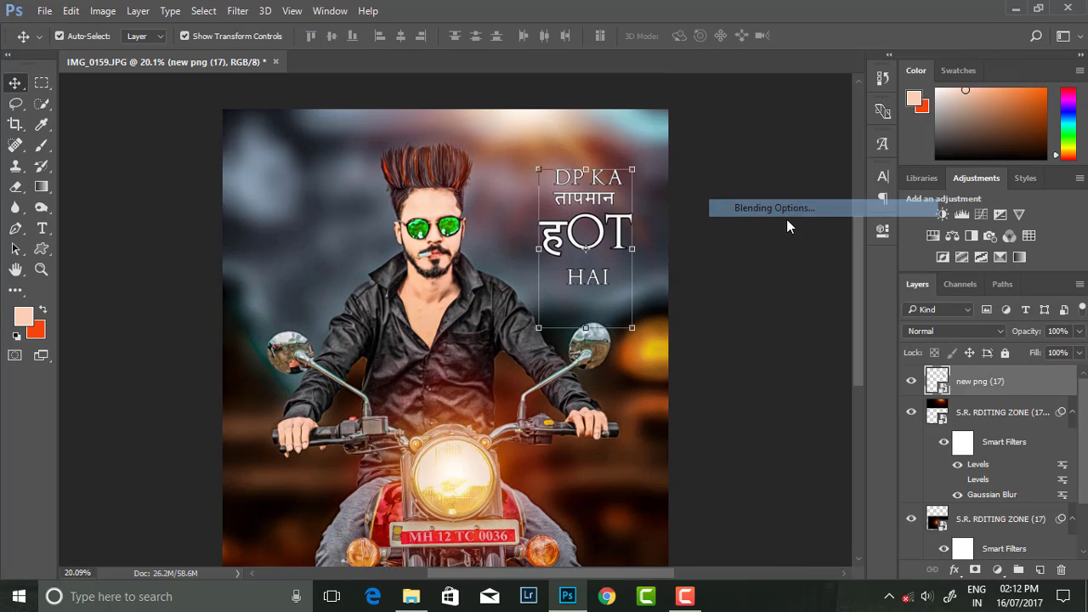
{"action": "scroll", "coordinate": [656, 367], "scroll_direction": "down", "scroll_amount": 5}
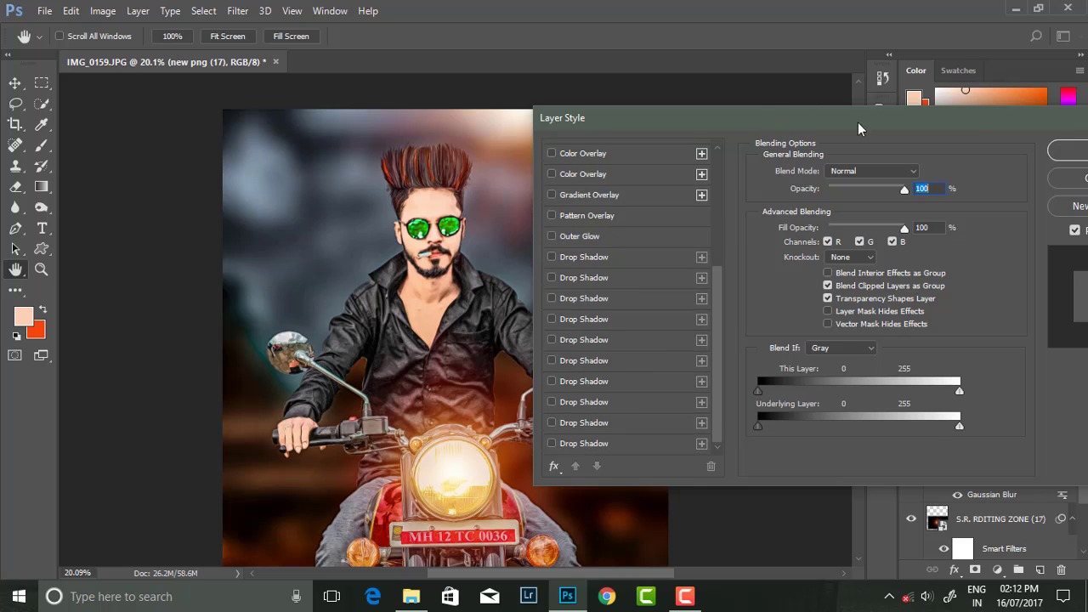
{"action": "mouse_move", "coordinate": [595, 118]}
{"action": "left_mouse_down"}
{"action": "mouse_move", "coordinate": [794, 116]}
{"action": "mouse_move", "coordinate": [452, 114]}
{"action": "left_mouse_up"}
{"action": "left_click", "coordinate": [750, 442]}
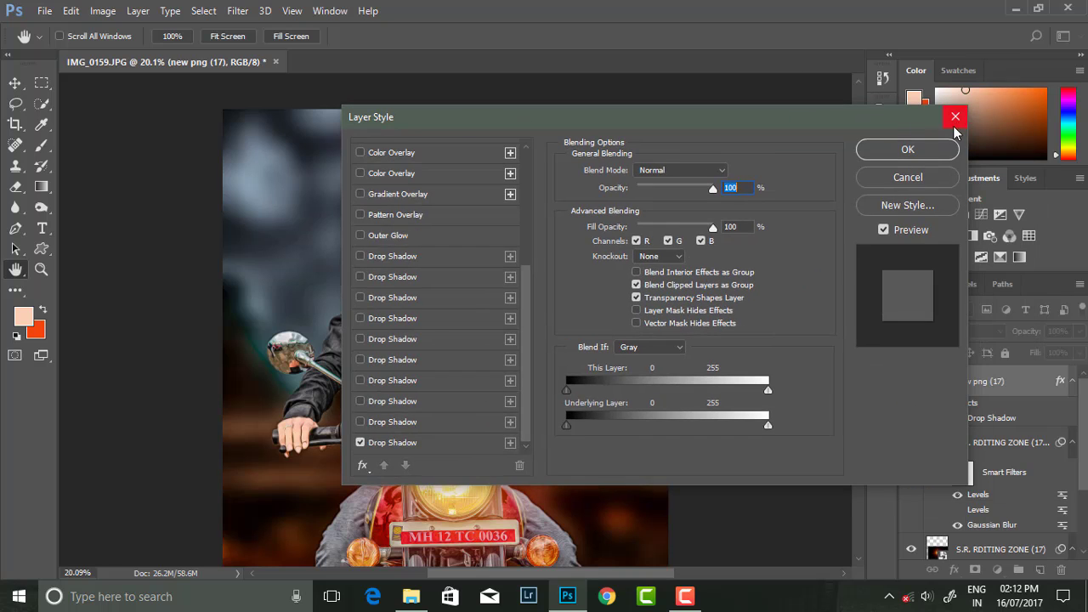
{"action": "left_click", "coordinate": [906, 141]}
Step: Nudge the text graphic slightly up into the top-right corner, then deselect it
{"action": "scroll", "coordinate": [499, 246], "scroll_direction": "up", "scroll_amount": 2}
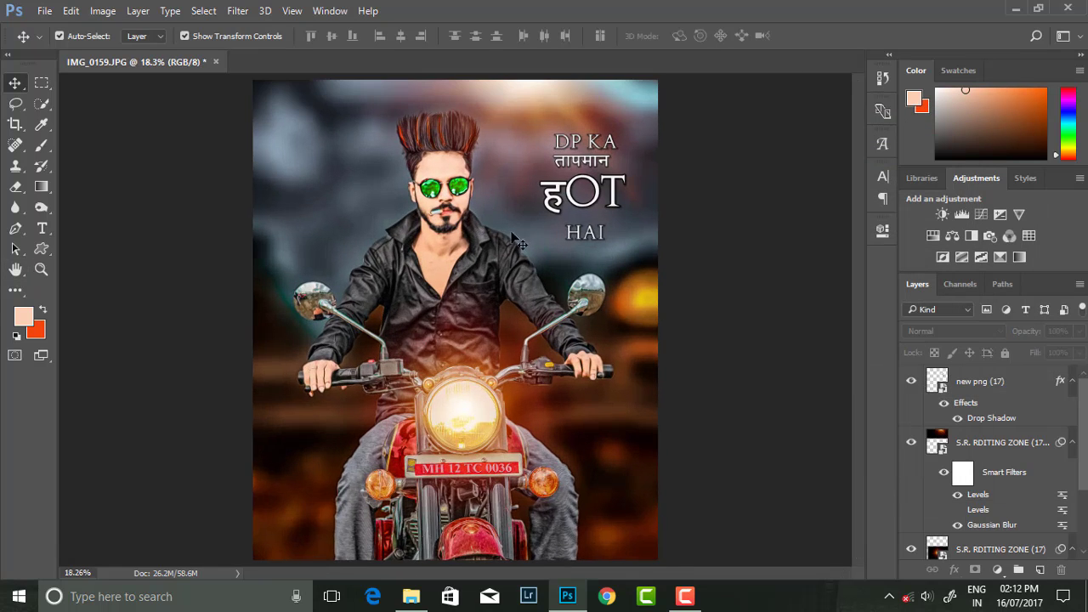
{"action": "scroll", "coordinate": [527, 230], "scroll_direction": "down", "scroll_amount": 1}
{"action": "left_click", "coordinate": [585, 209]}
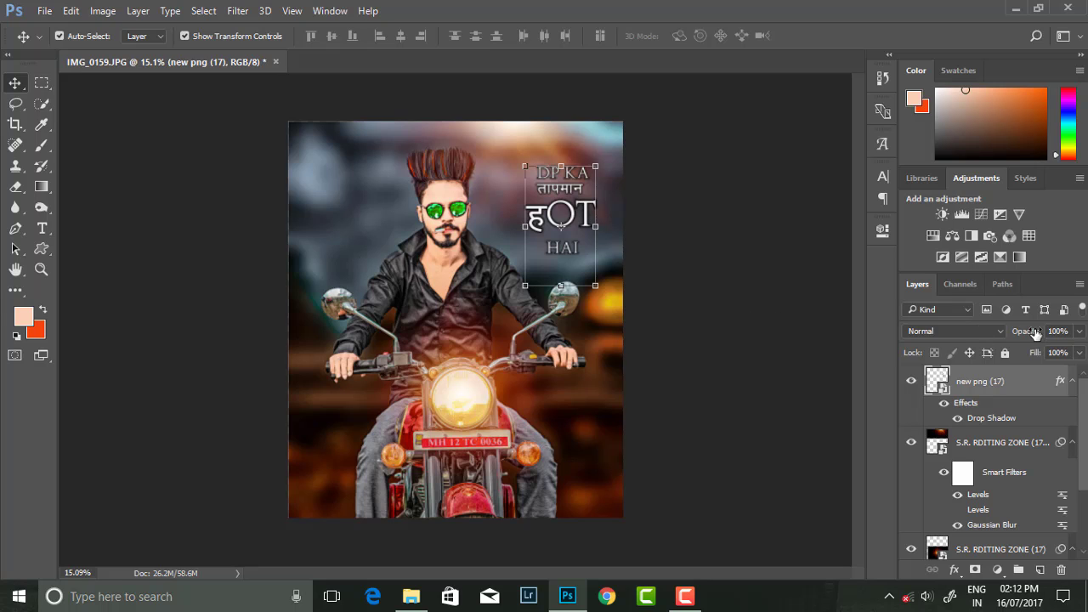
{"action": "scroll", "coordinate": [468, 334], "scroll_direction": "up", "scroll_amount": 1}
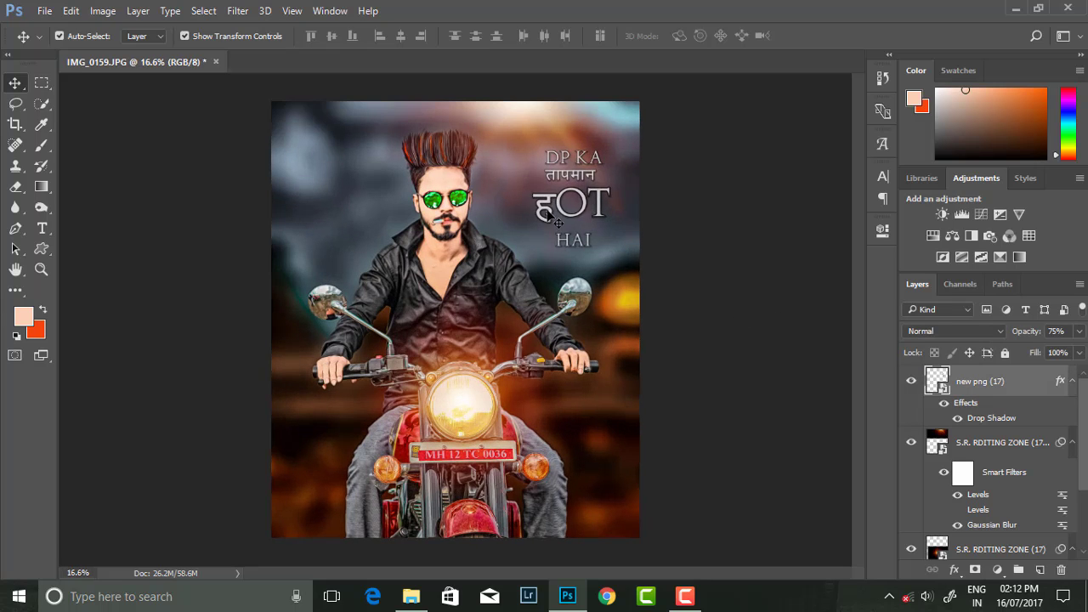
{"action": "left_click_drag", "start_coordinate": [557, 205], "coordinate": [578, 192]}
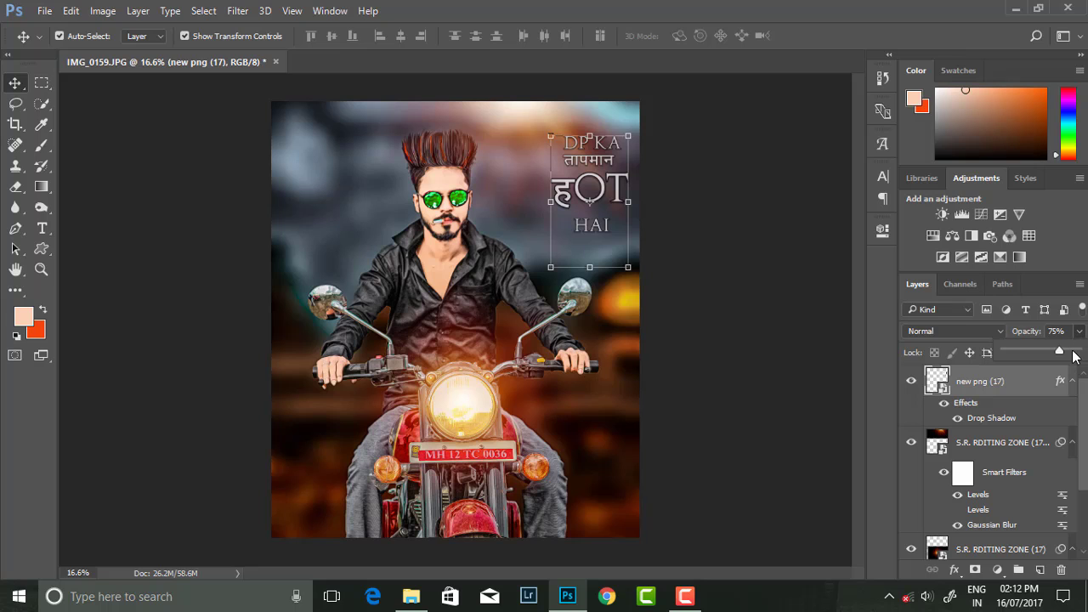
{"action": "left_click", "coordinate": [765, 314]}
{"action": "scroll", "coordinate": [437, 234], "scroll_direction": "up", "scroll_amount": 2}
Step: Place Embedded the S.R. RDITING ZONE (5) tribal tattoo from the ALL PNG tattu folder
{"action": "left_click", "coordinate": [44, 10]}
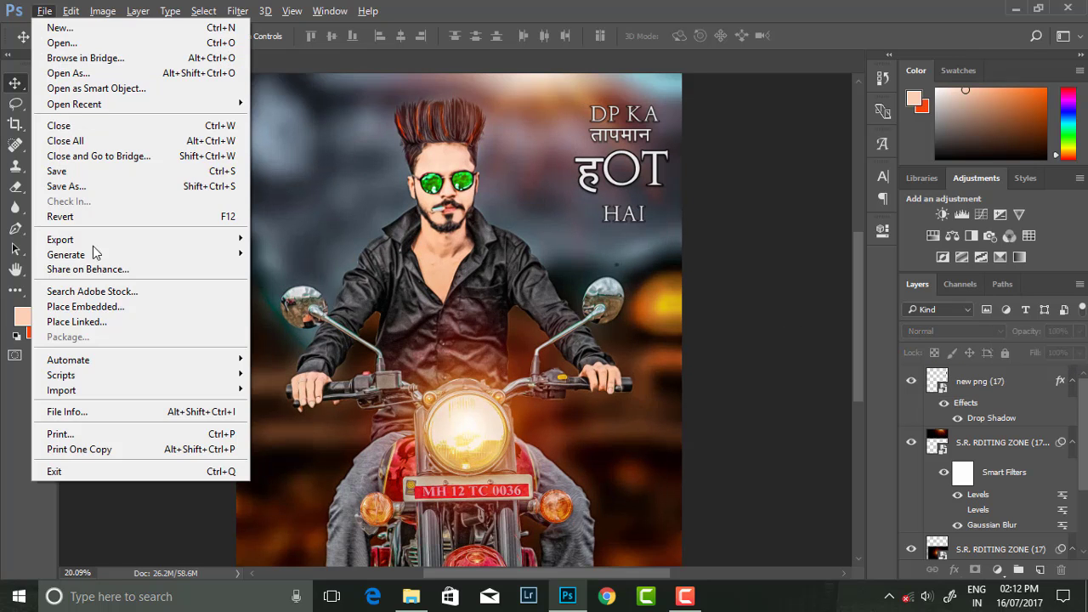
{"action": "left_click", "coordinate": [85, 306]}
{"action": "left_click", "coordinate": [80, 38]}
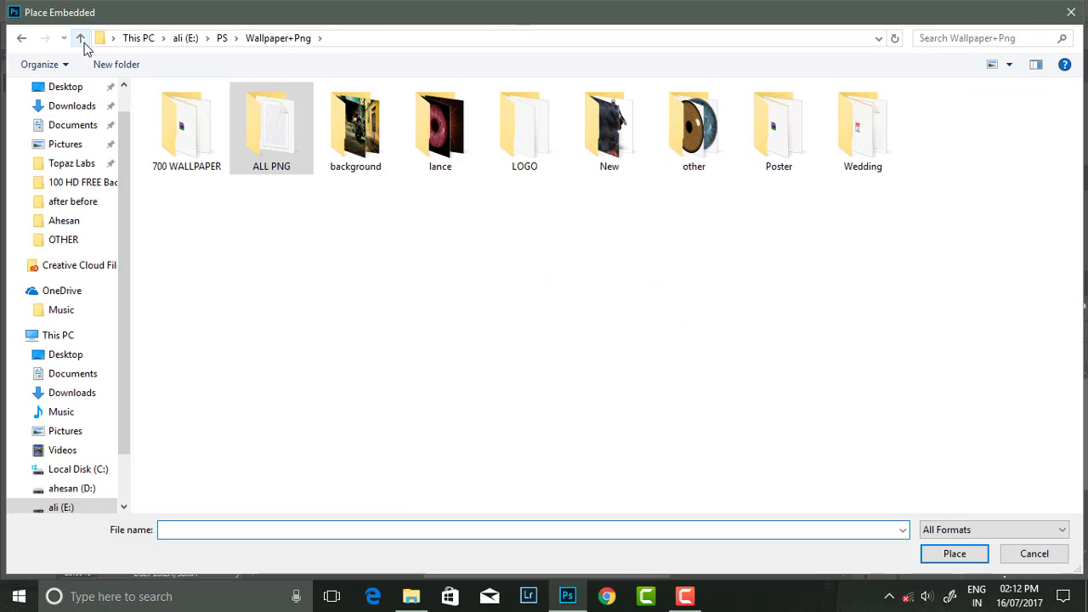
{"action": "double_click", "coordinate": [258, 147]}
{"action": "double_click", "coordinate": [779, 255]}
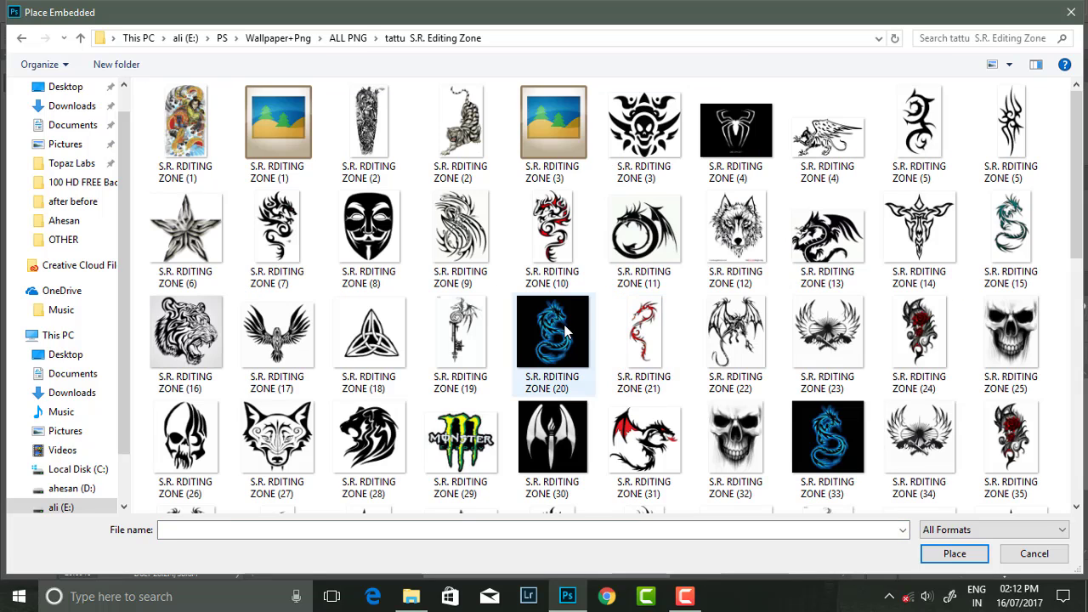
{"action": "double_click", "coordinate": [1012, 127]}
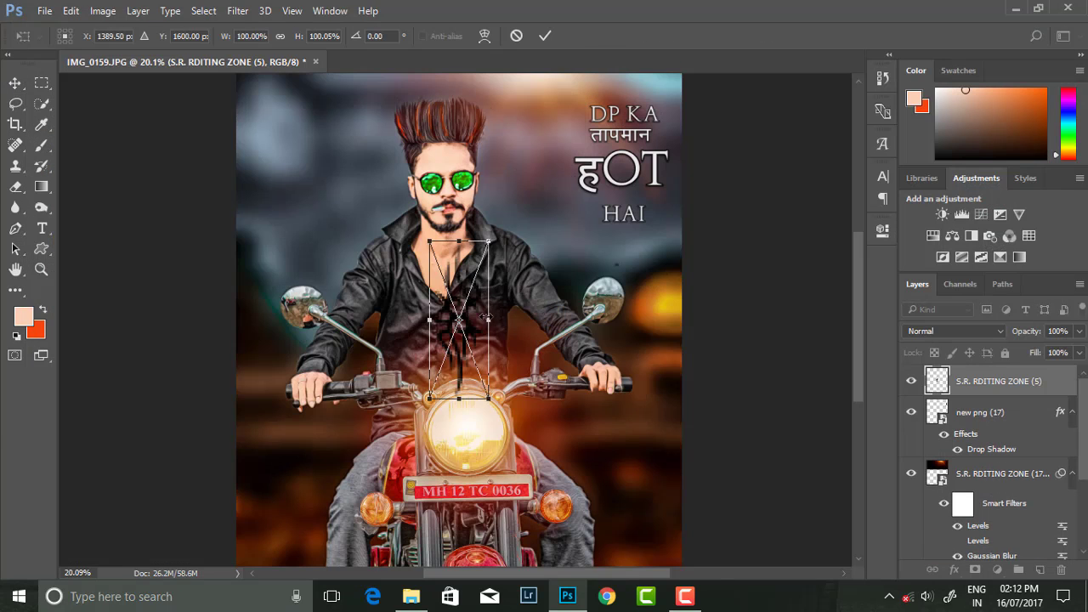
Step: Shrink the tattoo to about 37% and rotate it up onto the rider's neck
{"action": "left_click_drag", "start_coordinate": [484, 316], "coordinate": [441, 245]}
{"action": "left_click_drag", "start_coordinate": [459, 327], "coordinate": [433, 257]}
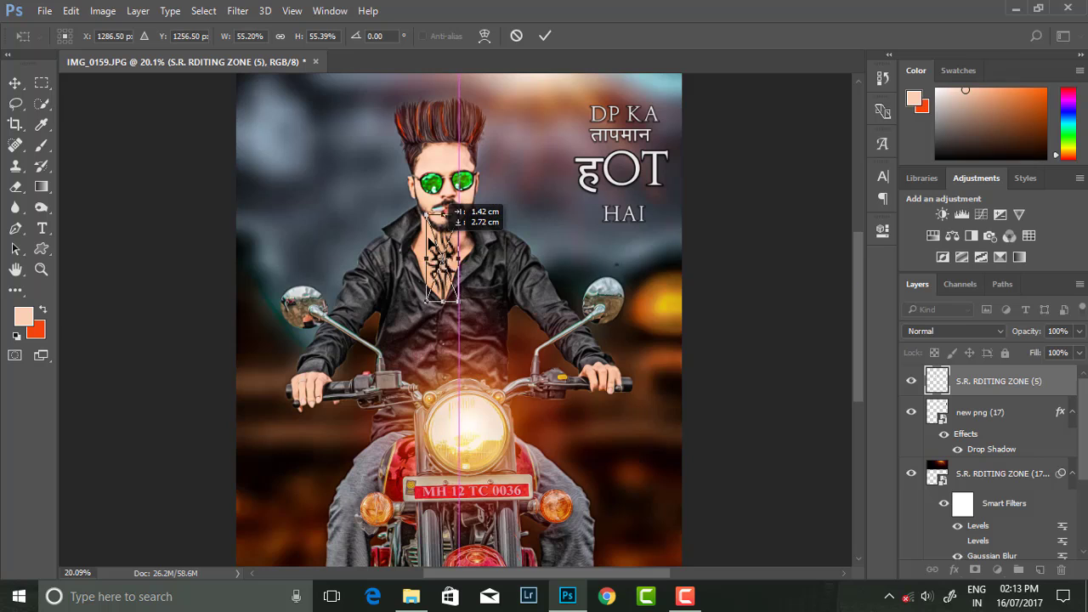
{"action": "scroll", "coordinate": [440, 245], "scroll_direction": "up", "scroll_amount": 3}
{"action": "mouse_move", "coordinate": [489, 186]}
{"action": "left_mouse_down"}
{"action": "mouse_move", "coordinate": [476, 216]}
{"action": "mouse_move", "coordinate": [473, 180]}
{"action": "mouse_move", "coordinate": [443, 175]}
{"action": "left_mouse_up"}
{"action": "left_click_drag", "start_coordinate": [435, 227], "coordinate": [435, 206]}
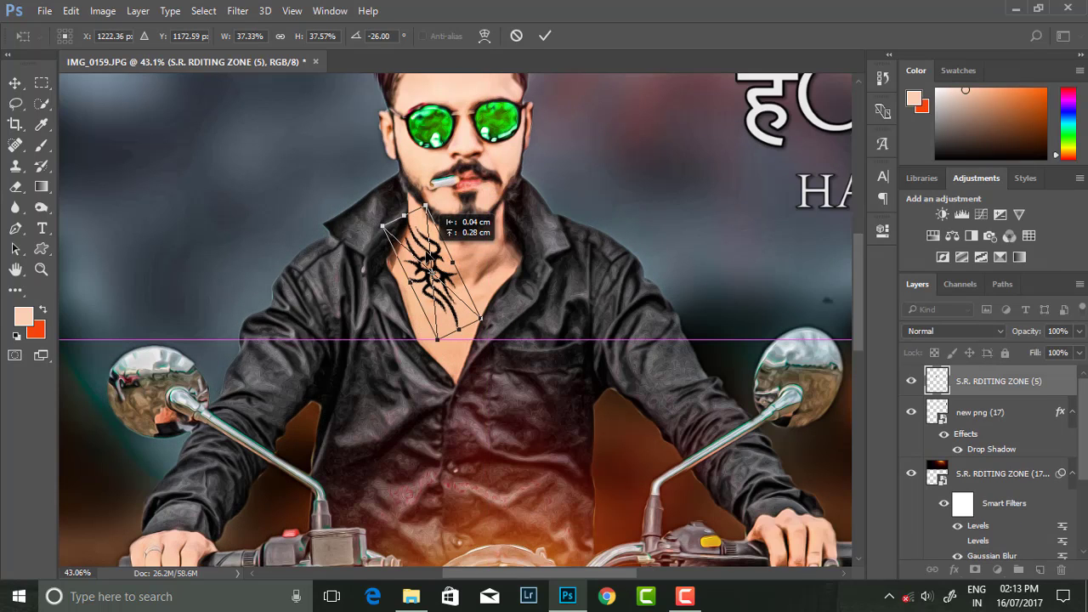
Step: Skew the tattoo's corners to follow the neck's curve and commit the transform
{"action": "left_click_drag", "start_coordinate": [487, 311], "coordinate": [473, 302]}
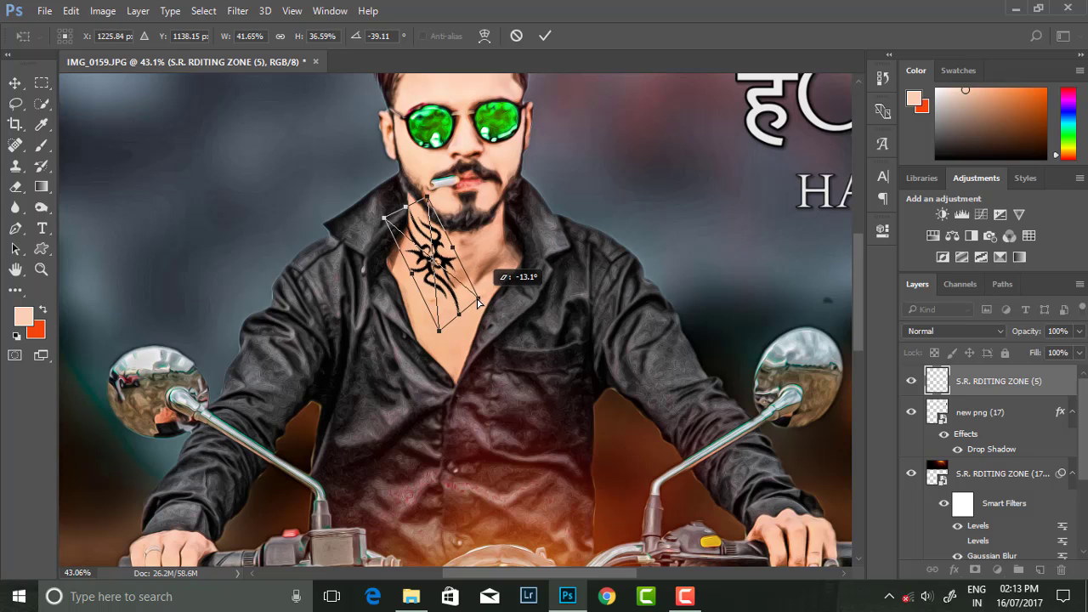
{"action": "left_click_drag", "start_coordinate": [385, 219], "coordinate": [392, 217]}
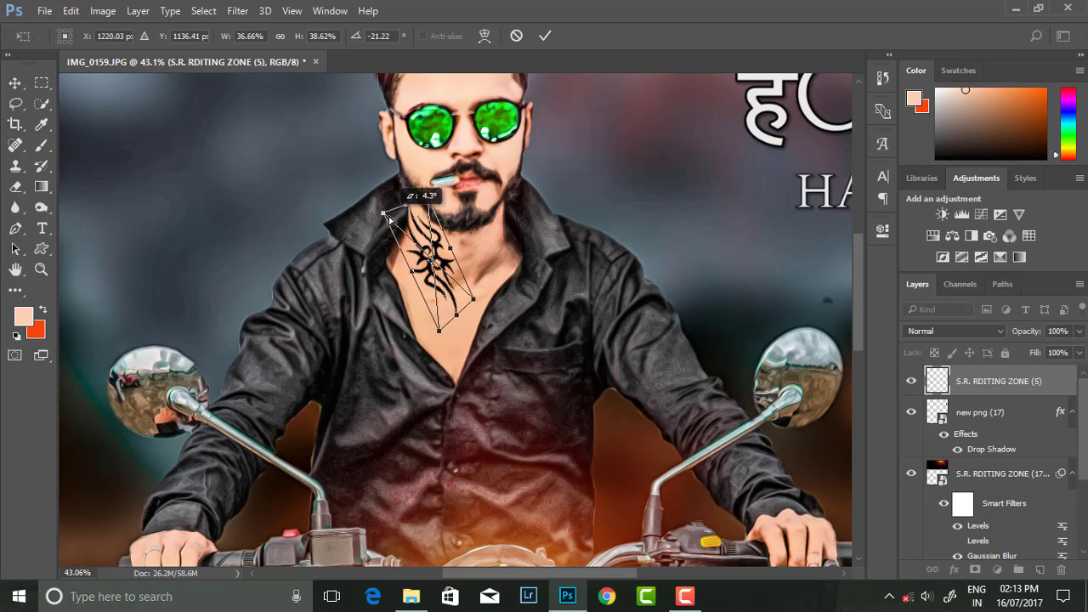
{"action": "left_click_drag", "start_coordinate": [440, 322], "coordinate": [441, 321]}
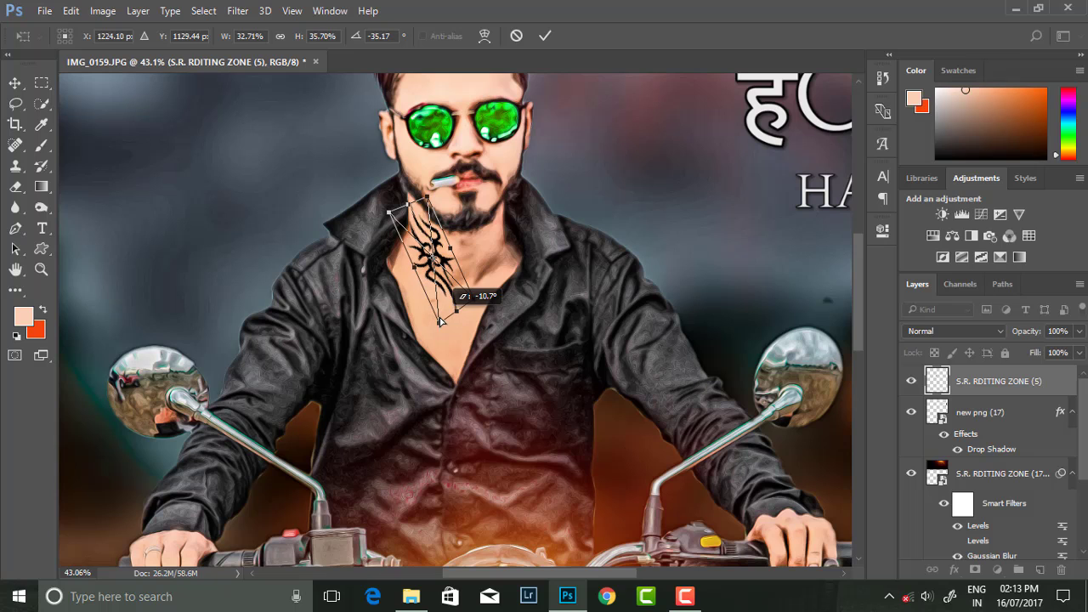
{"action": "left_click", "coordinate": [545, 36]}
{"action": "key", "text": "ctrl+0"}
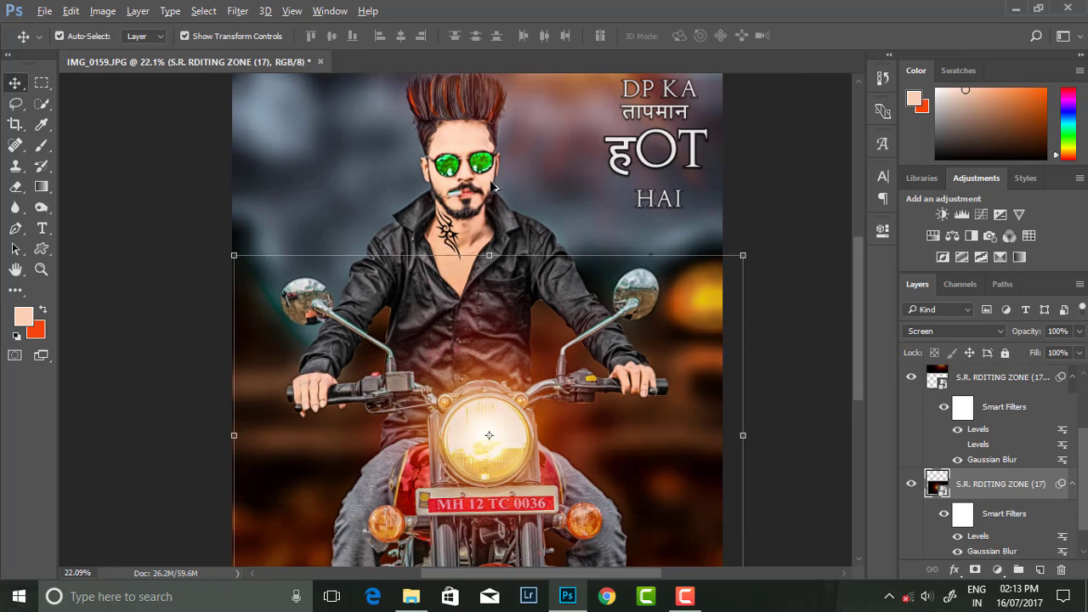
Step: Fit the whole photo on screen and apply Merge Visible from the Layers panel
{"action": "key", "text": "ctrl+0"}
{"action": "left_click", "coordinate": [467, 215]}
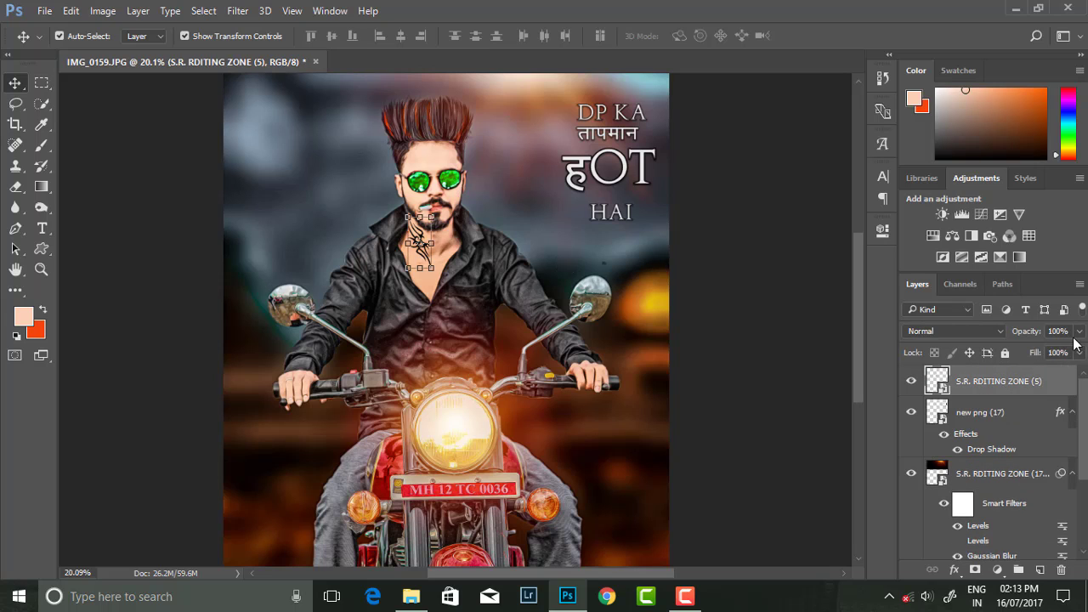
{"action": "left_click", "coordinate": [791, 322]}
{"action": "key", "text": "ctrl+0"}
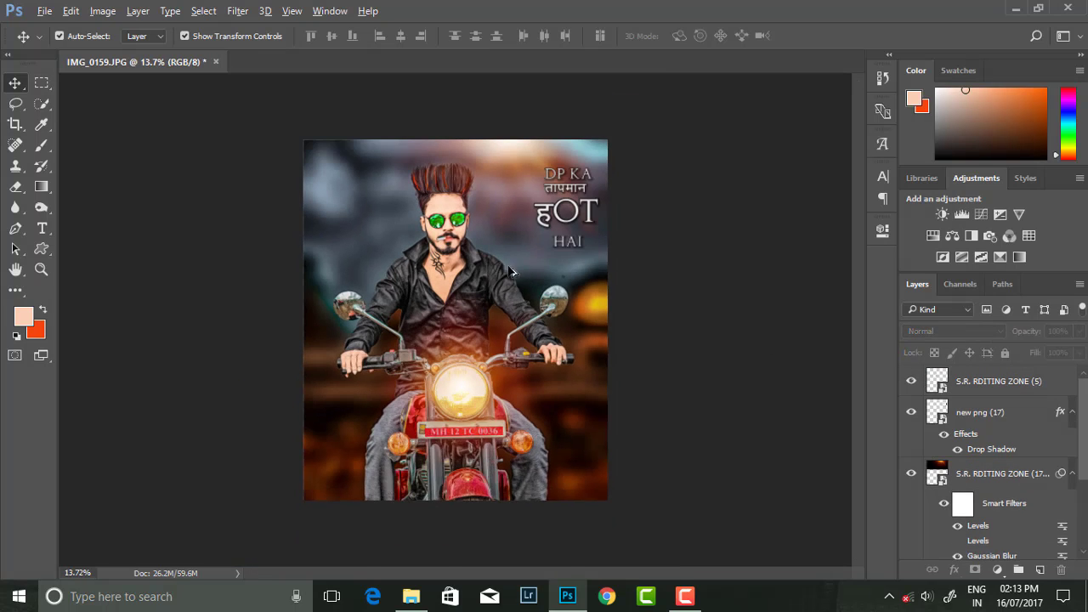
{"action": "scroll", "coordinate": [997, 504], "scroll_direction": "down", "scroll_amount": 1}
{"action": "right_click", "coordinate": [996, 503]}
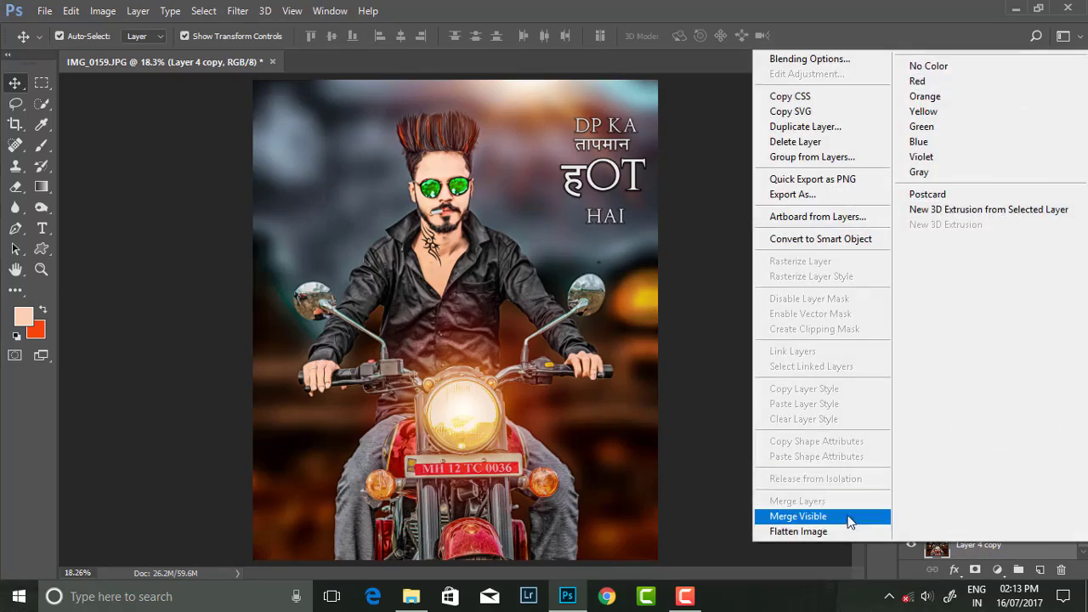
{"action": "left_click", "coordinate": [850, 521]}
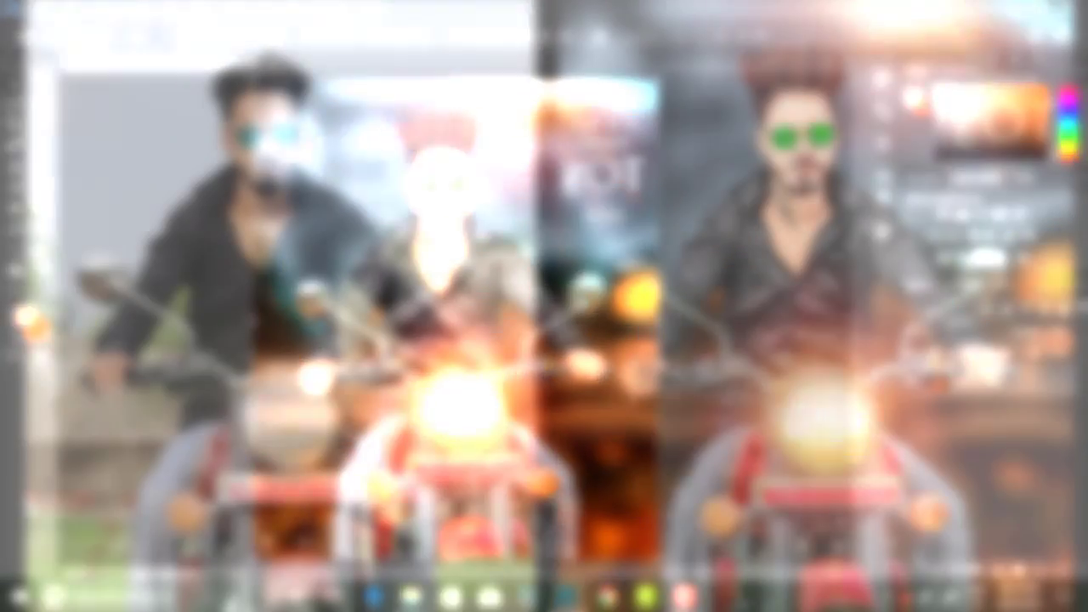